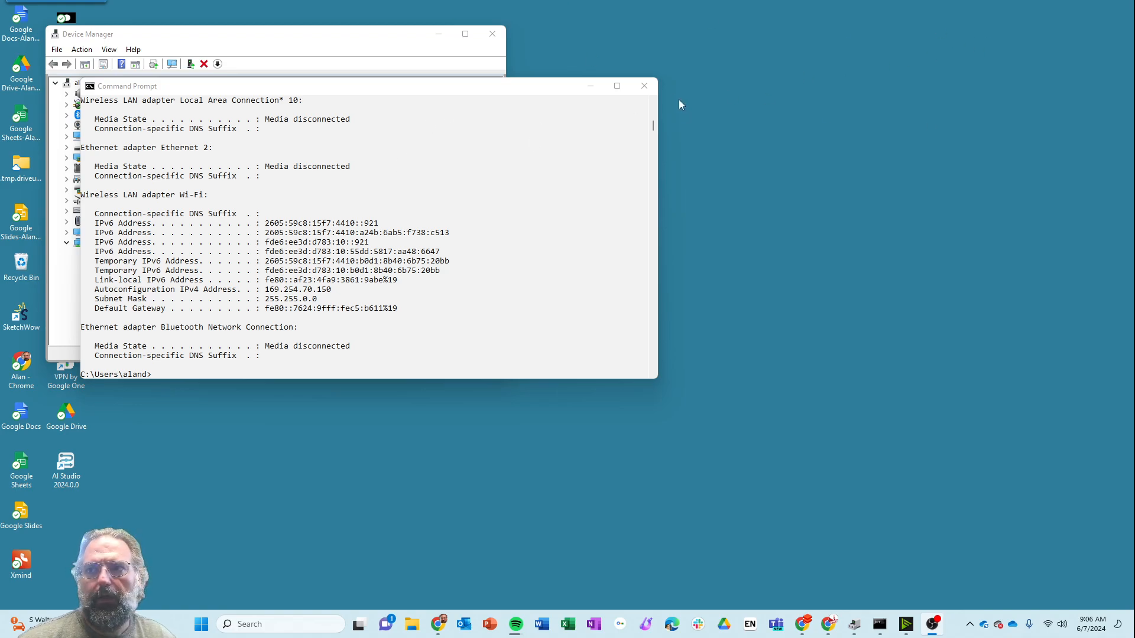
# Close the Command Prompt, the TAP-Windows Adapter V9 properties dialog and Device Manager
pyautogui.click(643, 86)
pyautogui.click(492, 34)
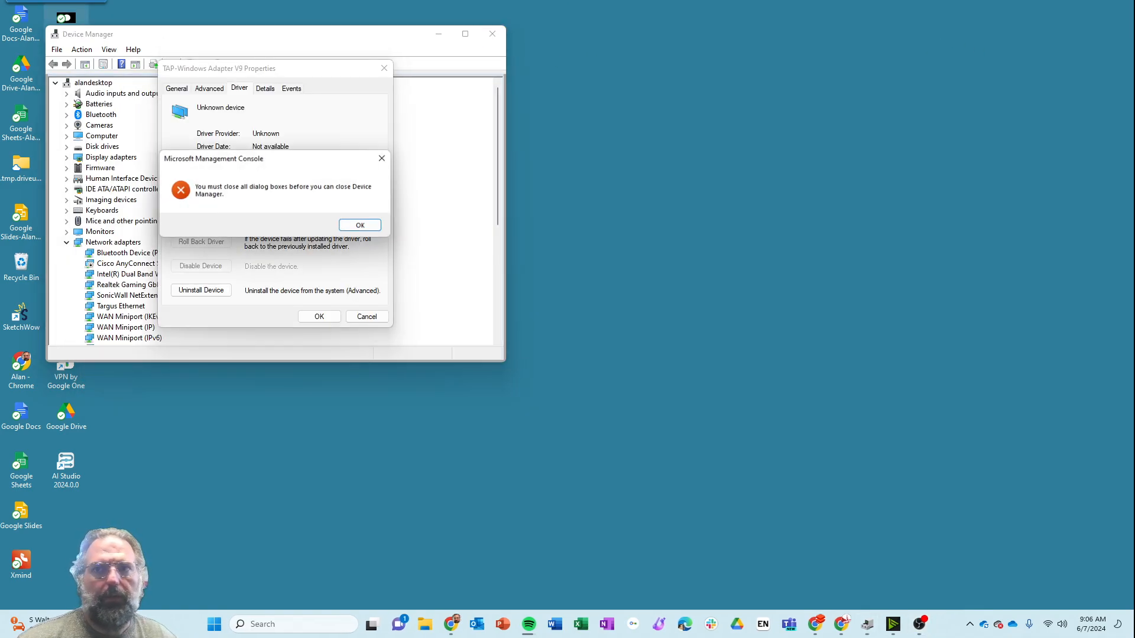
pyautogui.click(362, 226)
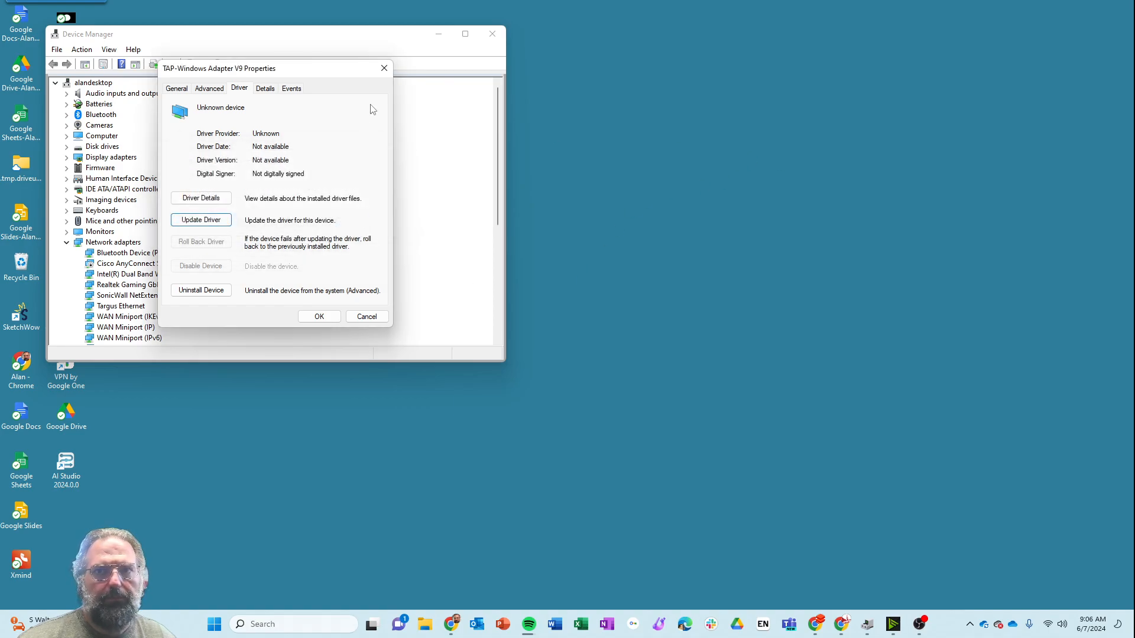
pyautogui.click(383, 69)
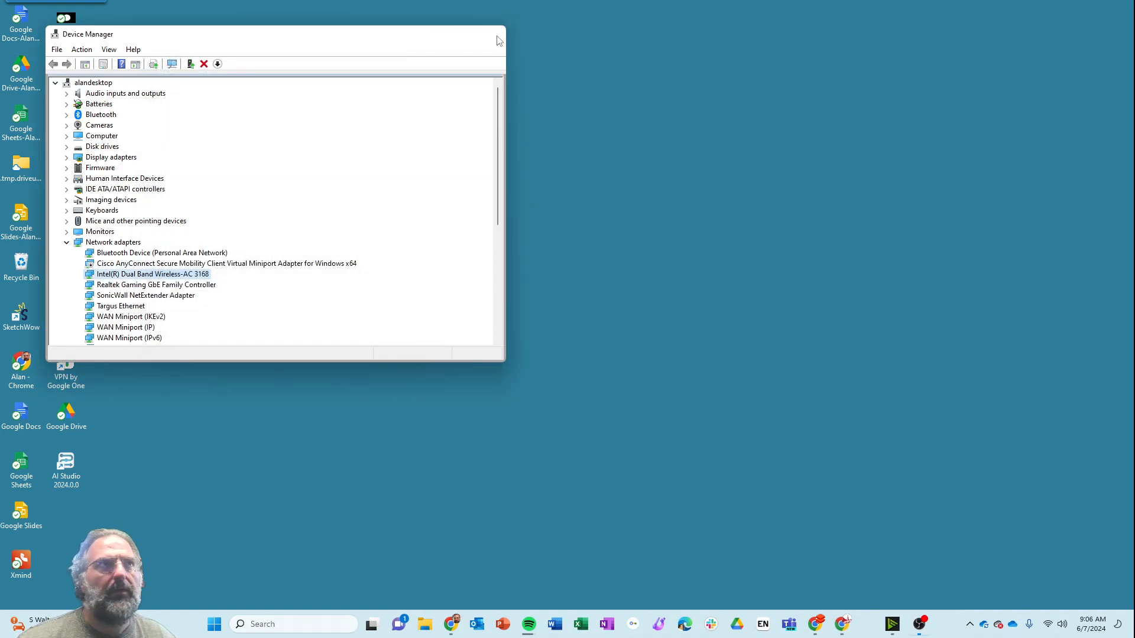
pyautogui.click(491, 34)
# Switch to Chrome, maximize the window with the Kaggle Life Expectancy (WHO) page, and review its About Dataset context
pyautogui.click(464, 624)
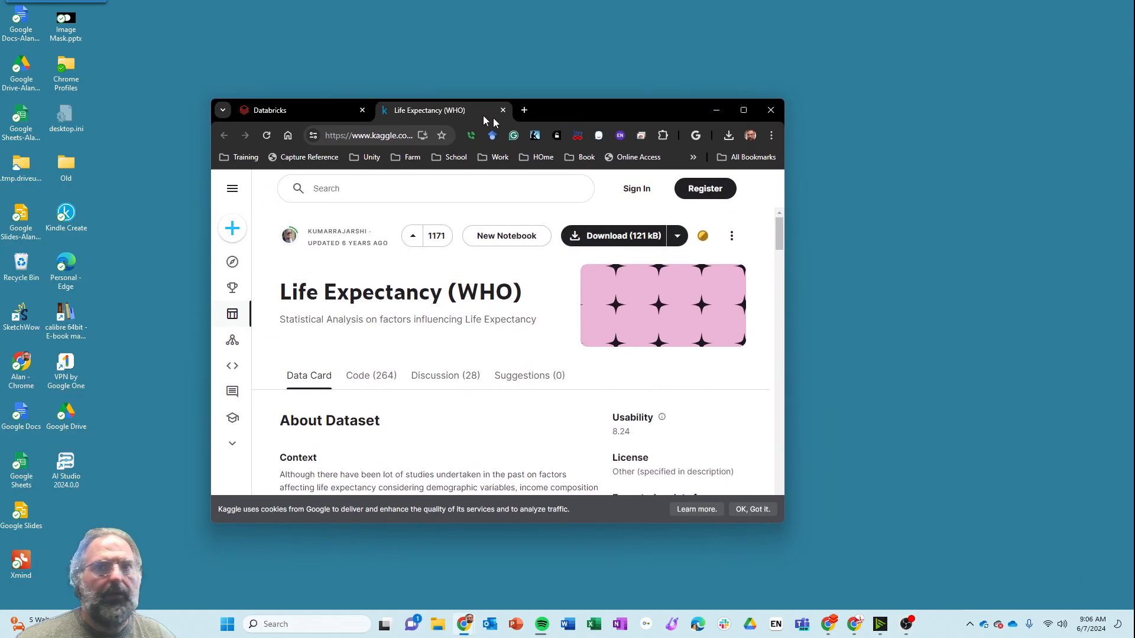
pyautogui.doubleClick(623, 105)
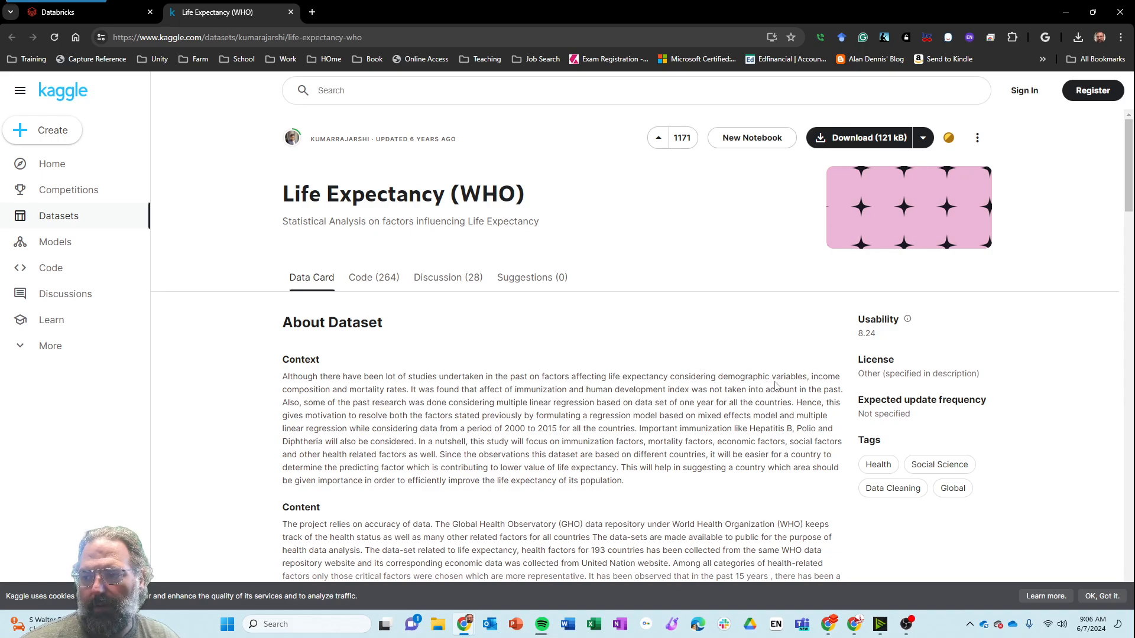
pyautogui.moveTo(811, 379); pyautogui.dragTo(418, 390)
pyautogui.click(673, 397)
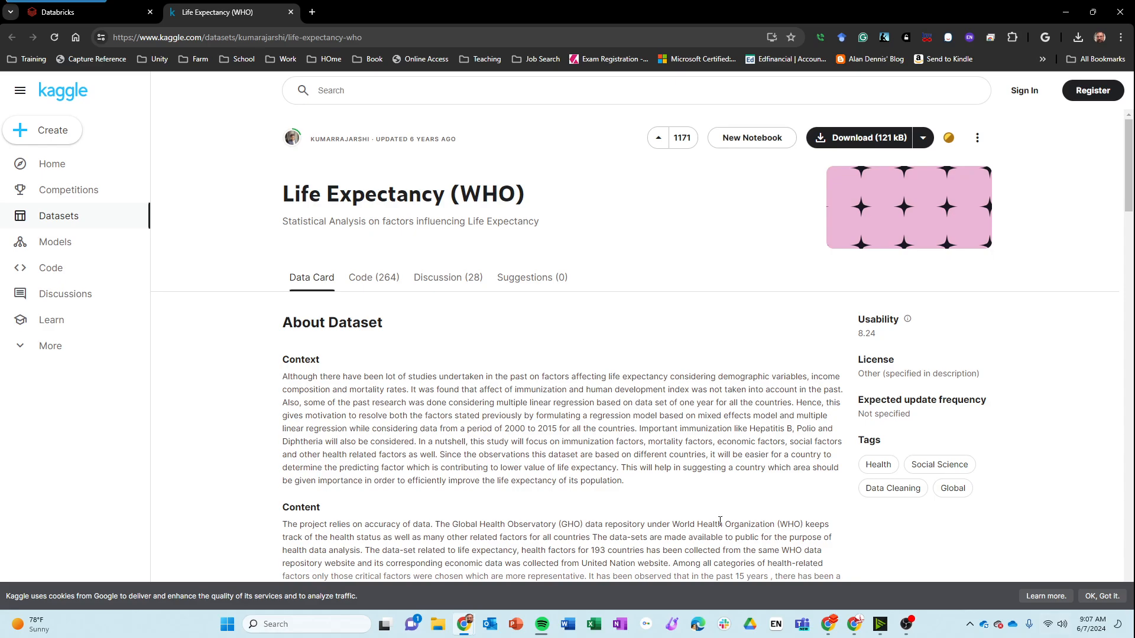
pyautogui.scroll(-4, 668, 499)
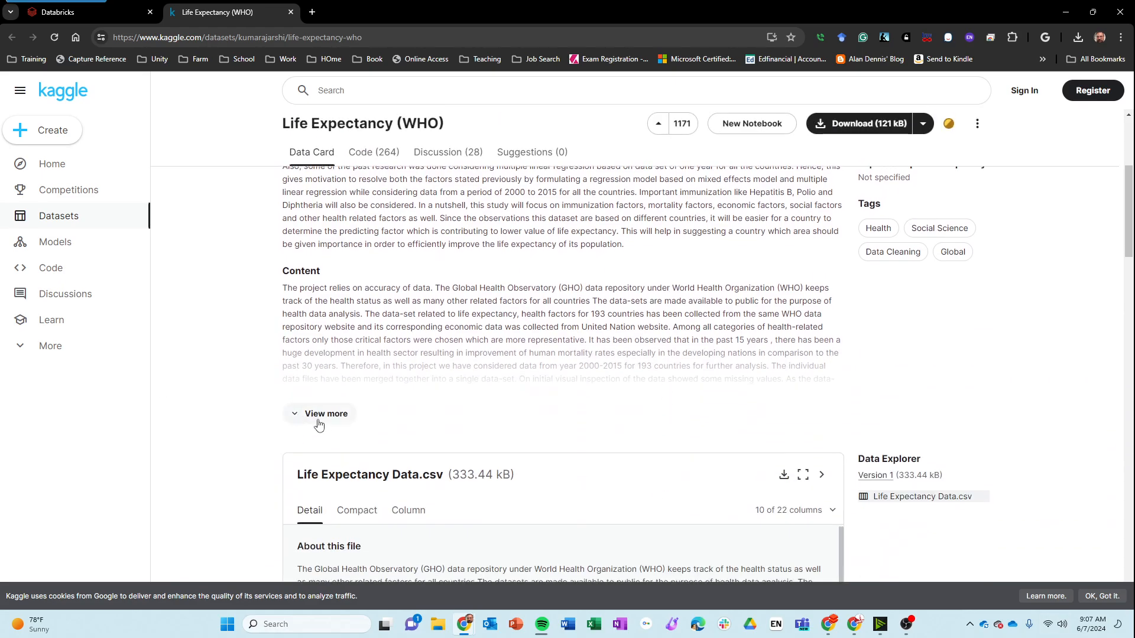
pyautogui.scroll(4, 325, 413)
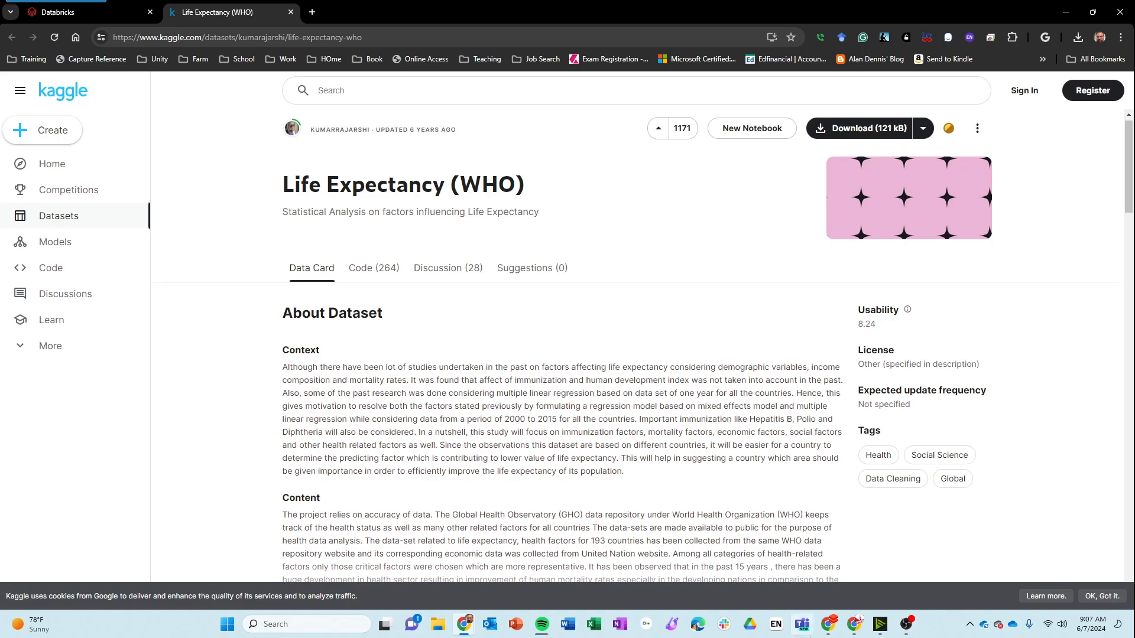
# Expand the full dataset description on the Kaggle page to show the Content, Acknowledgements and Inspiration sections
pyautogui.click(437, 624)
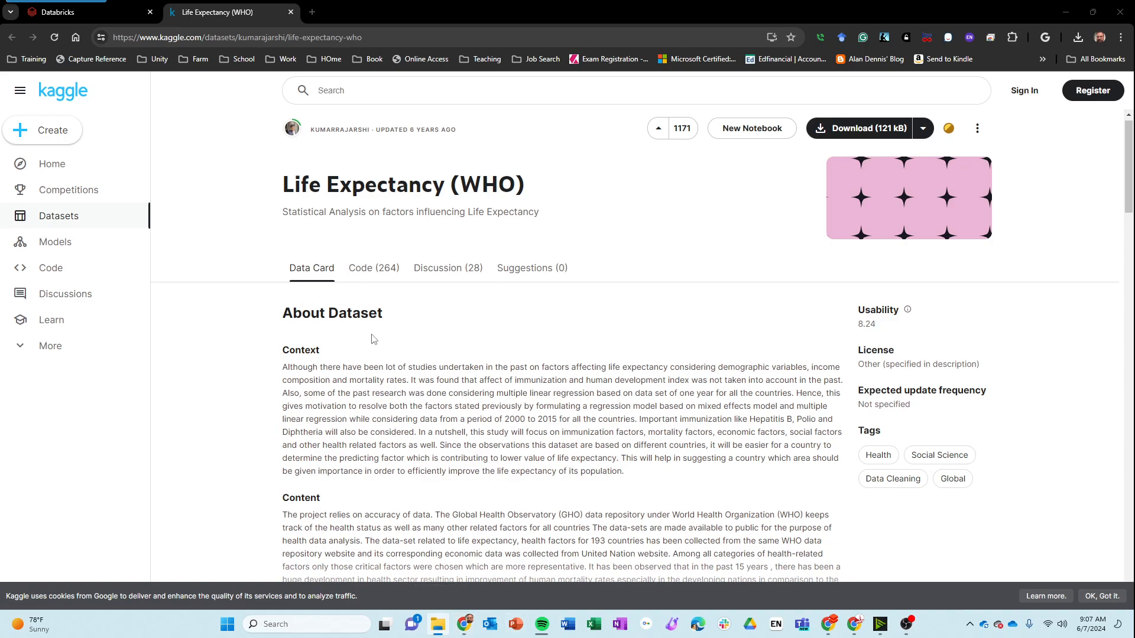
pyautogui.scroll(-5, 373, 338)
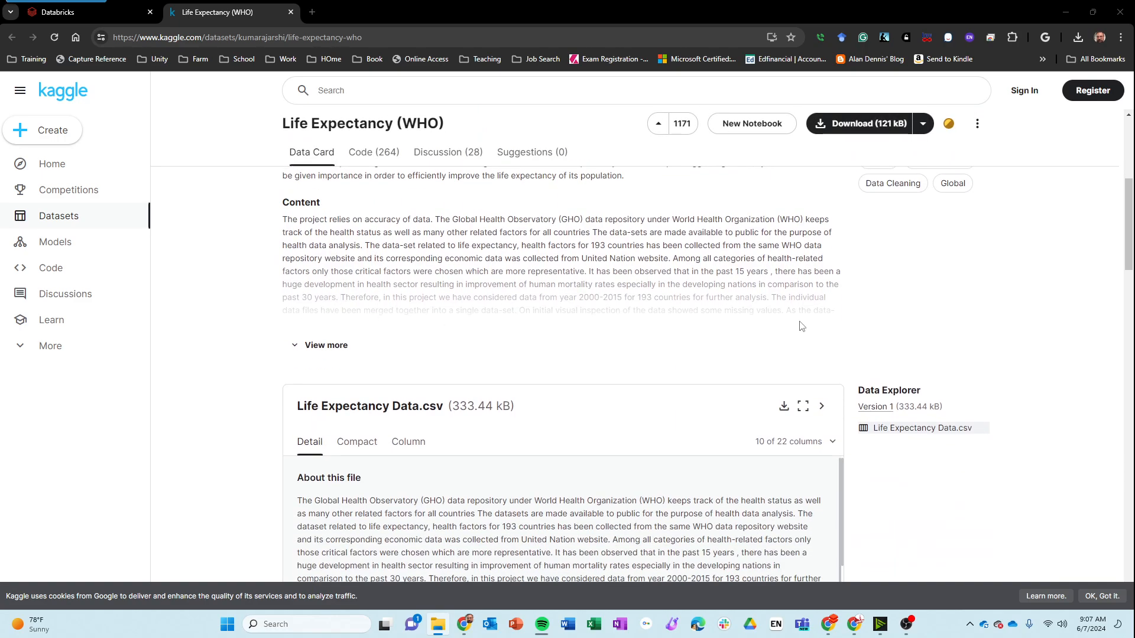
pyautogui.click(313, 346)
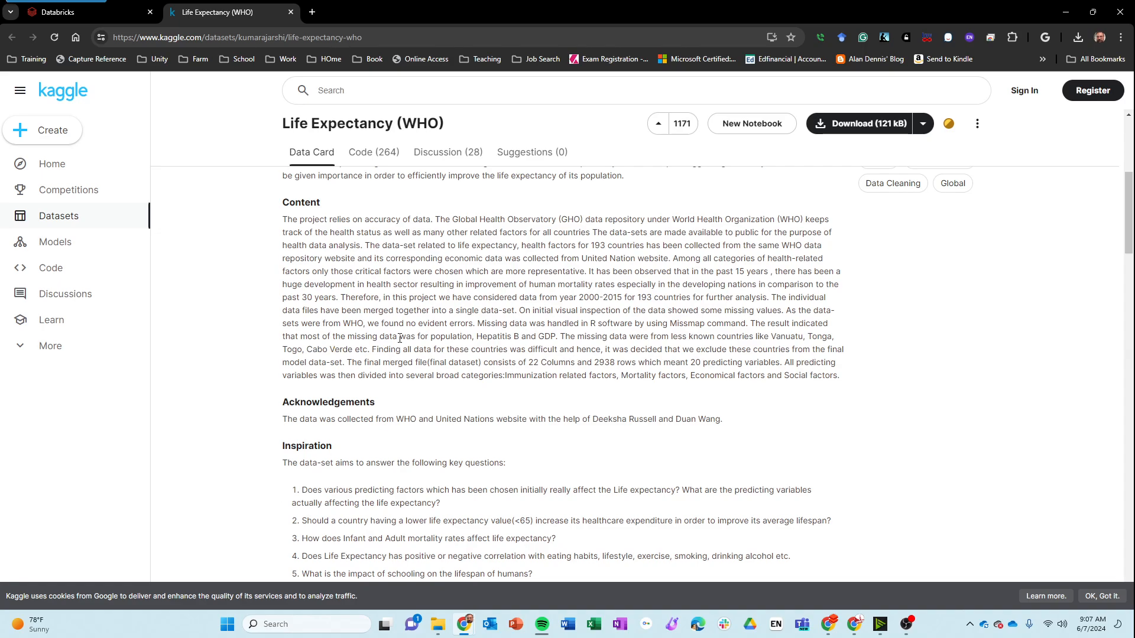
pyautogui.scroll(-3, 530, 370)
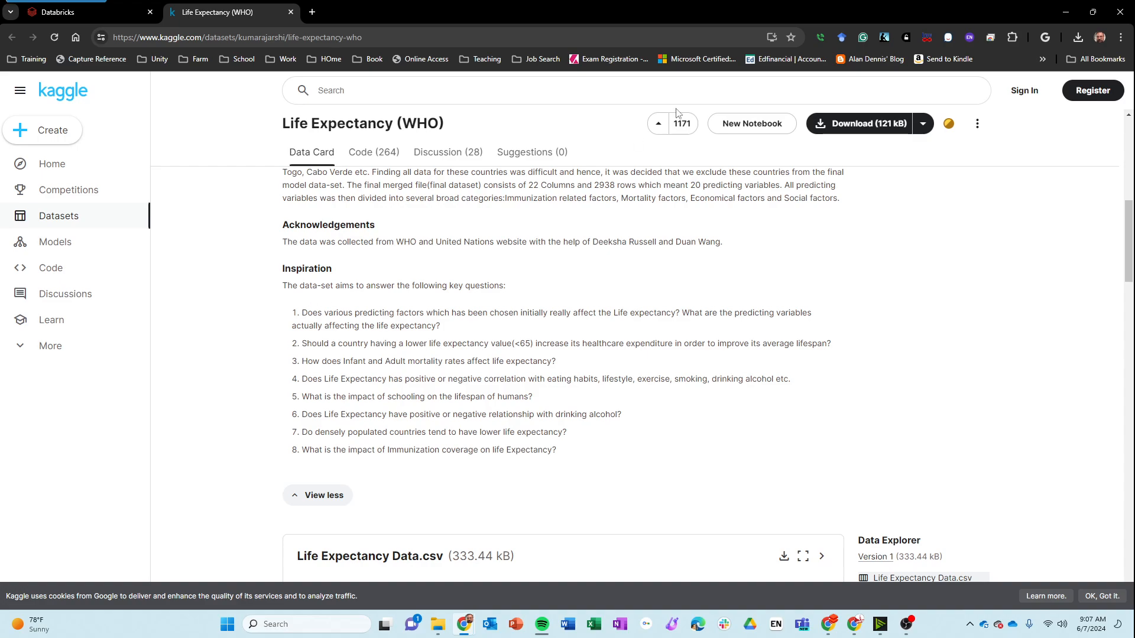
# Enlarge the page and highlight the Inspiration question about which predicting variables actually affect life expectancy
pyautogui.hotkey('ctrl', '+')
pyautogui.hotkey('ctrl', '+')
pyautogui.hotkey('ctrl', '+')
pyautogui.hotkey('ctrl', '+')
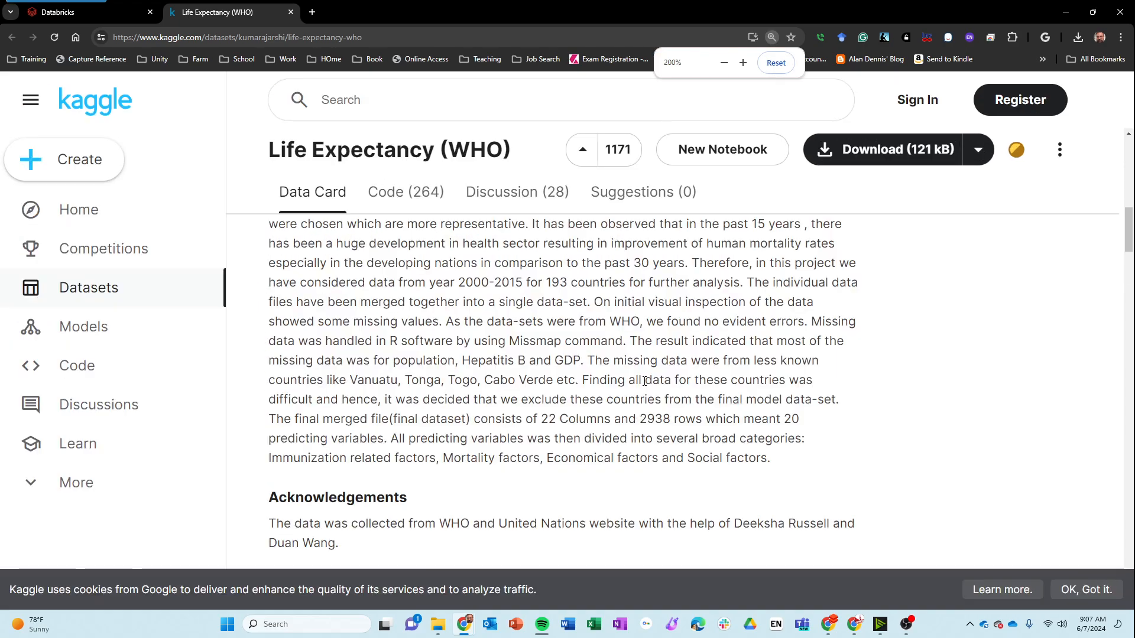
pyautogui.scroll(-5, 644, 382)
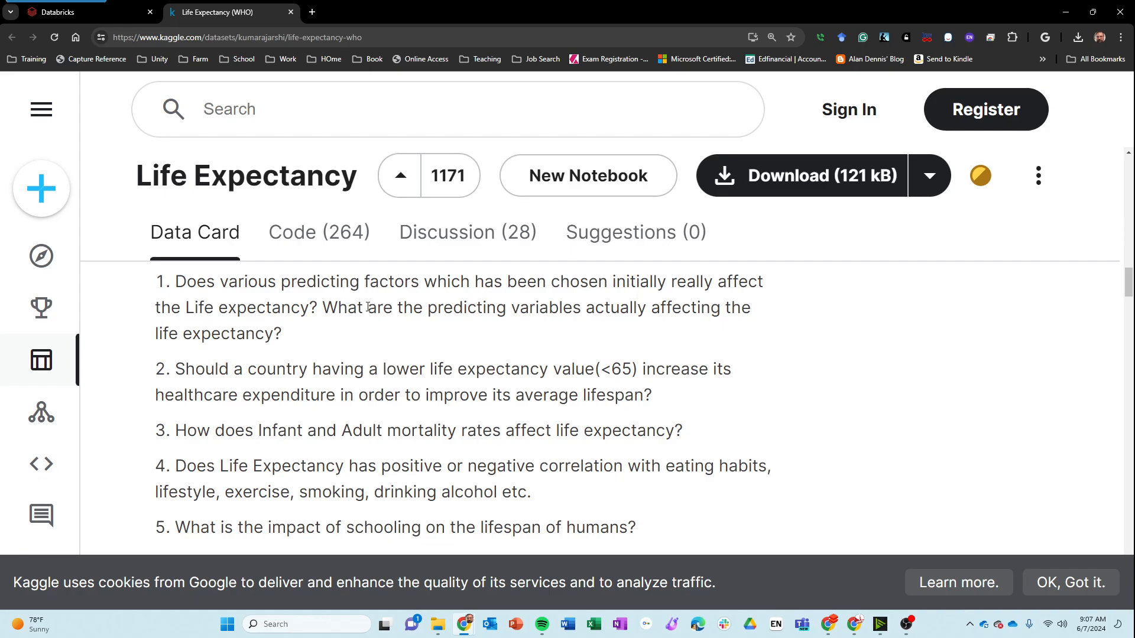
pyautogui.moveTo(334, 307); pyautogui.dragTo(272, 335)
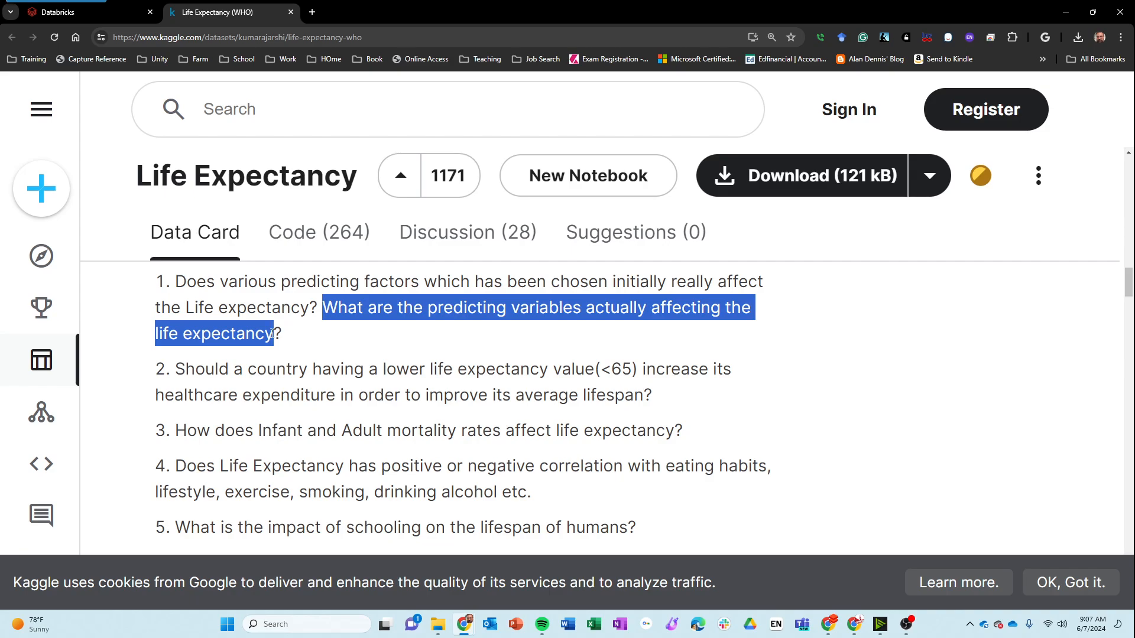
pyautogui.click(311, 348)
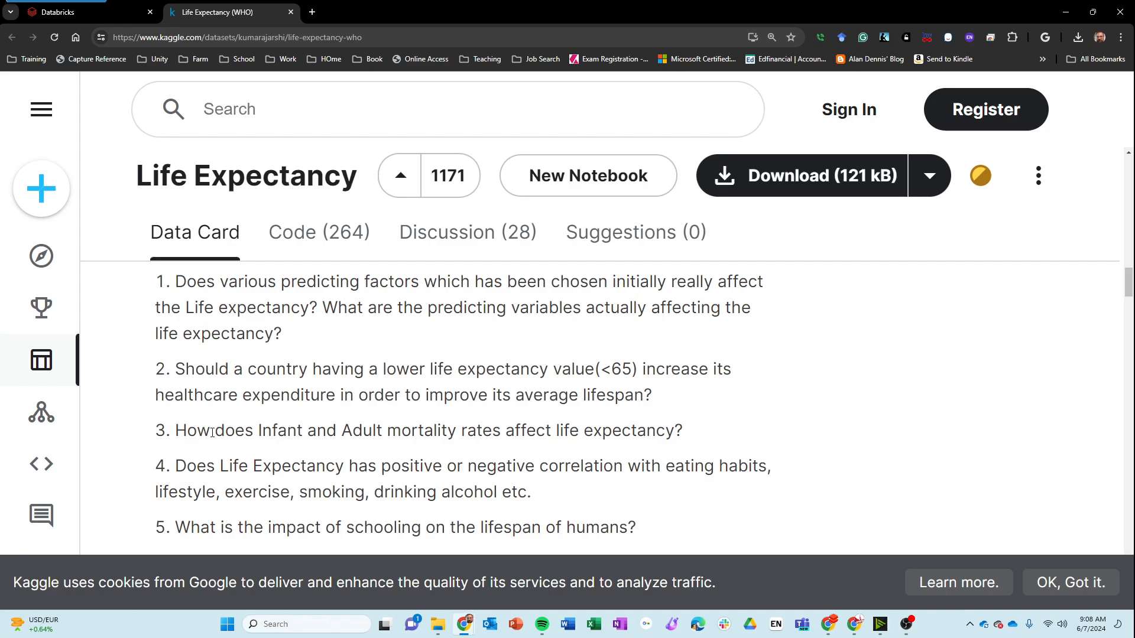
# Read the remaining Inspiration questions, highlighting the lifestyle factors in question 4 and the schooling question
pyautogui.scroll(-1, 187, 427)
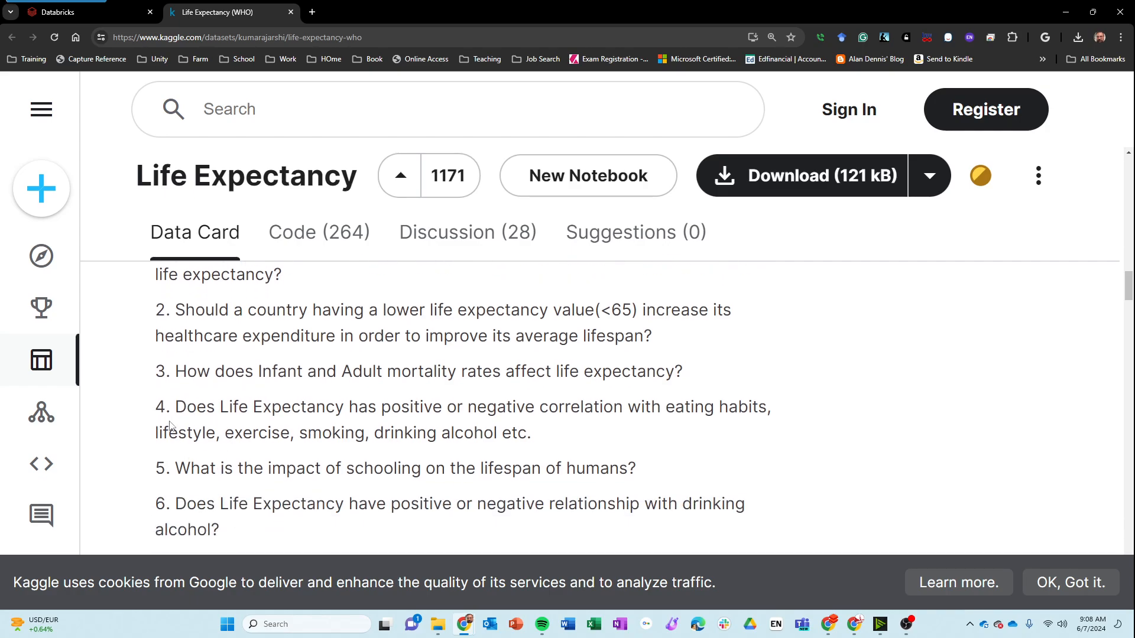
pyautogui.moveTo(169, 432); pyautogui.dragTo(499, 437)
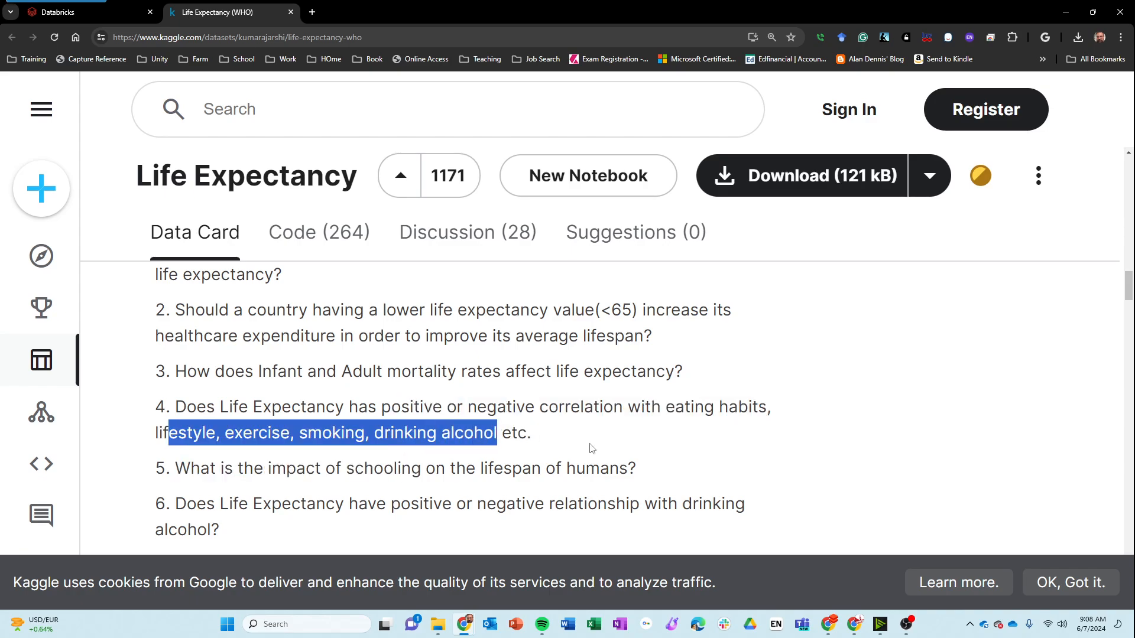
pyautogui.click(540, 449)
pyautogui.moveTo(272, 434); pyautogui.dragTo(248, 434)
pyautogui.click(312, 419)
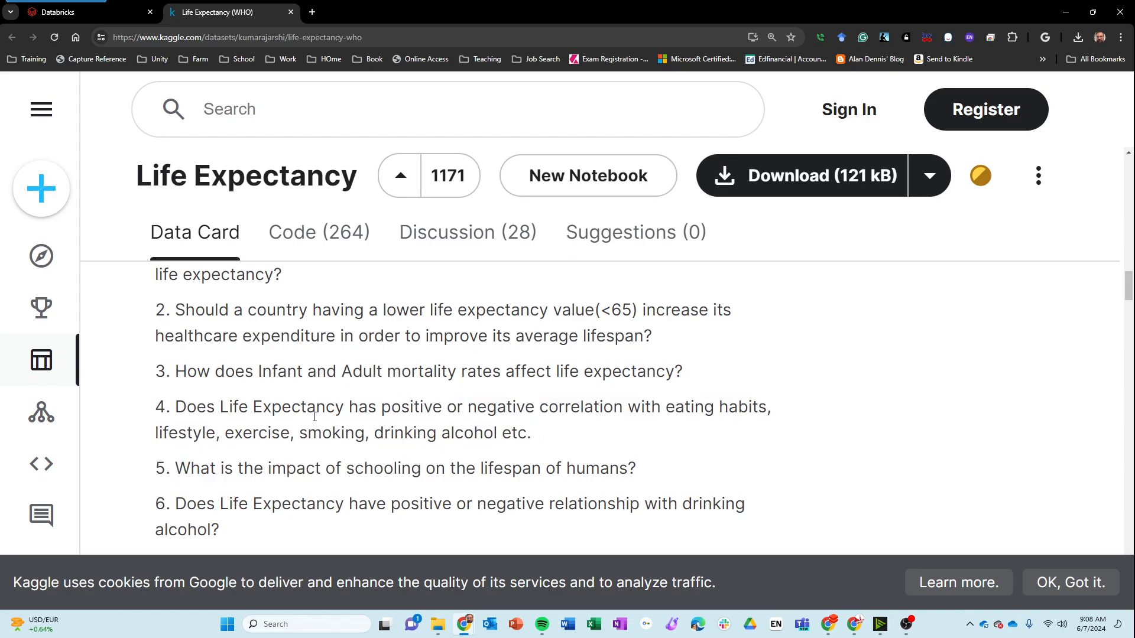
pyautogui.doubleClick(396, 468)
pyautogui.click(350, 503)
pyautogui.scroll(-3, 364, 526)
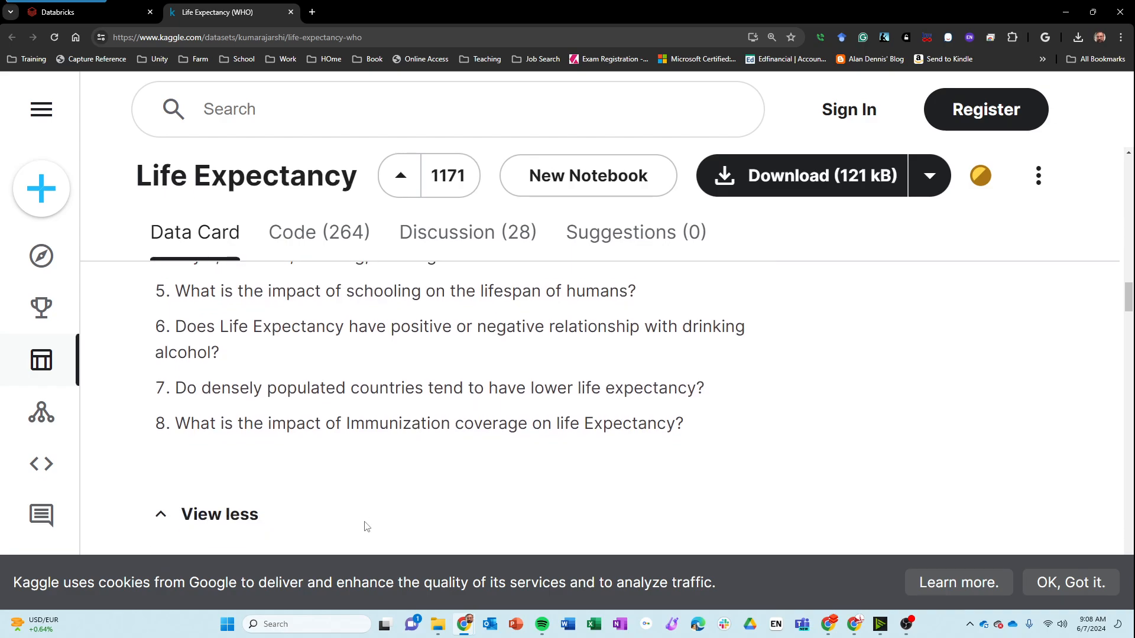
pyautogui.scroll(1, 364, 526)
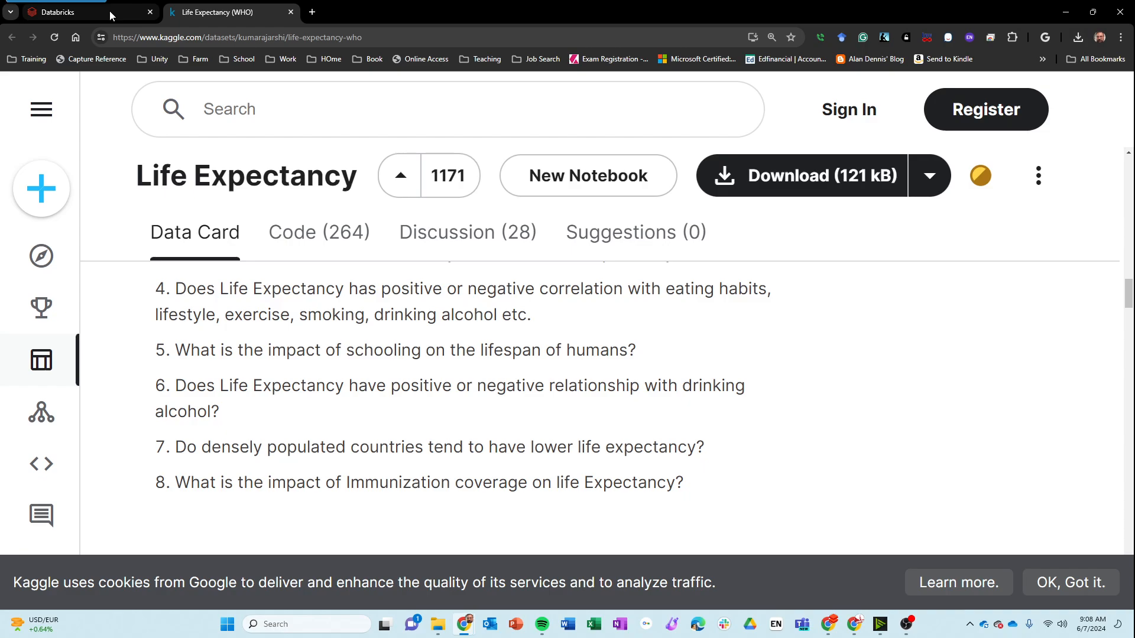
# Switch to Life Expectancy Data.csv in Excel and maximize its window
pyautogui.moveTo(110, 13)
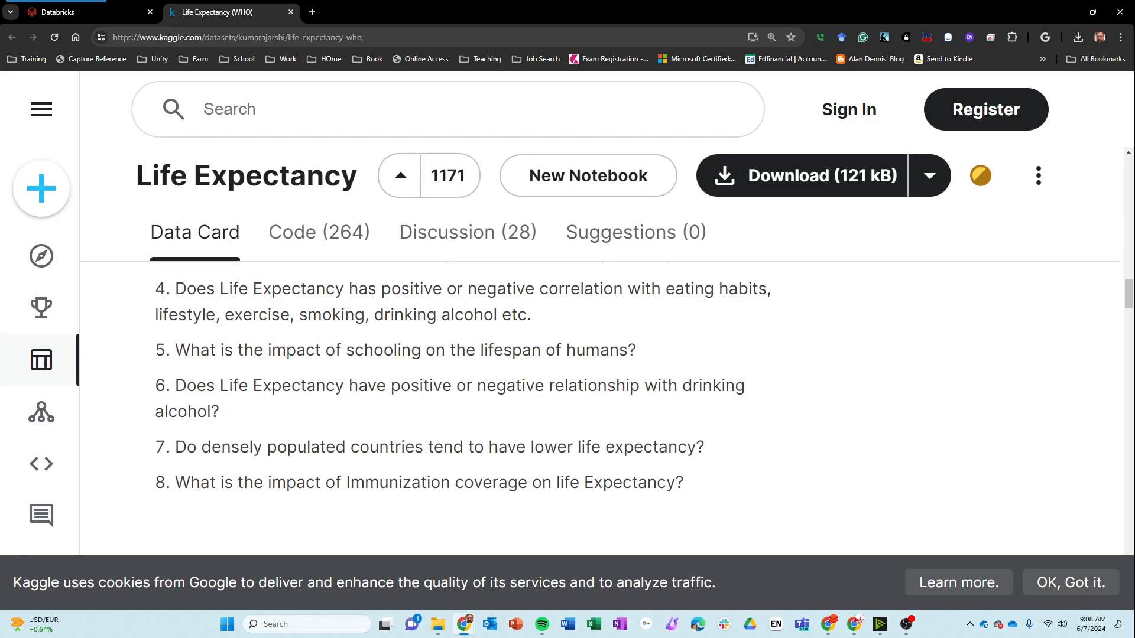
pyautogui.hotkey('alt', 'Tab')
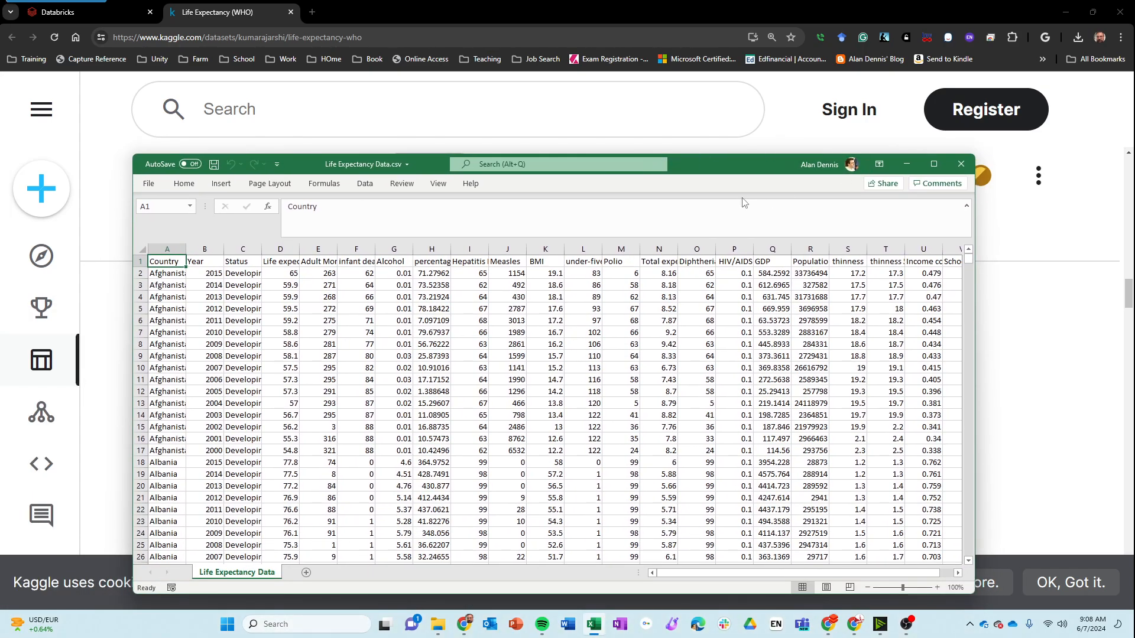
pyautogui.doubleClick(746, 161)
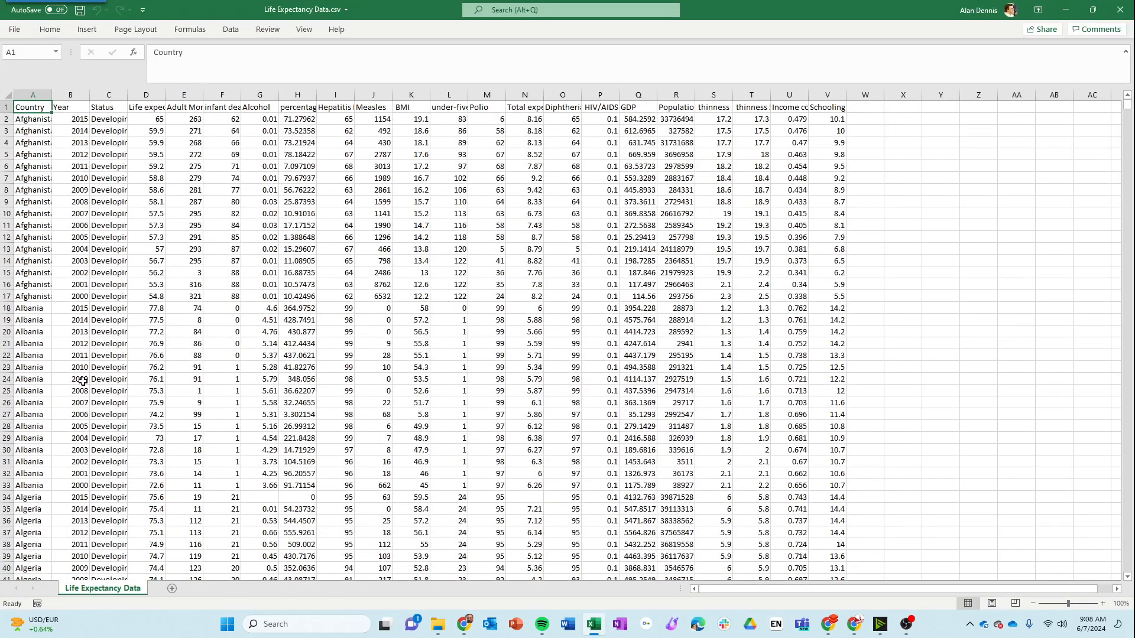
# Autofit the widths of the Country, Year, Status, Life expectancy and Adult Mortality columns
pyautogui.doubleClick(52, 100)
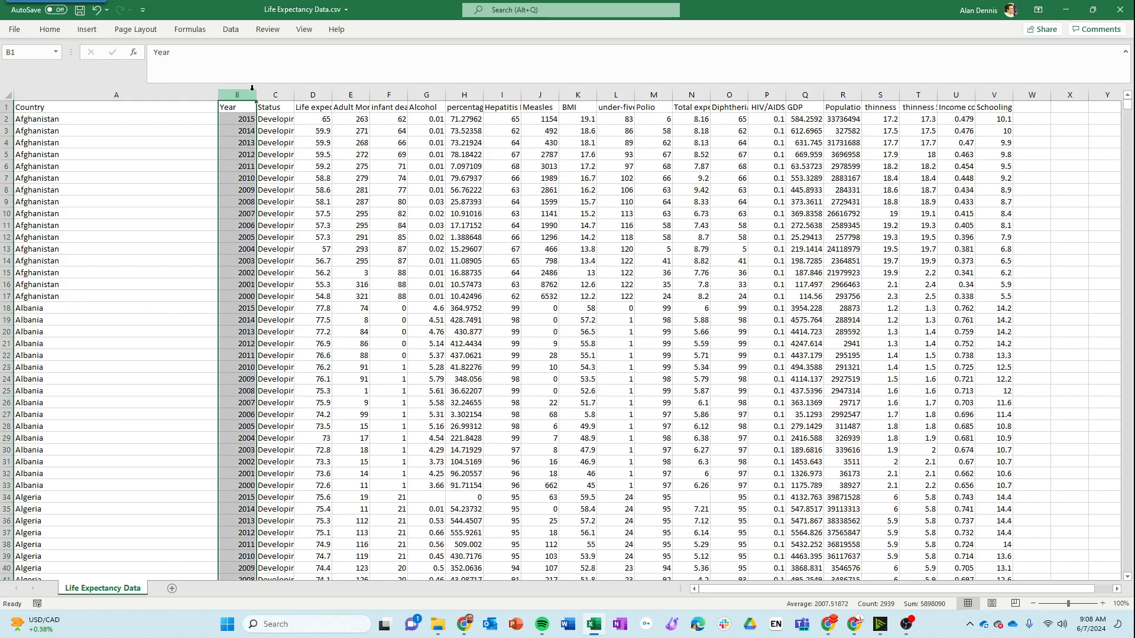
pyautogui.click(260, 95)
pyautogui.doubleClick(256, 95)
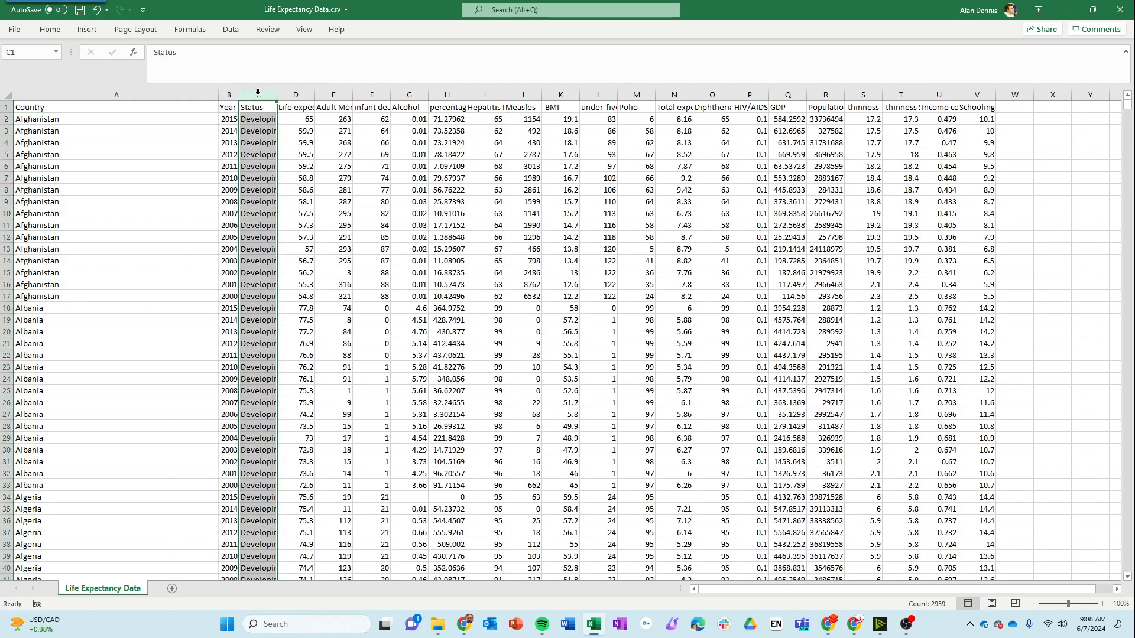
pyautogui.doubleClick(278, 95)
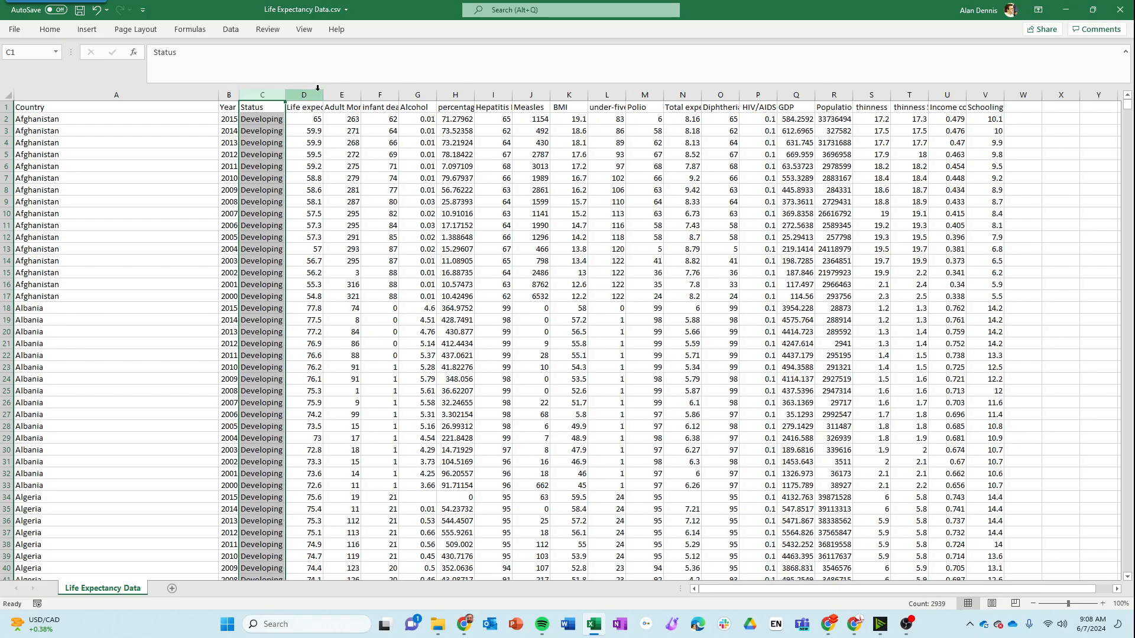
pyautogui.doubleClick(323, 94)
pyautogui.click(390, 93)
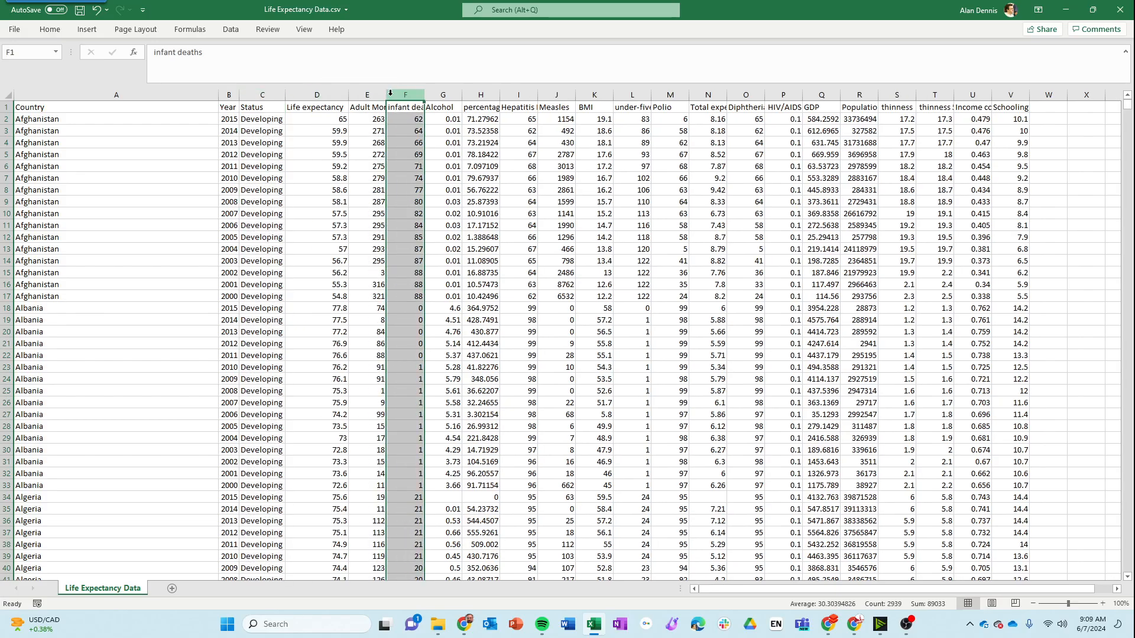
pyautogui.click(367, 95)
pyautogui.doubleClick(385, 94)
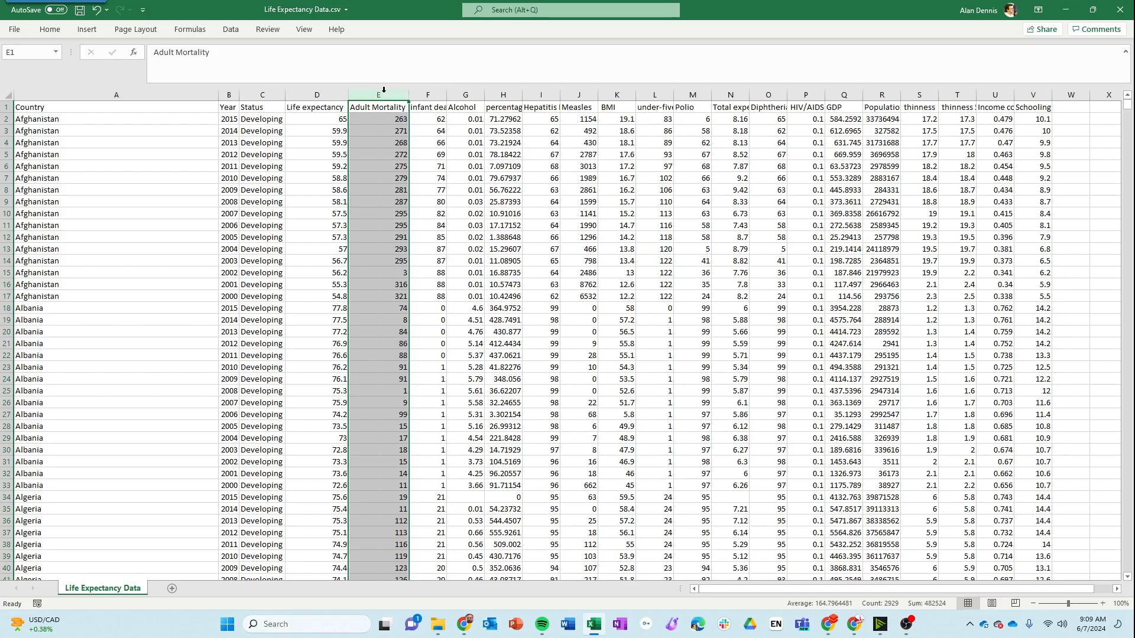
# Autofit the widths of the infant deaths, Alcohol, percentage expenditure, Hepatitis B and Measles columns
pyautogui.doubleClick(446, 95)
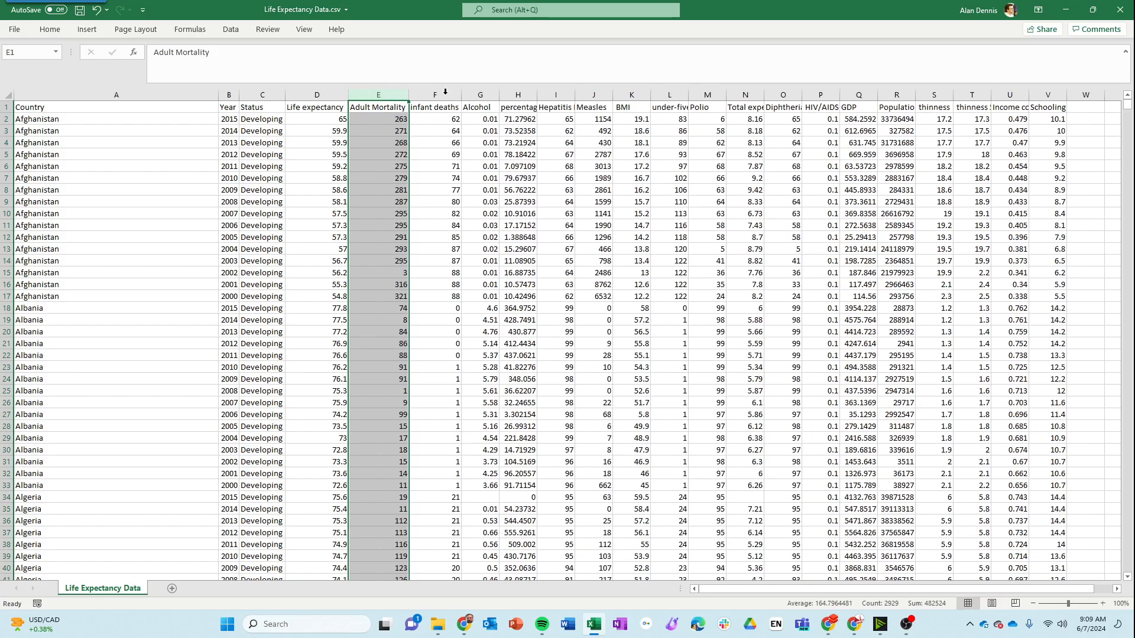
pyautogui.doubleClick(500, 94)
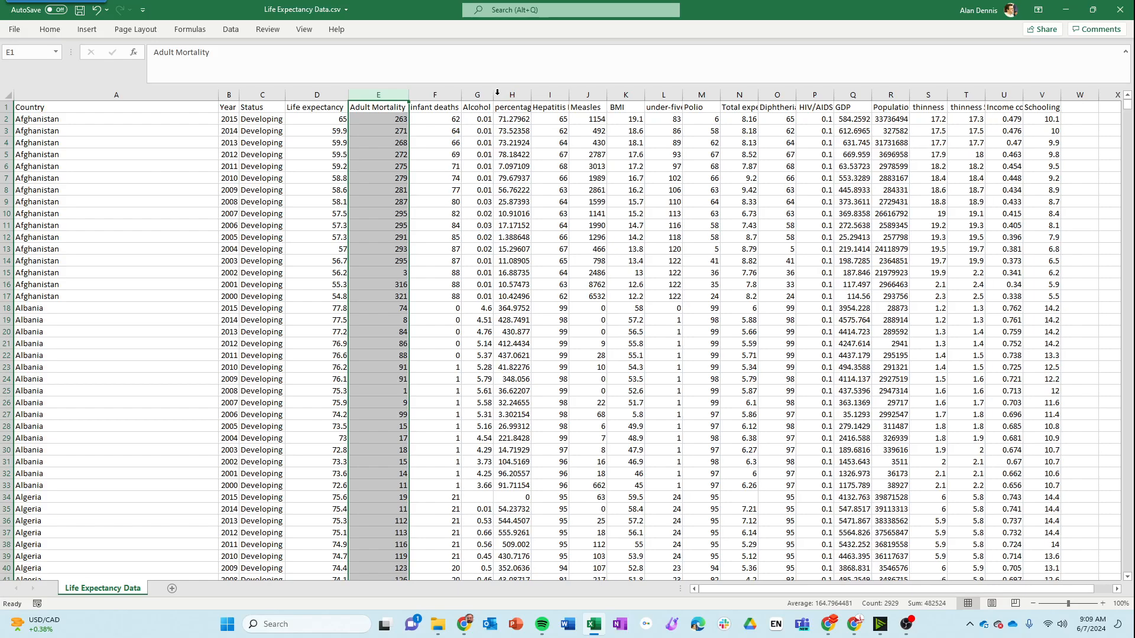
pyautogui.doubleClick(530, 95)
pyautogui.click(619, 98)
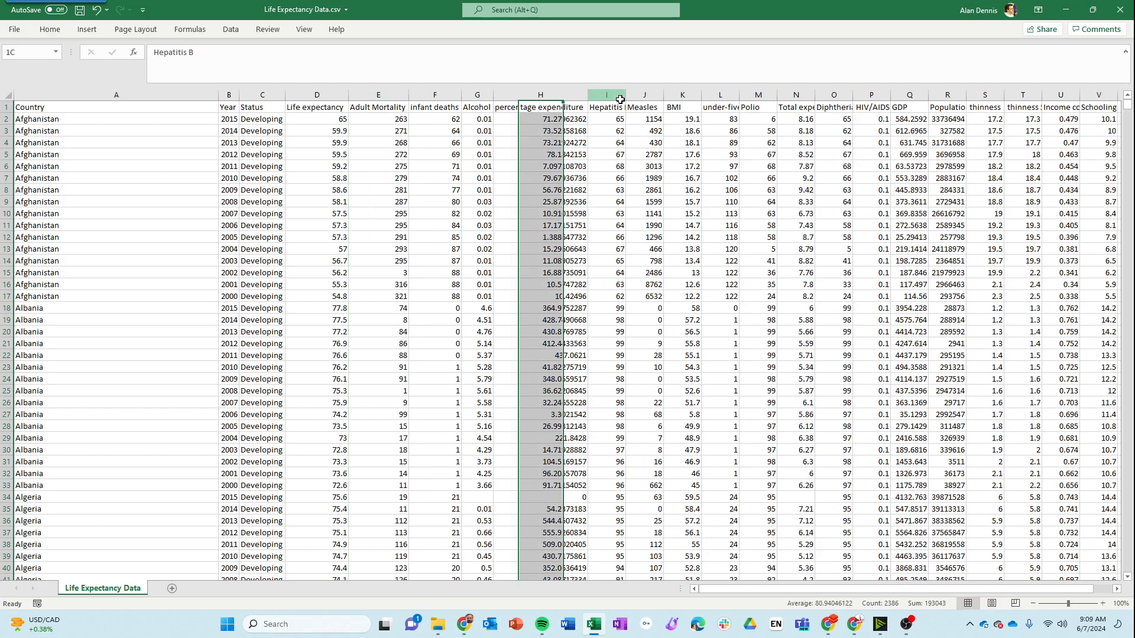
pyautogui.doubleClick(626, 95)
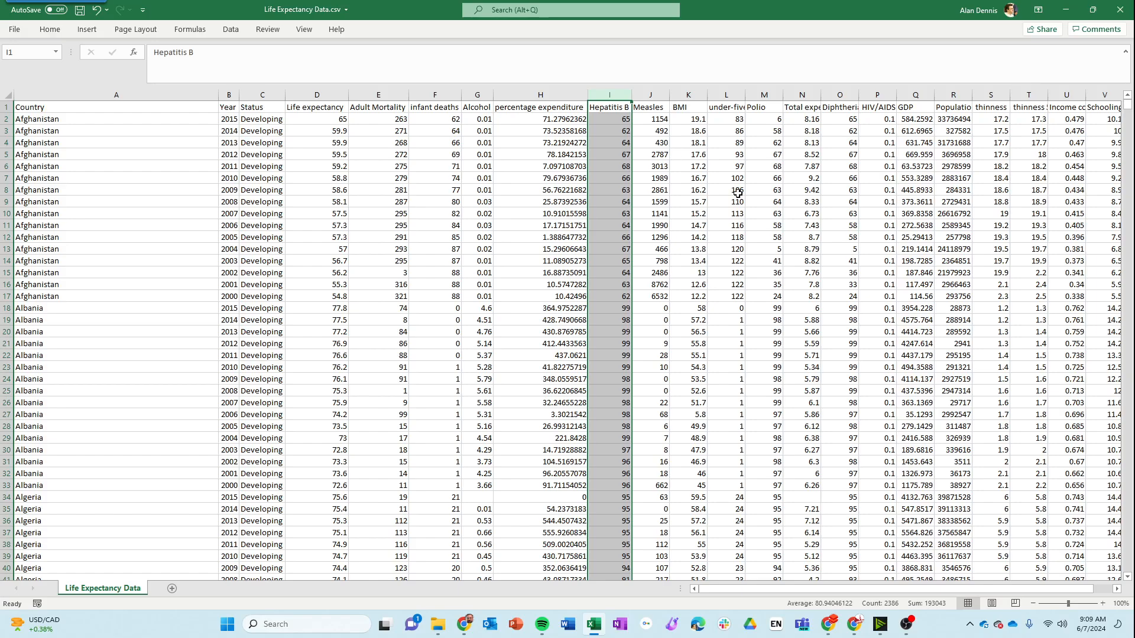
pyautogui.doubleClick(670, 94)
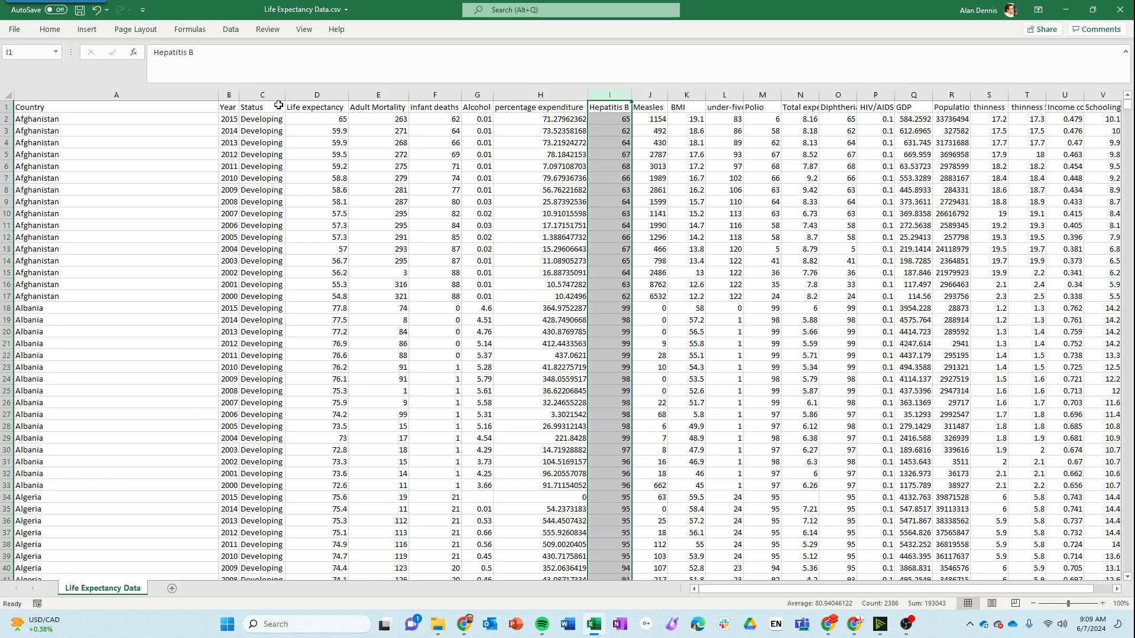
pyautogui.doubleClick(481, 108)
pyautogui.click(473, 165)
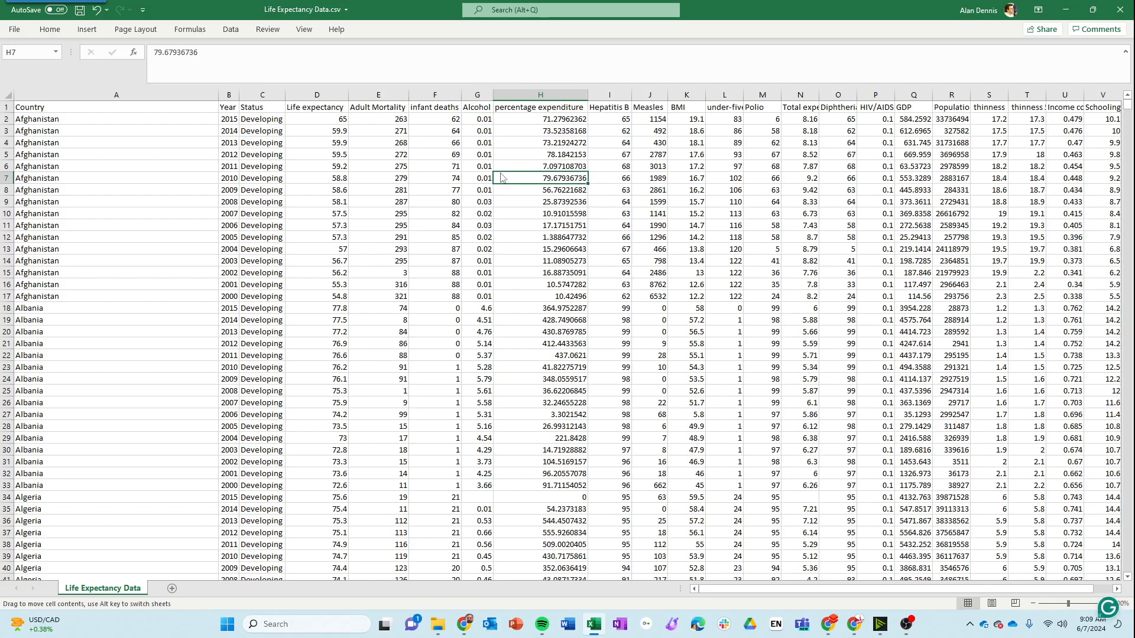
# Switch to the Kaggle dataset page in the browser and read the About this file text of Life Expectancy Data.csv
pyautogui.click(477, 356)
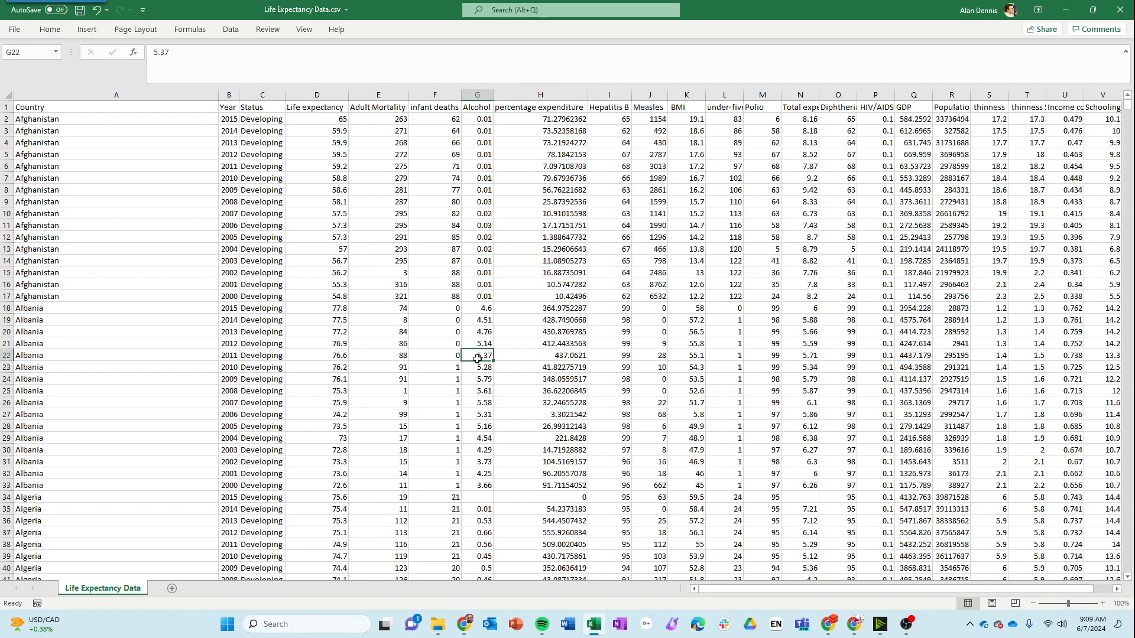
pyautogui.press('super+Tab')
pyautogui.hotkey('alt', 'Tab')
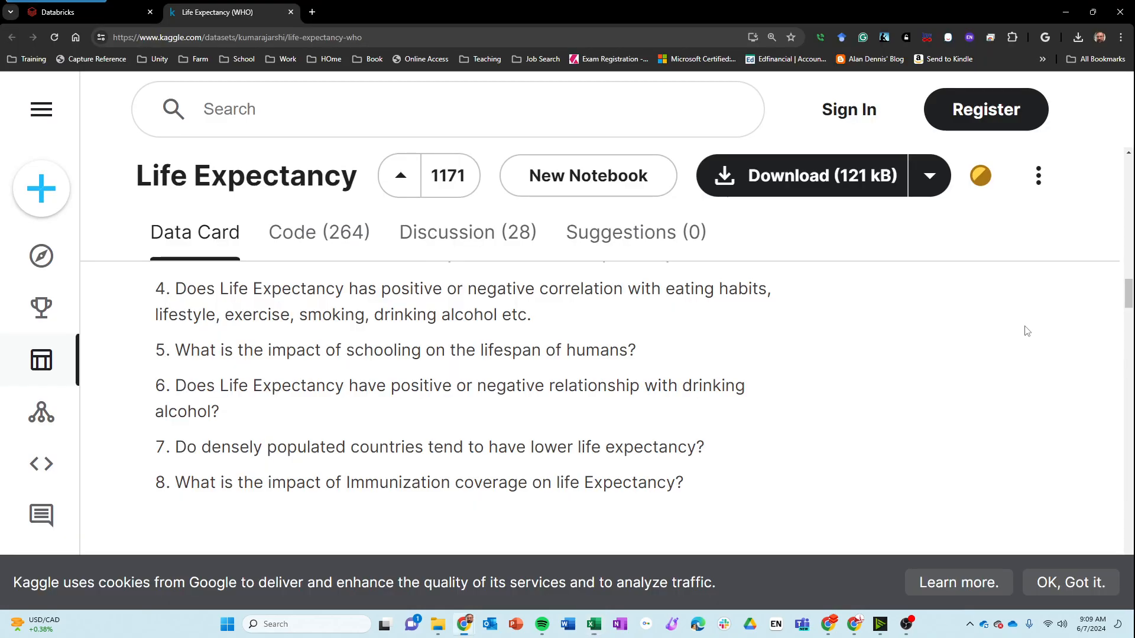
pyautogui.scroll(-10, 413, 340)
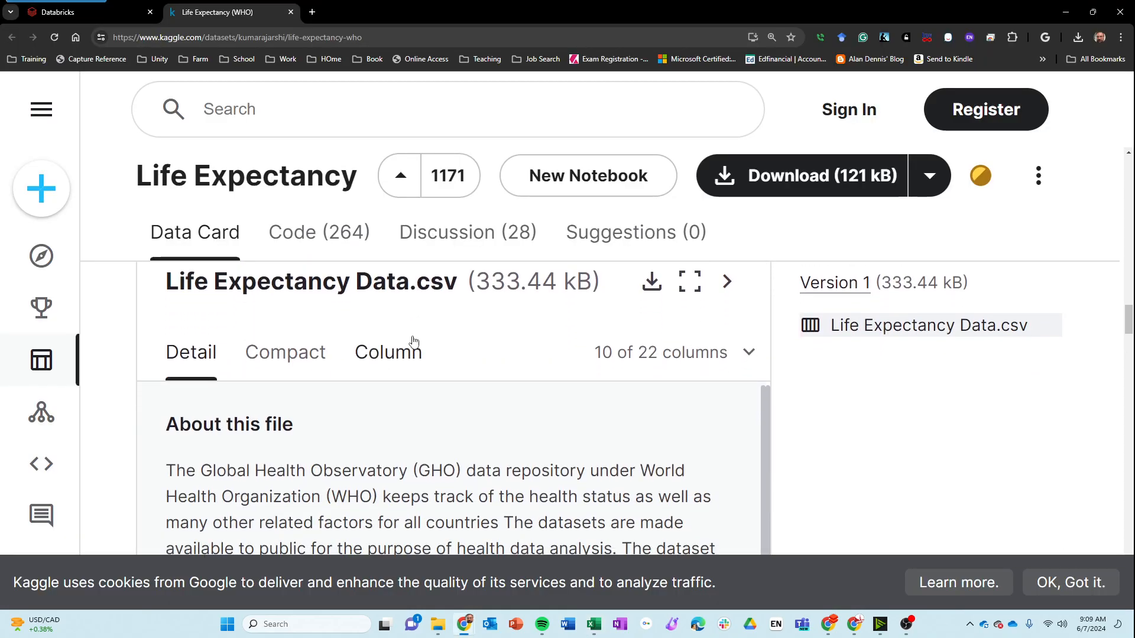
pyautogui.scroll(-5, 413, 341)
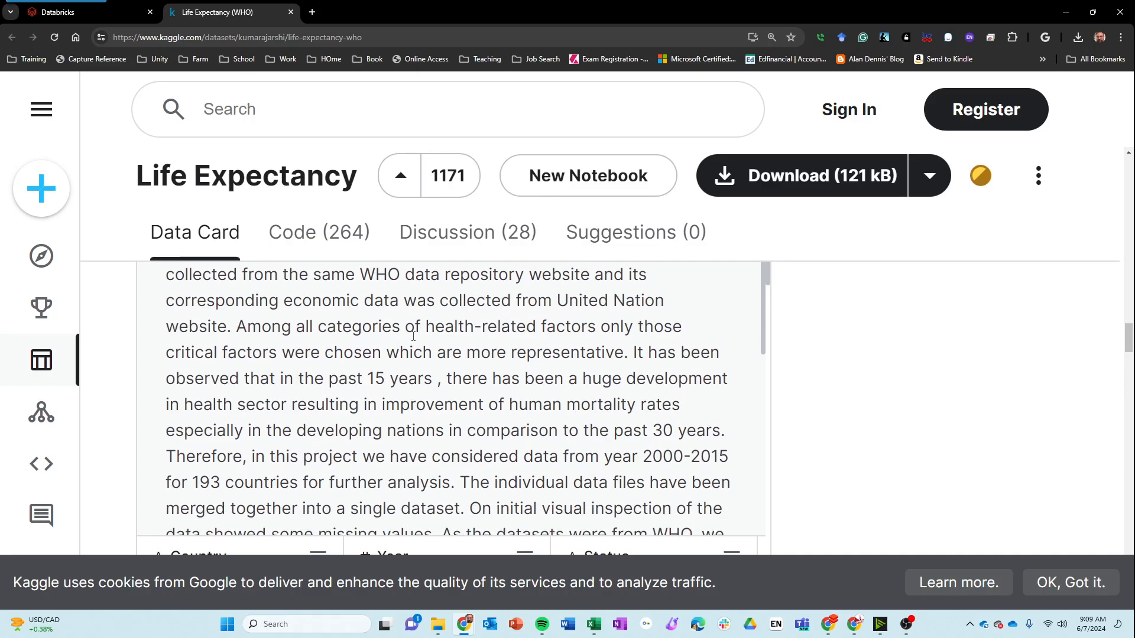
pyautogui.scroll(-3, 413, 336)
pyautogui.scroll(5, 413, 338)
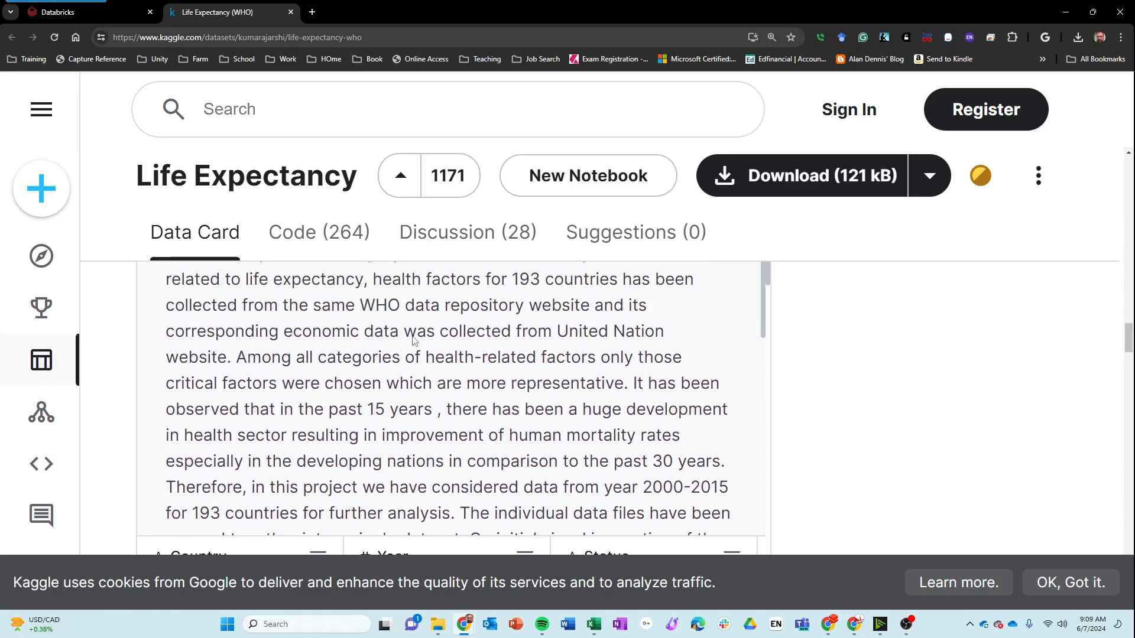
pyautogui.scroll(6, 553, 430)
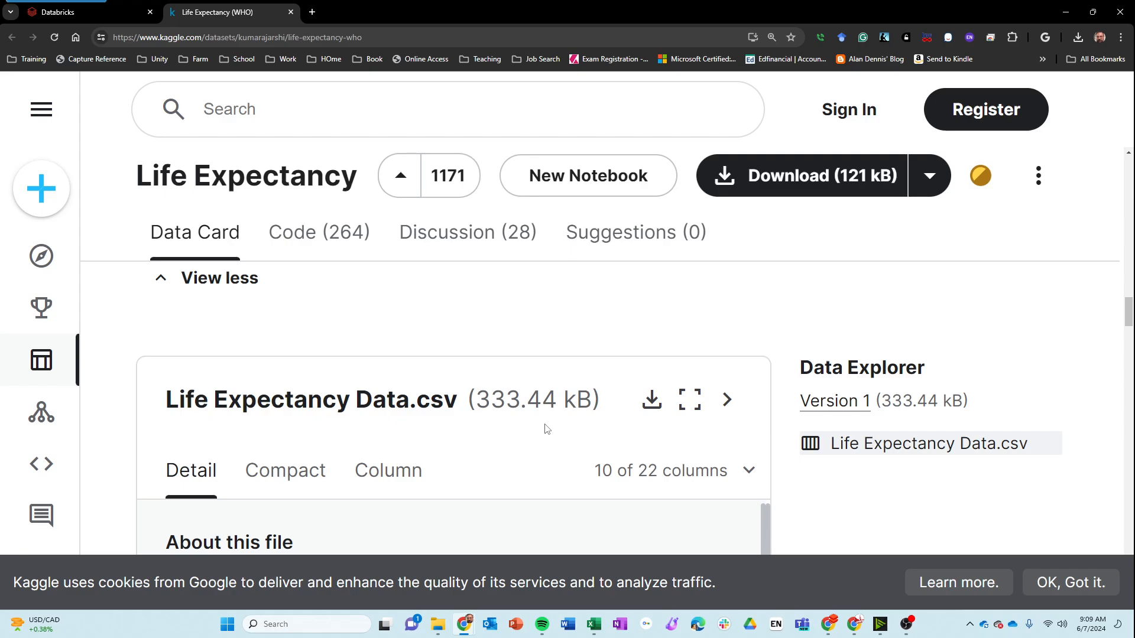
# Show the Column view of Life Expectancy Data.csv and review the Country and Year statistics
pyautogui.scroll(-1, 544, 431)
pyautogui.click(363, 409)
pyautogui.scroll(-2, 705, 496)
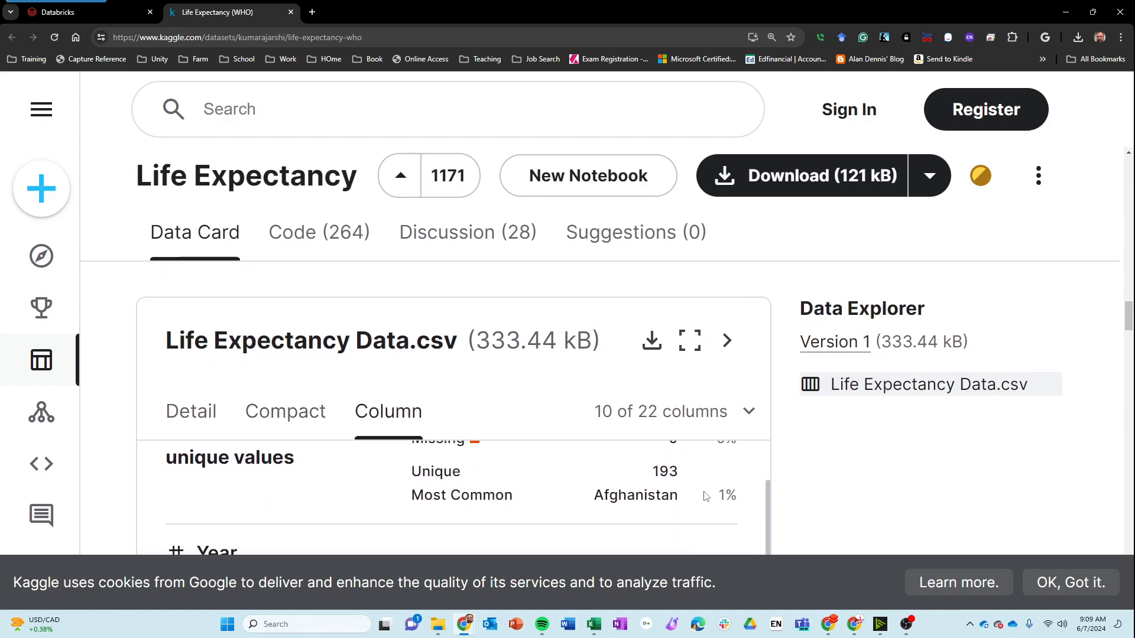
pyautogui.scroll(-3, 1083, 507)
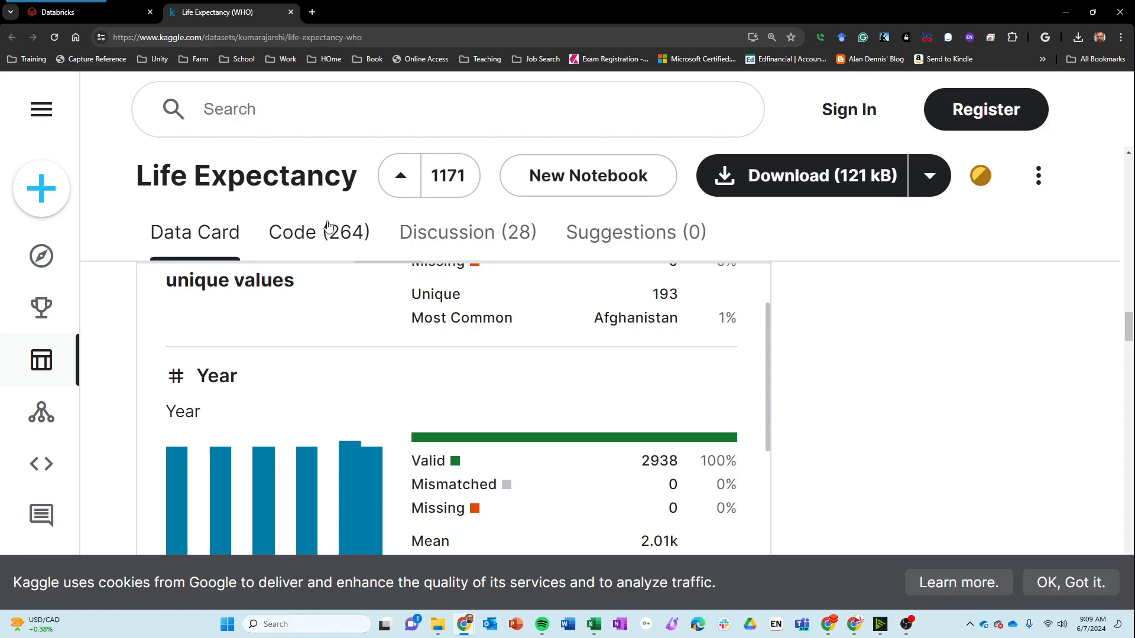
pyautogui.scroll(15, 596, 392)
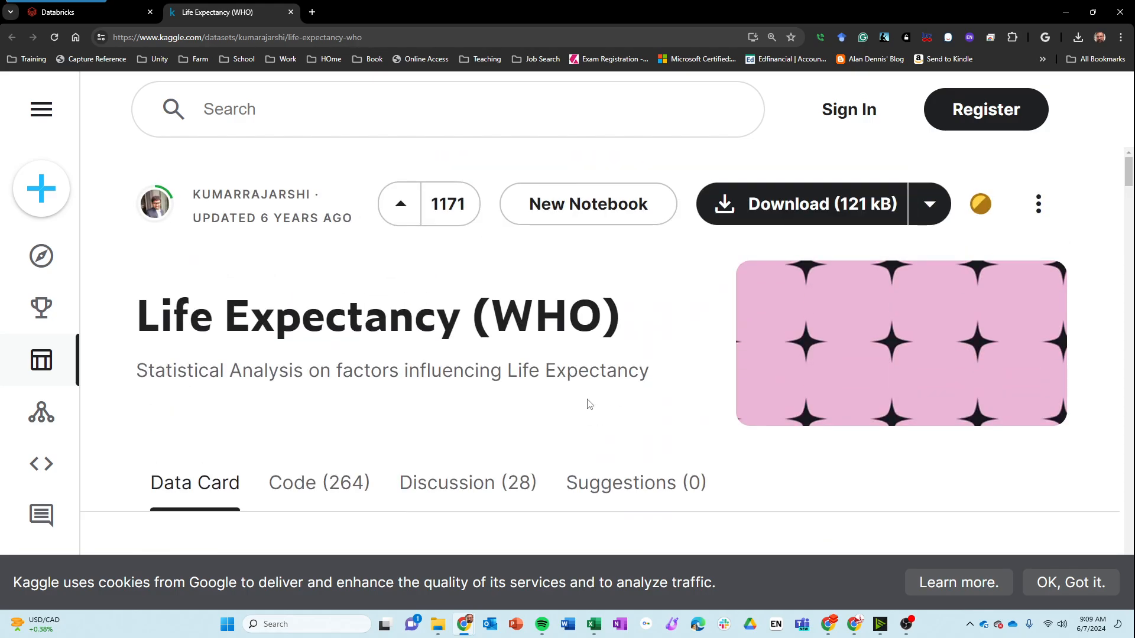
# Reduce the Kaggle page zoom and show the Detail view of Life Expectancy Data.csv with its column histograms
pyautogui.keyDown('ctrl'); pyautogui.scroll(-3, 589, 405); pyautogui.keyUp('ctrl')
pyautogui.keyDown('ctrl'); pyautogui.scroll(3, 589, 404); pyautogui.keyUp('ctrl')
pyautogui.keyDown('ctrl'); pyautogui.scroll(-3, 589, 404); pyautogui.keyUp('ctrl')
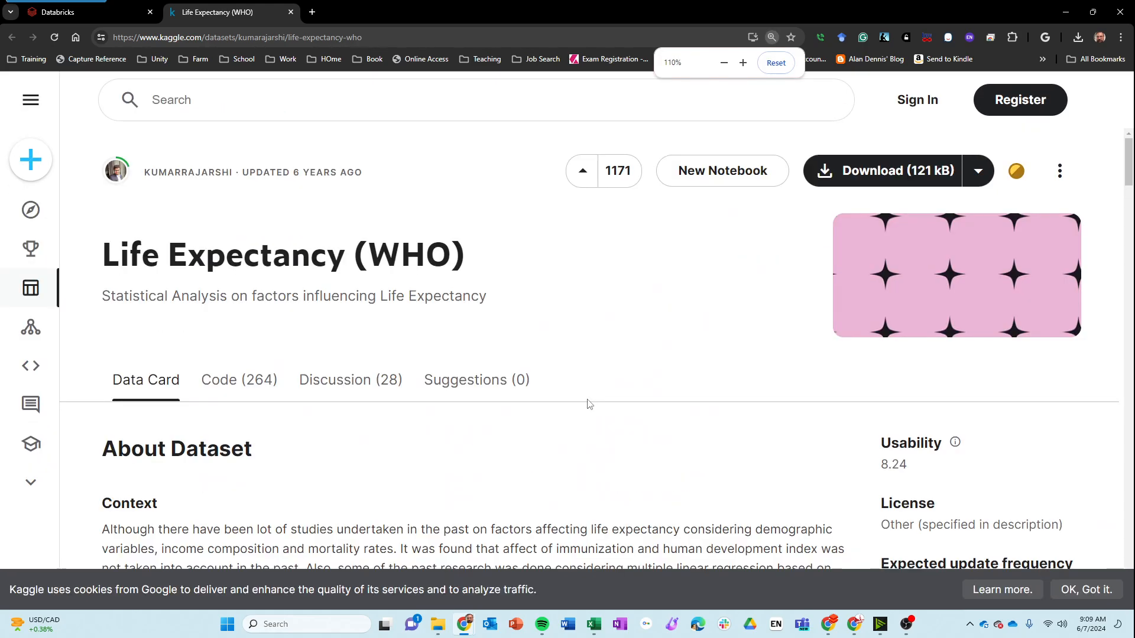
pyautogui.keyDown('ctrl'); pyautogui.scroll(-2, 589, 404); pyautogui.keyUp('ctrl')
pyautogui.scroll(-6, 591, 408)
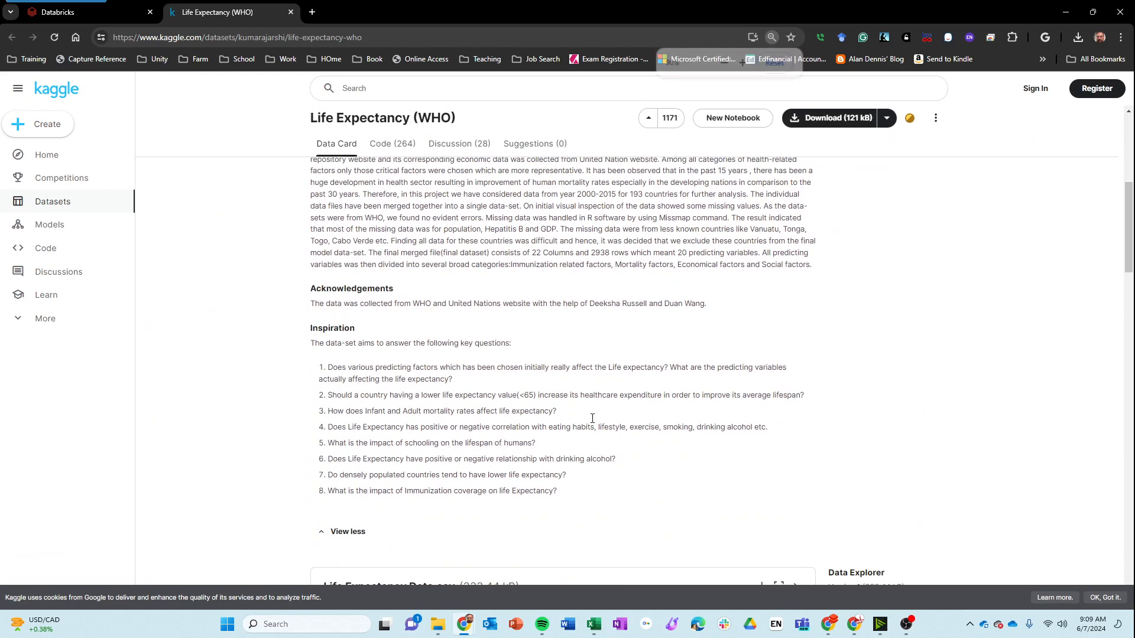
pyautogui.scroll(-6, 592, 417)
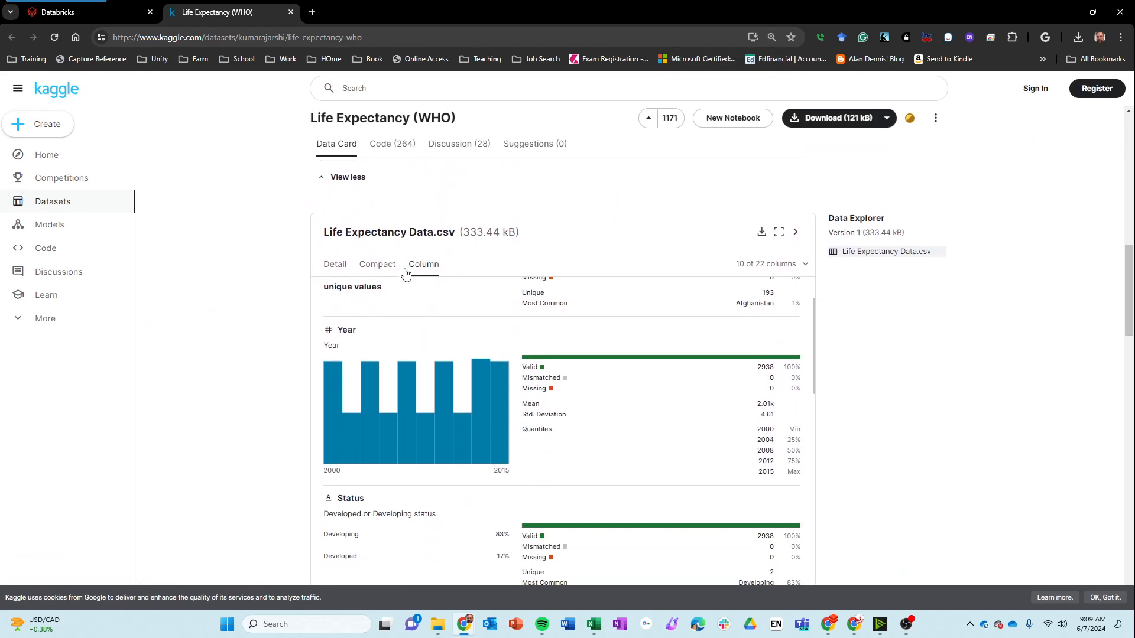
pyautogui.click(335, 263)
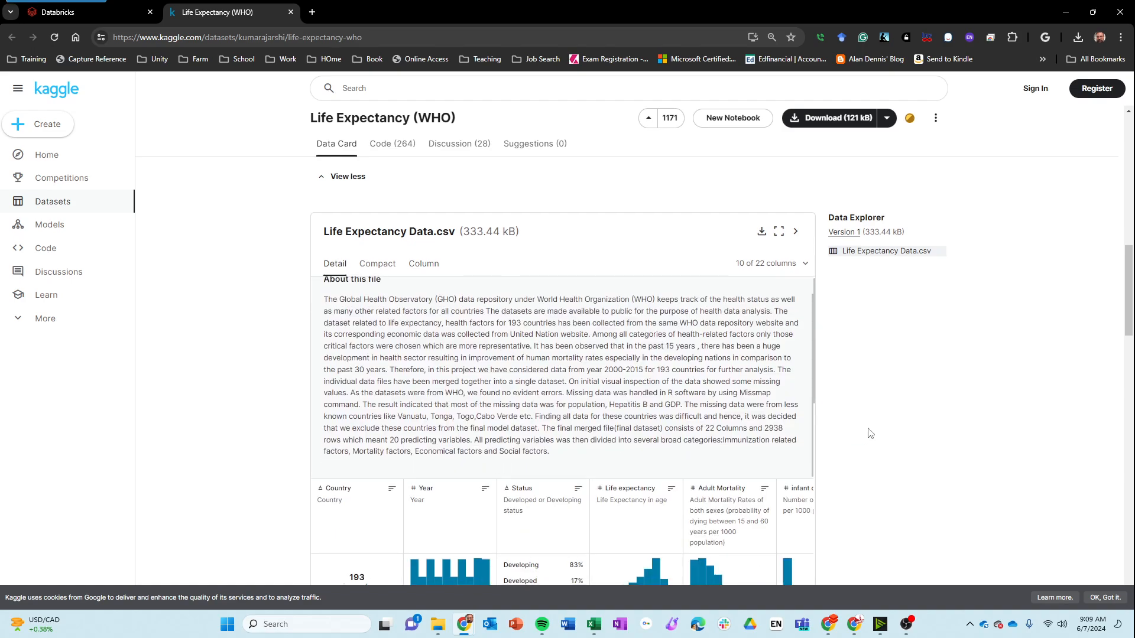
pyautogui.scroll(-3, 869, 433)
pyautogui.scroll(2, 524, 322)
pyautogui.scroll(-1, 520, 300)
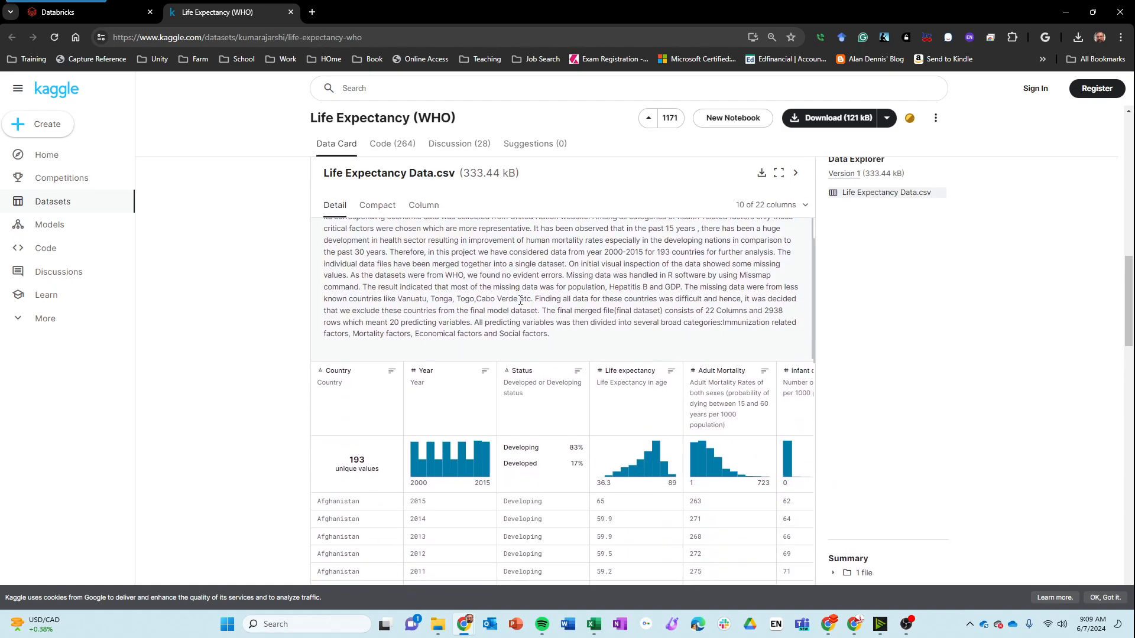
pyautogui.scroll(-2, 377, 394)
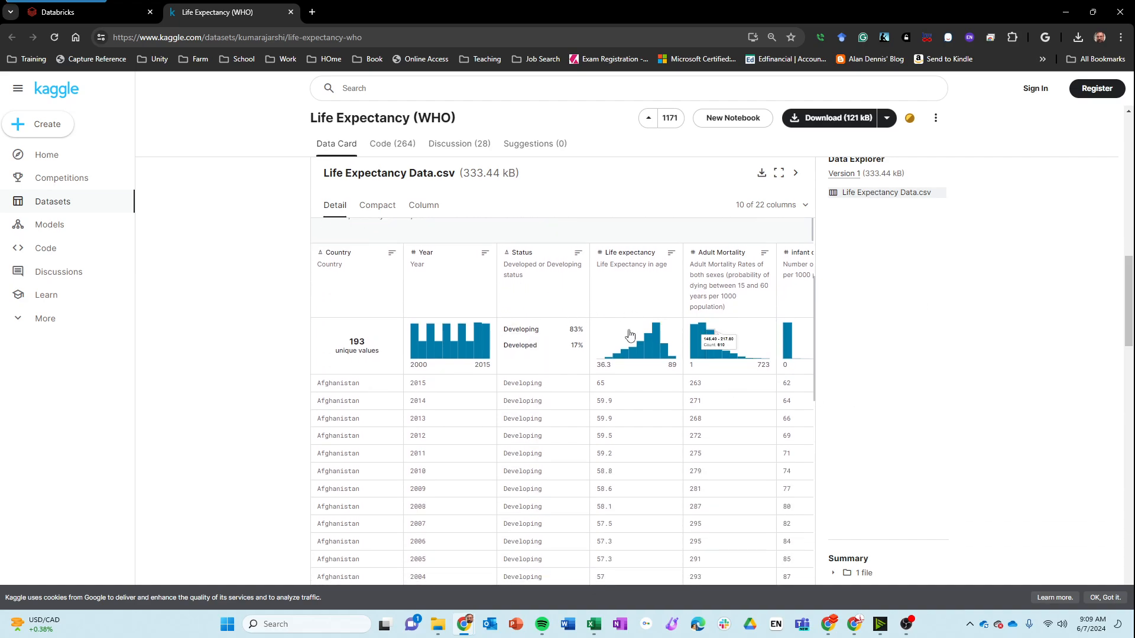
# Check the Alcohol header in the Excel sheet and find the matching Alcohol column in the Kaggle preview
pyautogui.hotkey('alt', 'Tab')
pyautogui.click(478, 110)
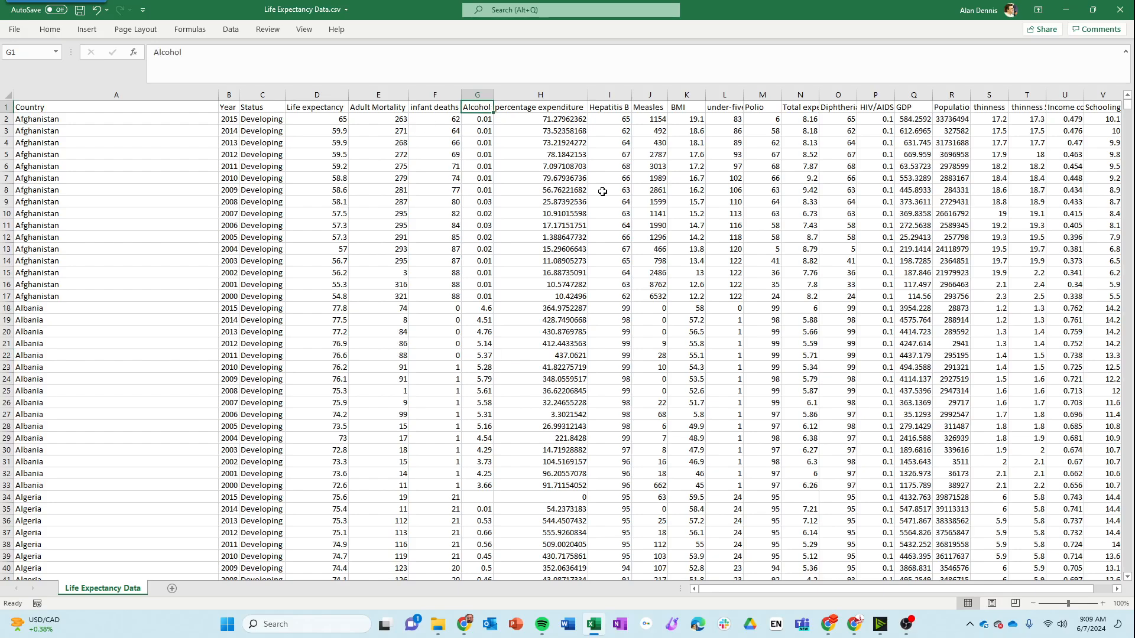
pyautogui.hotkey('alt', 'Tab')
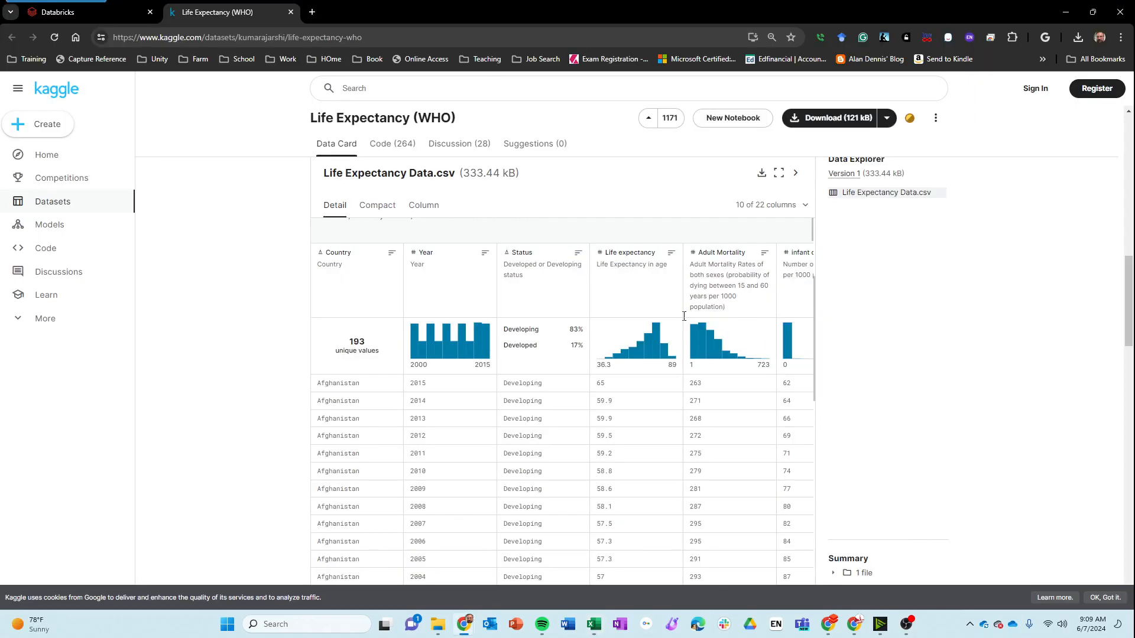
pyautogui.hscroll(5, 698, 285)
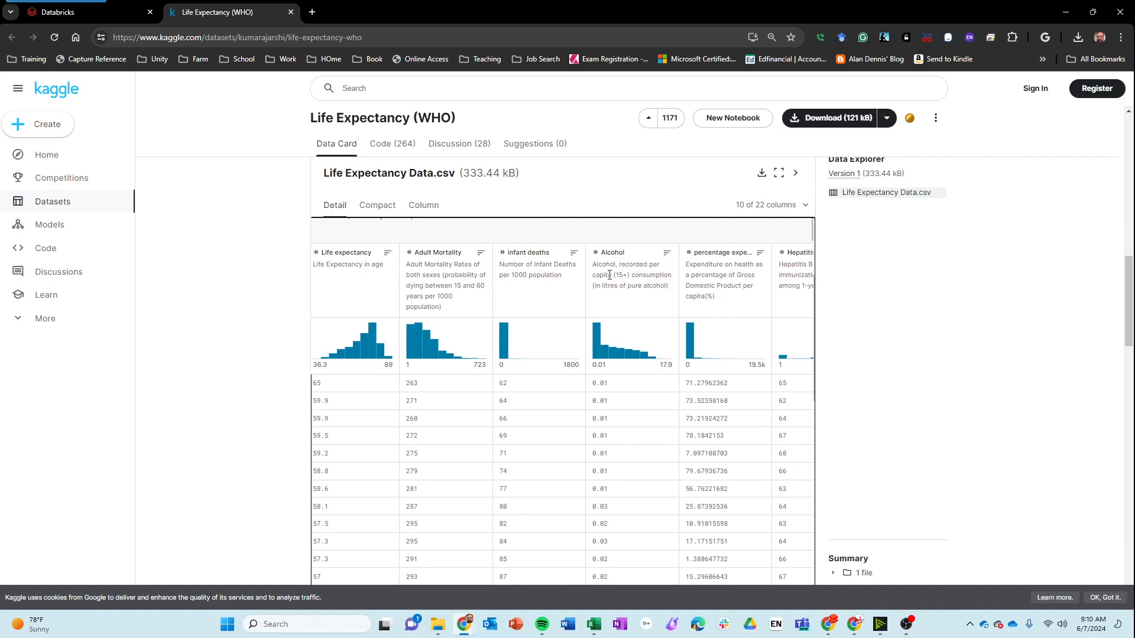
# Highlight the per capita and litres of pure alcohol wording in the Alcohol column description and inspect its histogram
pyautogui.doubleClick(609, 275)
pyautogui.click(631, 286)
pyautogui.moveTo(640, 275)
pyautogui.mouseDown()
pyautogui.moveTo(666, 287)
pyautogui.moveTo(617, 286)
pyautogui.moveTo(636, 286)
pyautogui.mouseUp()
pyautogui.click(616, 278)
pyautogui.click(599, 286)
pyautogui.moveTo(597, 358)
pyautogui.moveTo(653, 363)
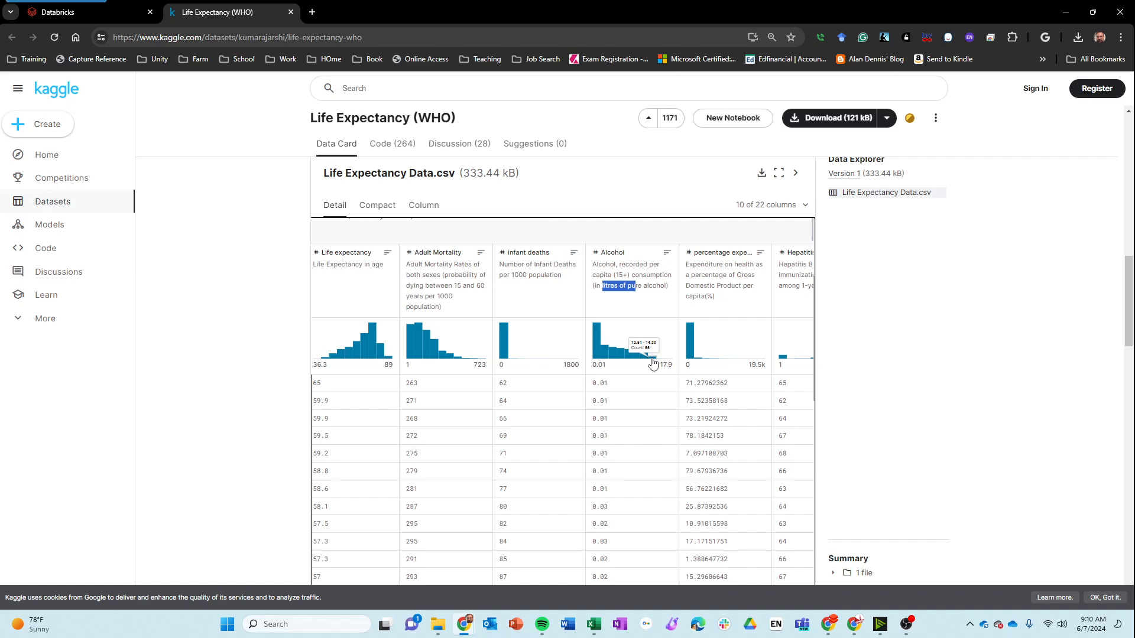
# Enlarge the Kaggle page to examine the Adult Mortality, infant deaths and Alcohol histograms, and reduce the page zoom again
pyautogui.hotkey('ctrl', '+')
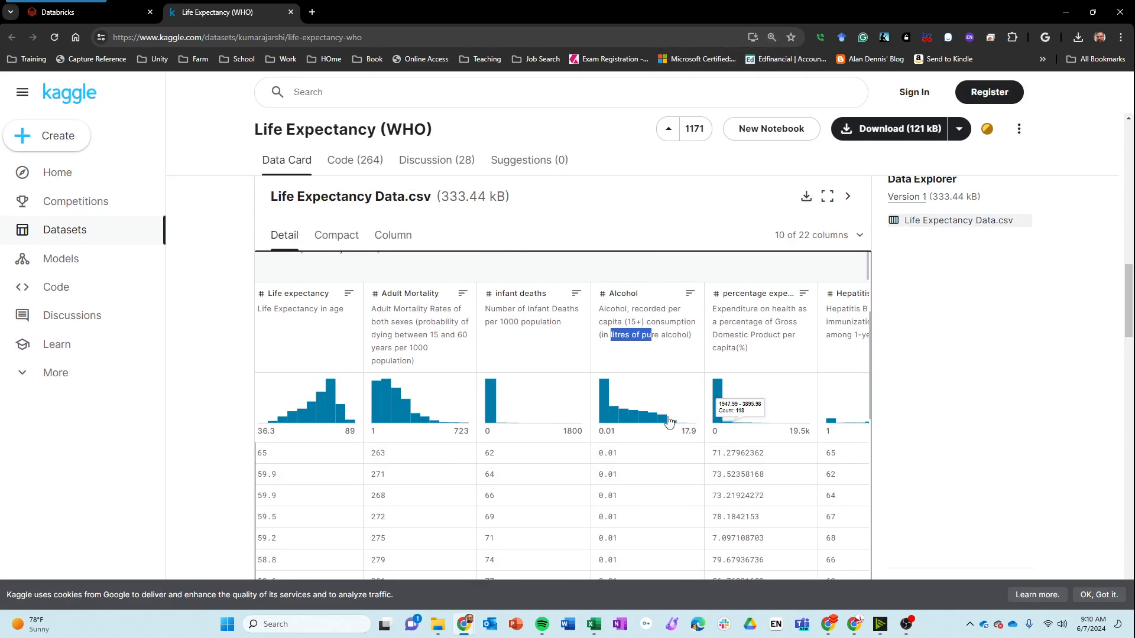
pyautogui.hotkey('ctrl', '+')
pyautogui.hotkey('ctrl', '+')
pyautogui.scroll(-4, 696, 545)
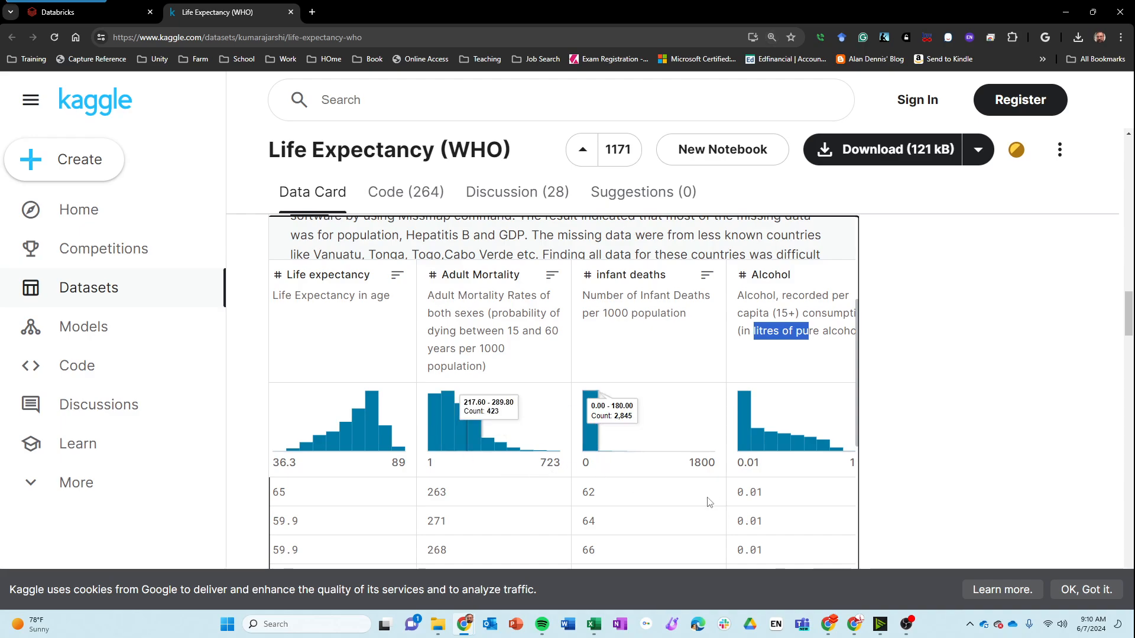
pyautogui.moveTo(838, 456)
pyautogui.scroll(-5, 838, 457)
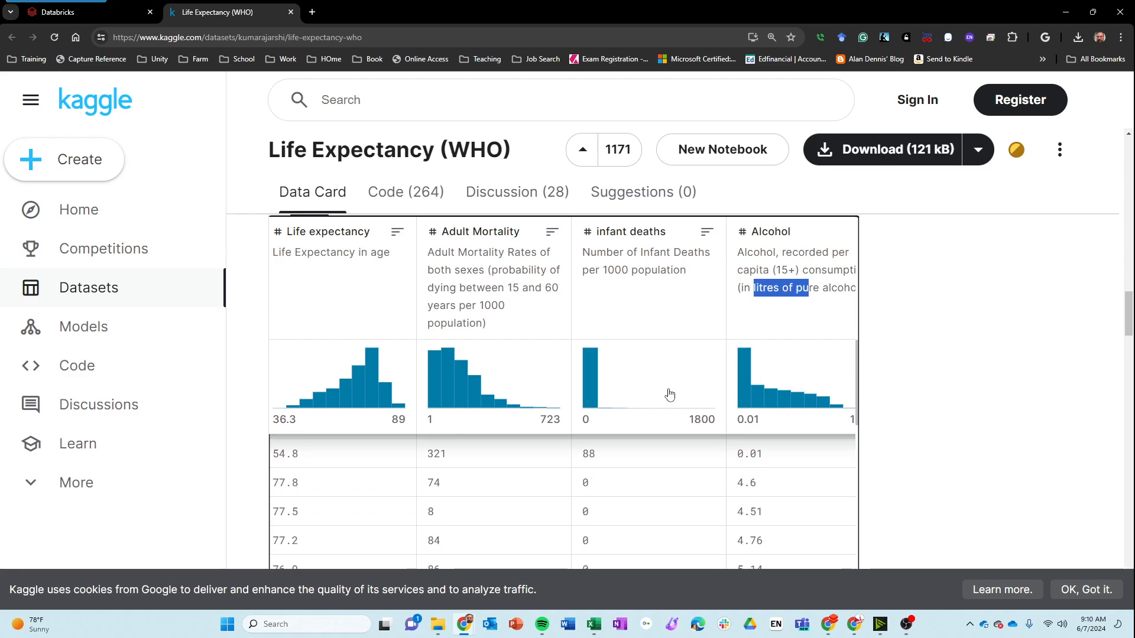
pyautogui.hotkey('ctrl', '-')
pyautogui.hotkey('ctrl', '-')
pyautogui.hotkey('ctrl', '-')
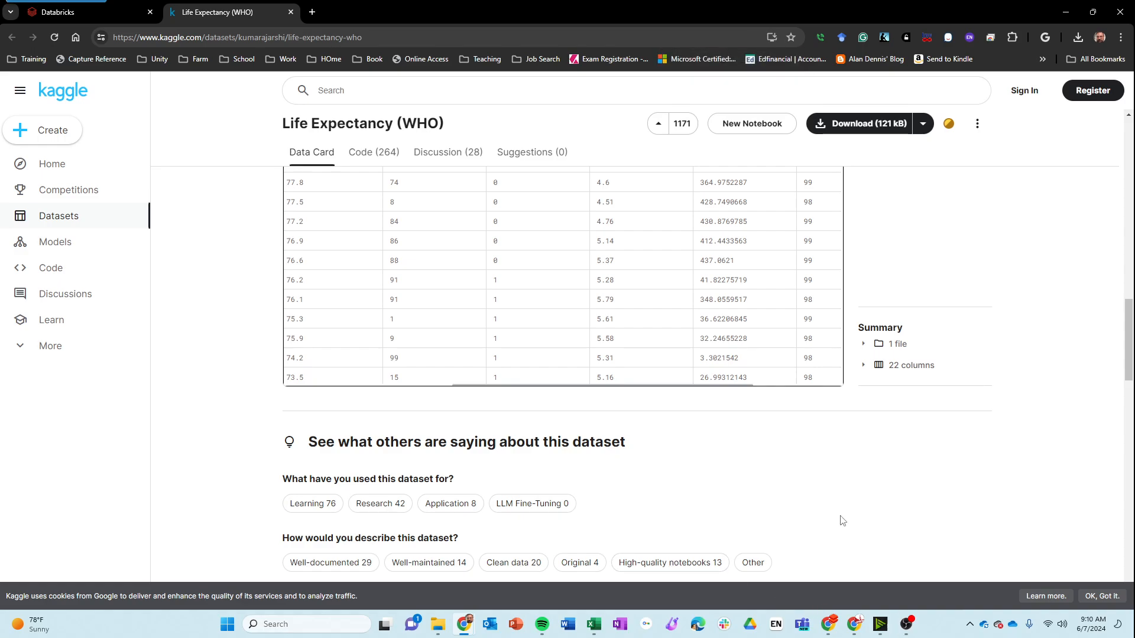
# Switch to Databricks and open the Catalog Explorer
pyautogui.click(104, 12)
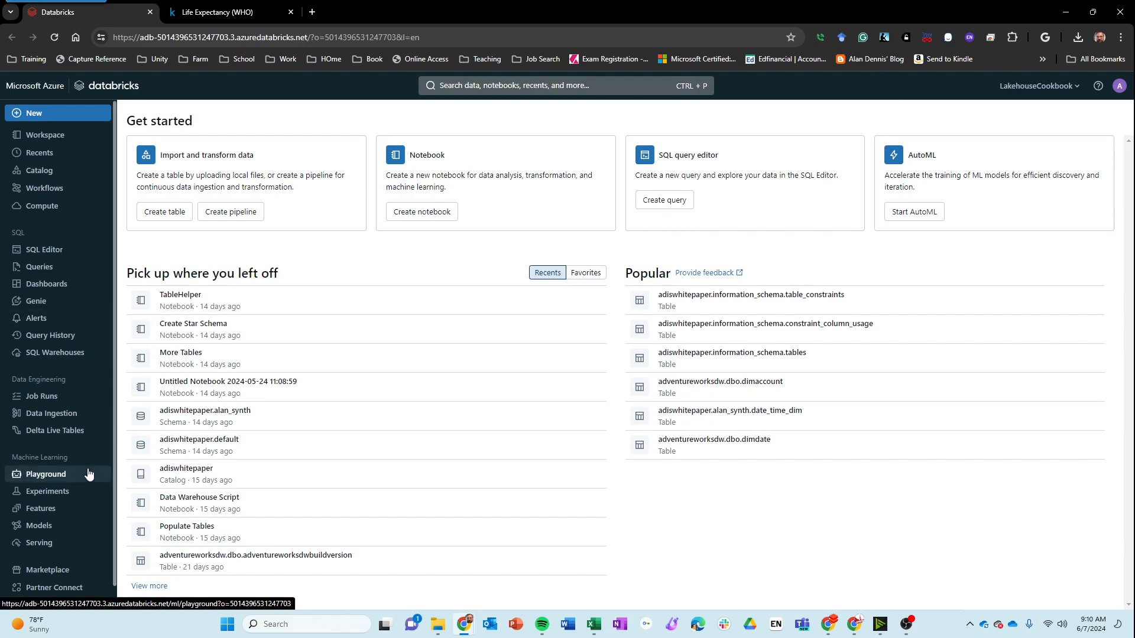
pyautogui.click(41, 175)
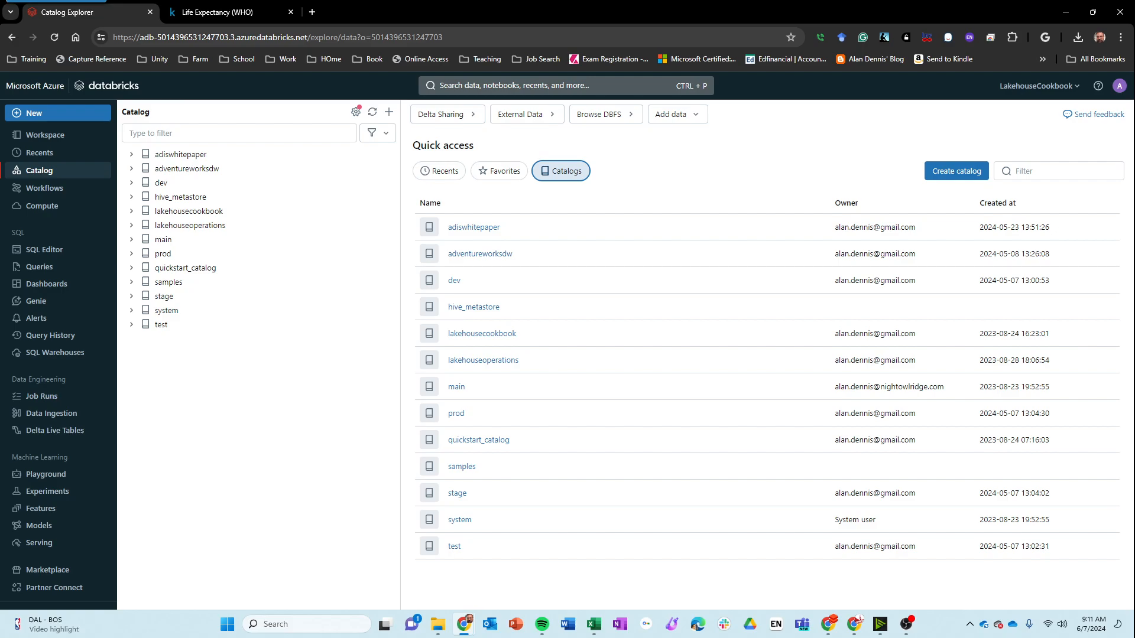
# Open the Amazon product page of the Databricks Lakehouse Platform Cookbook in a new browser tab
pyautogui.click(312, 12)
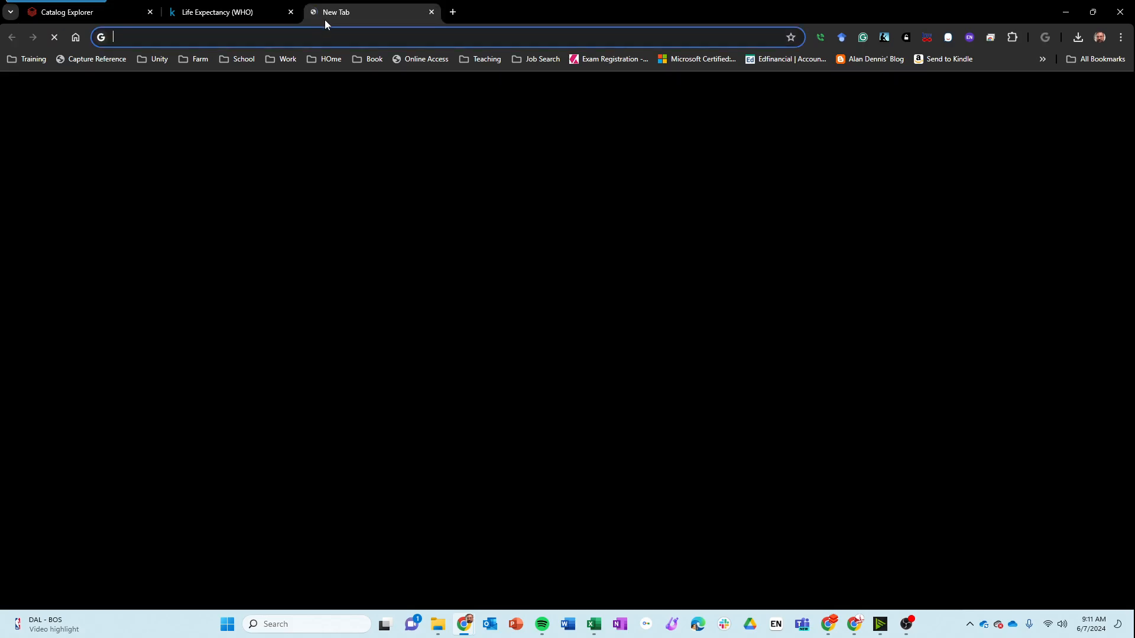
pyautogui.write('ama')
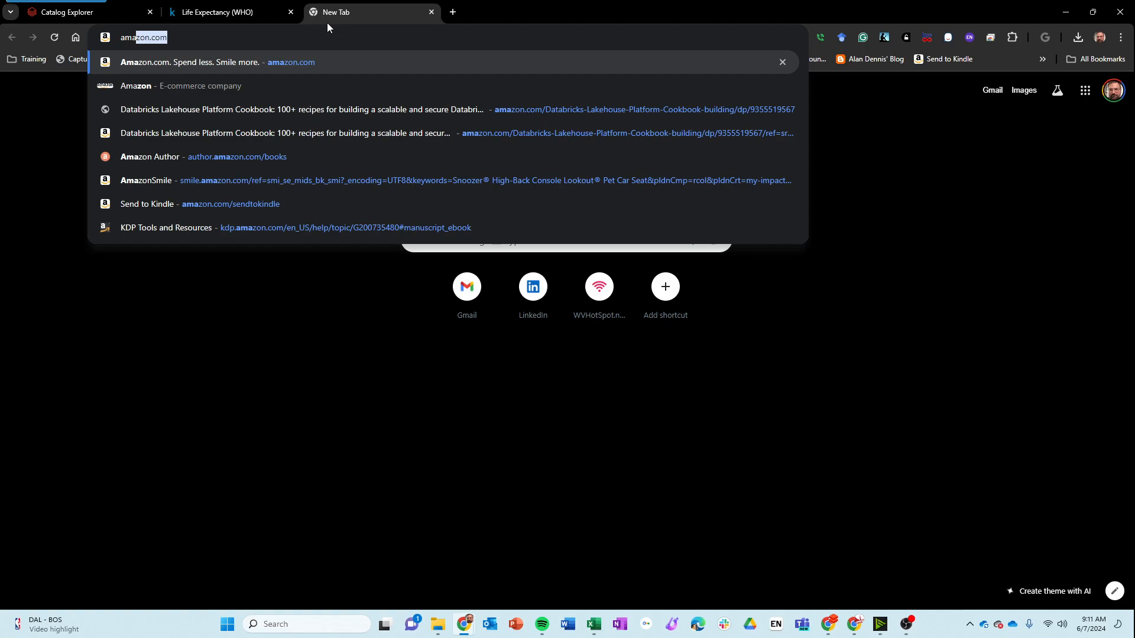
pyautogui.press('Down')
pyautogui.press('Down')
pyautogui.press('Return')
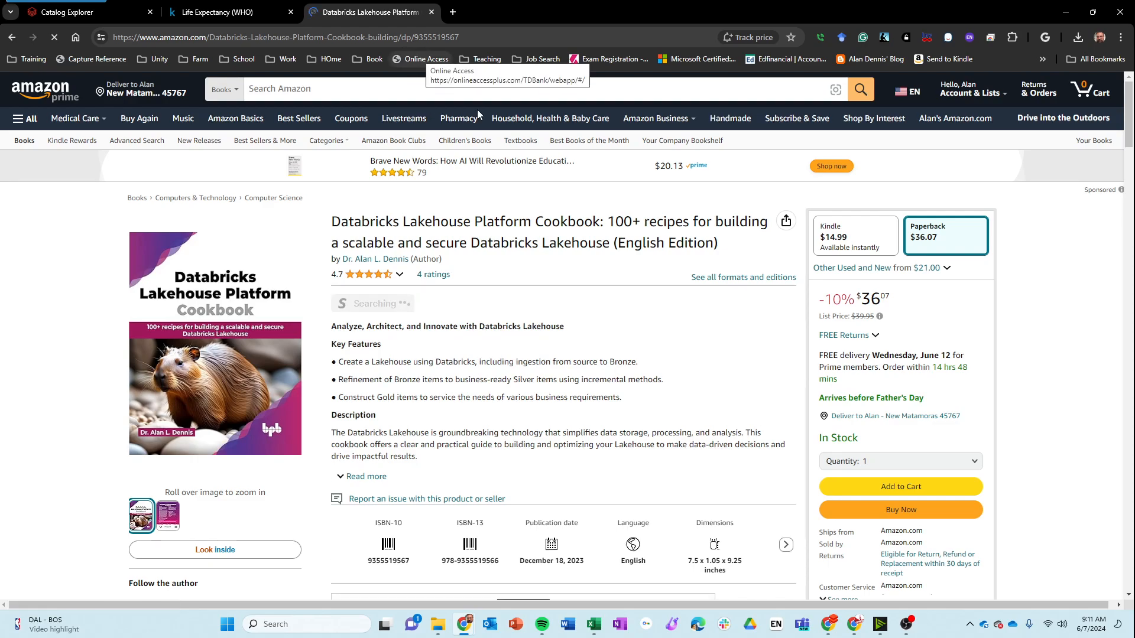
# Highlight the title Databricks Lakehouse Platform Cookbook, look over the book's product page, and close its tab
pyautogui.moveTo(603, 222); pyautogui.dragTo(330, 221)
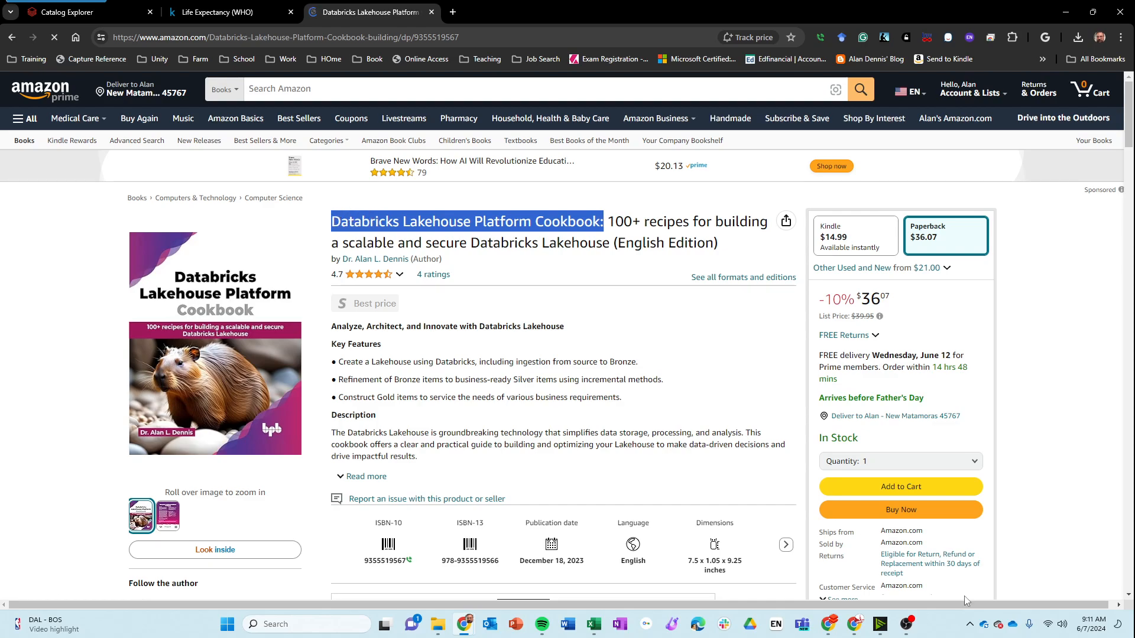
pyautogui.click(532, 388)
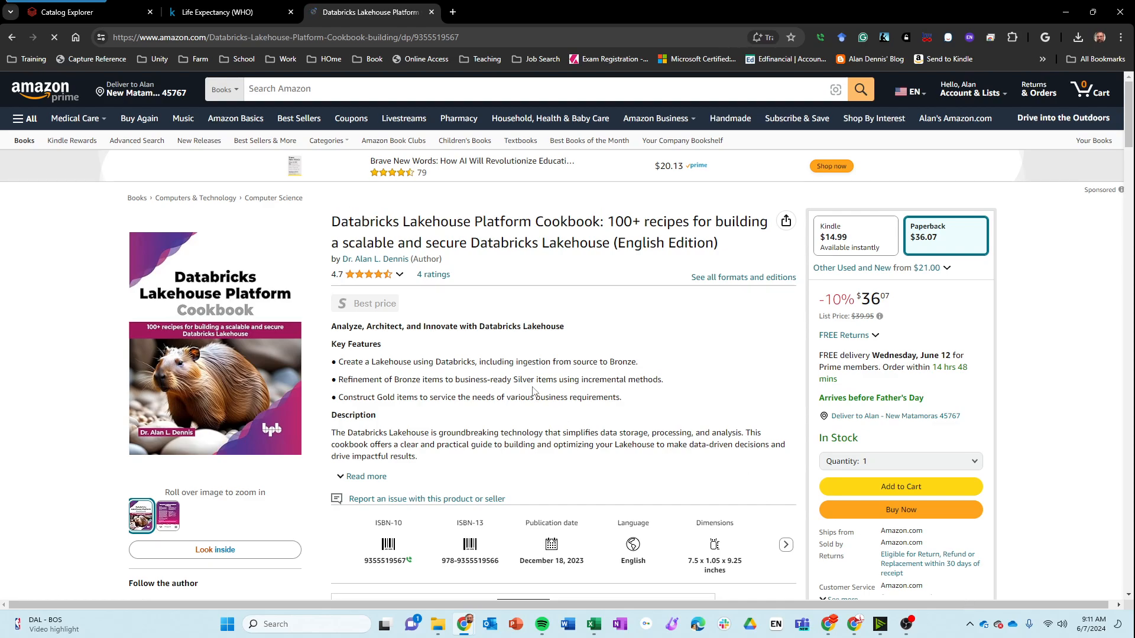
pyautogui.scroll(-4, 596, 315)
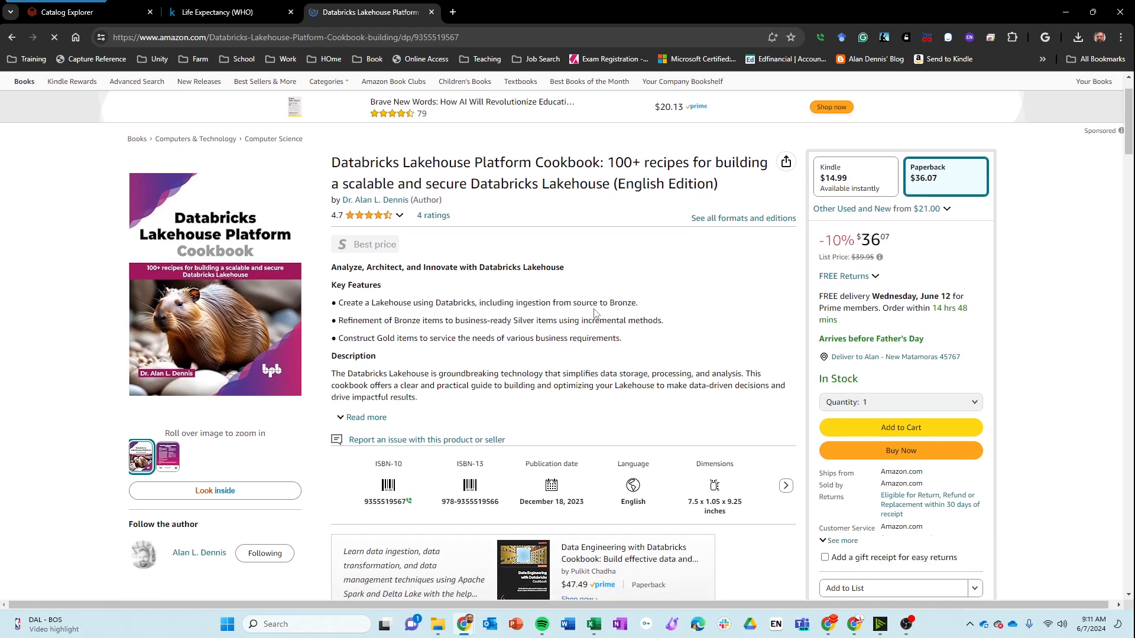
pyautogui.scroll(-3, 595, 314)
pyautogui.scroll(7, 595, 311)
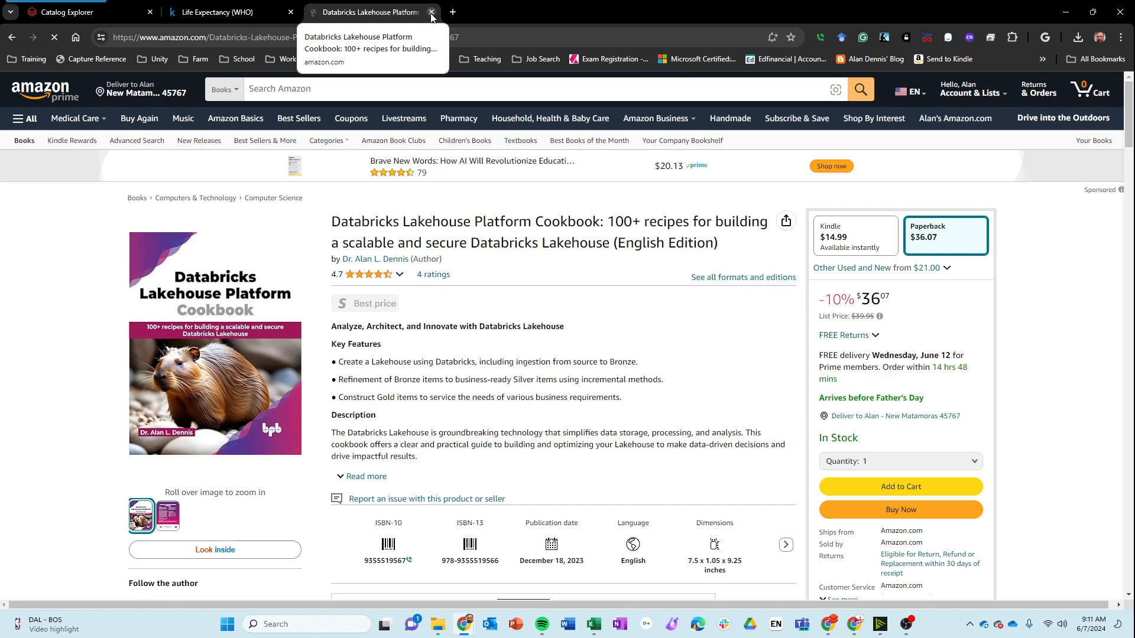
pyautogui.click(432, 12)
# Return to the Databricks Catalog Explorer, expand the lakehousecookbook catalog to list its schemas, and open its details
pyautogui.click(218, 12)
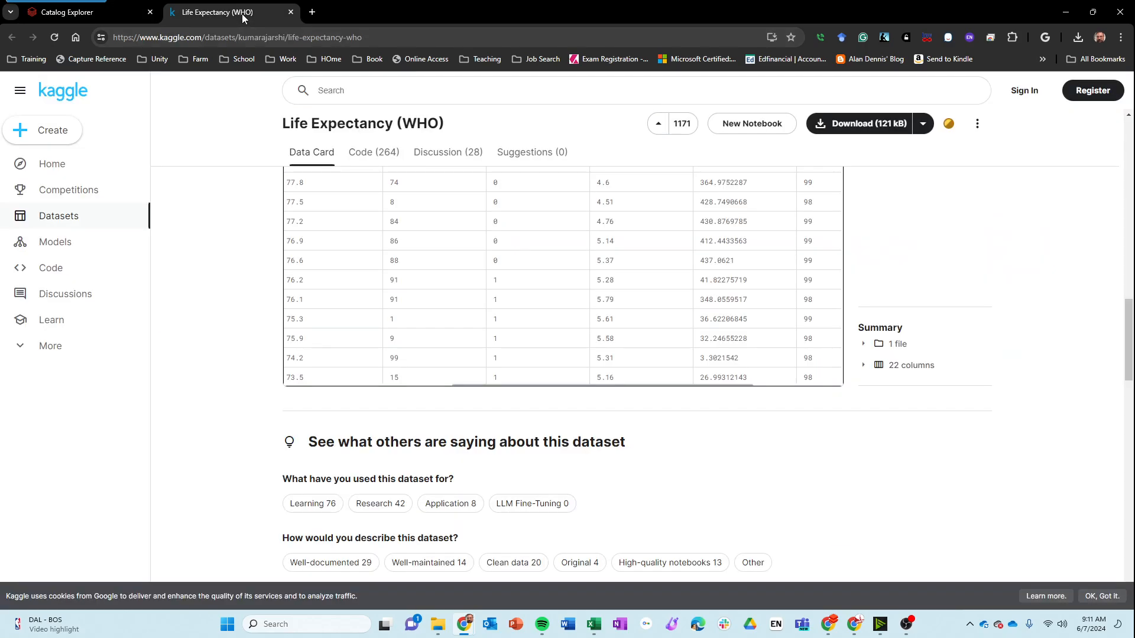
pyautogui.click(118, 12)
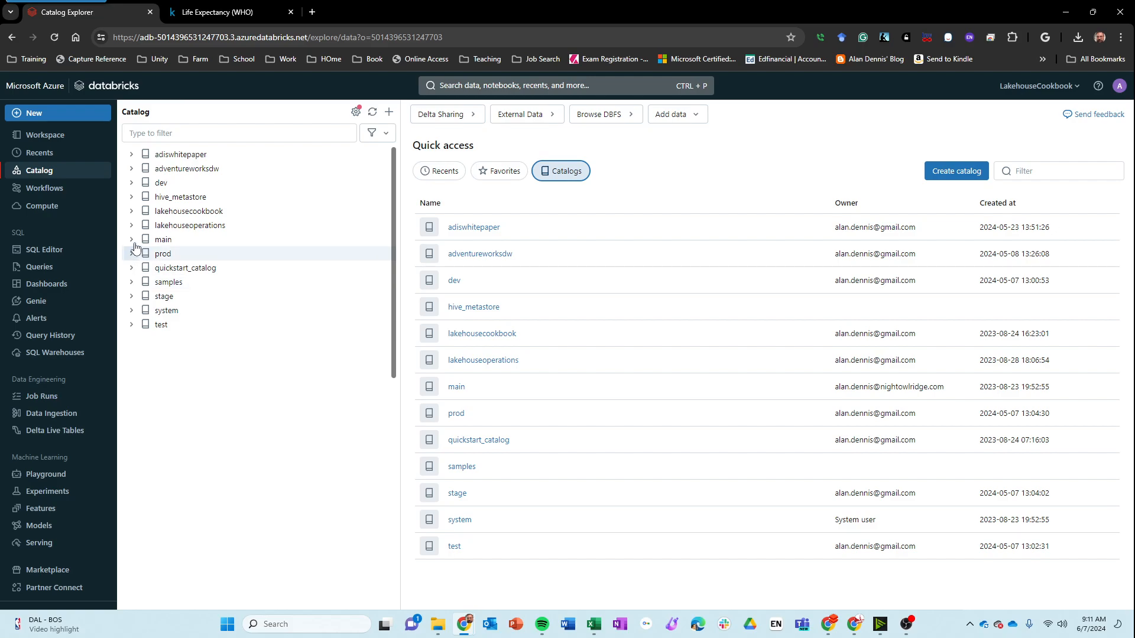
pyautogui.click(131, 212)
pyautogui.click(185, 213)
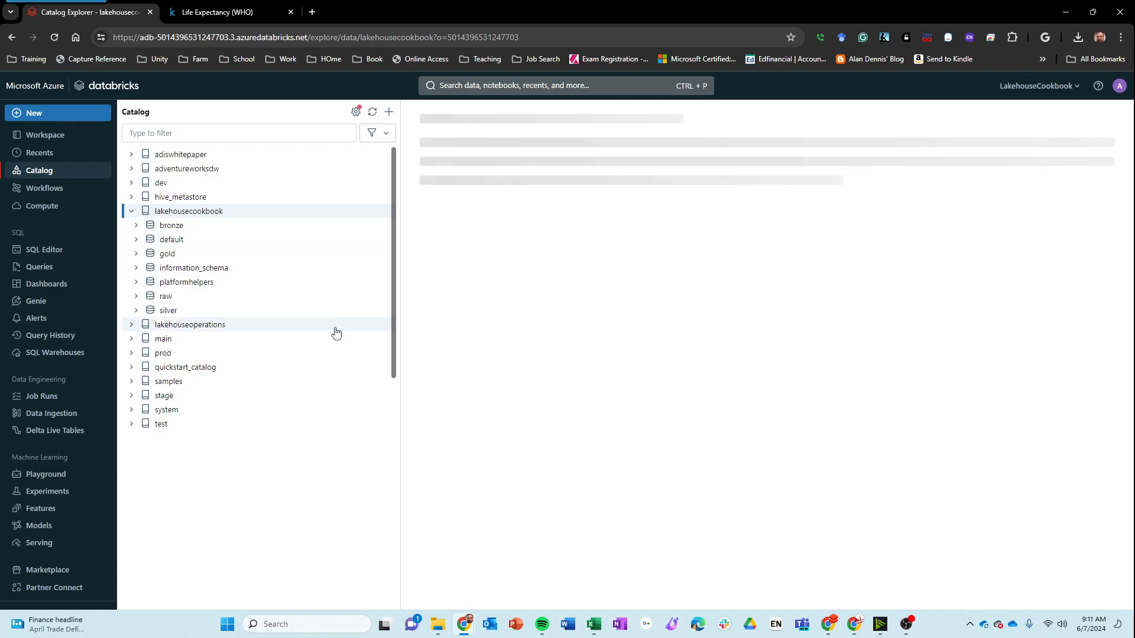
# Start a new table in the bronze schema of lakehousecookbook and upload the file Life Expectancy Data.csv
pyautogui.click(170, 227)
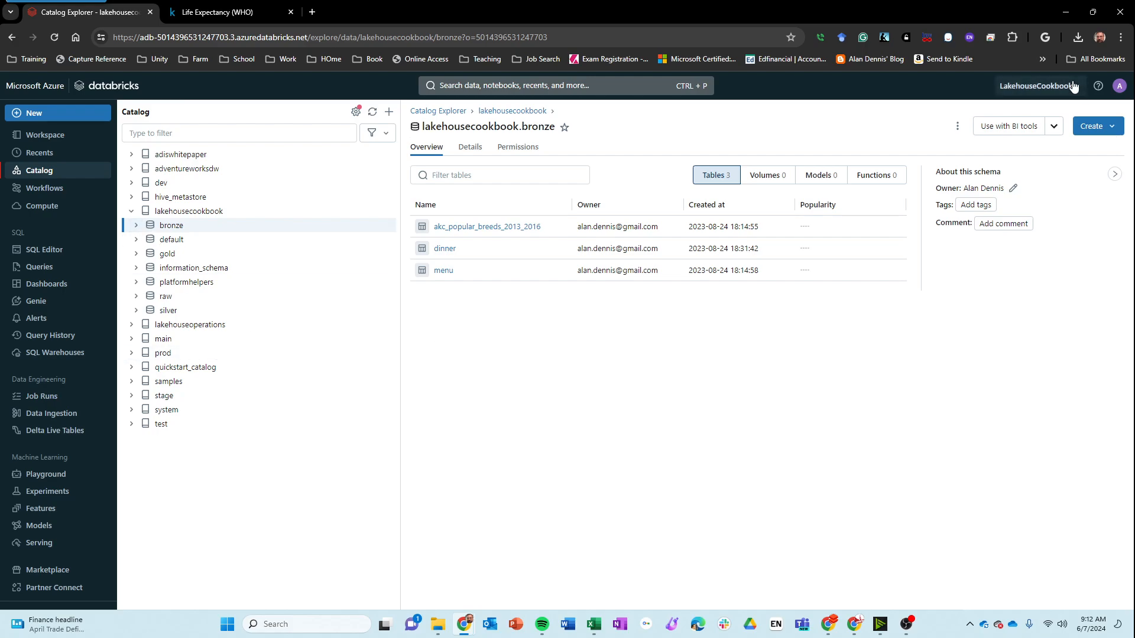
pyautogui.click(1099, 131)
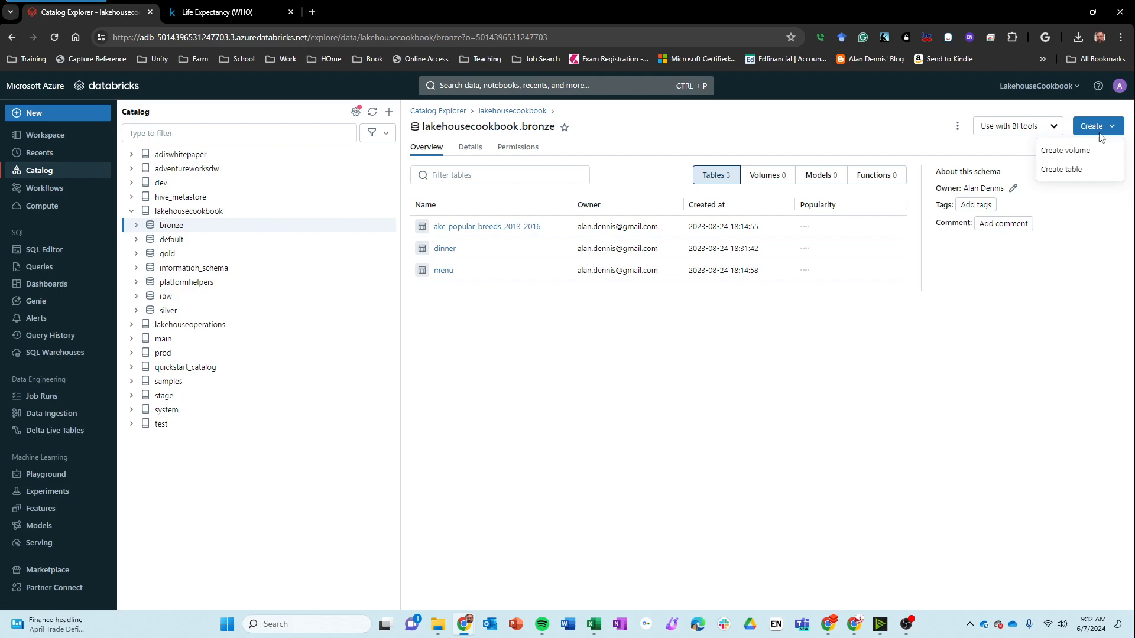
pyautogui.click(1080, 171)
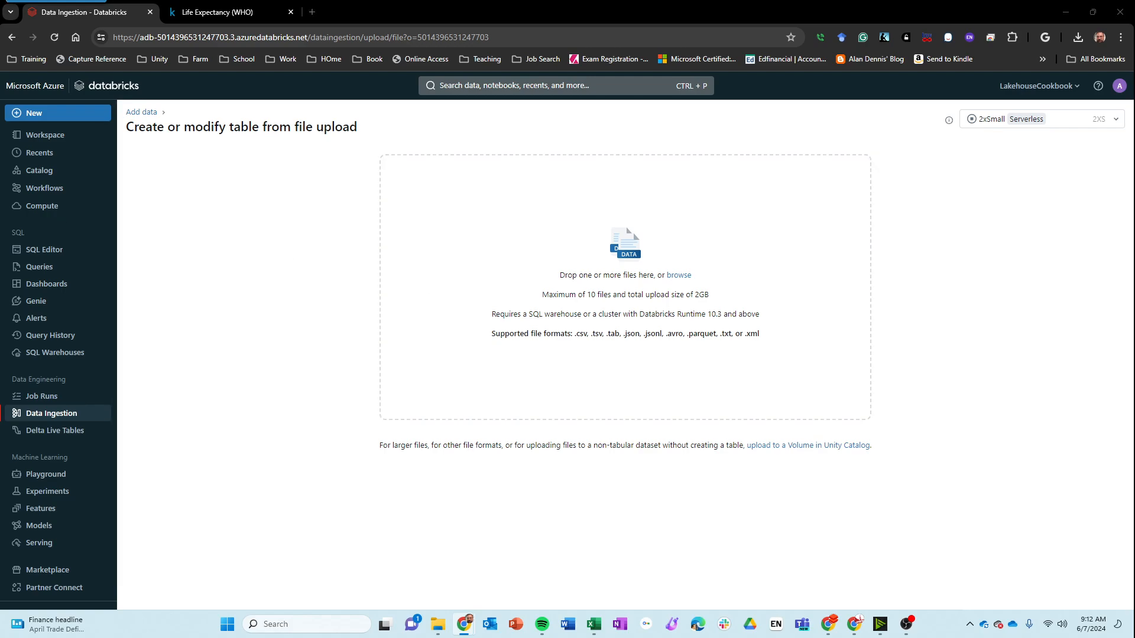
pyautogui.moveTo(218, 358); pyautogui.dragTo(590, 331)
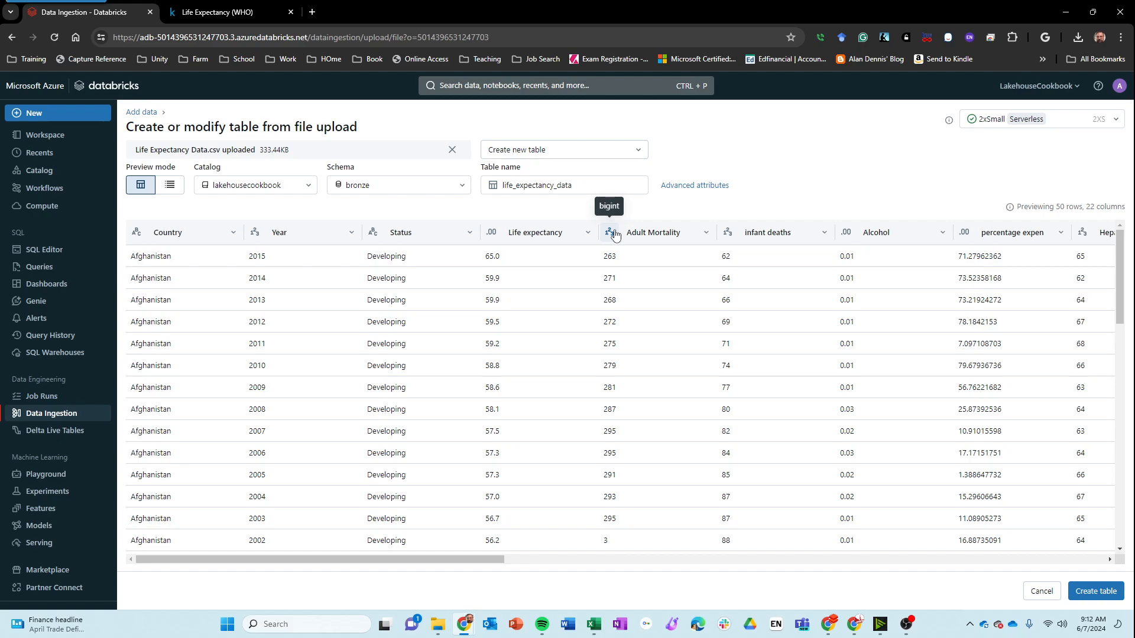
# Examine the data types of the remaining preview columns through Schooling, and look over the compute resources available for the upload
pyautogui.click(917, 562)
pyautogui.click(918, 562)
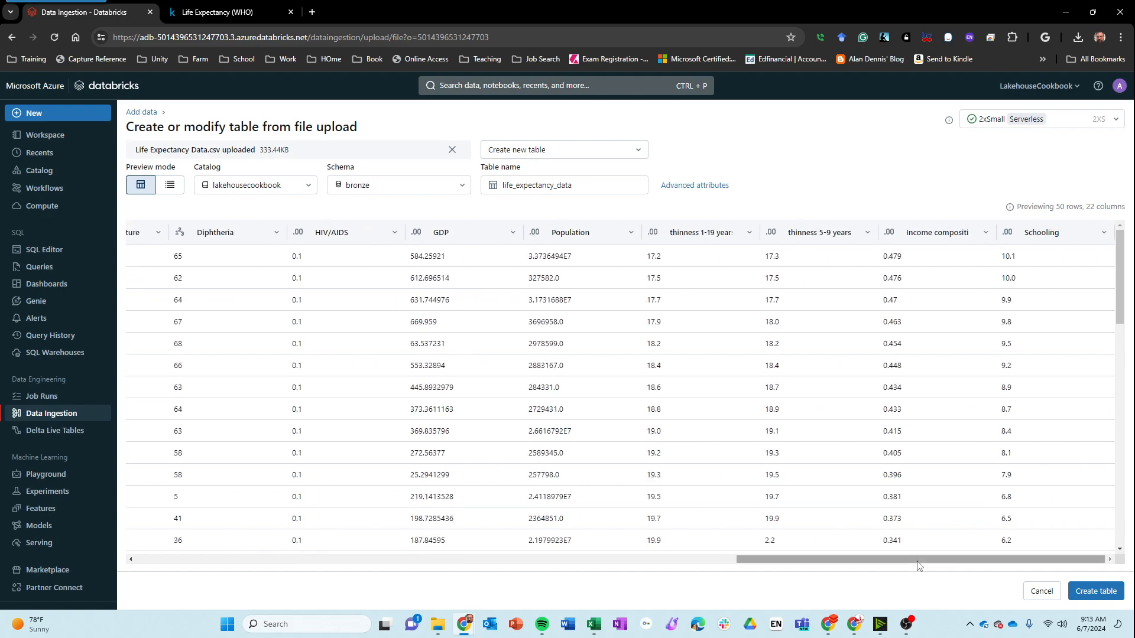
pyautogui.click(1038, 231)
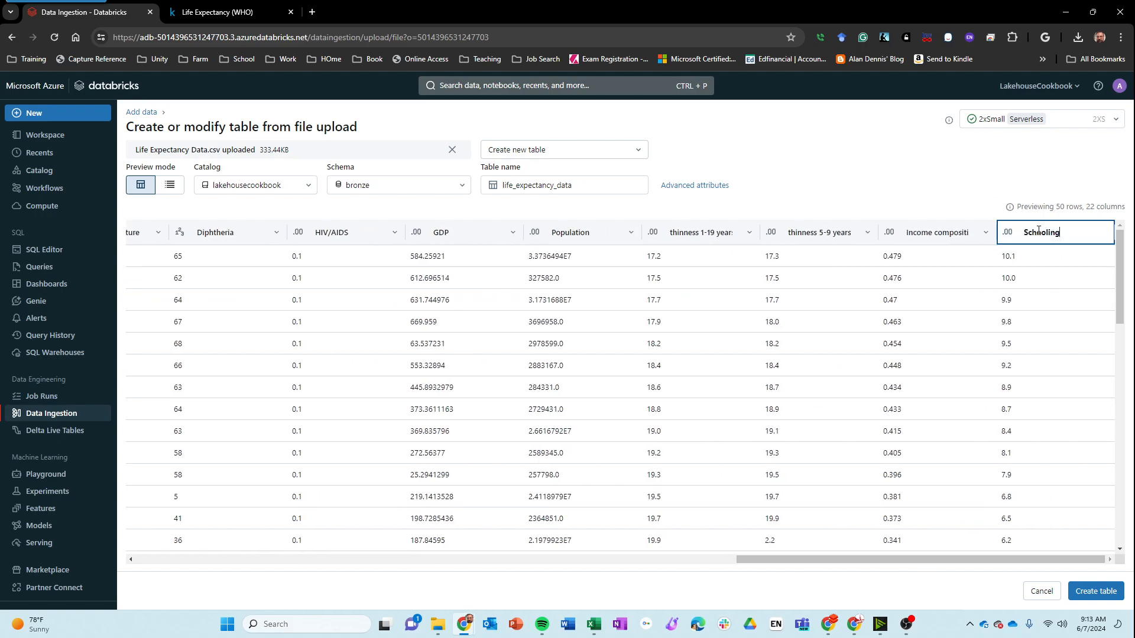
pyautogui.click(965, 193)
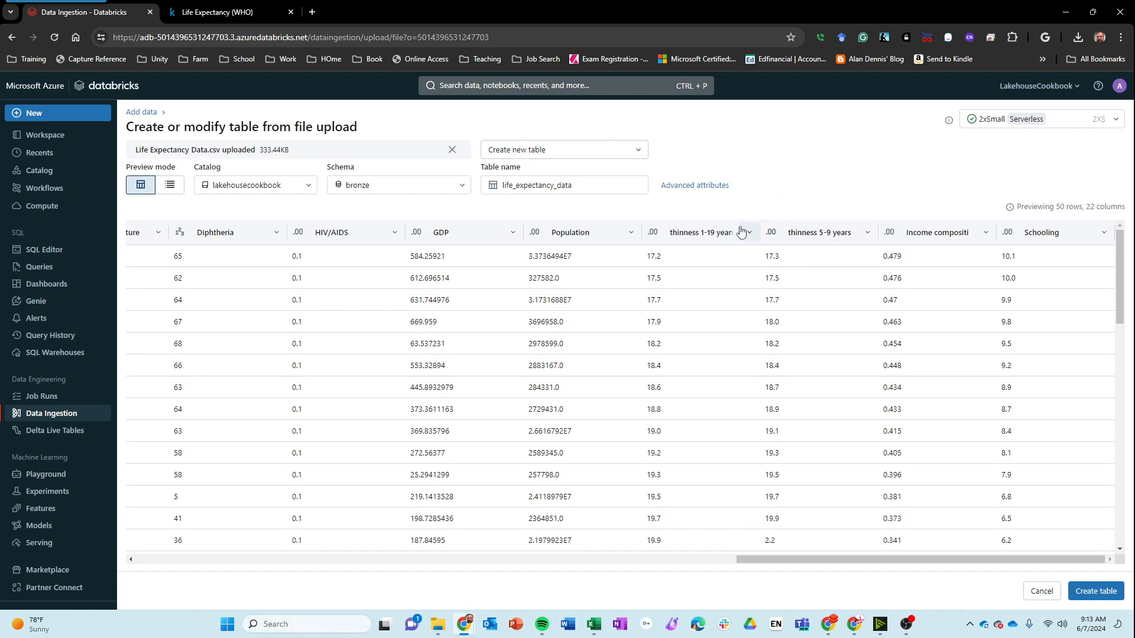
pyautogui.click(771, 232)
pyautogui.click(828, 171)
pyautogui.click(1089, 118)
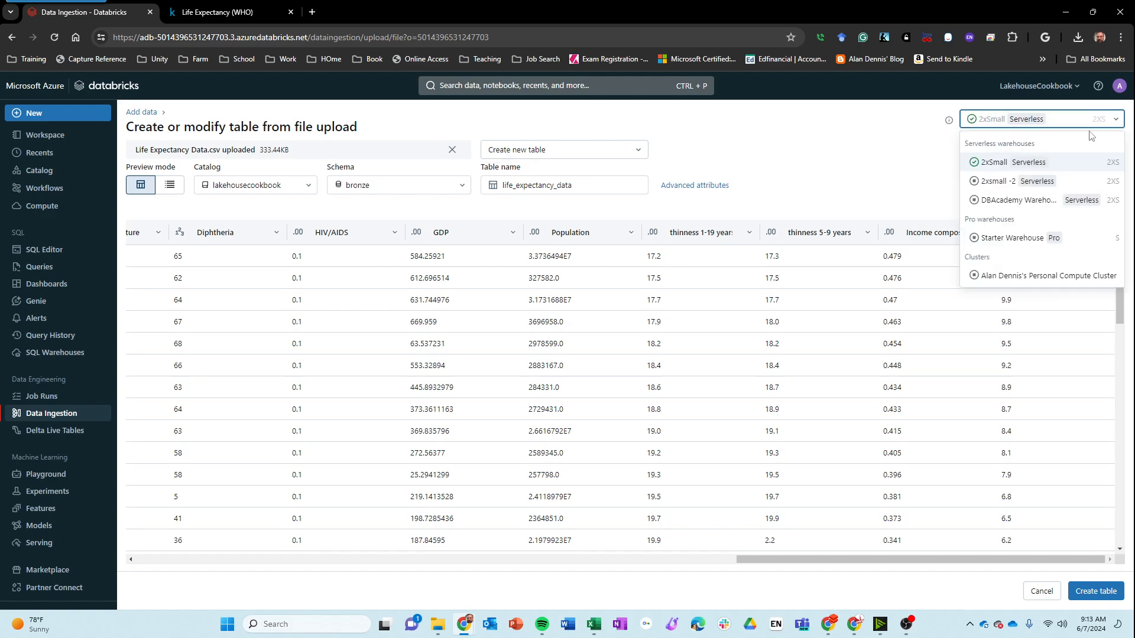
pyautogui.click(901, 189)
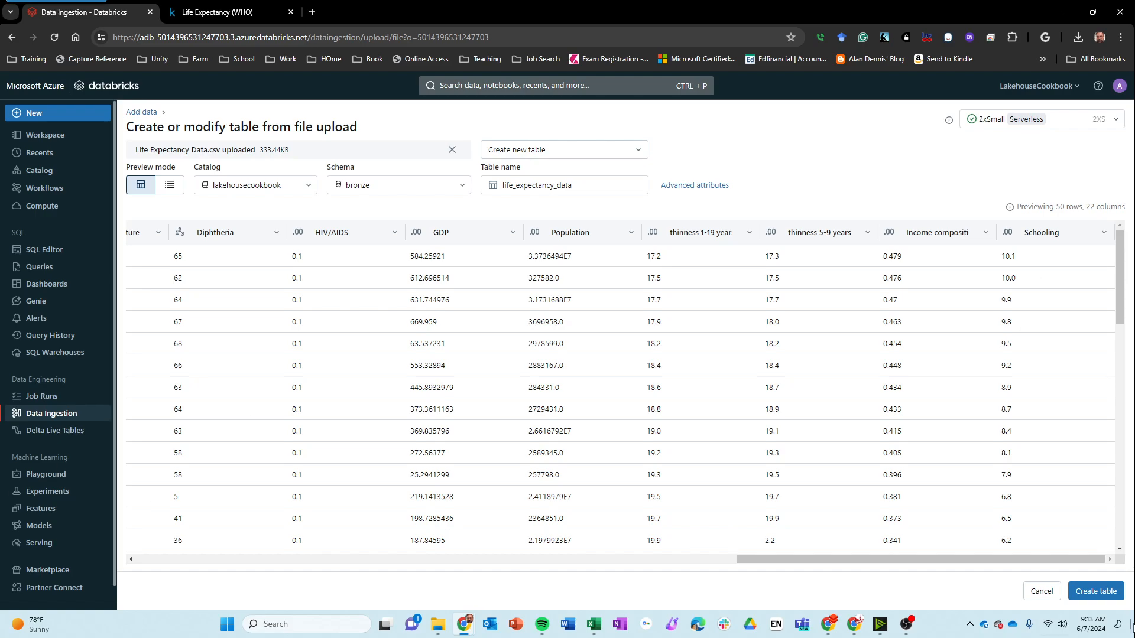
# Create the life_expectancy_data table in lakehousecookbook.bronze and view its sample data
pyautogui.click(1083, 591)
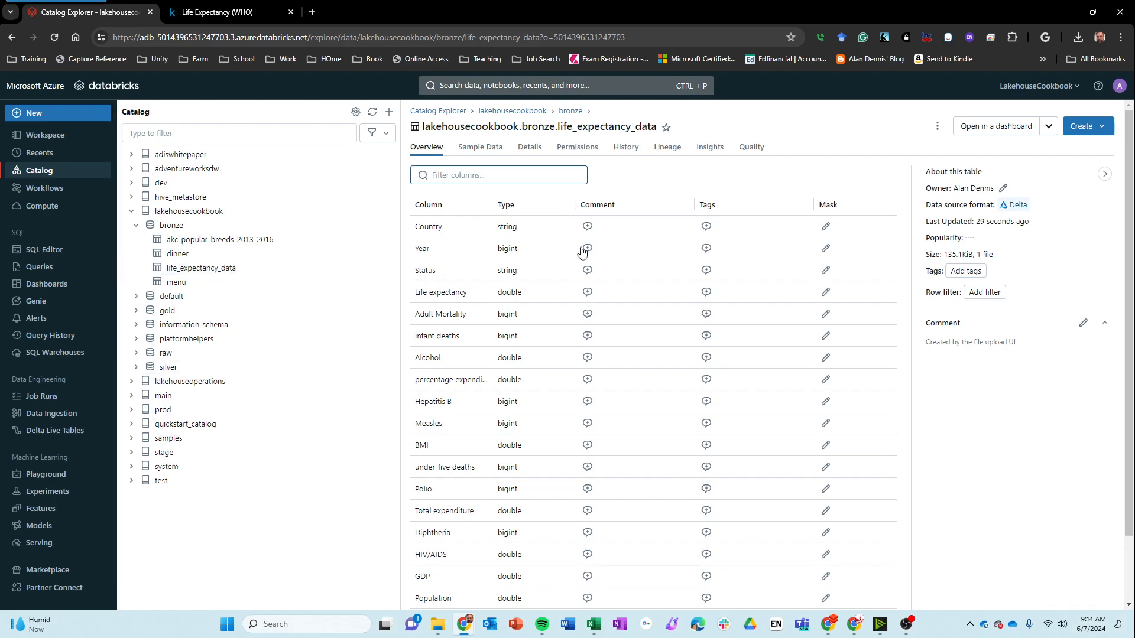
pyautogui.click(216, 269)
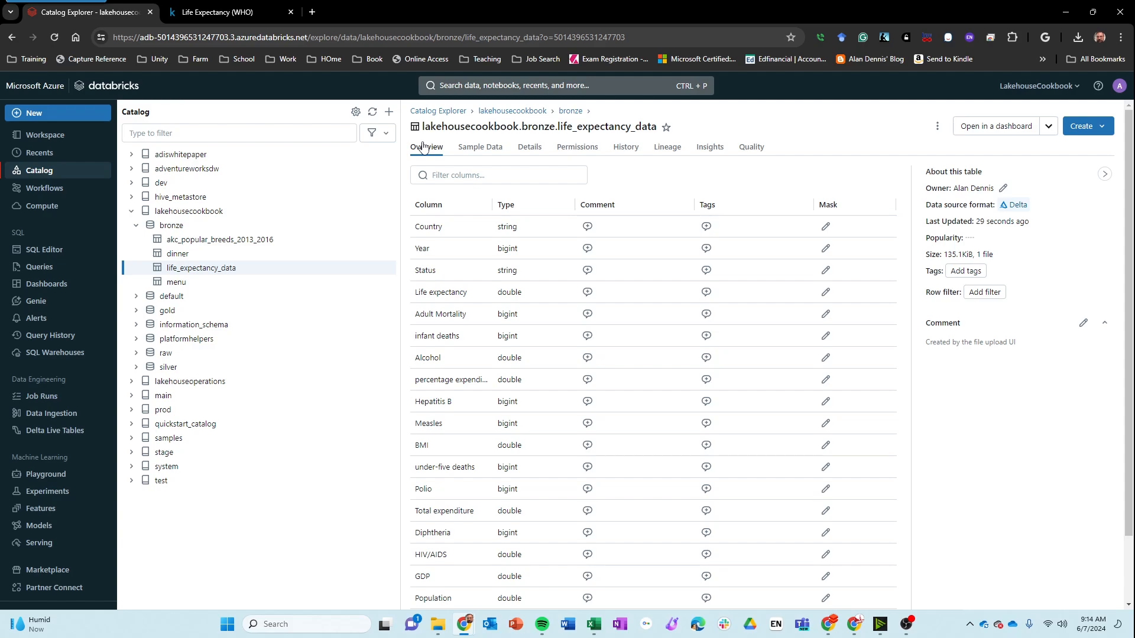
pyautogui.click(478, 150)
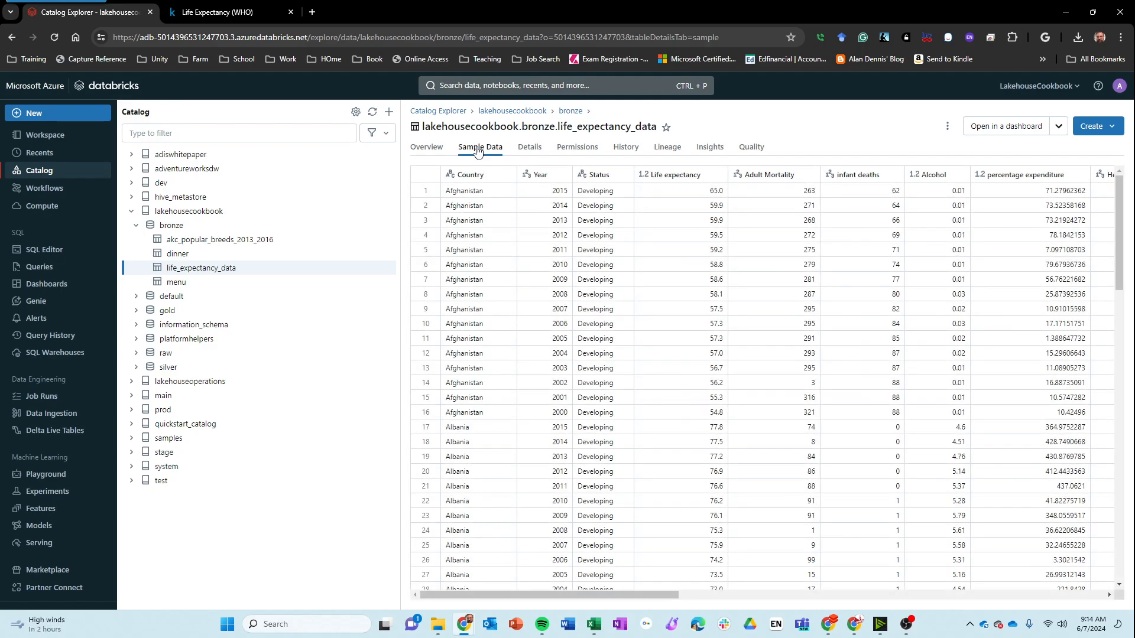
# Show the table's details and highlight the storage account, catalog-level folder and table identifier in its storage location
pyautogui.click(529, 149)
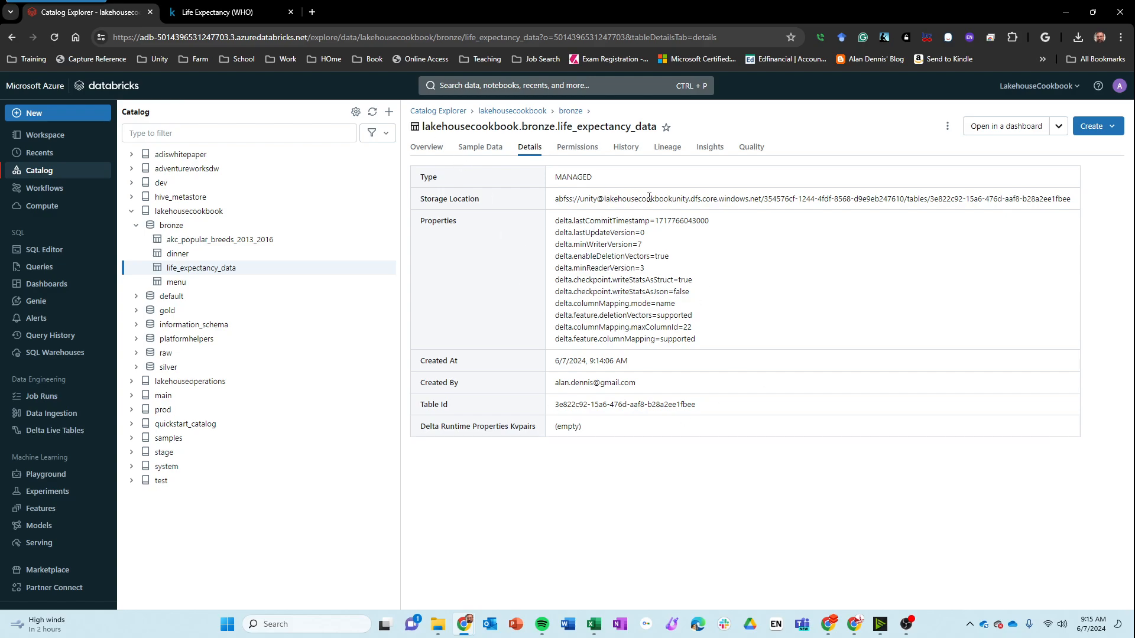
pyautogui.doubleClick(588, 199)
pyautogui.moveTo(655, 199); pyautogui.dragTo(732, 196)
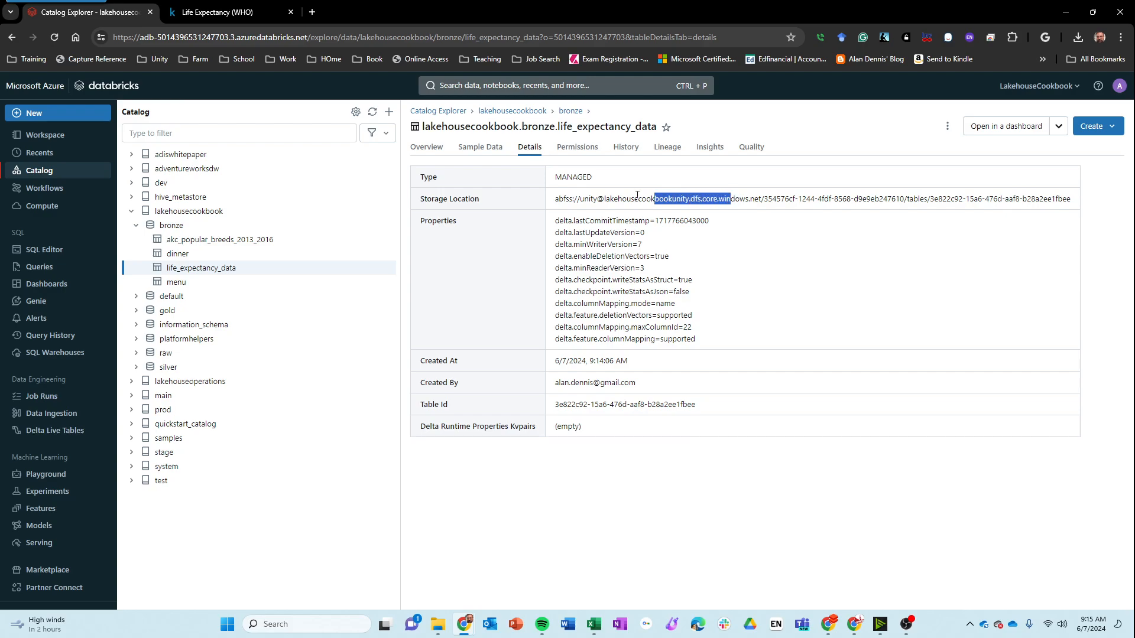
pyautogui.click(627, 198)
pyautogui.moveTo(604, 199); pyautogui.dragTo(692, 195)
pyautogui.doubleClick(695, 198)
pyautogui.click(798, 197)
pyautogui.moveTo(910, 199); pyautogui.dragTo(764, 197)
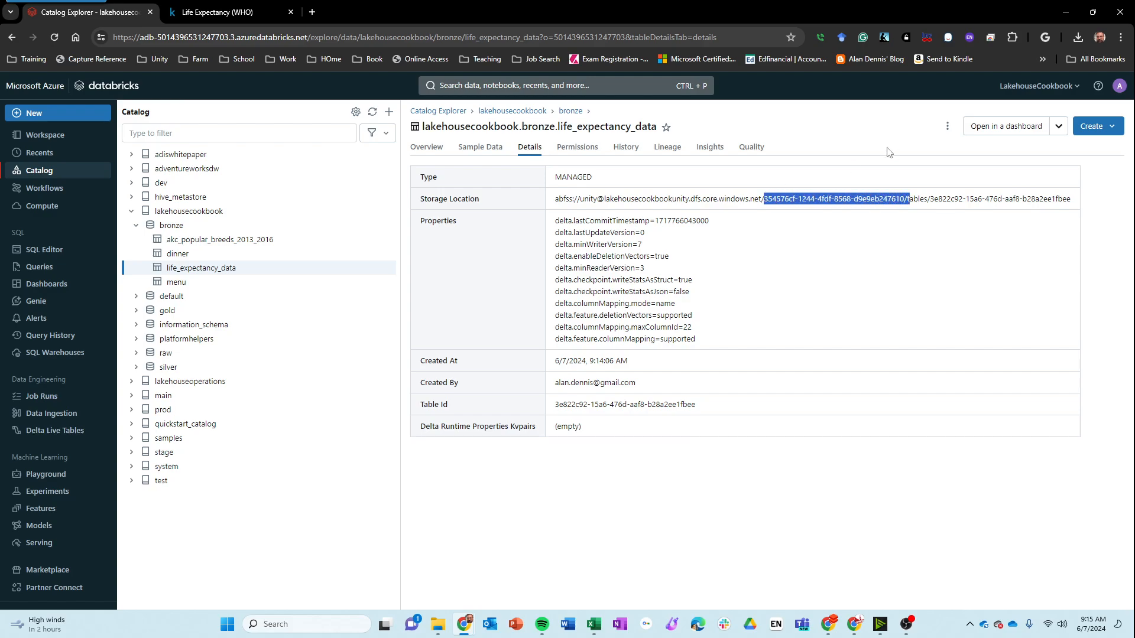
pyautogui.click(936, 216)
pyautogui.moveTo(928, 198); pyautogui.dragTo(1062, 198)
pyautogui.click(569, 203)
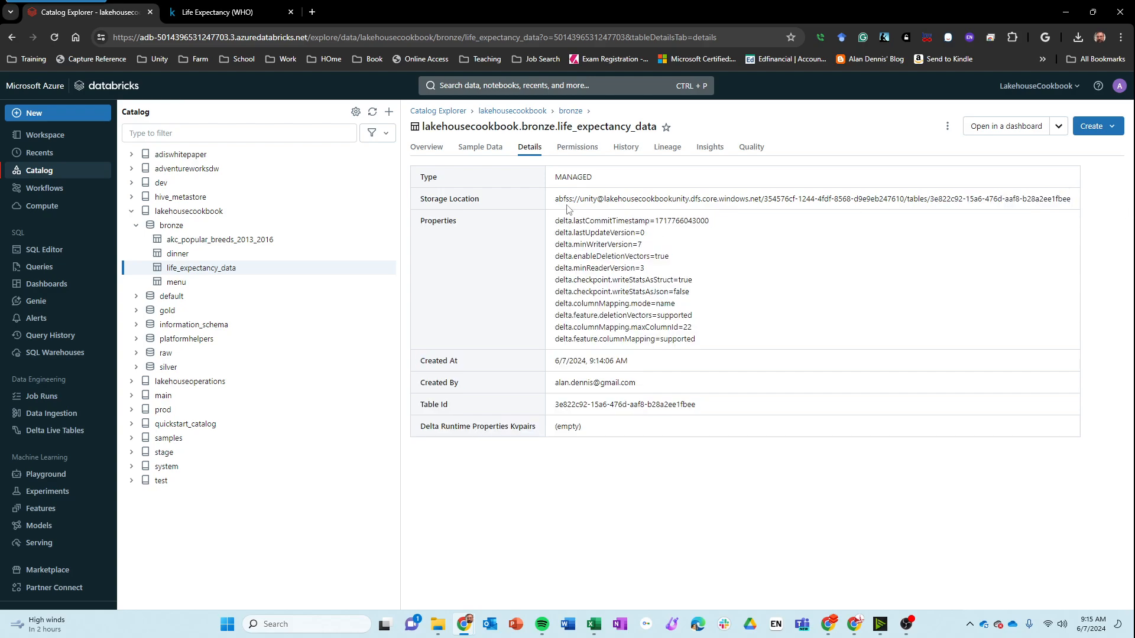
# Review the permissions, history, lineage, insights and quality information of the life_expectancy_data table
pyautogui.click(577, 150)
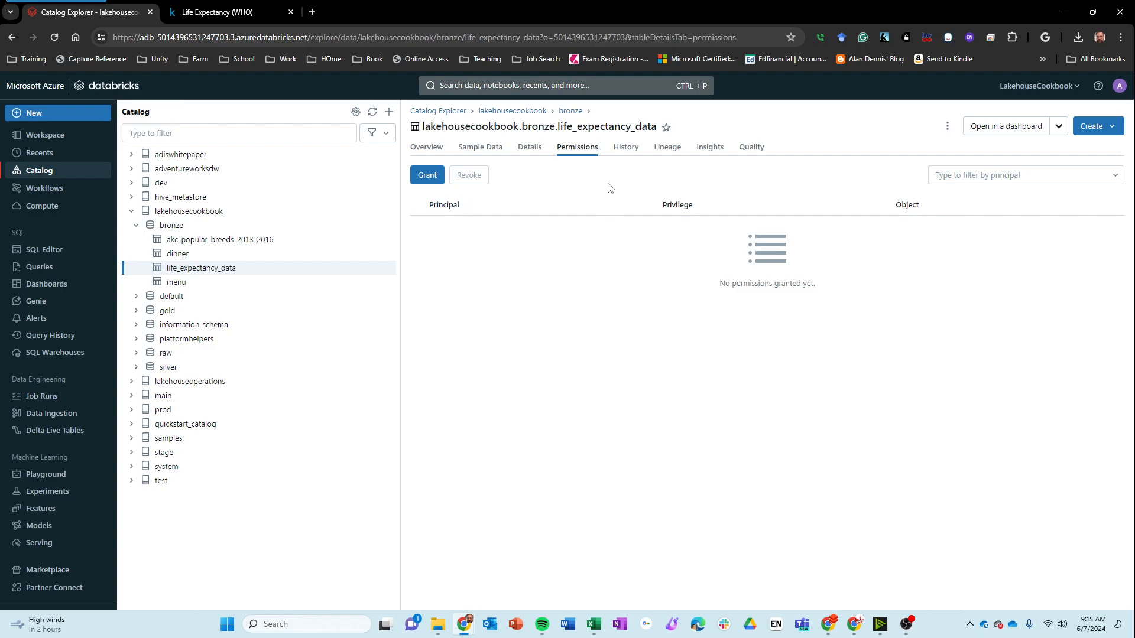
pyautogui.click(626, 149)
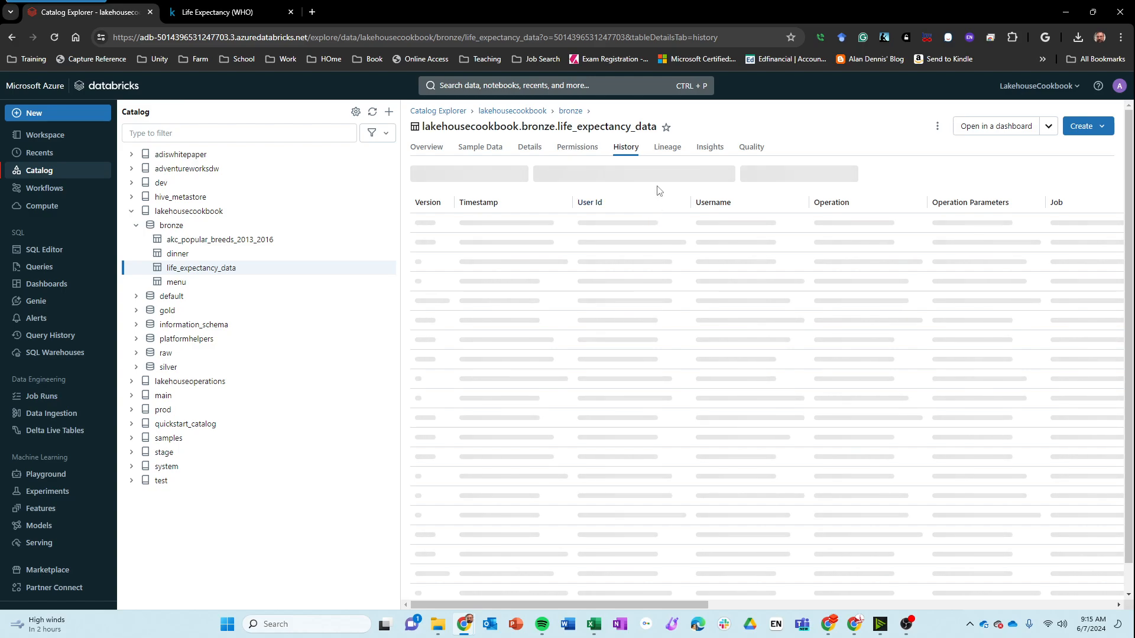
pyautogui.click(675, 152)
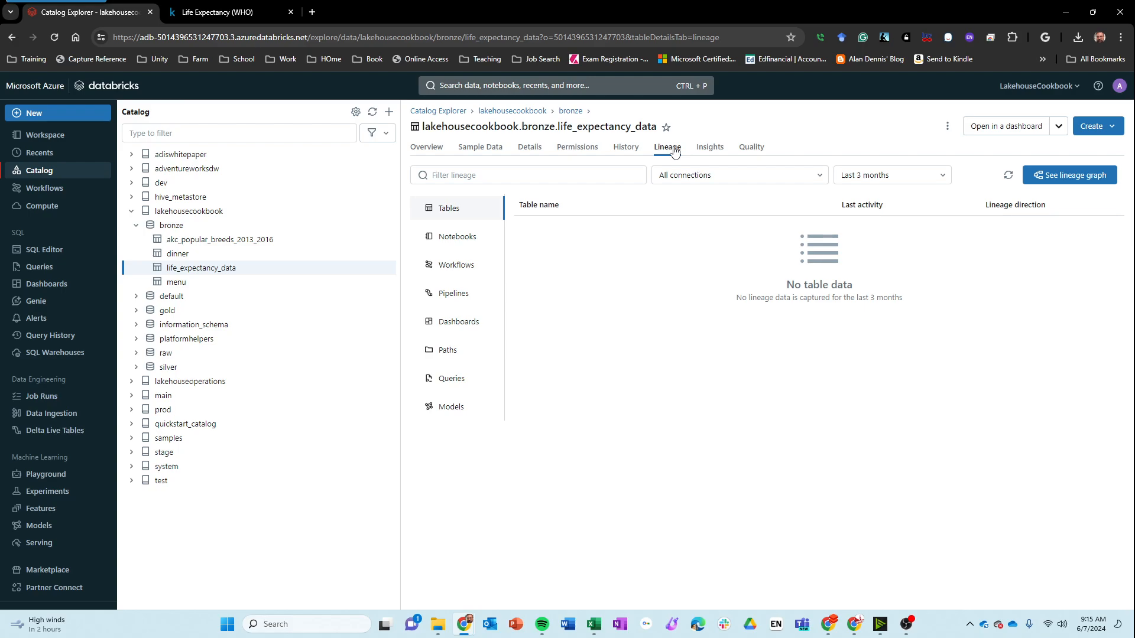
pyautogui.click(725, 150)
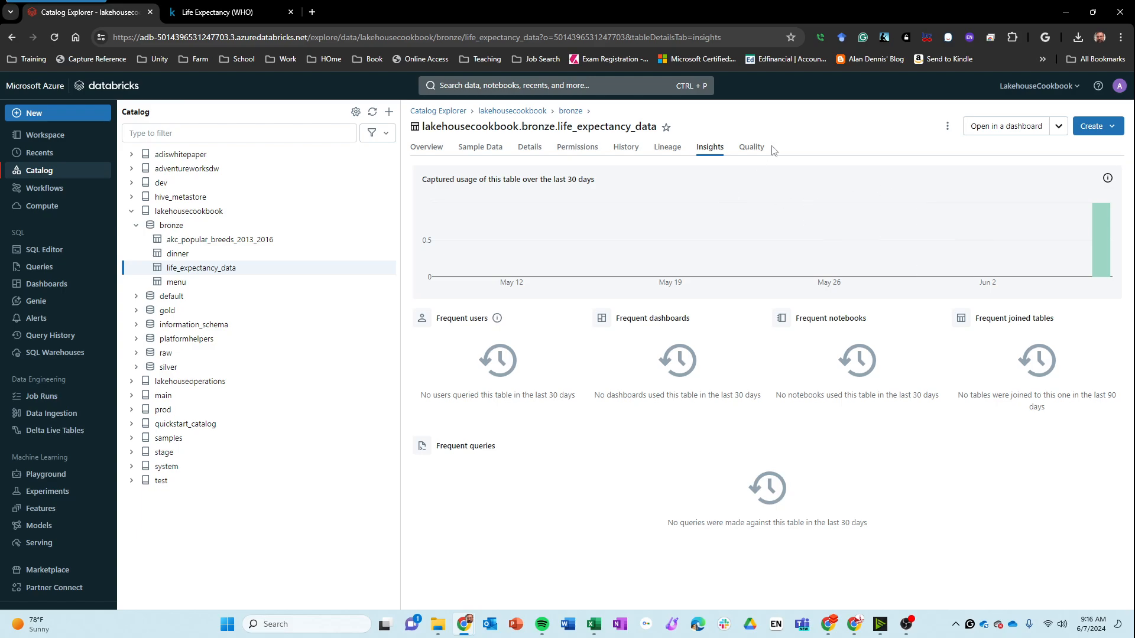
pyautogui.click(749, 149)
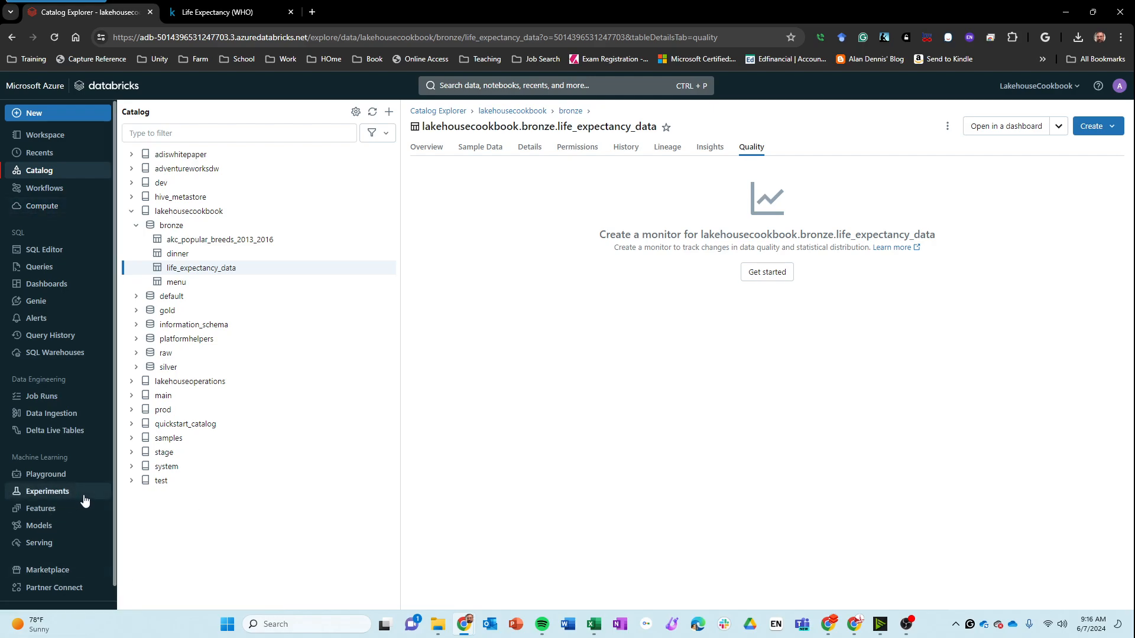
# Start configuring a new AutoML experiment and check which clusters can be selected for it
pyautogui.click(53, 493)
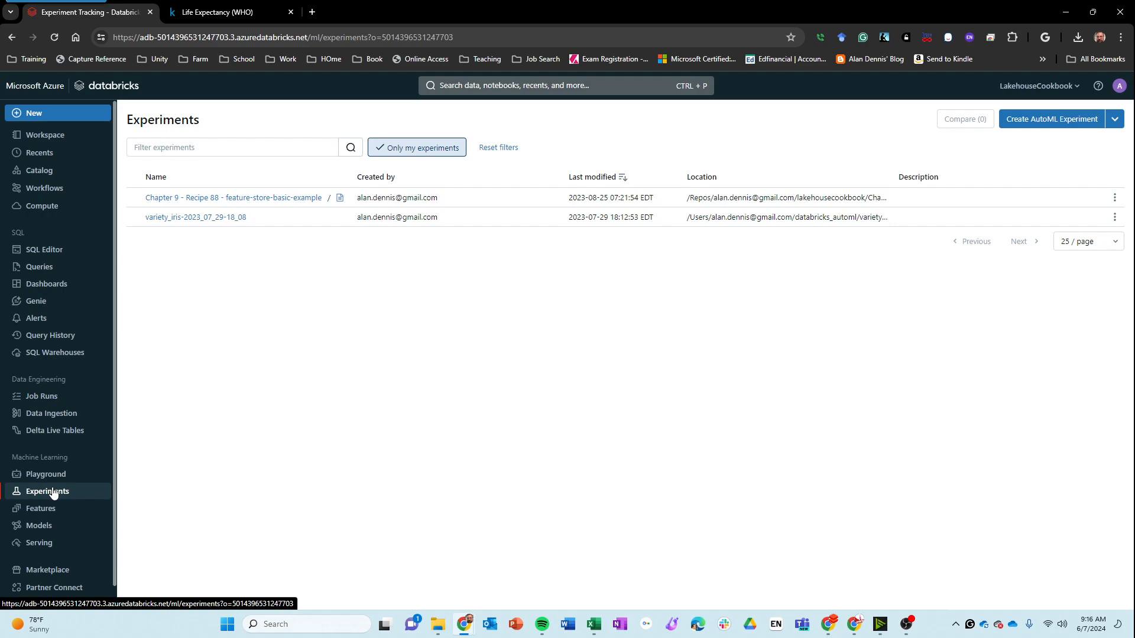
pyautogui.click(1074, 116)
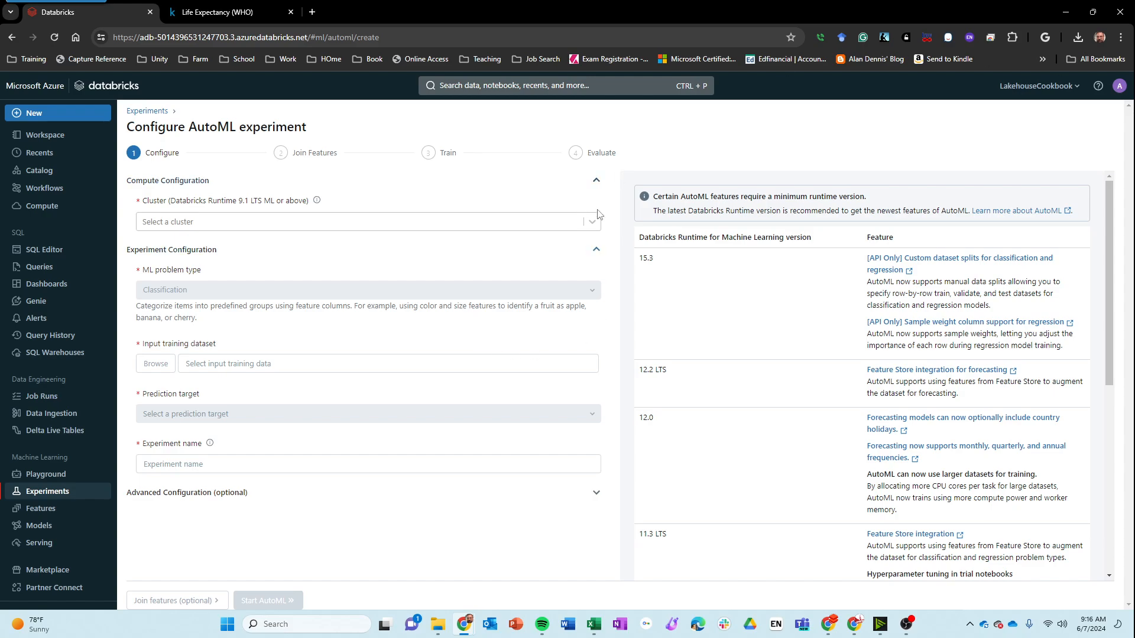
pyautogui.click(586, 225)
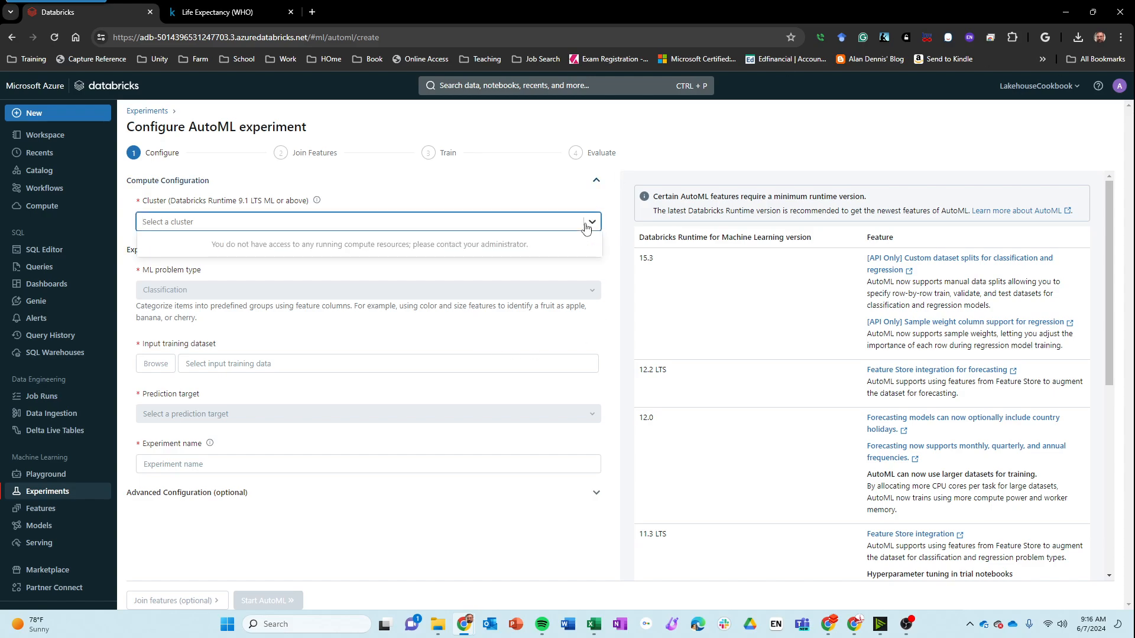
pyautogui.click(197, 196)
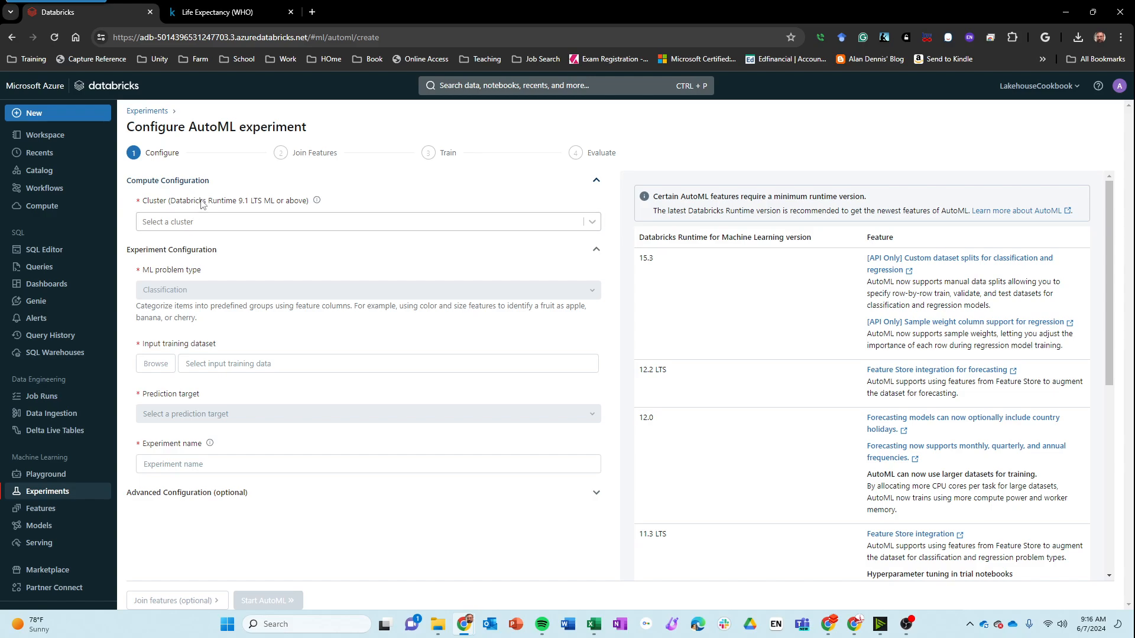
pyautogui.click(196, 225)
pyautogui.click(197, 225)
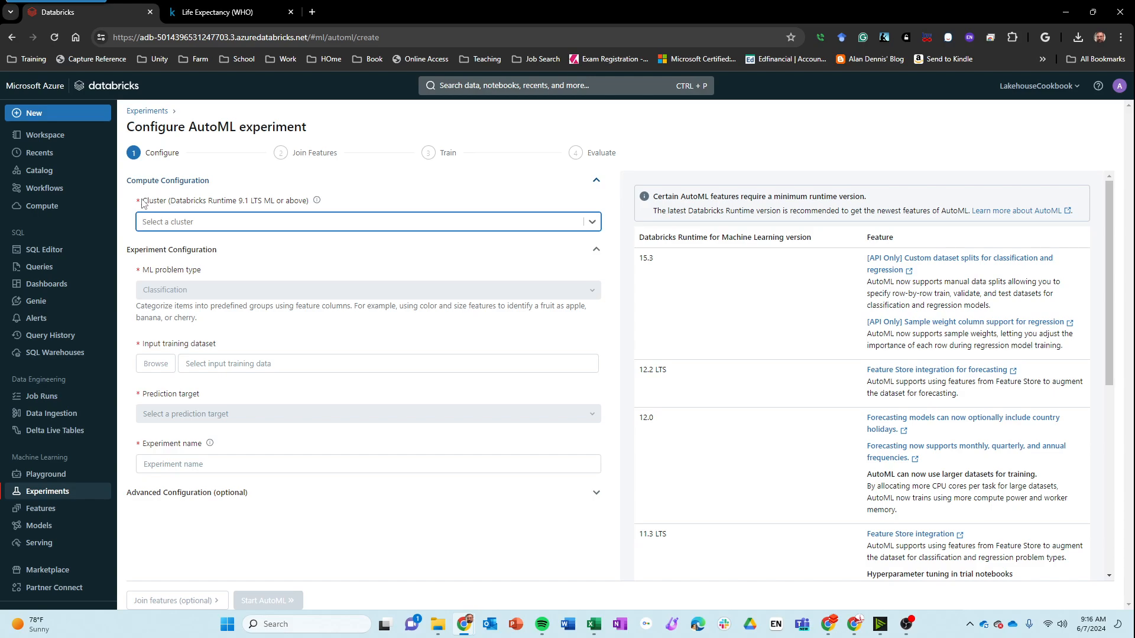
# Highlight the Databricks Runtime 9.1 LTS ML requirement in the experiment's cluster setting
pyautogui.doubleClick(269, 201)
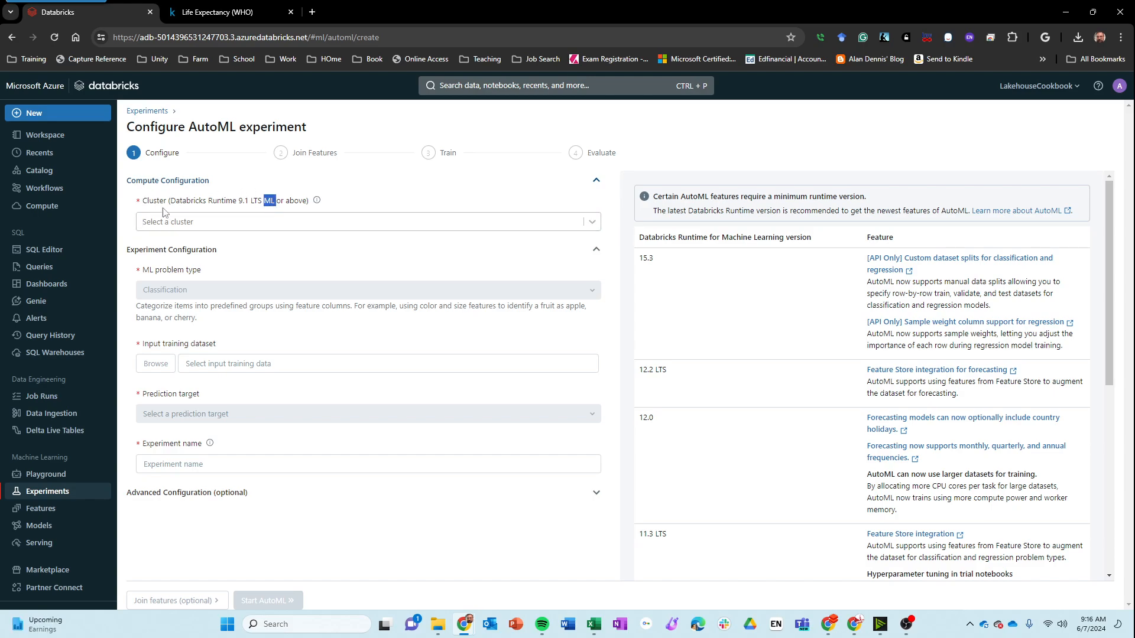
pyautogui.moveTo(176, 204); pyautogui.dragTo(263, 202)
pyautogui.click(230, 271)
# Open the Compute page in a new browser tab, start the existing personal compute cluster, and highlight ML in its runtime
pyautogui.rightClick(31, 201)
pyautogui.click(61, 215)
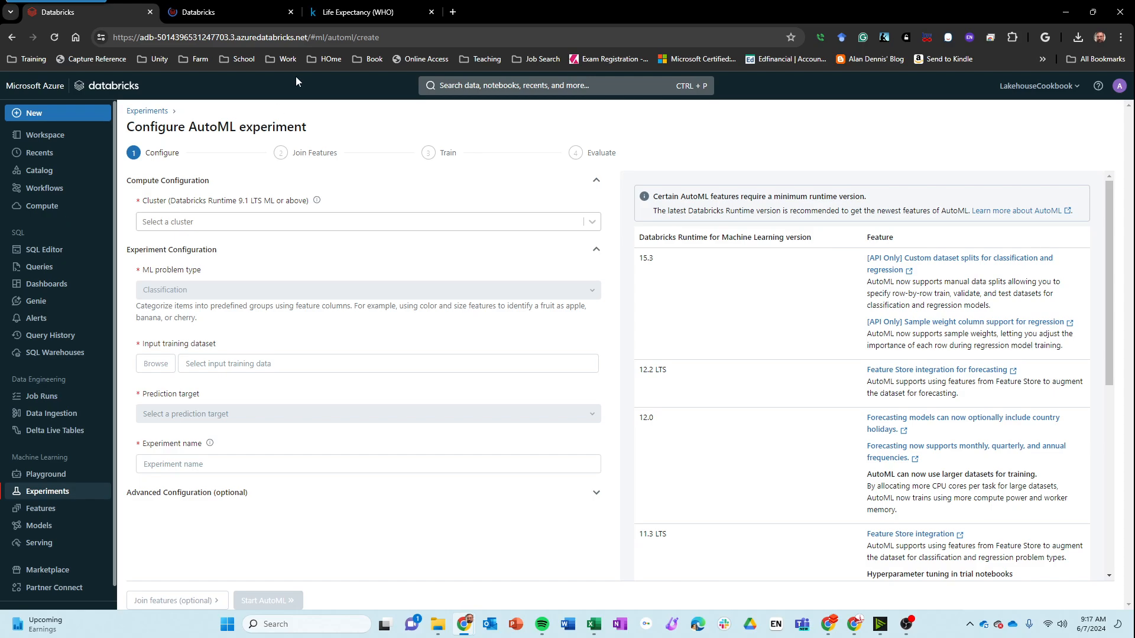
pyautogui.click(239, 15)
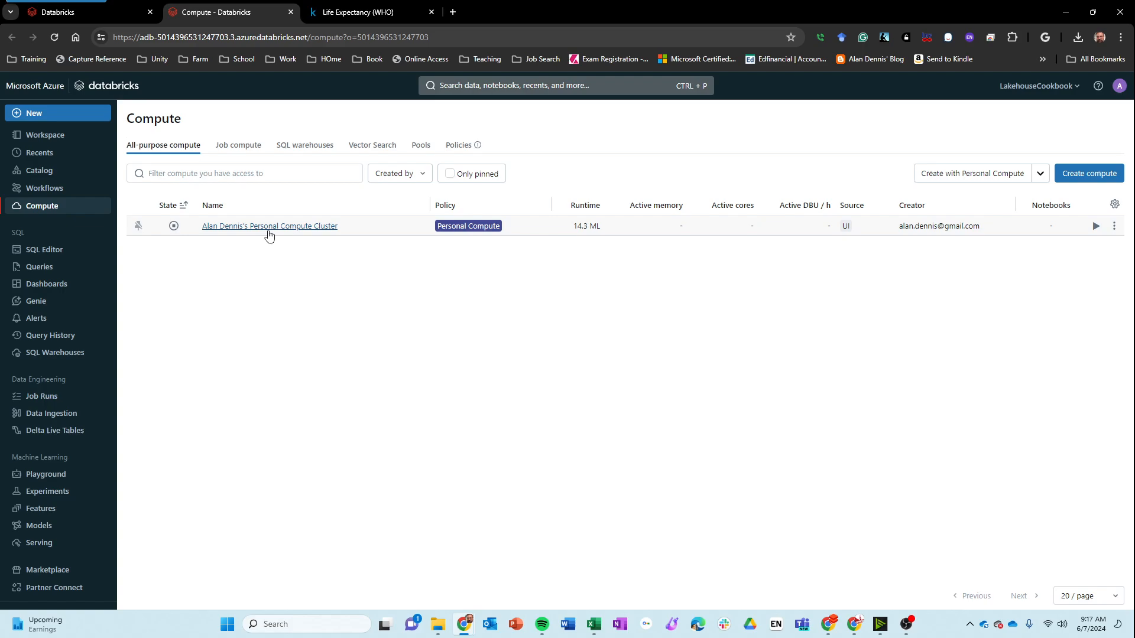
pyautogui.click(1095, 226)
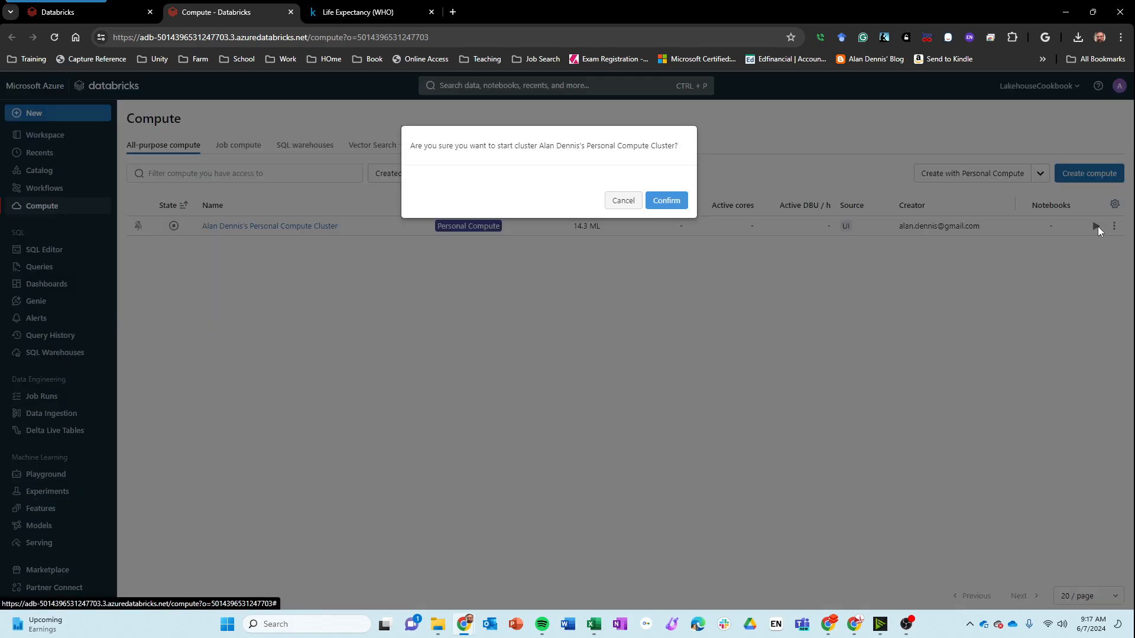
pyautogui.click(666, 201)
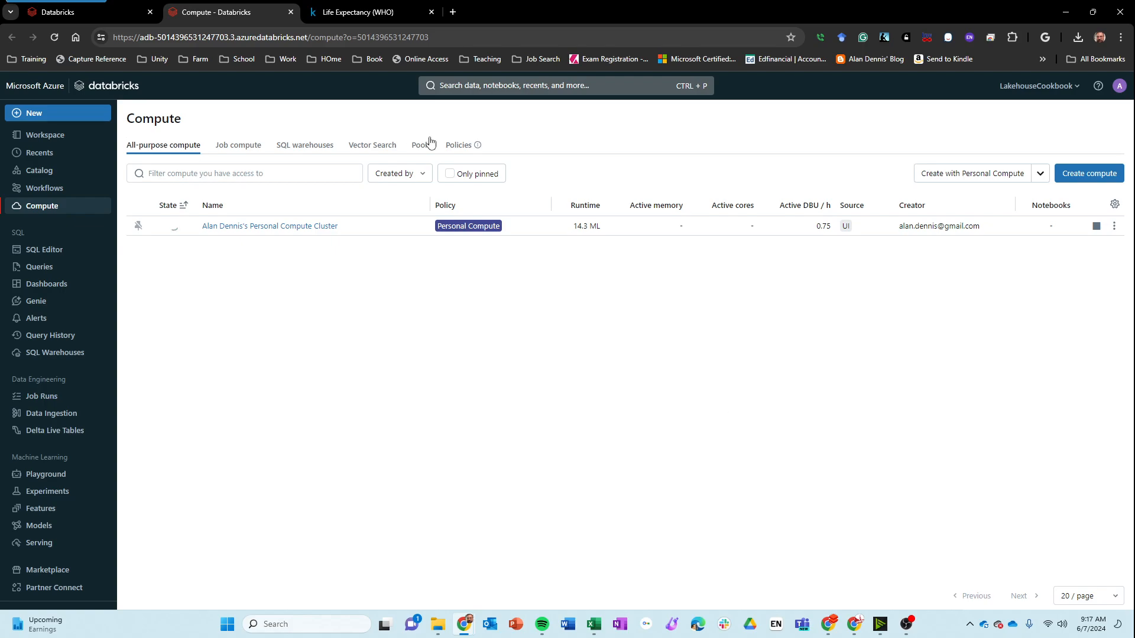
pyautogui.moveTo(601, 226); pyautogui.dragTo(590, 226)
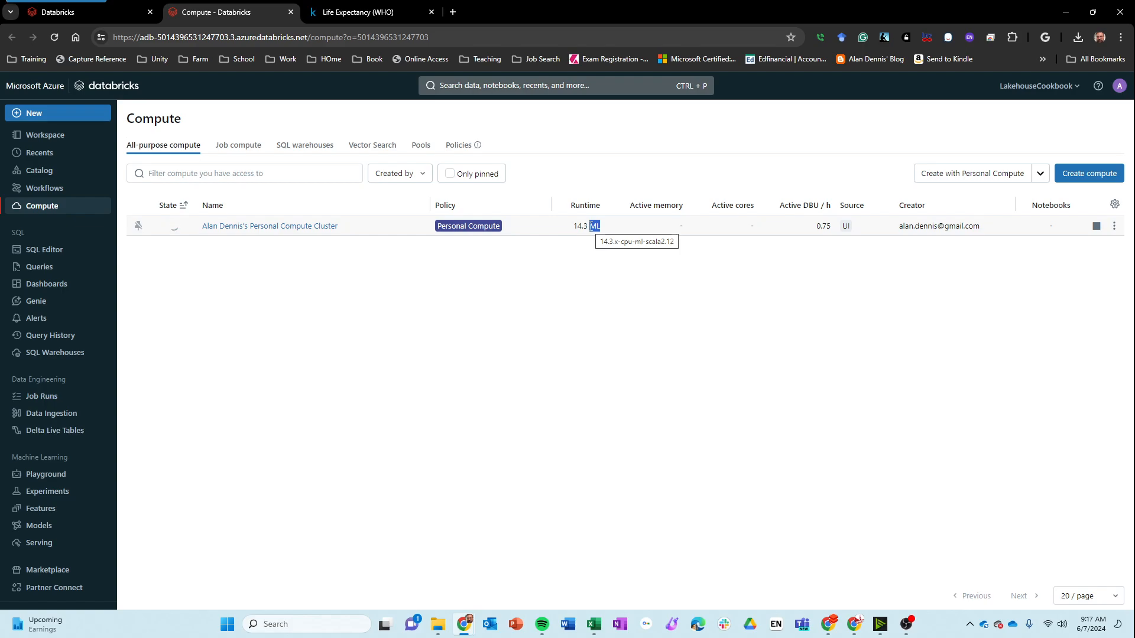
# Review the advanced options and worker types for a new compute, and highlight the Runtime heading back in the compute list
pyautogui.click(1105, 174)
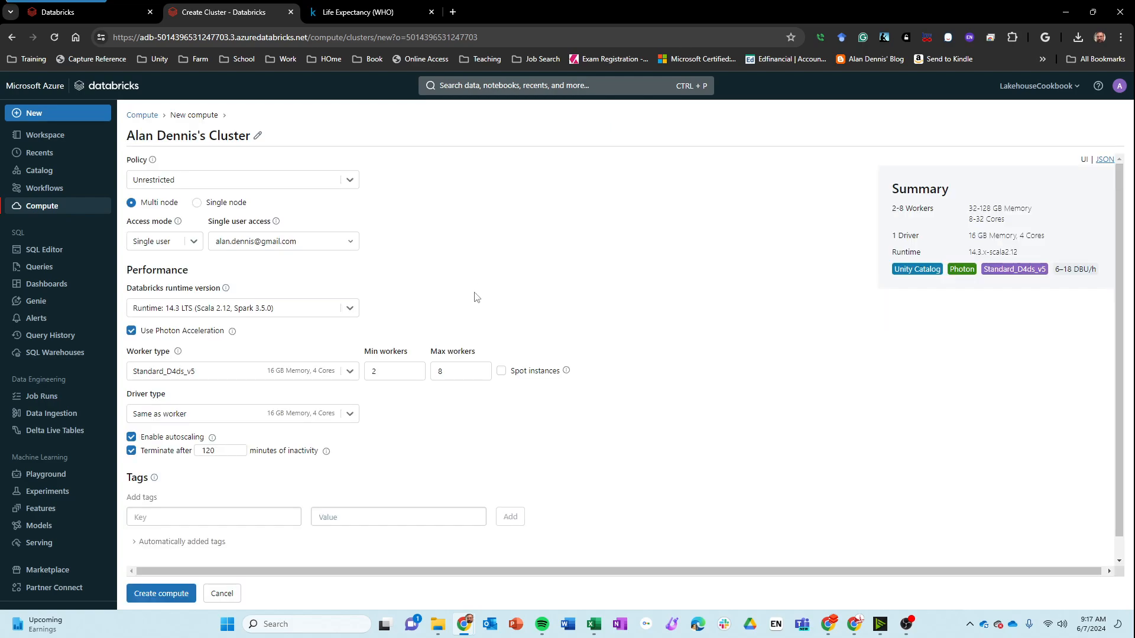
pyautogui.scroll(-1, 485, 497)
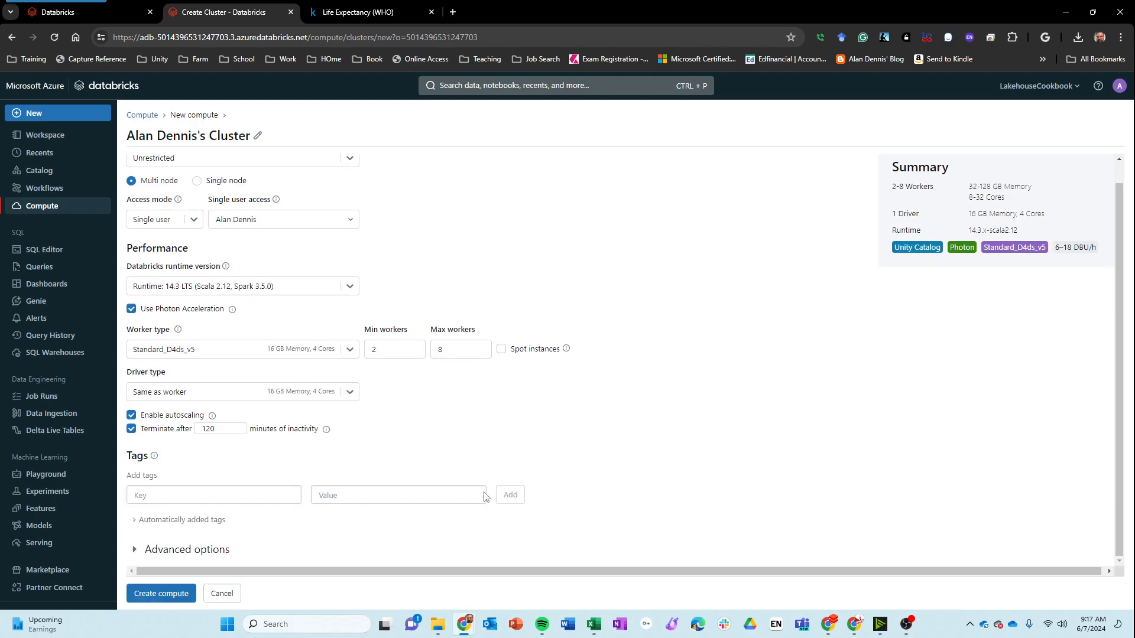
pyautogui.click(175, 552)
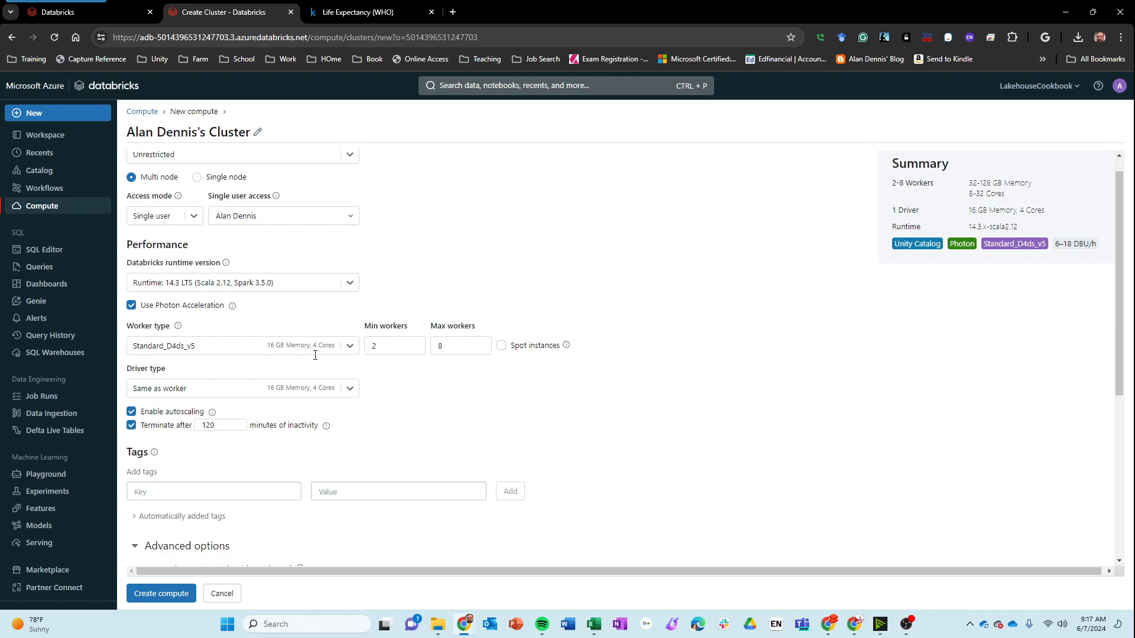
pyautogui.click(341, 352)
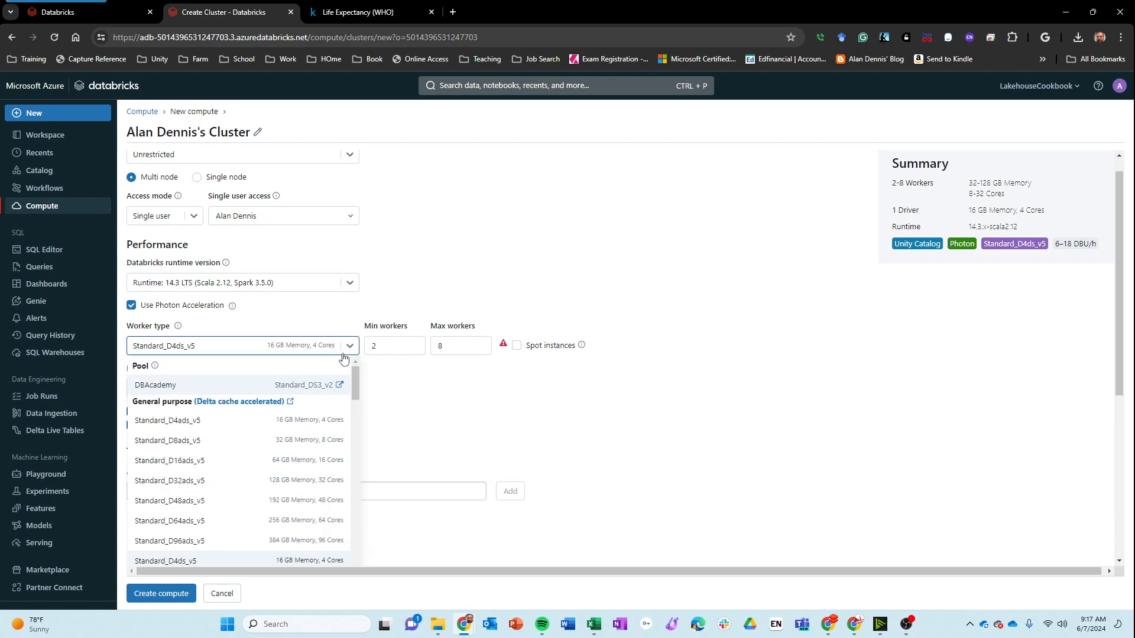
pyautogui.click(342, 353)
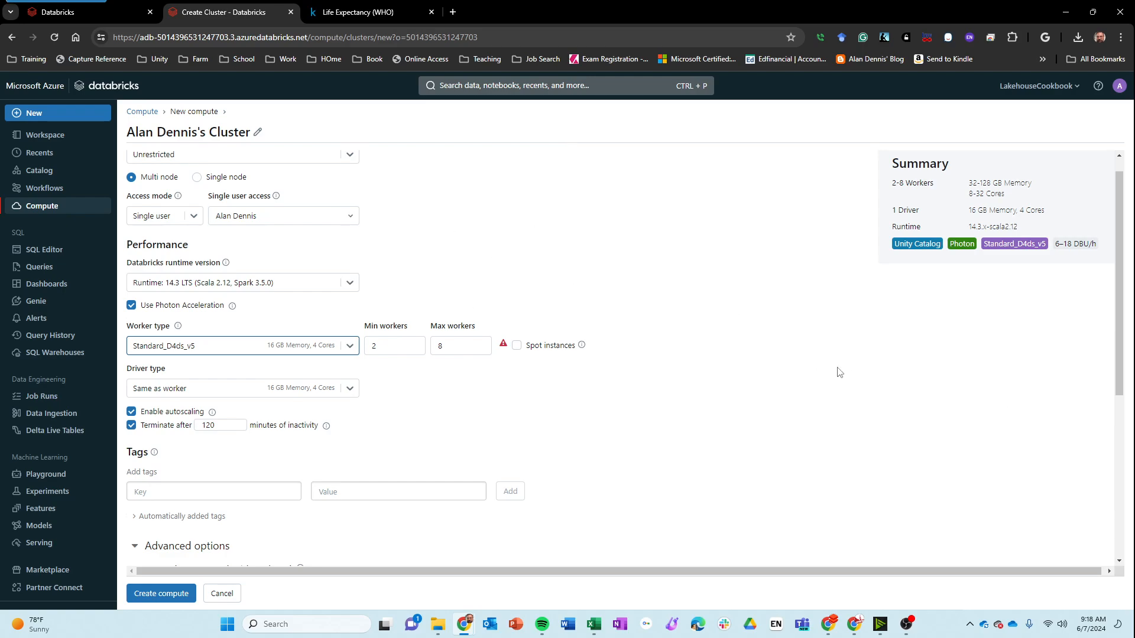
pyautogui.hotkey('alt', 'Left')
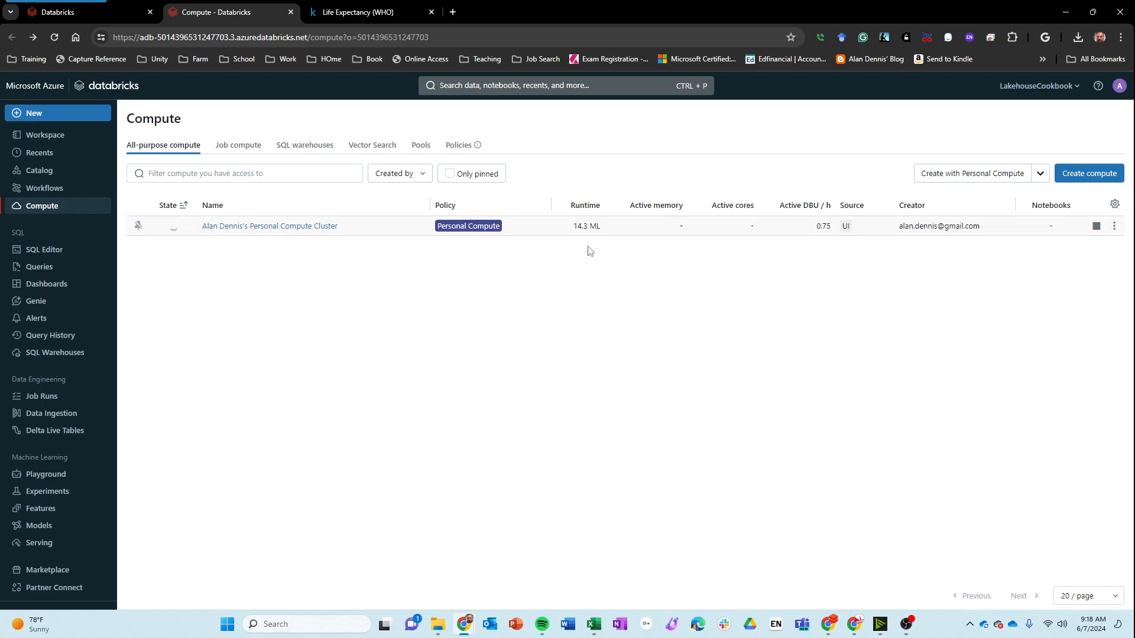
pyautogui.moveTo(598, 207); pyautogui.dragTo(570, 200)
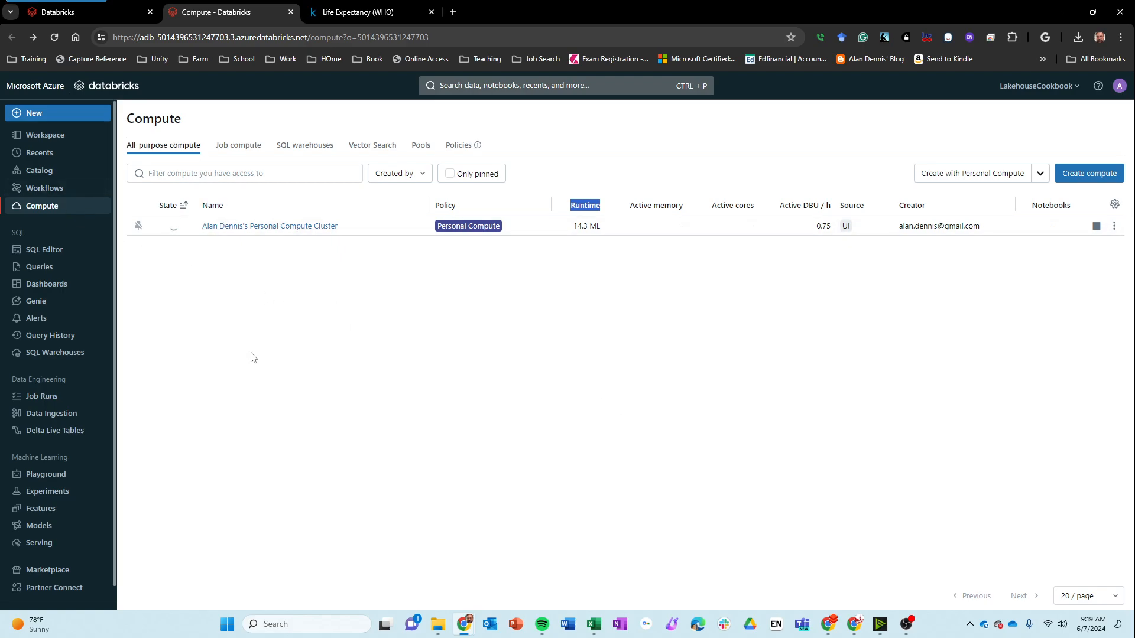
# Return to the AutoML experiment configuration and check whether a cluster and an input training dataset can be selected
pyautogui.moveTo(52, 5)
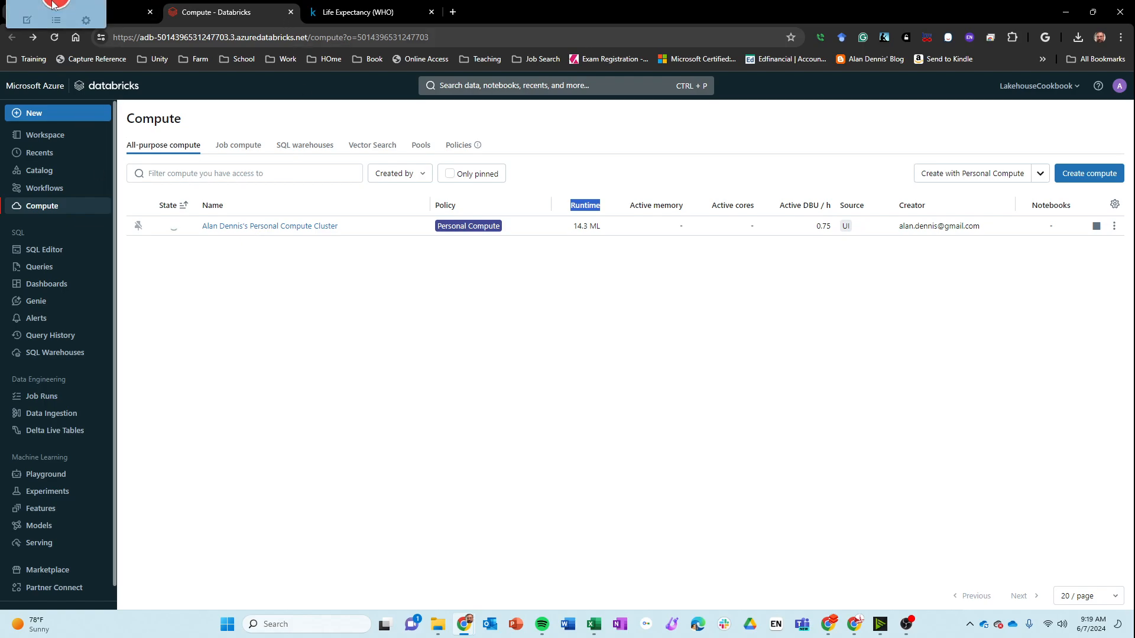
pyautogui.click(139, 13)
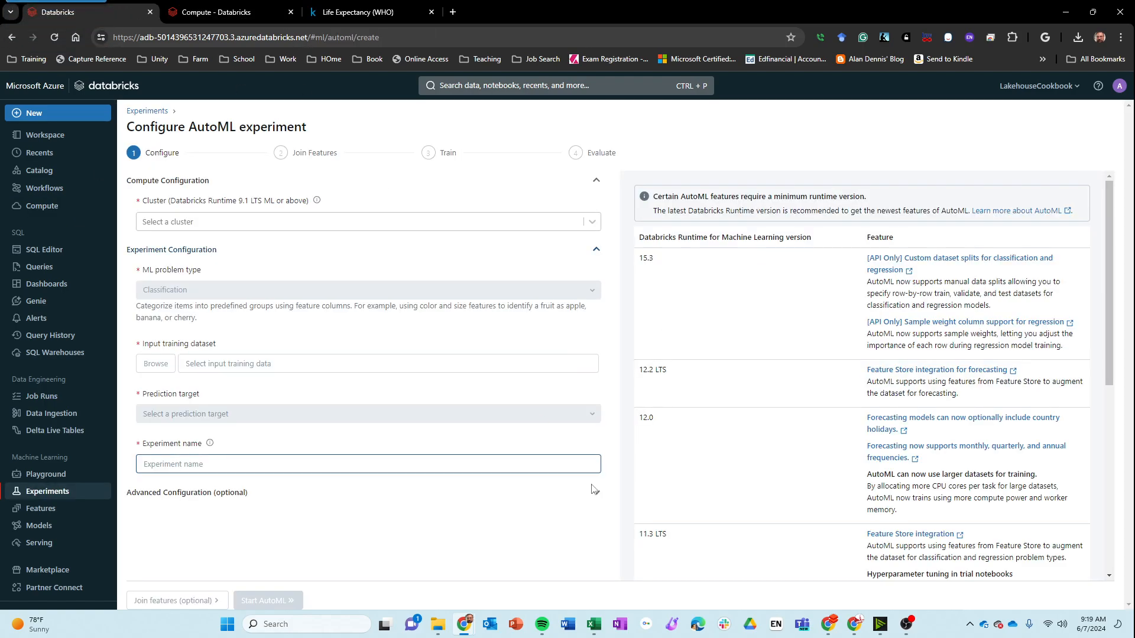
pyautogui.click(240, 220)
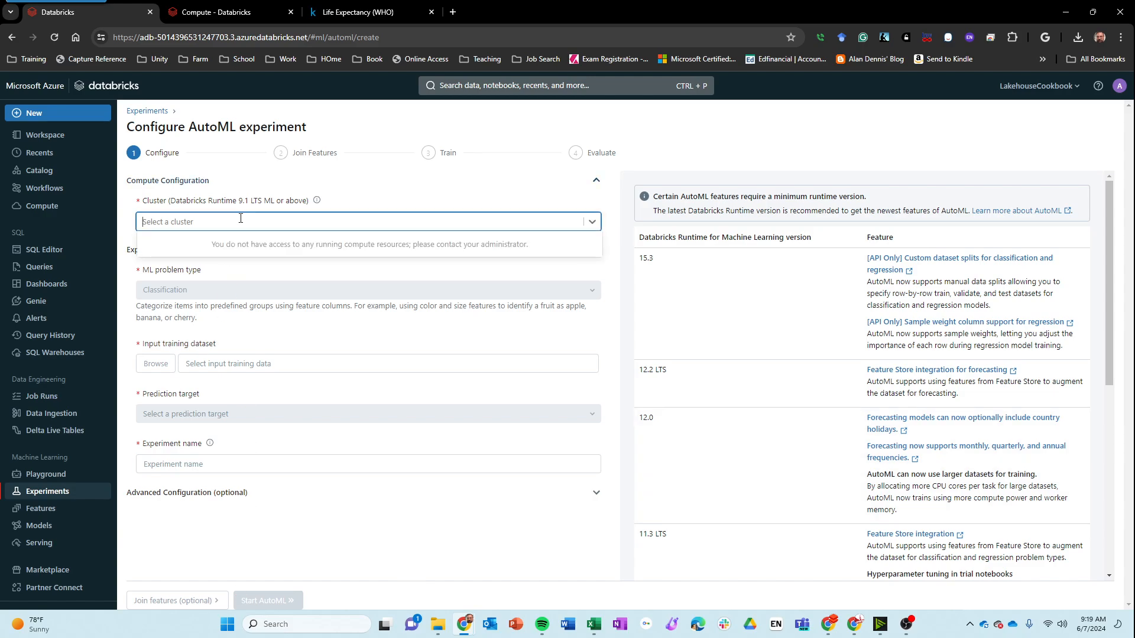
pyautogui.click(241, 218)
pyautogui.click(216, 363)
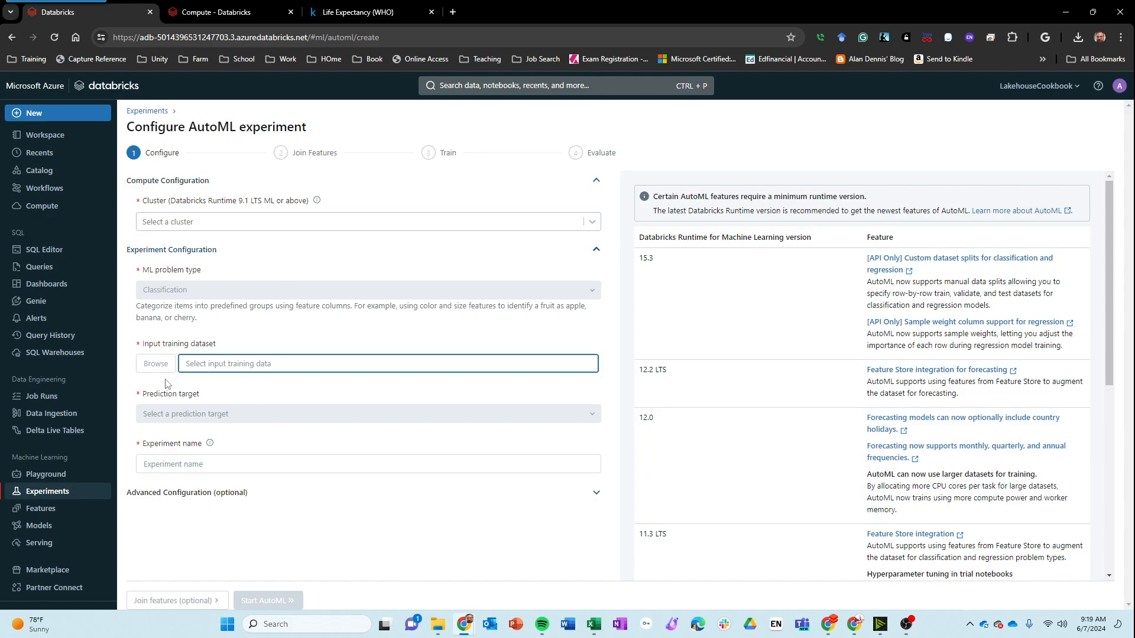
pyautogui.click(143, 364)
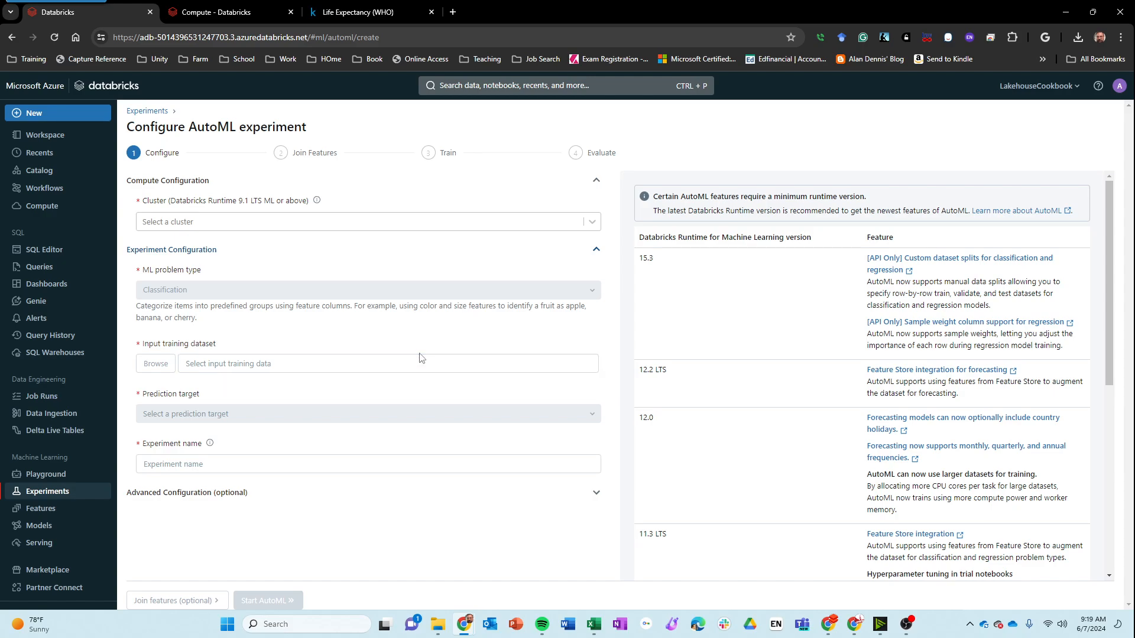
# Check the personal compute cluster's state and recheck the experiment's list of selectable clusters
pyautogui.click(219, 12)
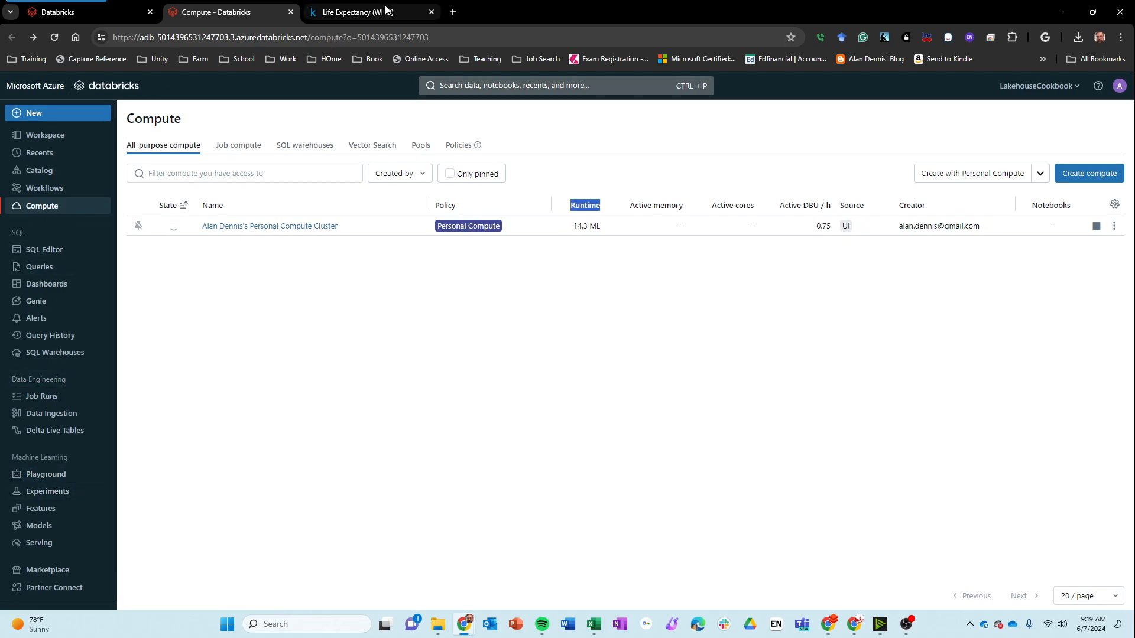
pyautogui.click(83, 16)
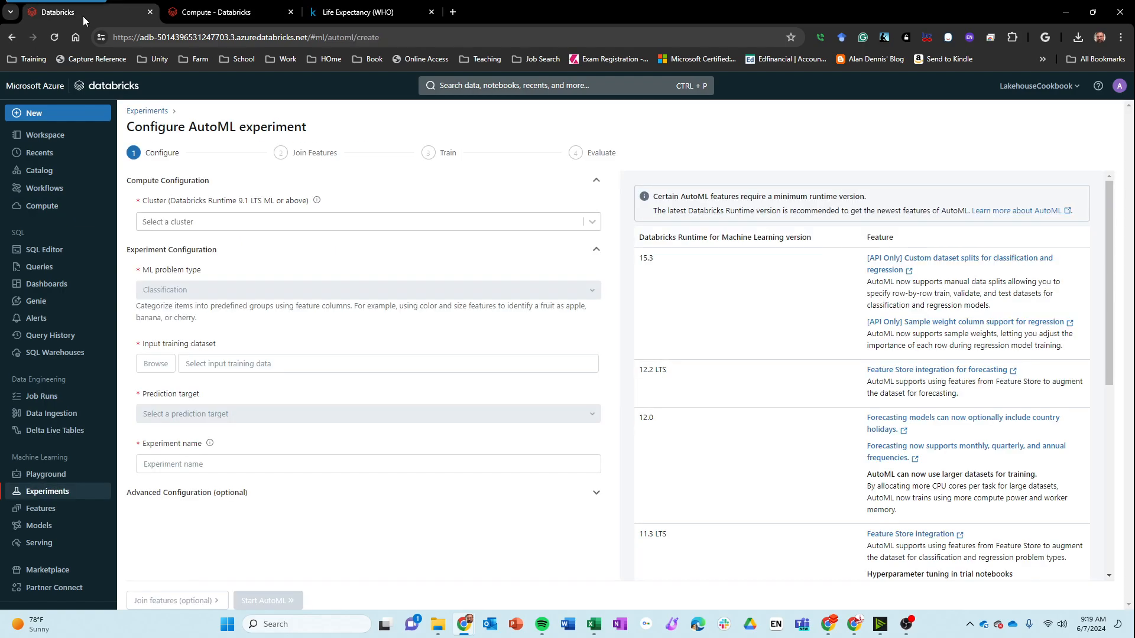
pyautogui.click(232, 223)
pyautogui.click(233, 222)
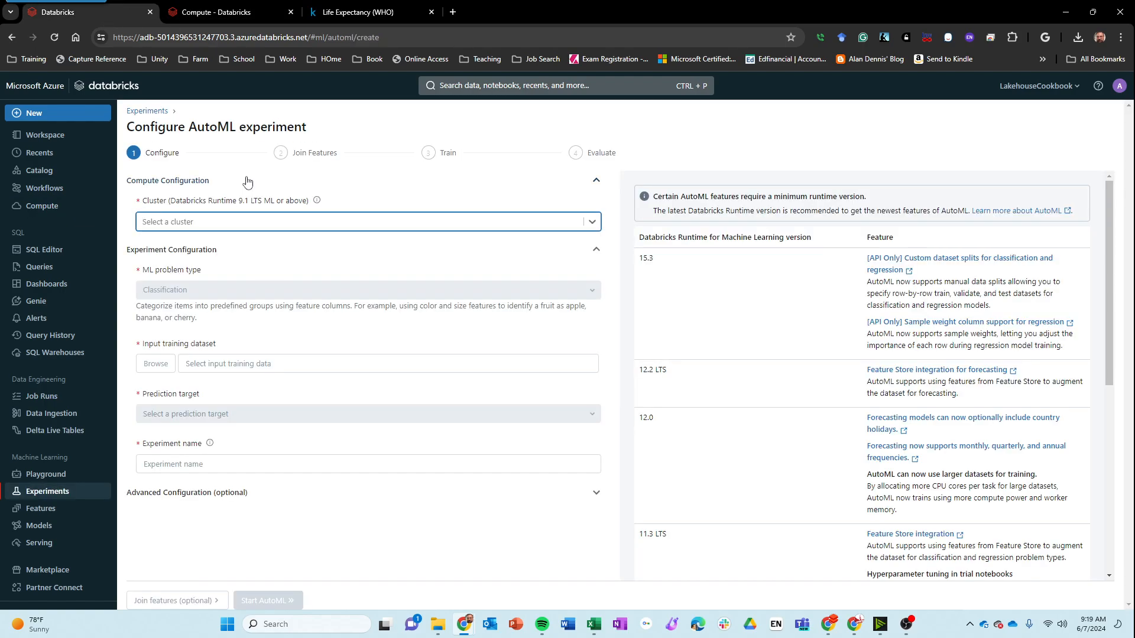
# Start configuring a new compute and review the policies it can use
pyautogui.click(227, 16)
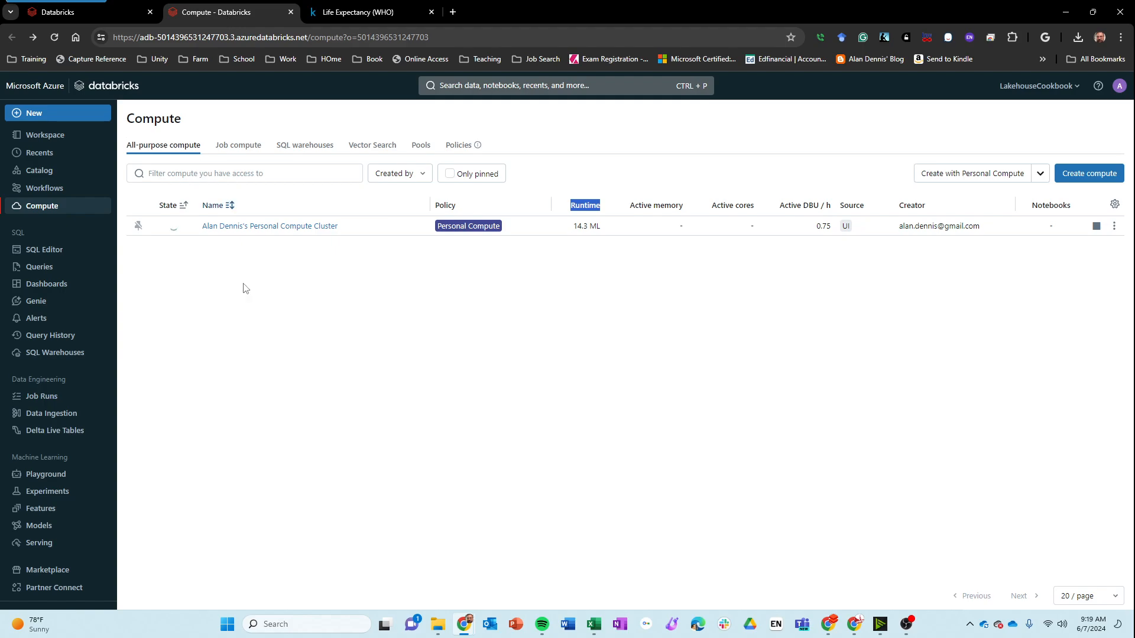
pyautogui.click(1081, 173)
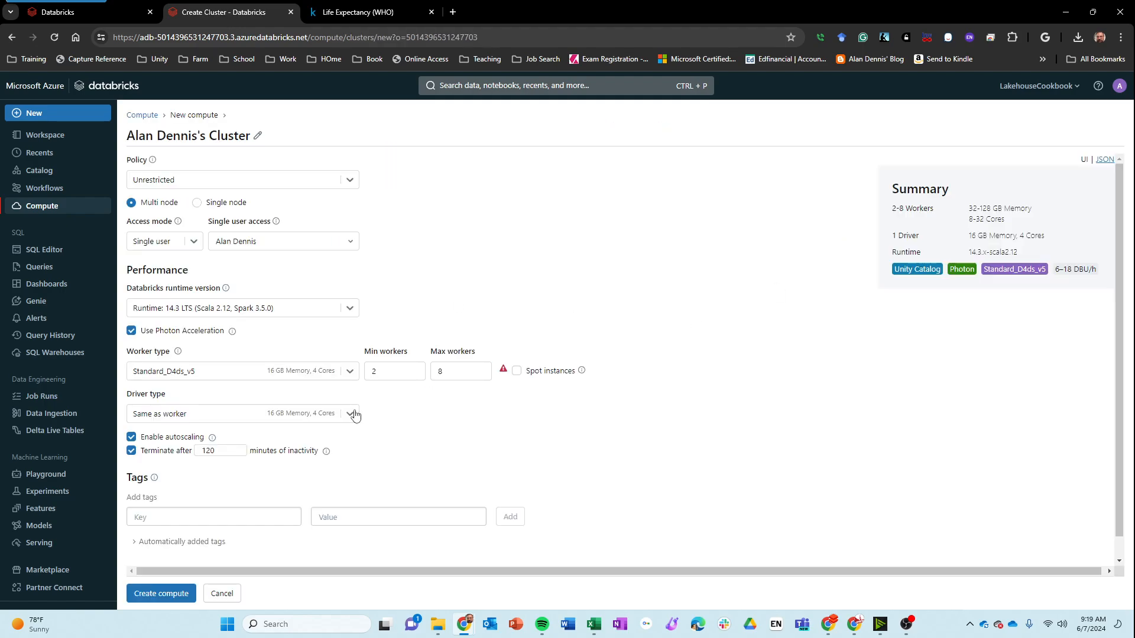
pyautogui.click(195, 179)
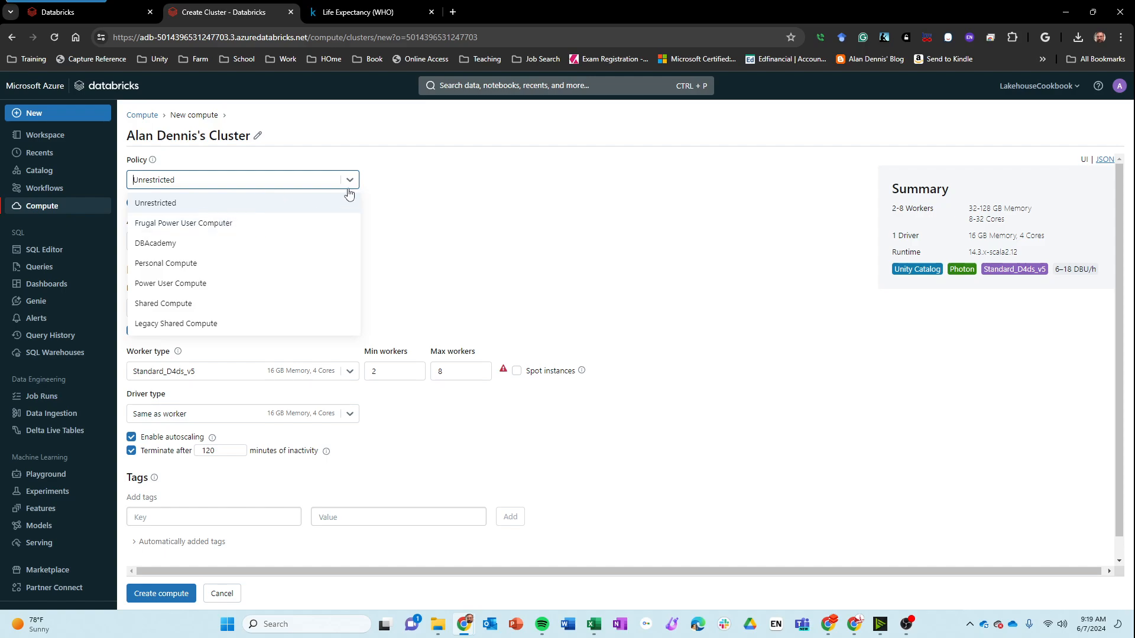
pyautogui.click(402, 194)
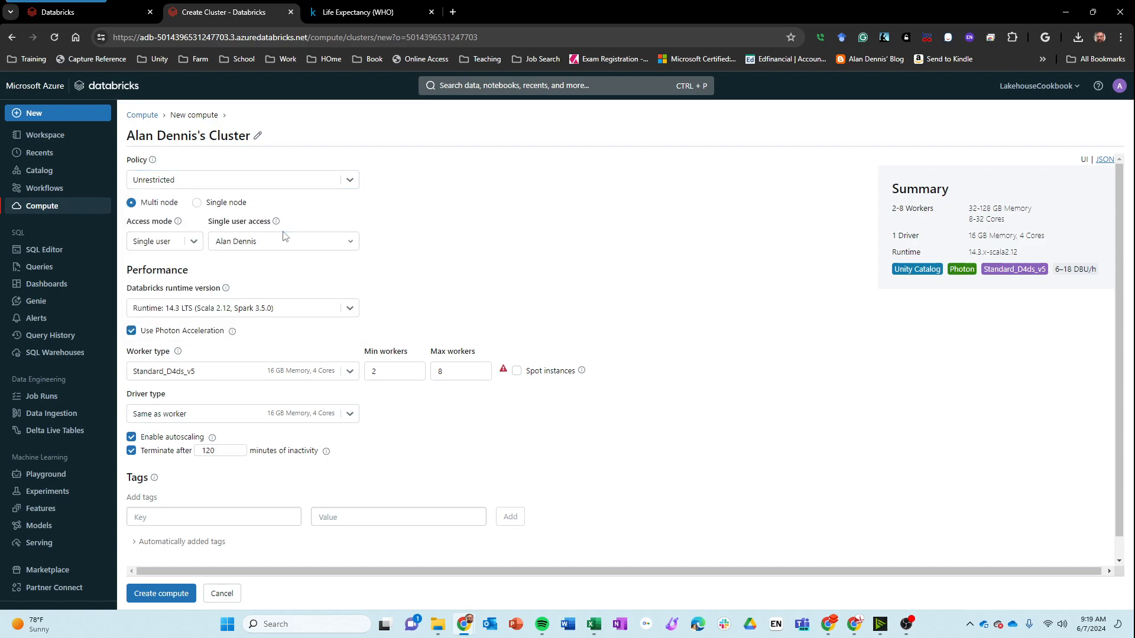
# Review the access modes available for the new compute and revisit its policy setting
pyautogui.click(195, 244)
pyautogui.click(197, 245)
pyautogui.click(197, 247)
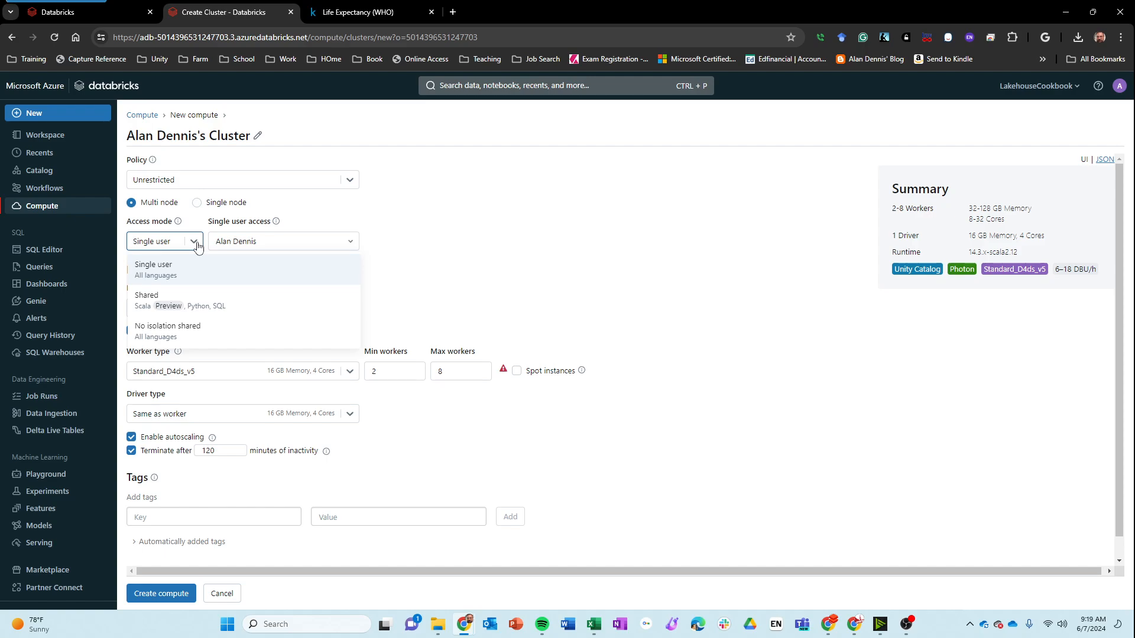
pyautogui.click(197, 245)
pyautogui.click(197, 245)
pyautogui.click(612, 263)
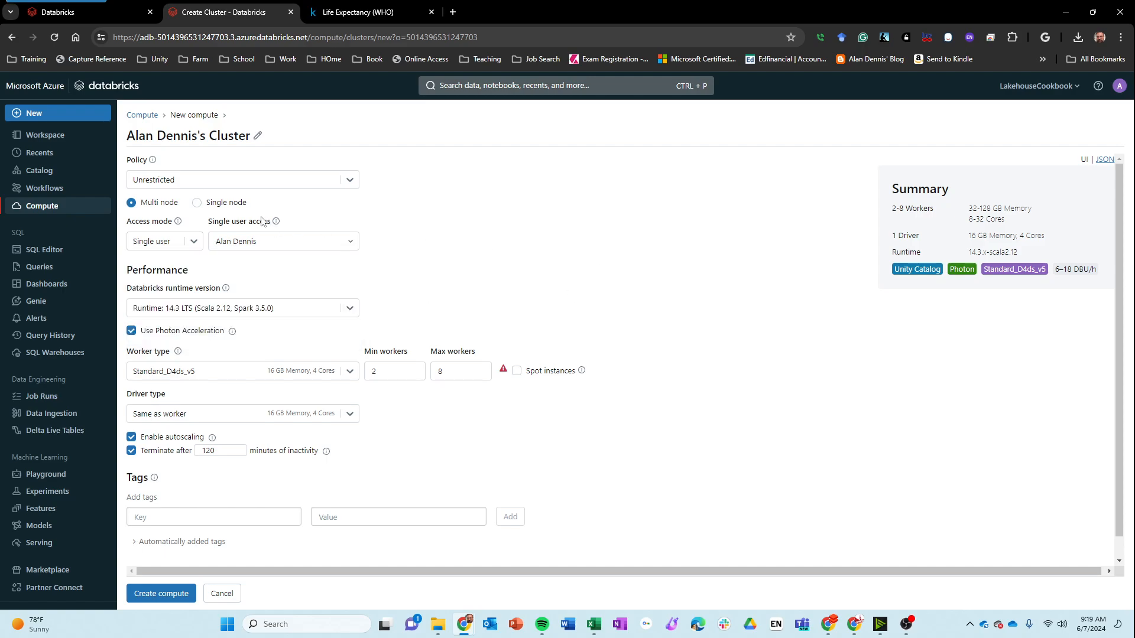
pyautogui.click(243, 181)
pyautogui.click(243, 182)
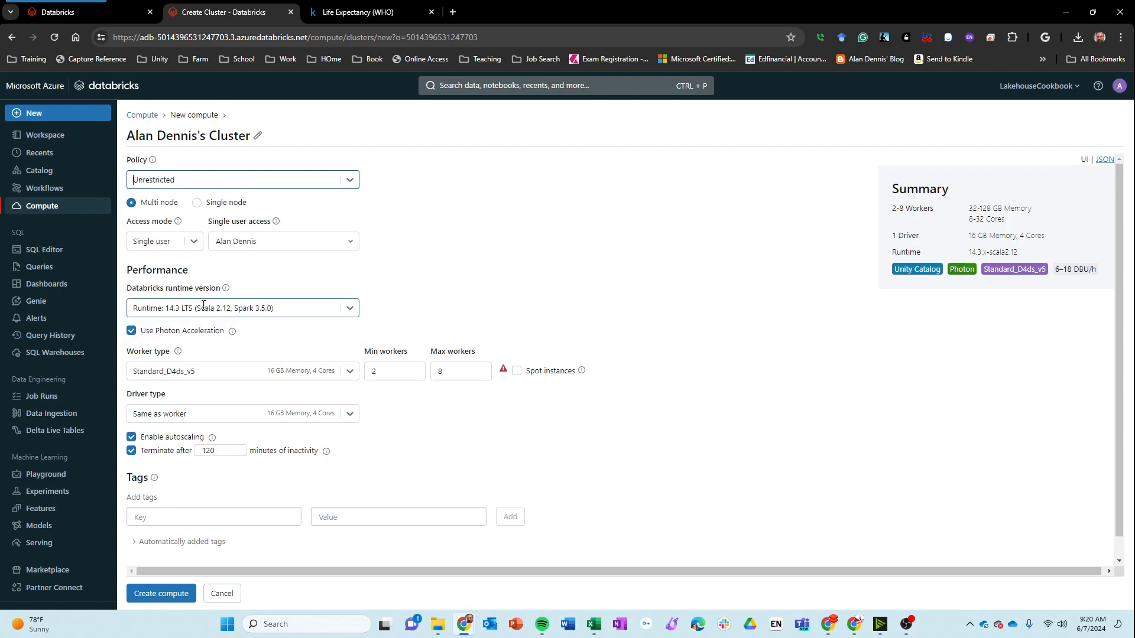
# Compare the standard and ML runtimes and set the Databricks runtime version to the non-GPU 14.3 LTS ML (Scala 2.12, Spark 3.5.0)
pyautogui.click(239, 308)
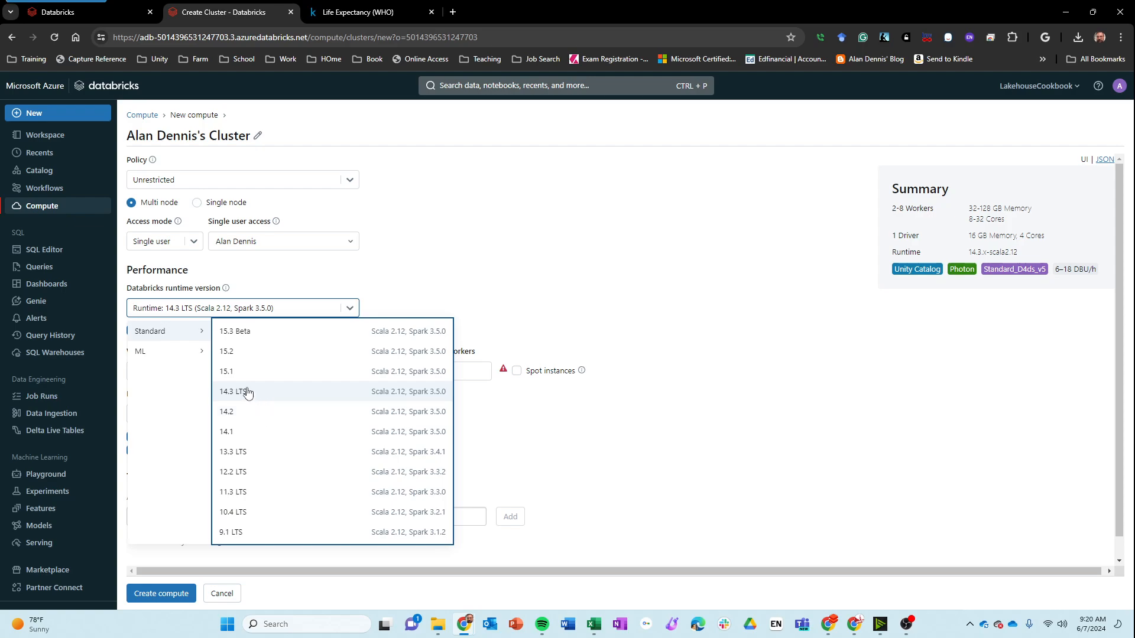
pyautogui.click(540, 251)
pyautogui.click(170, 311)
pyautogui.moveTo(145, 358)
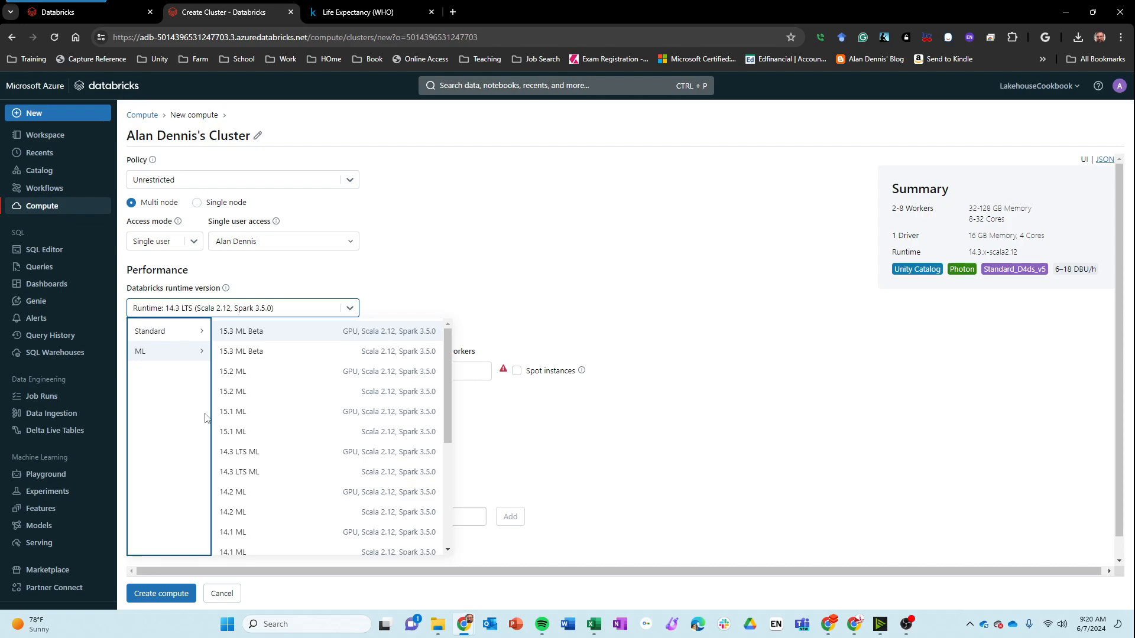
pyautogui.click(265, 471)
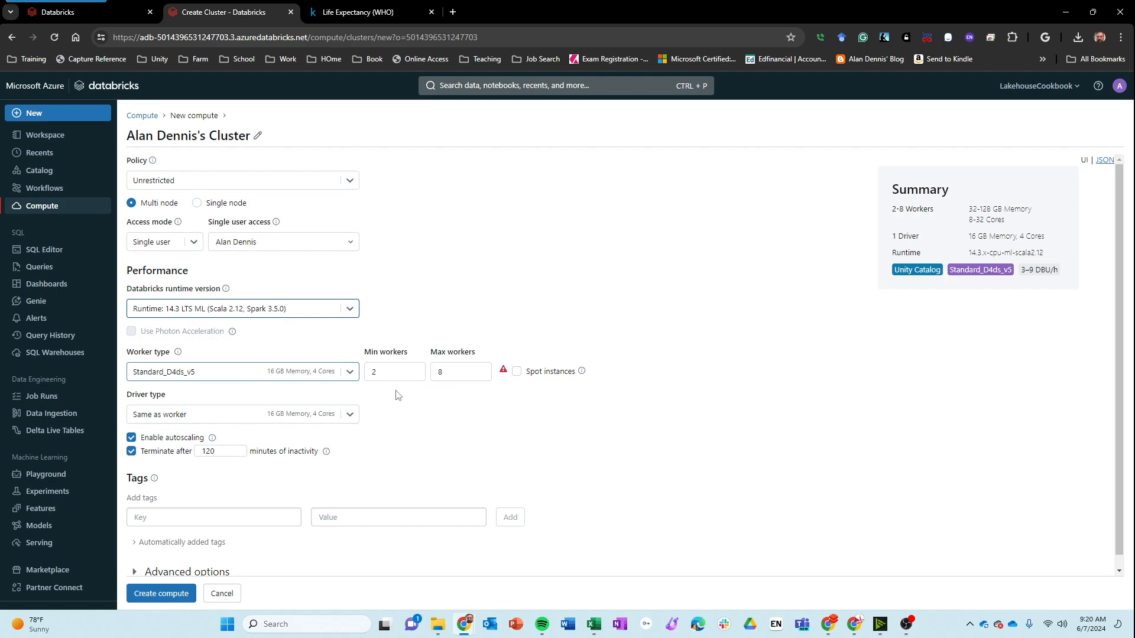
# Set the cluster's minimum workers to 1 and enable spot instances
pyautogui.click(389, 375)
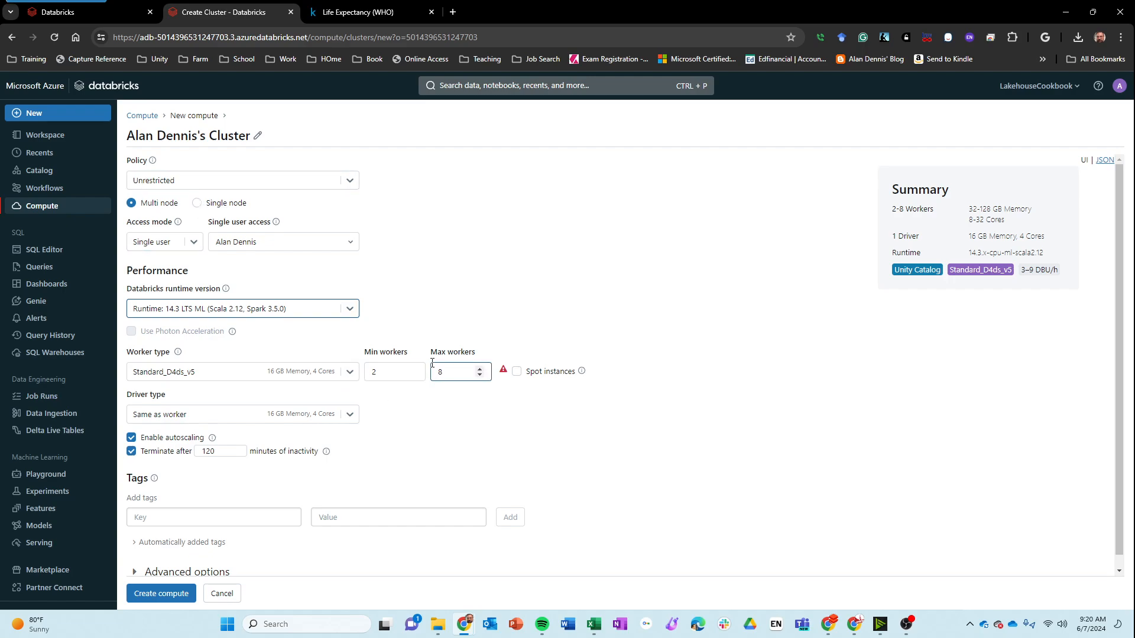
pyautogui.click(387, 372)
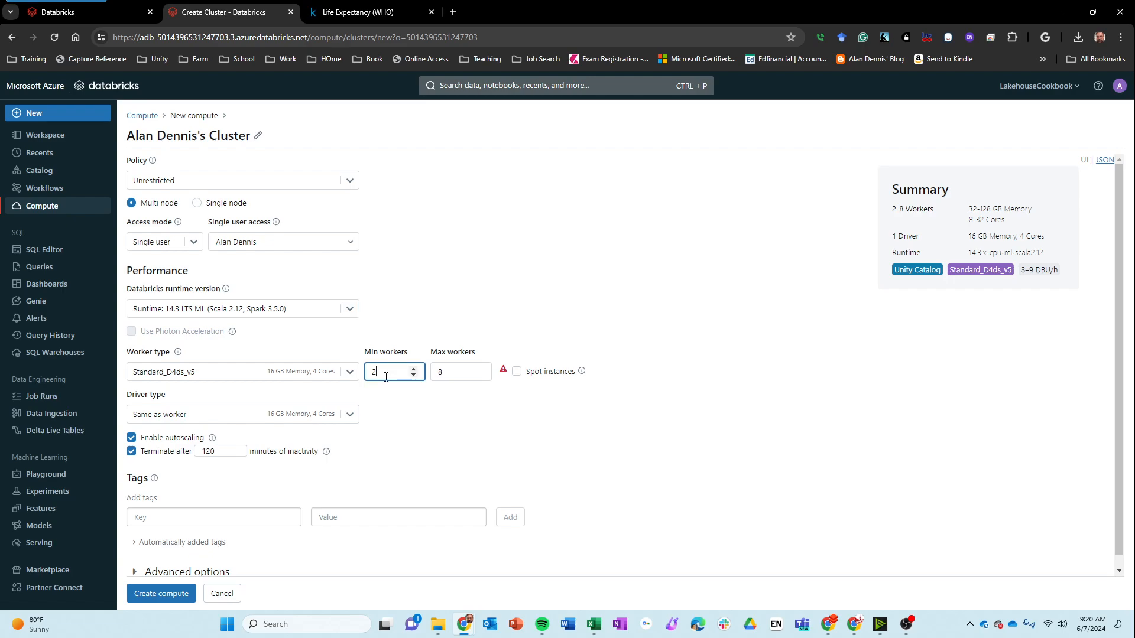
pyautogui.click(413, 375)
pyautogui.click(517, 372)
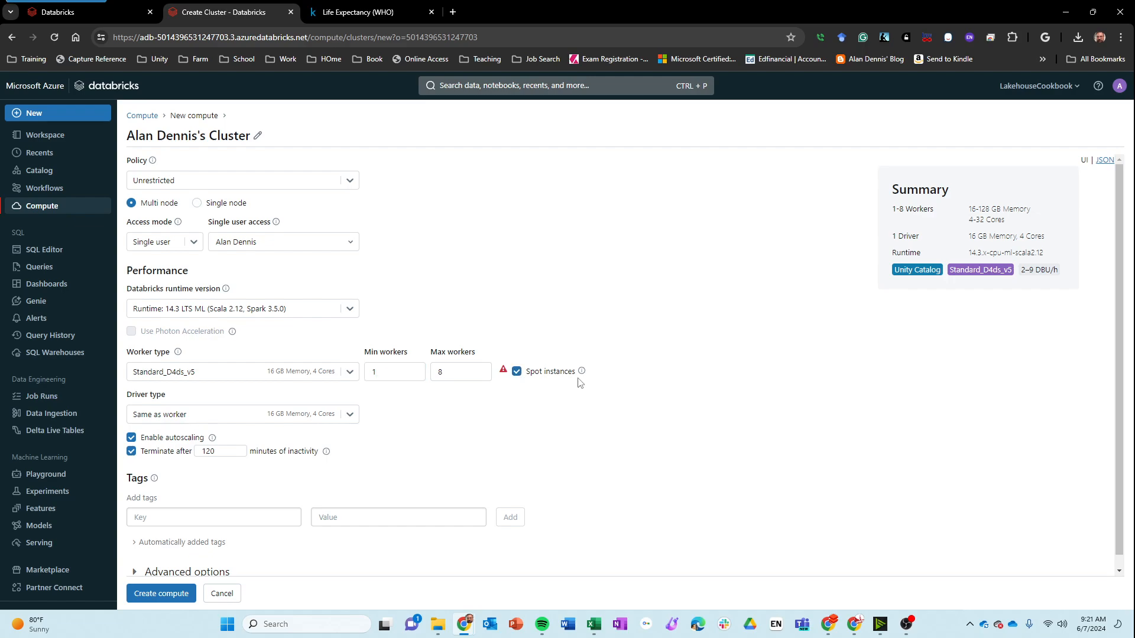
pyautogui.moveTo(583, 377)
# Add a tag to the new compute with the key effort and the value training
pyautogui.scroll(-1, 559, 462)
pyautogui.click(358, 499)
pyautogui.click(175, 512)
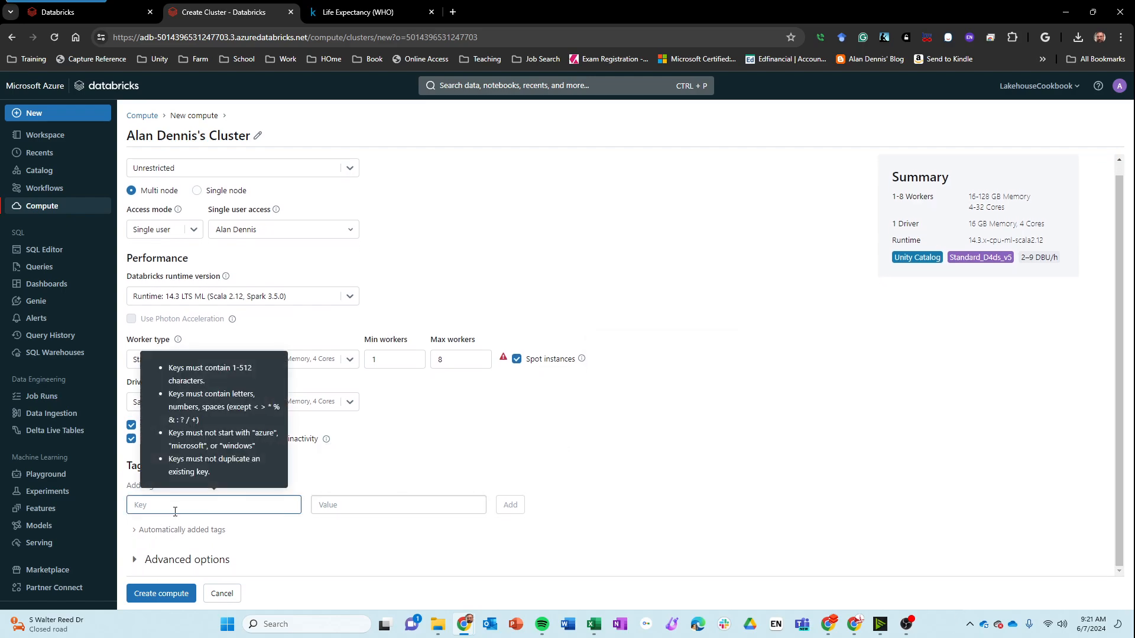
pyautogui.write('proj')
pyautogui.press('BackSpace')
pyautogui.press('BackSpace')
pyautogui.press('BackSpace')
pyautogui.press('BackSpace')
pyautogui.write('eff')
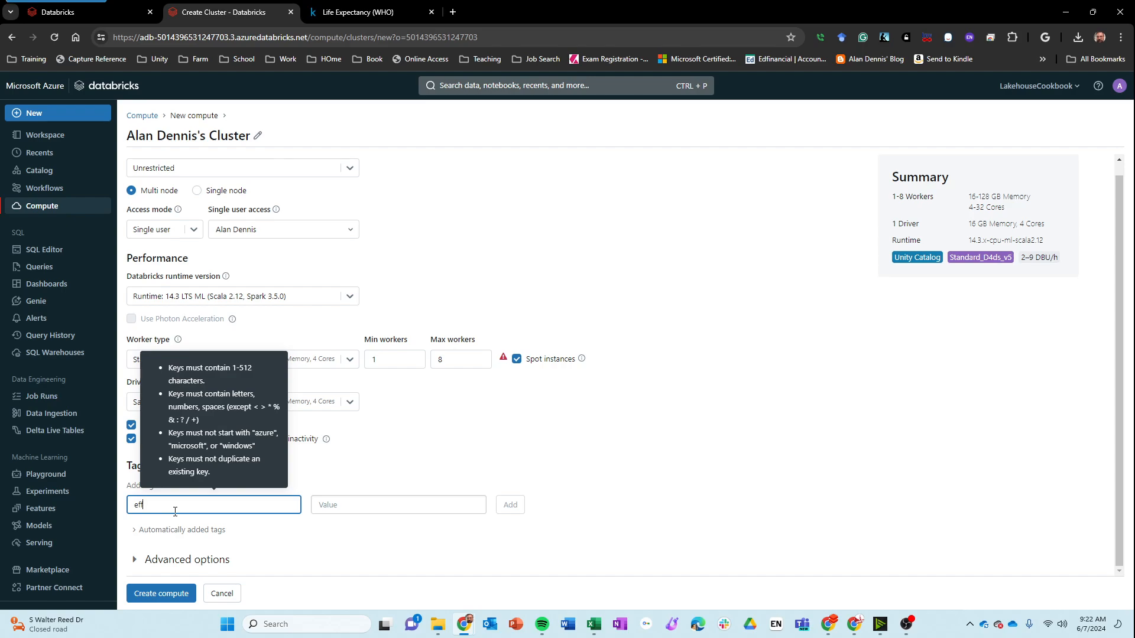
pyautogui.write('ort')
pyautogui.press('Tab')
pyautogui.write('training')
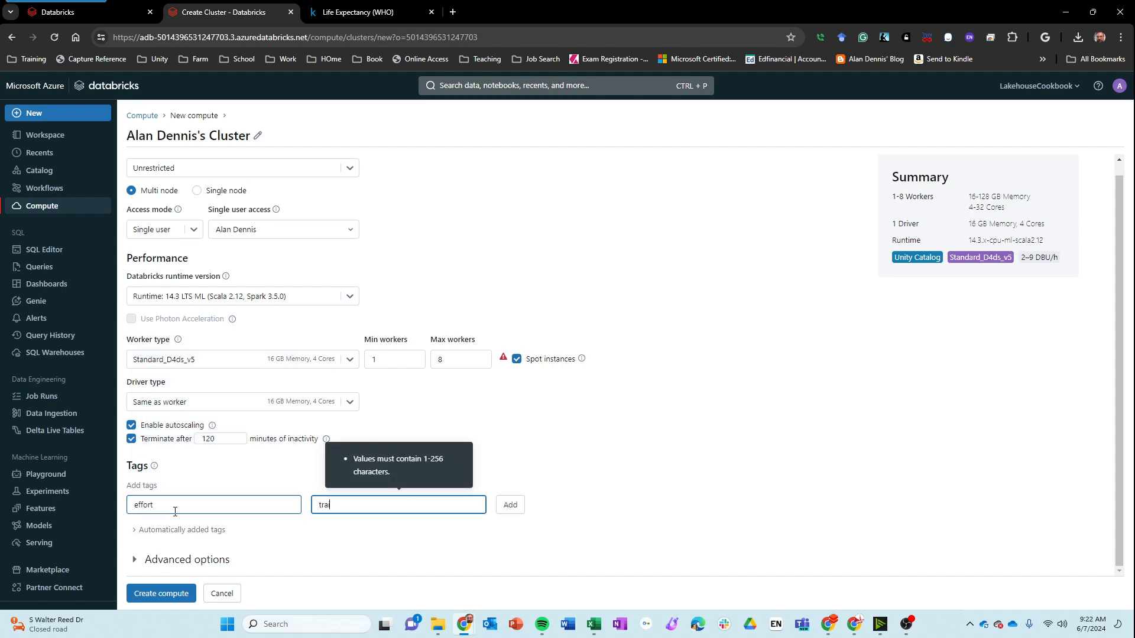
pyautogui.click(509, 505)
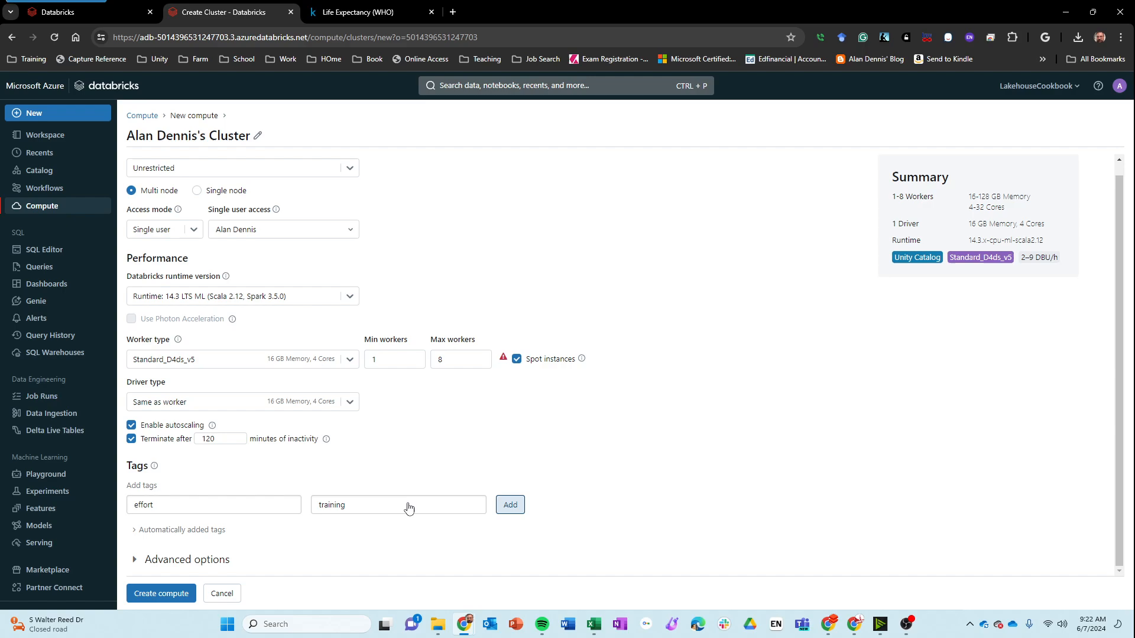
# Fill in a second tag for the new compute with the key project and the value life expectancy
pyautogui.click(188, 529)
pyautogui.write('project')
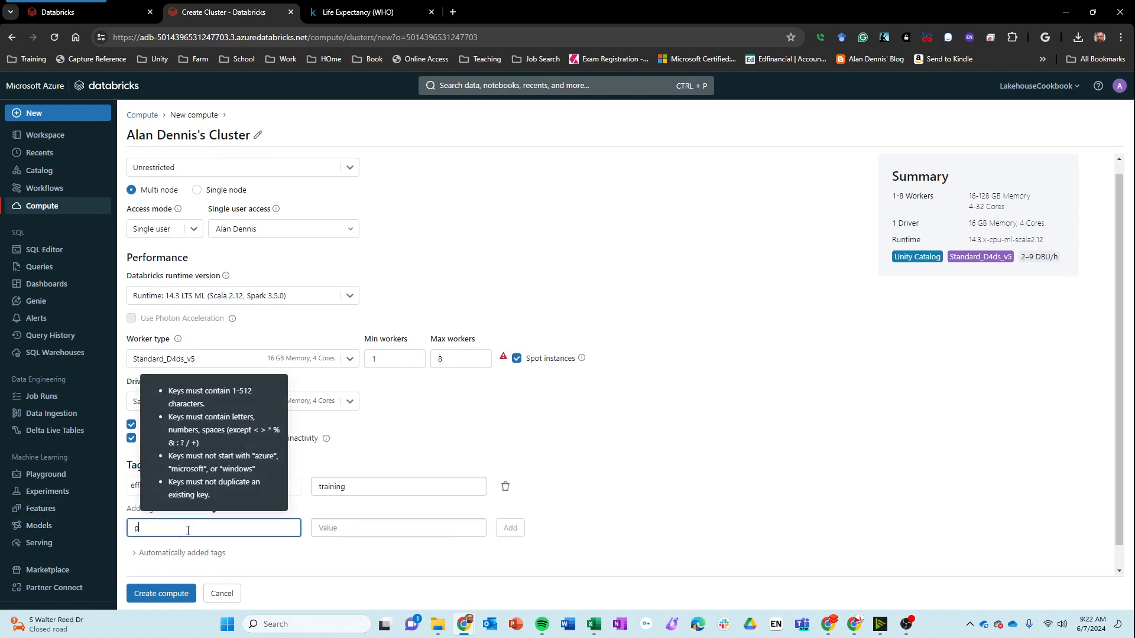
pyautogui.click(328, 529)
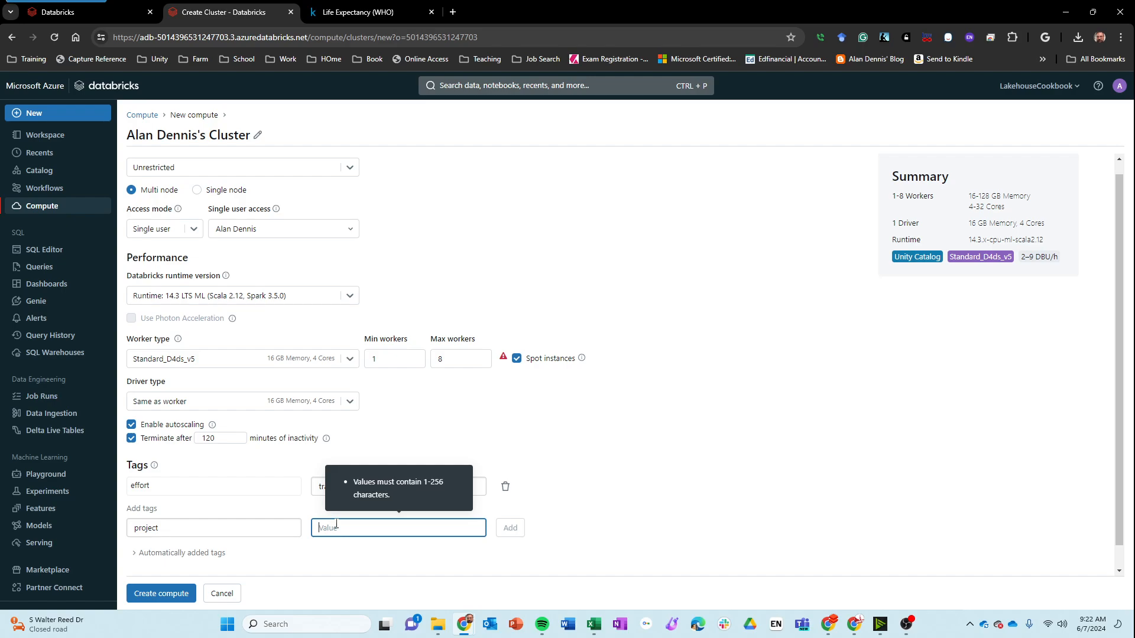
pyautogui.write('life exp')
pyautogui.write('ecte')
pyautogui.write('ncy')
pyautogui.click(662, 520)
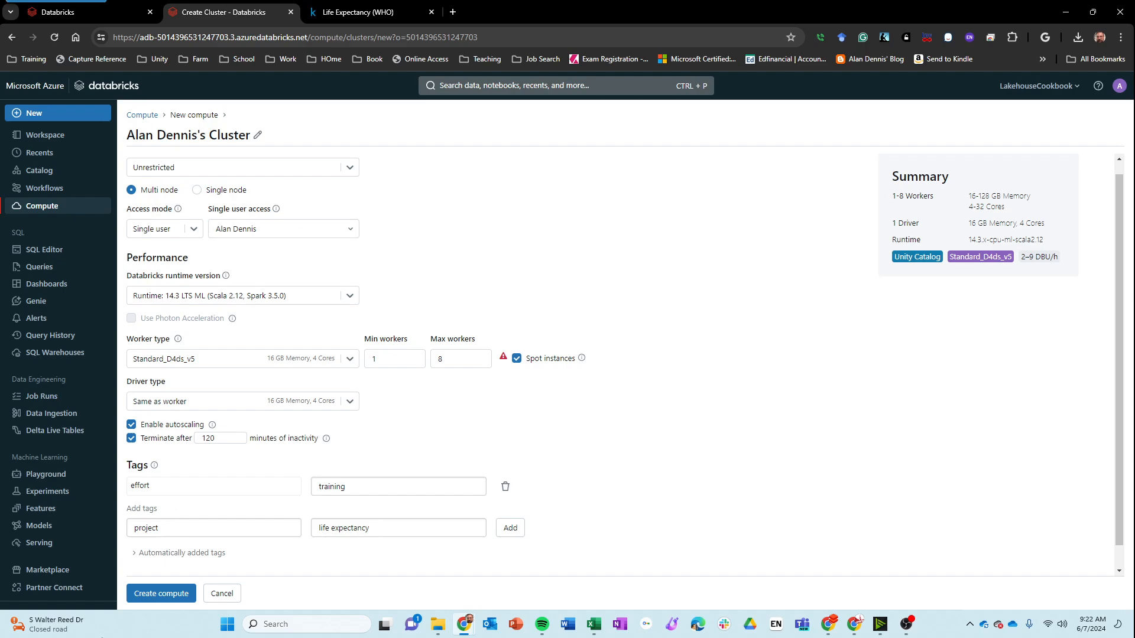
# Review the automatically added tags and advanced Spark options, and create the compute
pyautogui.click(195, 554)
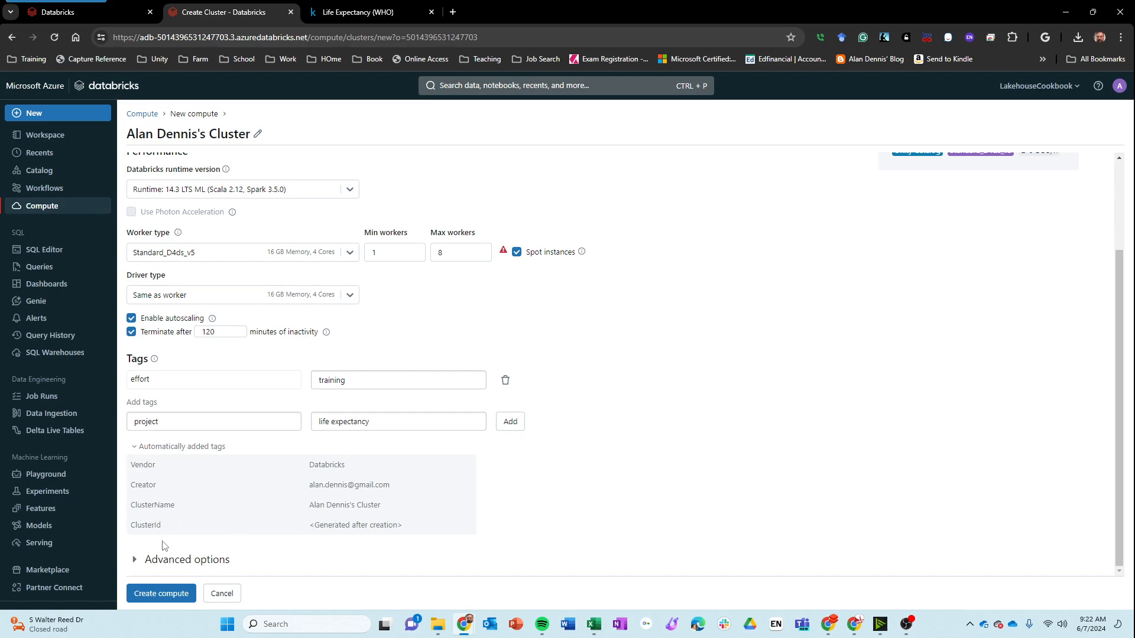
pyautogui.click(158, 562)
pyautogui.scroll(-5, 297, 513)
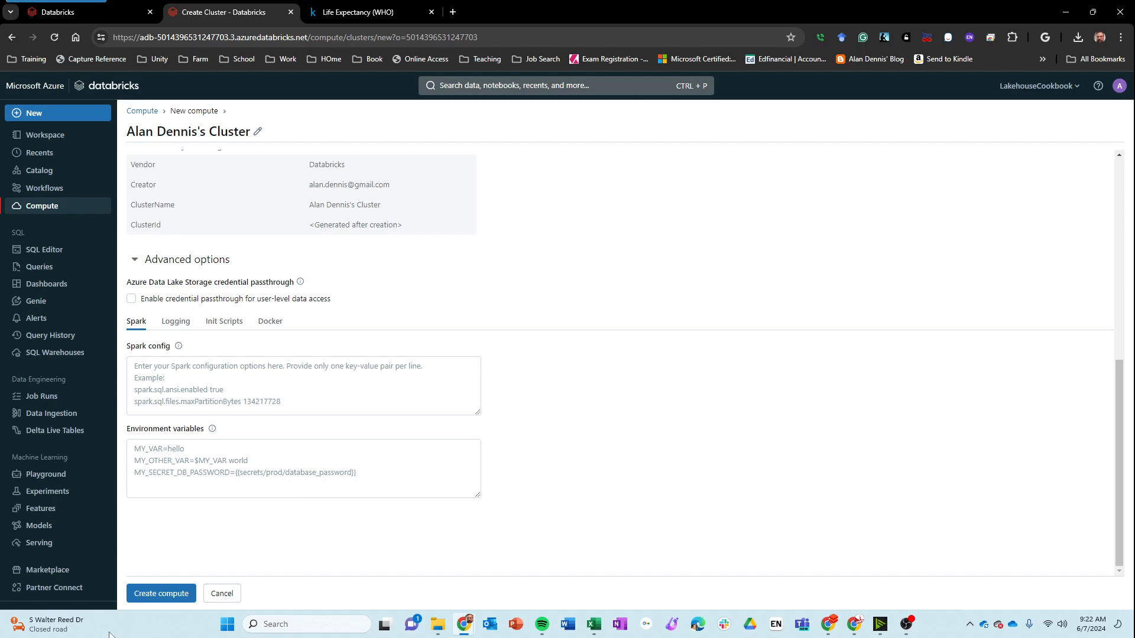
pyautogui.click(155, 594)
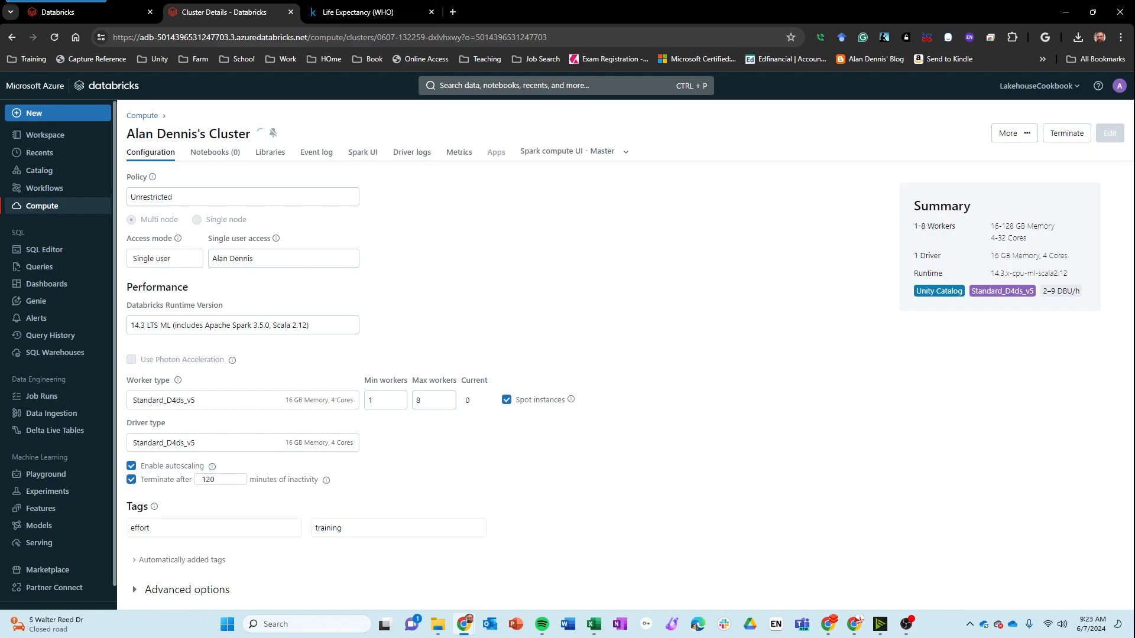
# Return to the AutoML experiment setup, assign the existing Personal Compute Cluster, and check the new cluster's startup status
pyautogui.click(97, 18)
pyautogui.click(307, 221)
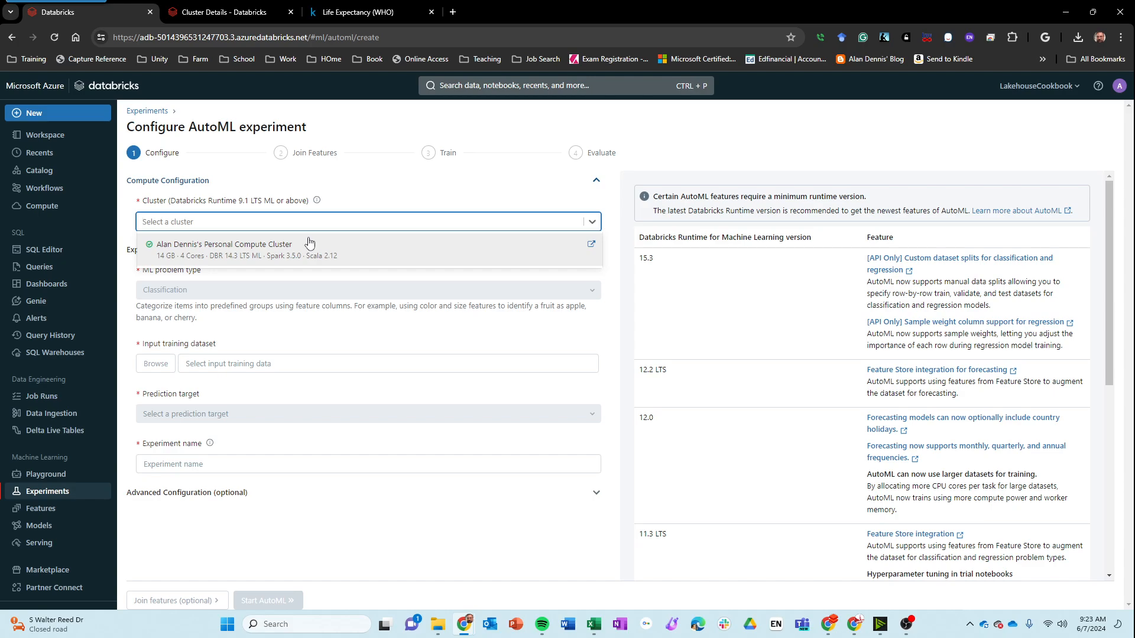
pyautogui.click(295, 258)
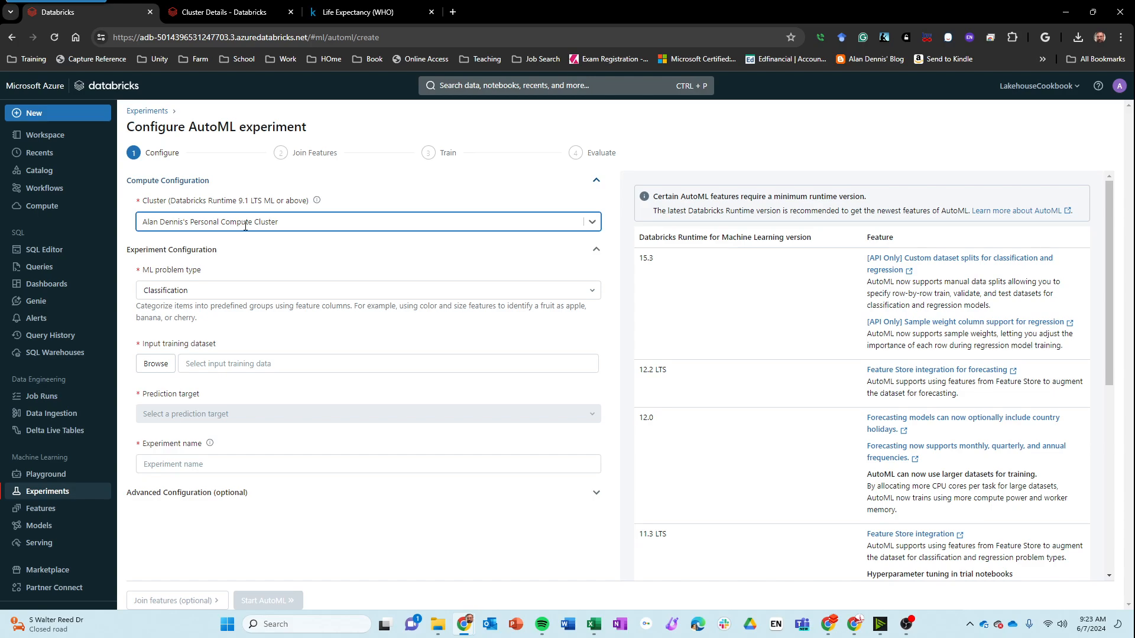
pyautogui.click(239, 14)
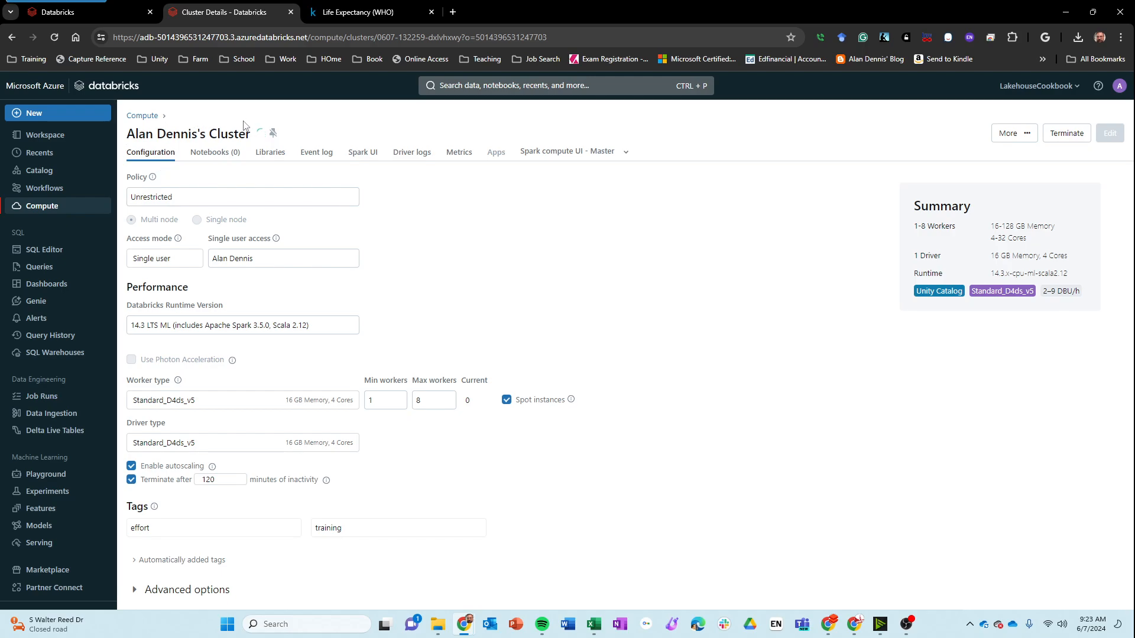
pyautogui.click(79, 13)
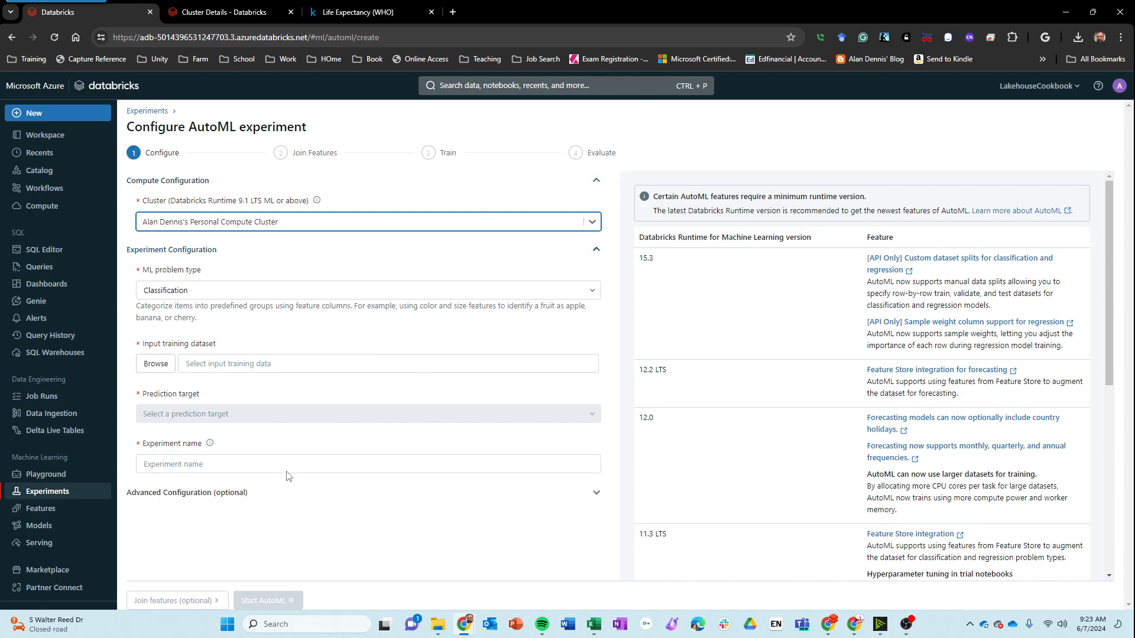
# Review the available ML problem types and set the experiment's problem type to Regression
pyautogui.click(594, 290)
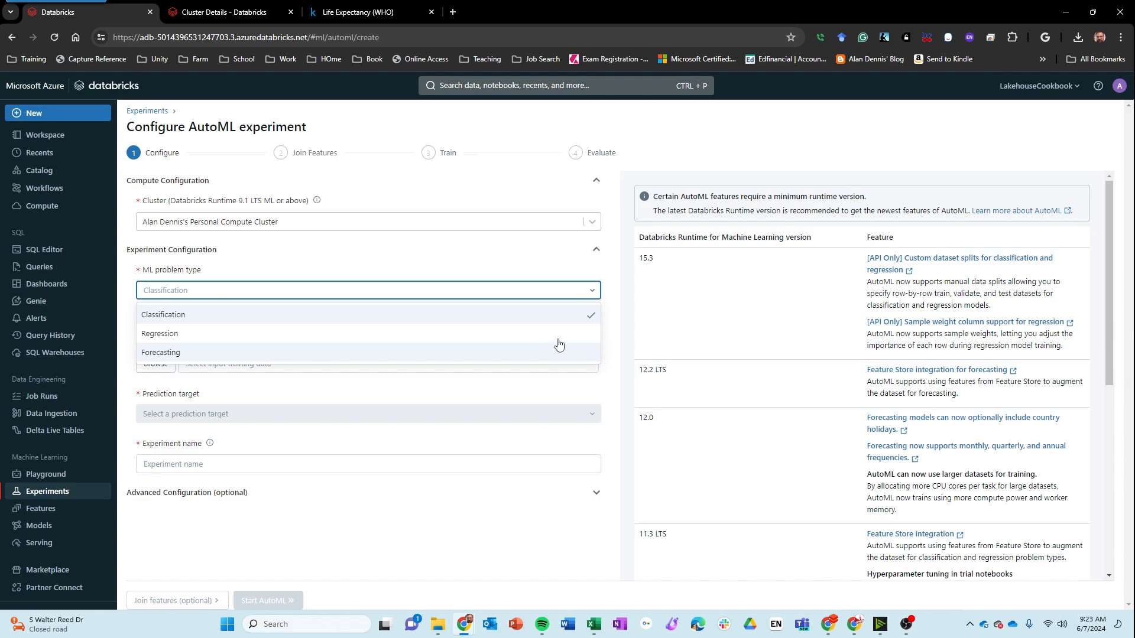
pyautogui.click(617, 390)
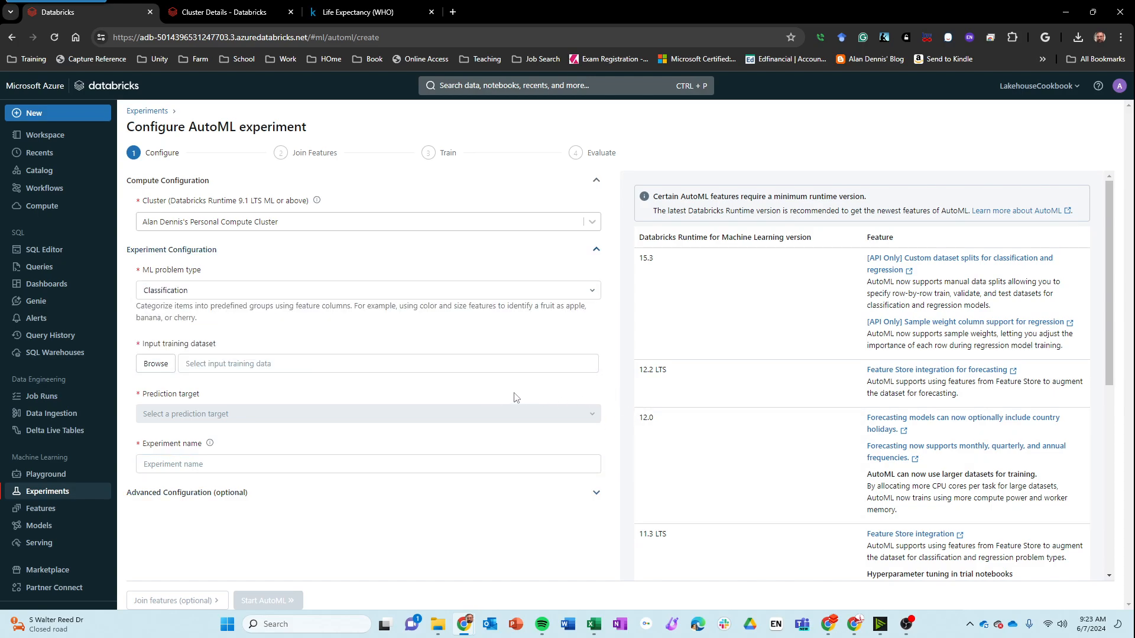
pyautogui.click(144, 366)
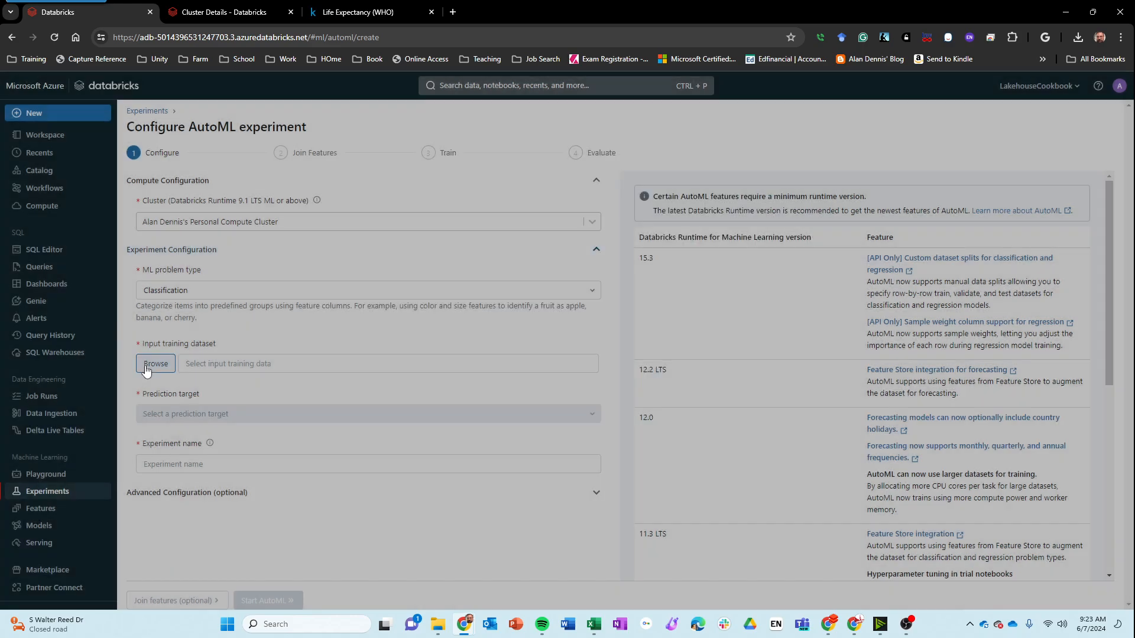
pyautogui.click(205, 290)
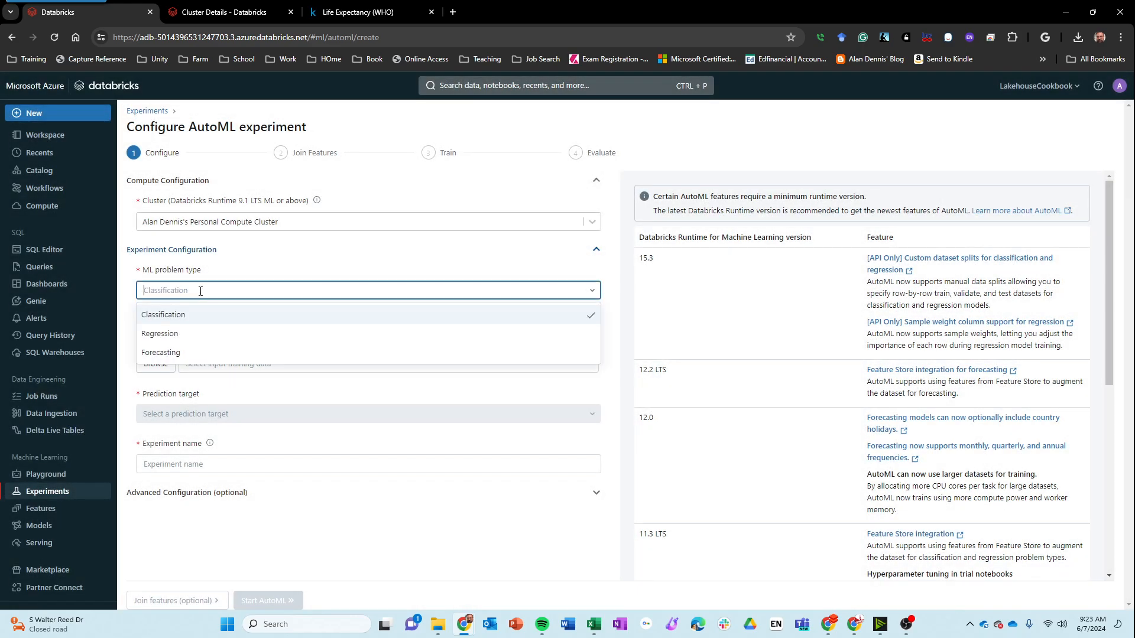
pyautogui.click(191, 335)
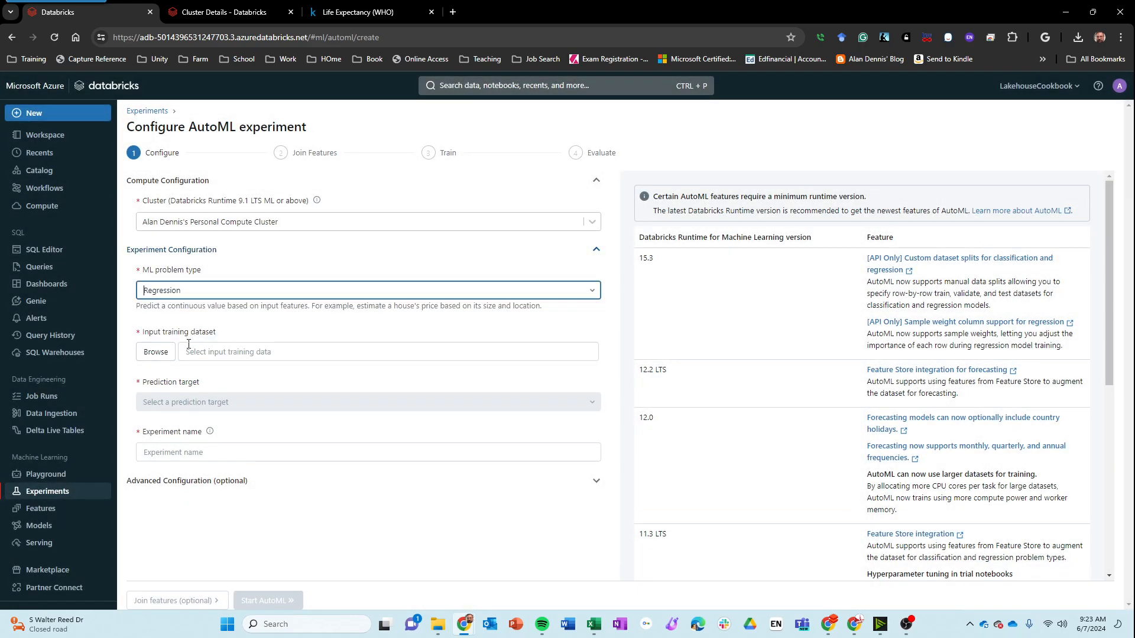
# Choose the life_expectancy_data table from the lakehousecookbook catalog's bronze database as the input training dataset
pyautogui.click(159, 353)
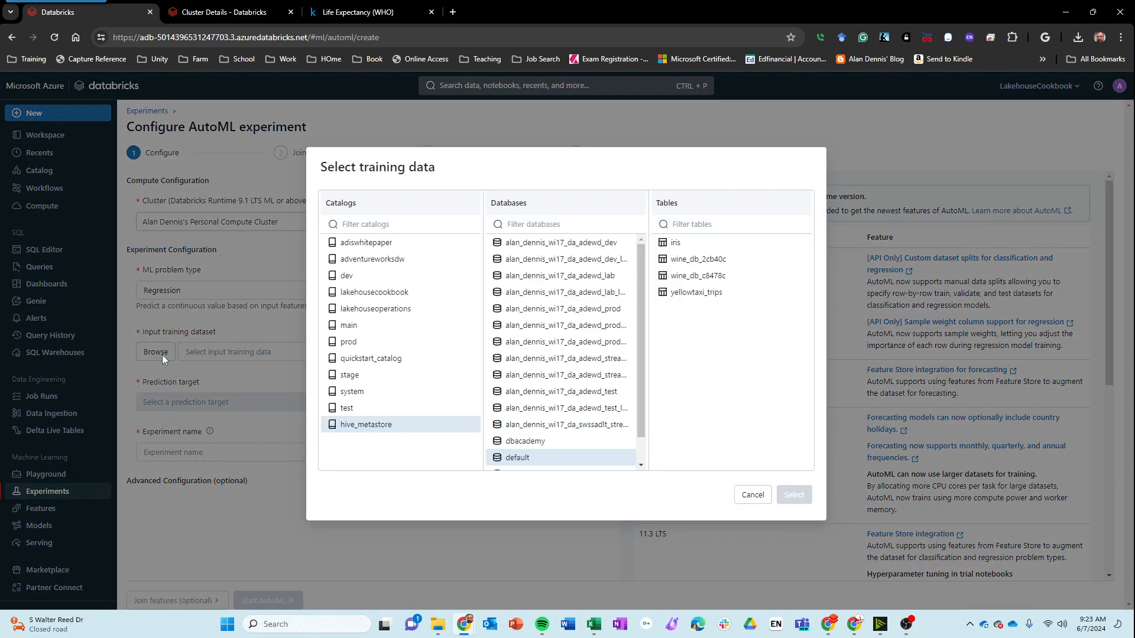
pyautogui.click(366, 266)
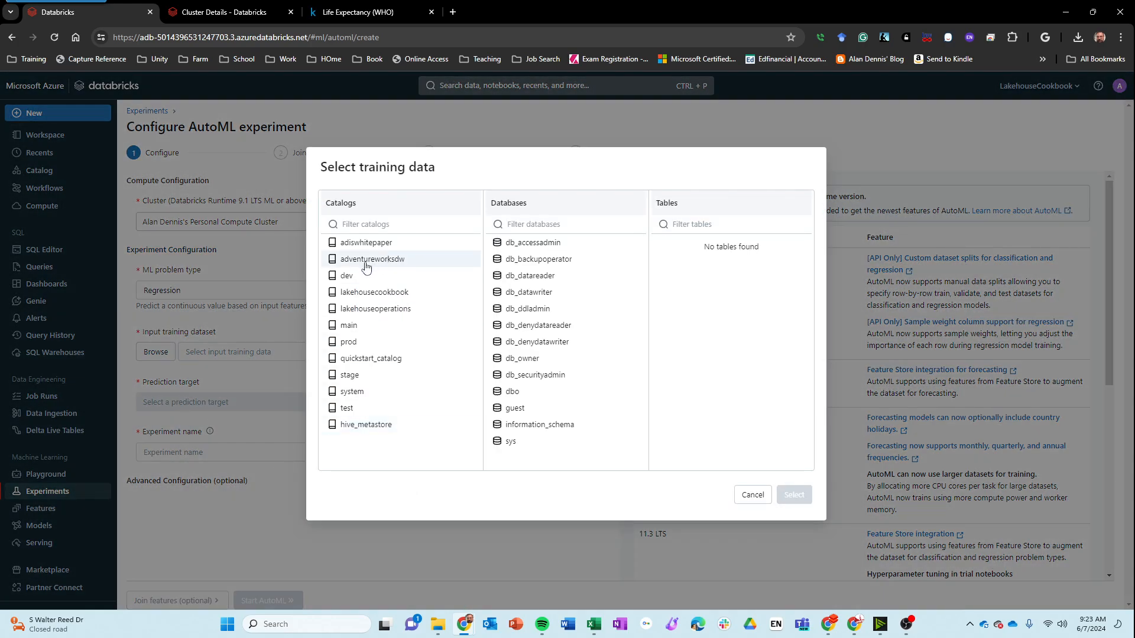
pyautogui.click(367, 299)
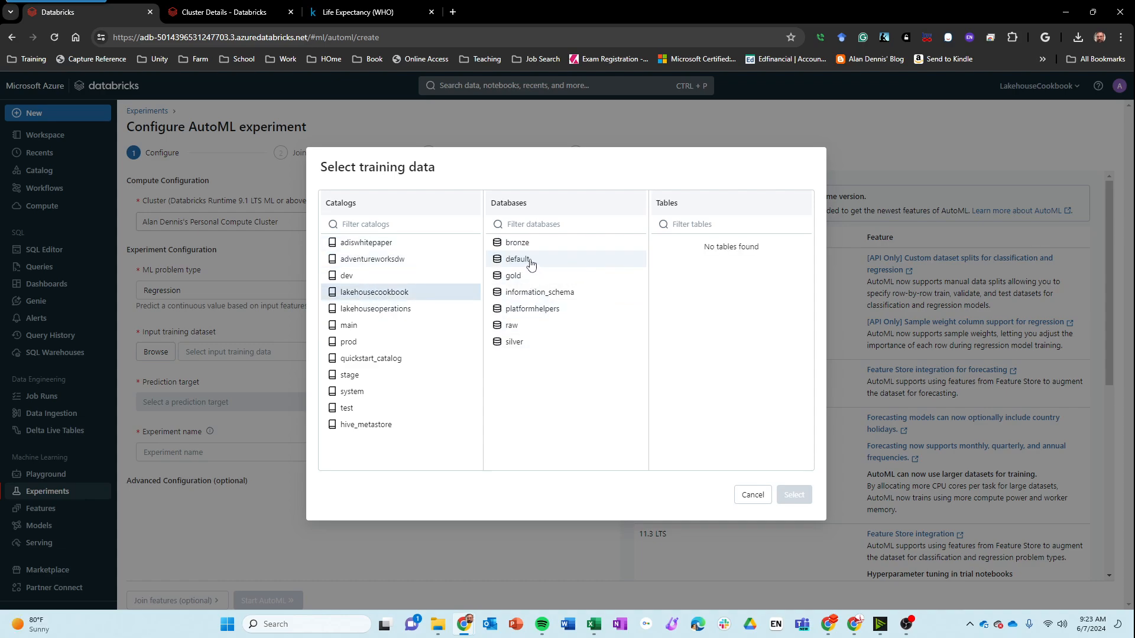
pyautogui.click(520, 242)
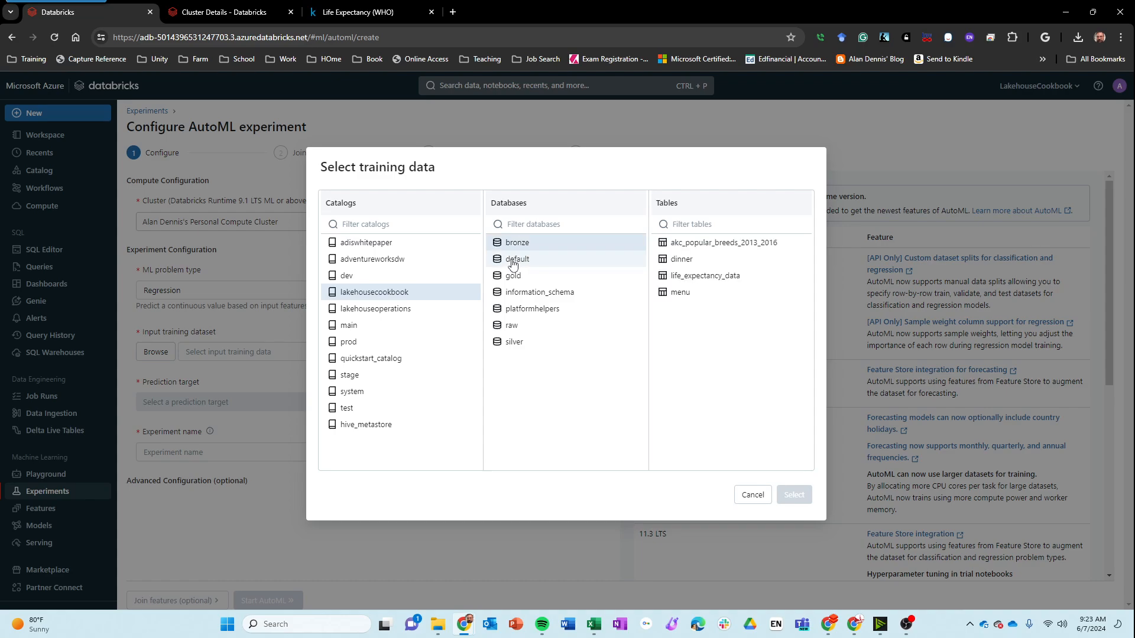
pyautogui.click(512, 261)
pyautogui.click(515, 243)
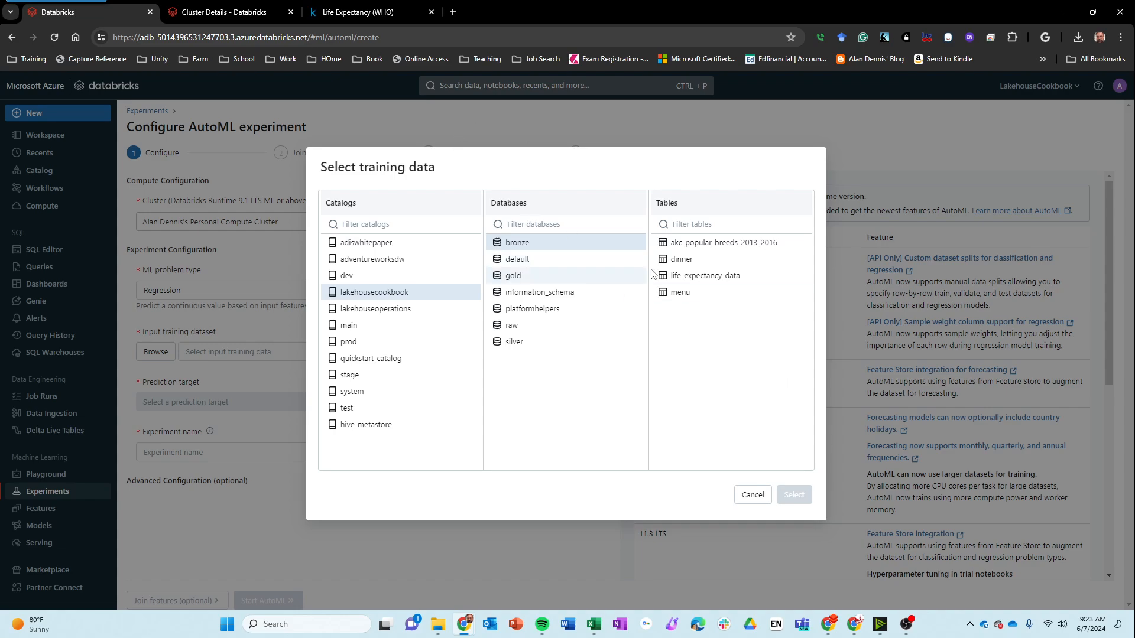
pyautogui.click(675, 278)
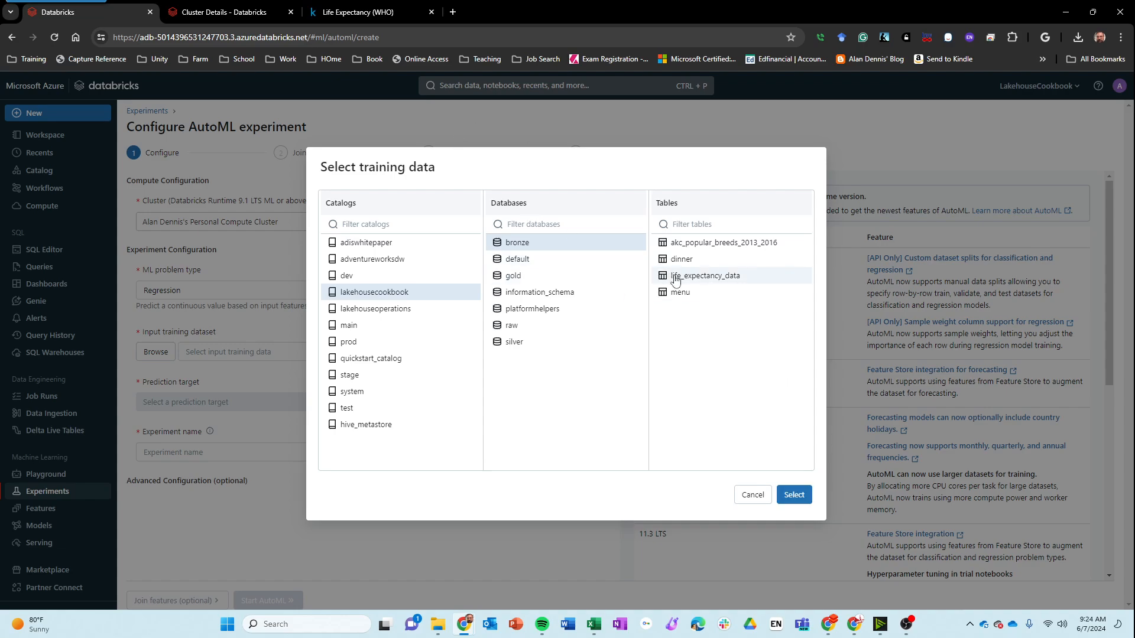
pyautogui.click(793, 494)
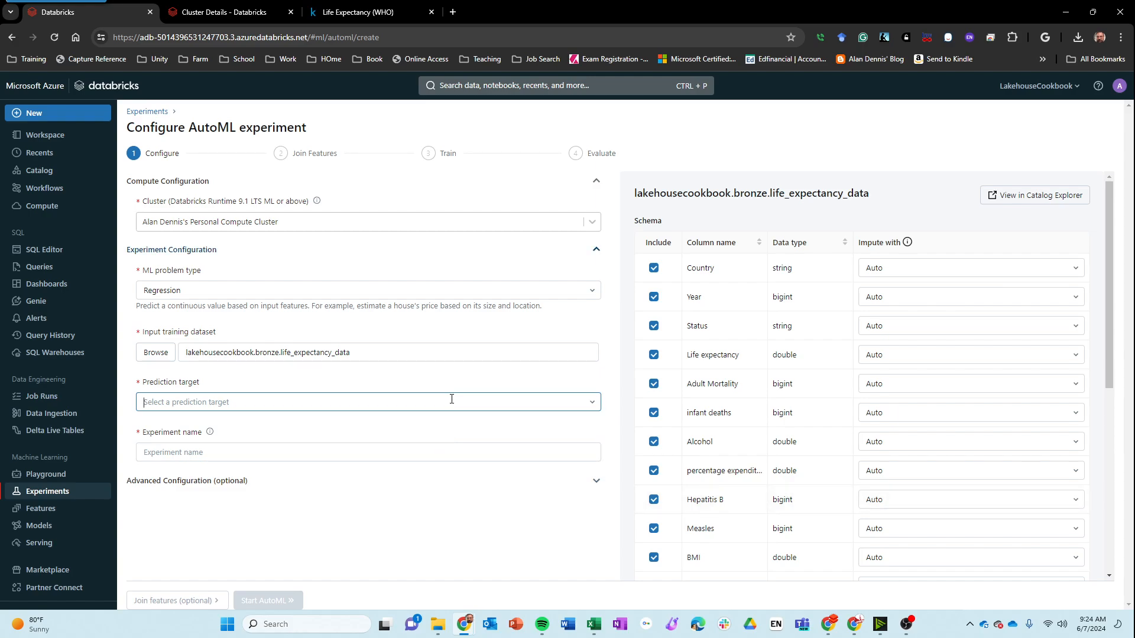
# Set the prediction target to Life expectancy and keep the suggested experiment name
pyautogui.click(488, 407)
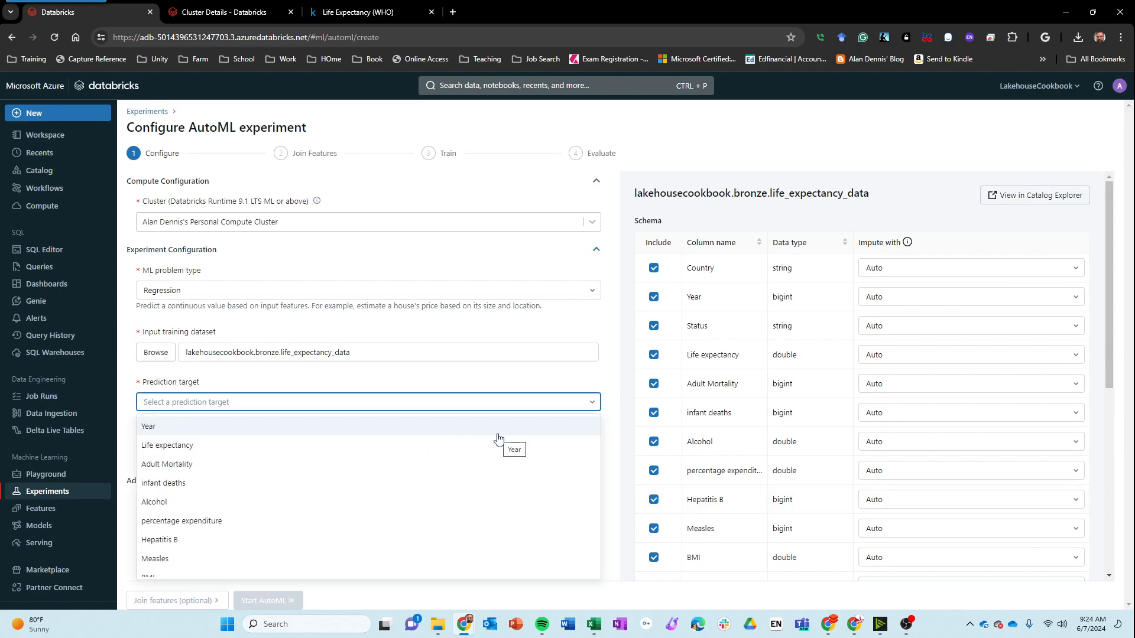
pyautogui.click(338, 451)
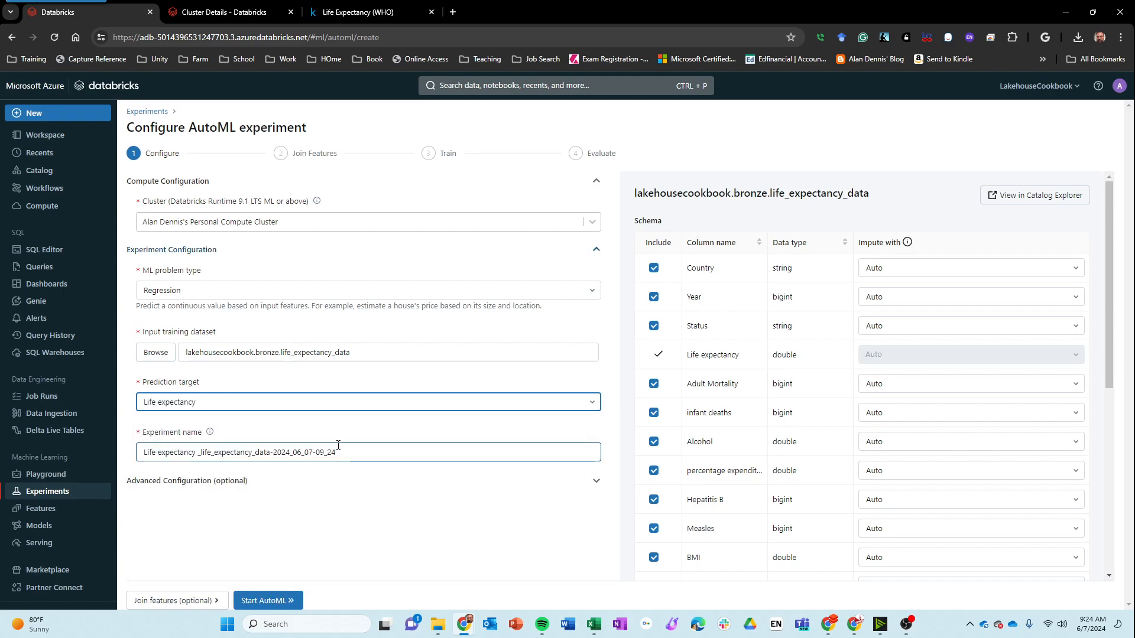
pyautogui.click(381, 452)
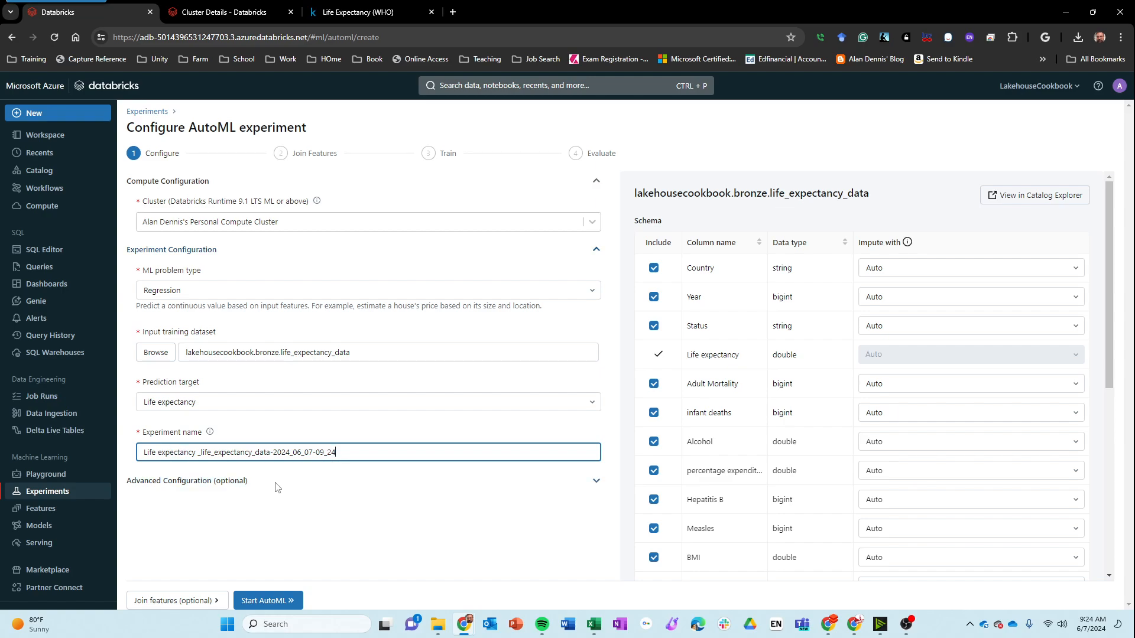
# Examine the training table's included columns, the imputation explanation, and the imputation methods offered for Adult Mortality
pyautogui.scroll(-3, 618, 563)
pyautogui.scroll(3, 618, 563)
pyautogui.scroll(-1, 977, 351)
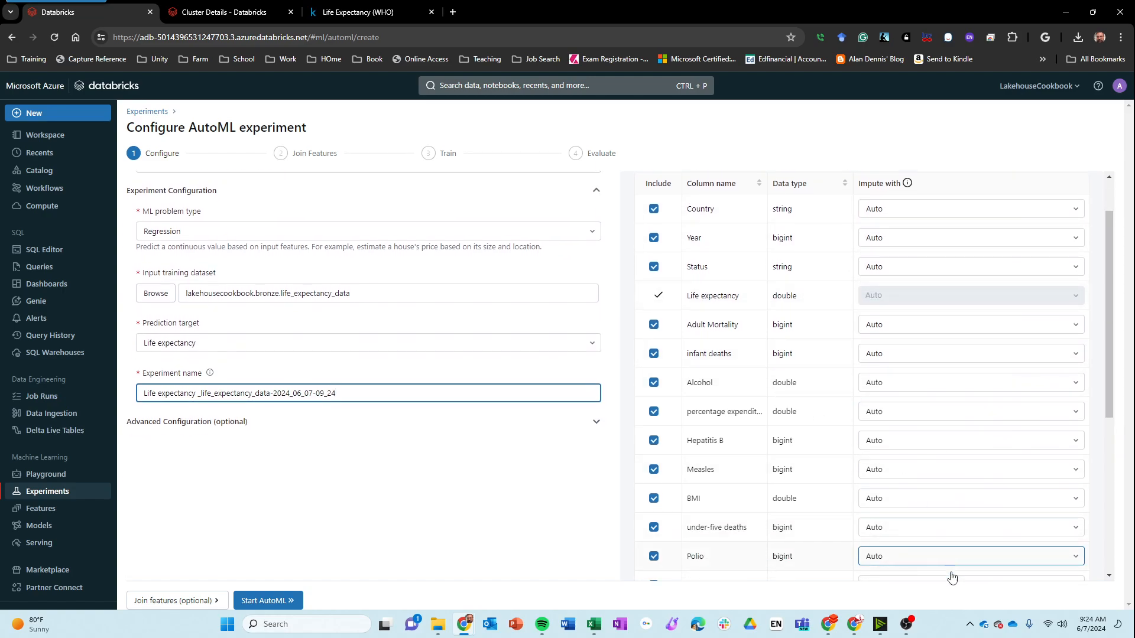
pyautogui.scroll(1, 955, 549)
pyautogui.moveTo(907, 242)
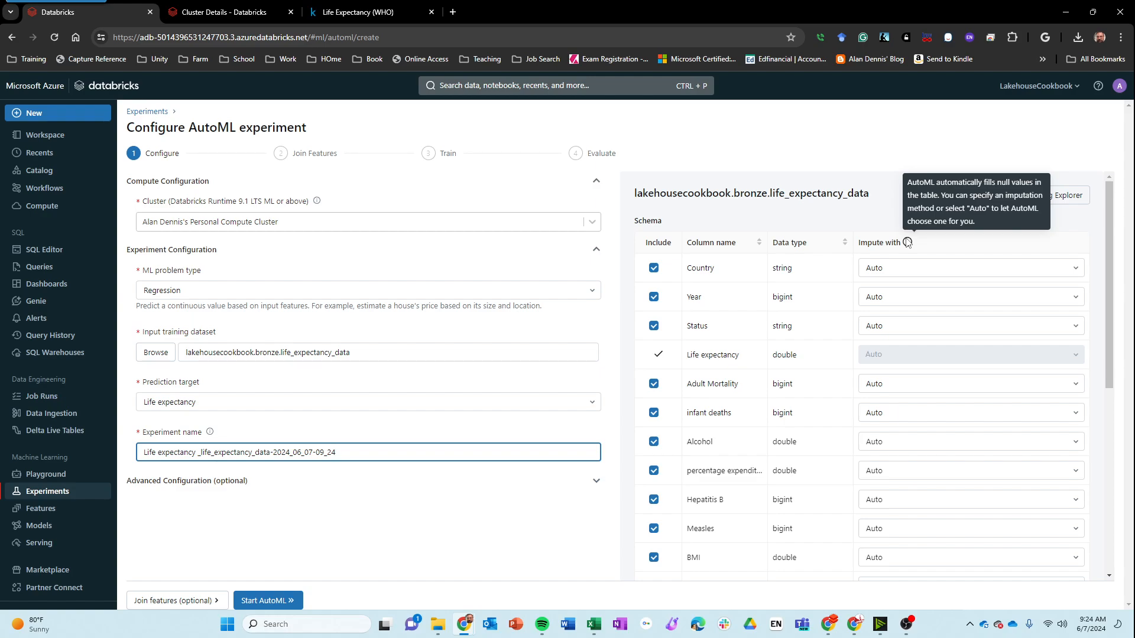
pyautogui.scroll(-2, 969, 401)
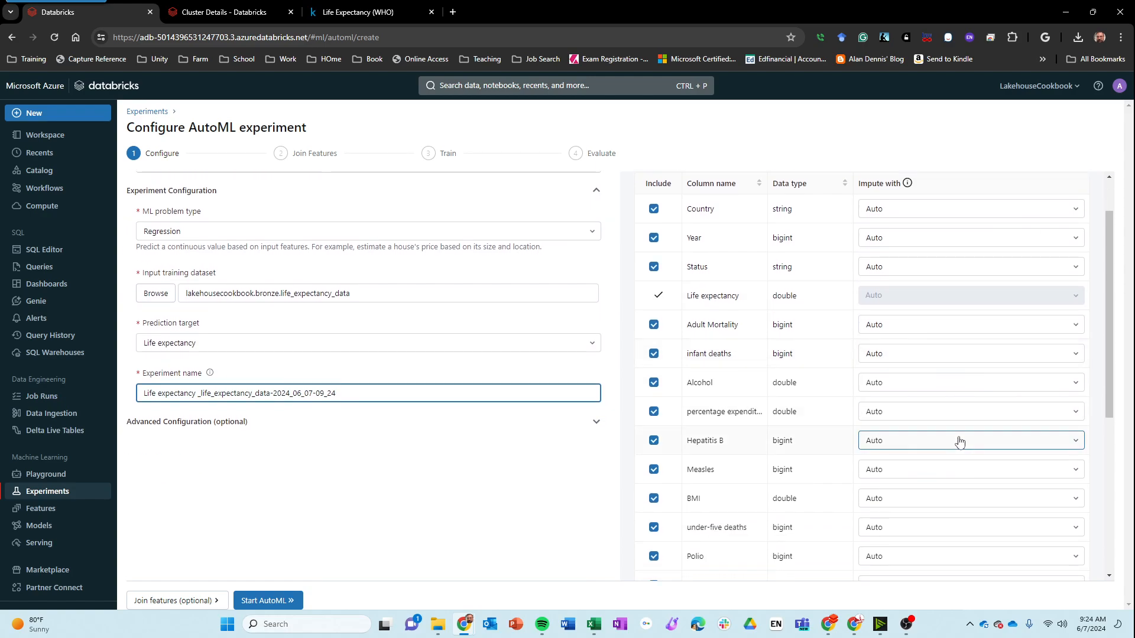
pyautogui.click(898, 267)
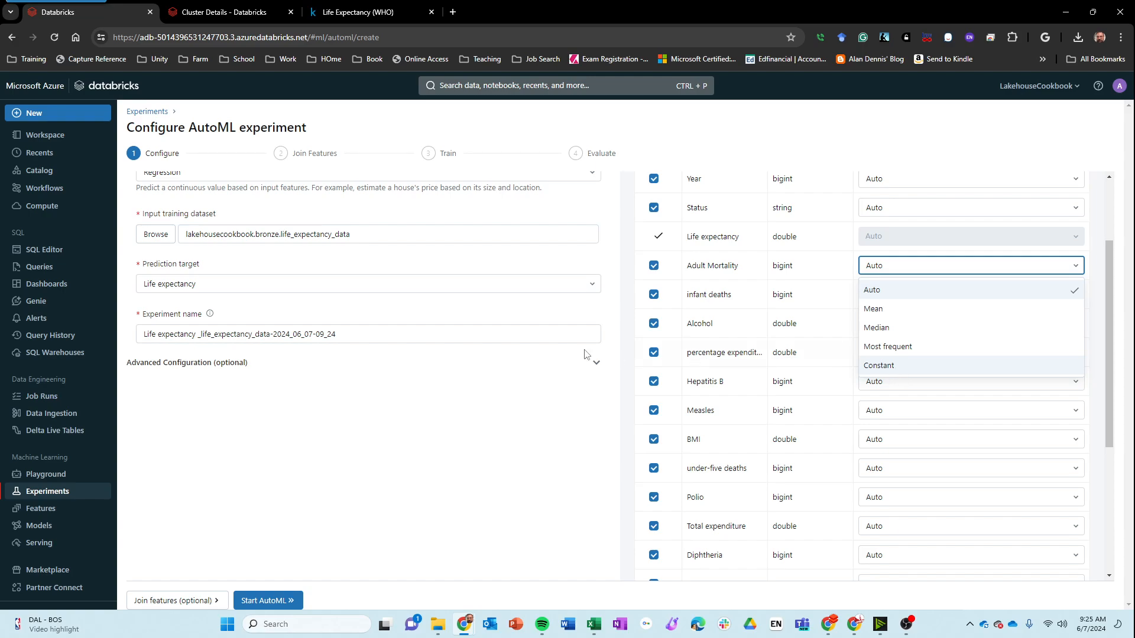
pyautogui.click(531, 403)
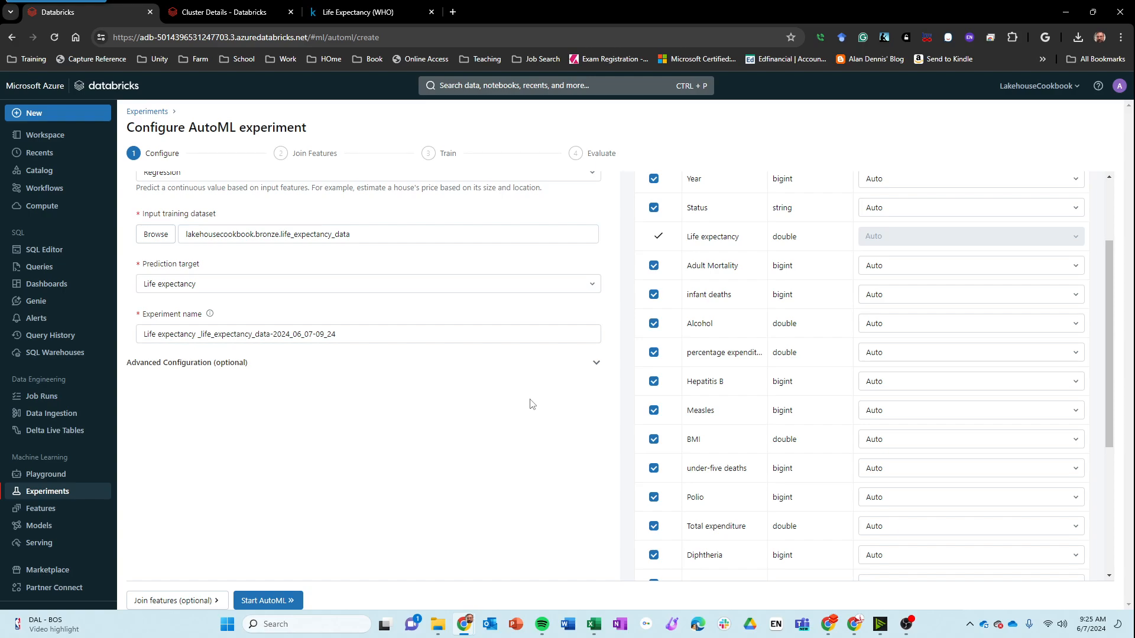
# Check the remaining schema columns and start the AutoML run
pyautogui.scroll(-4, 517, 410)
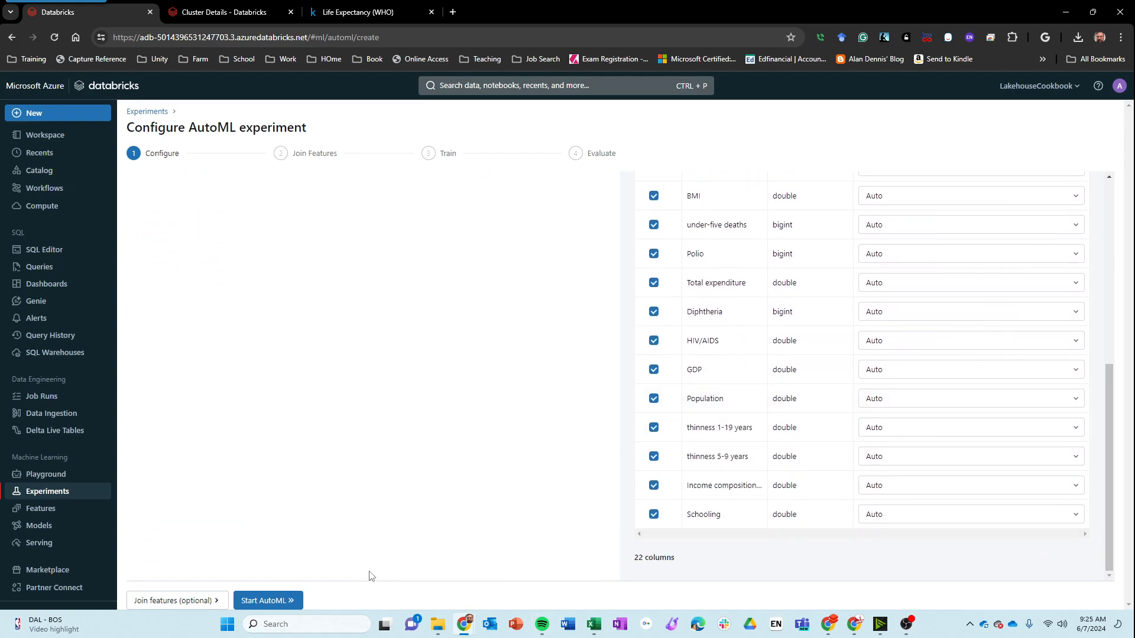
pyautogui.click(263, 601)
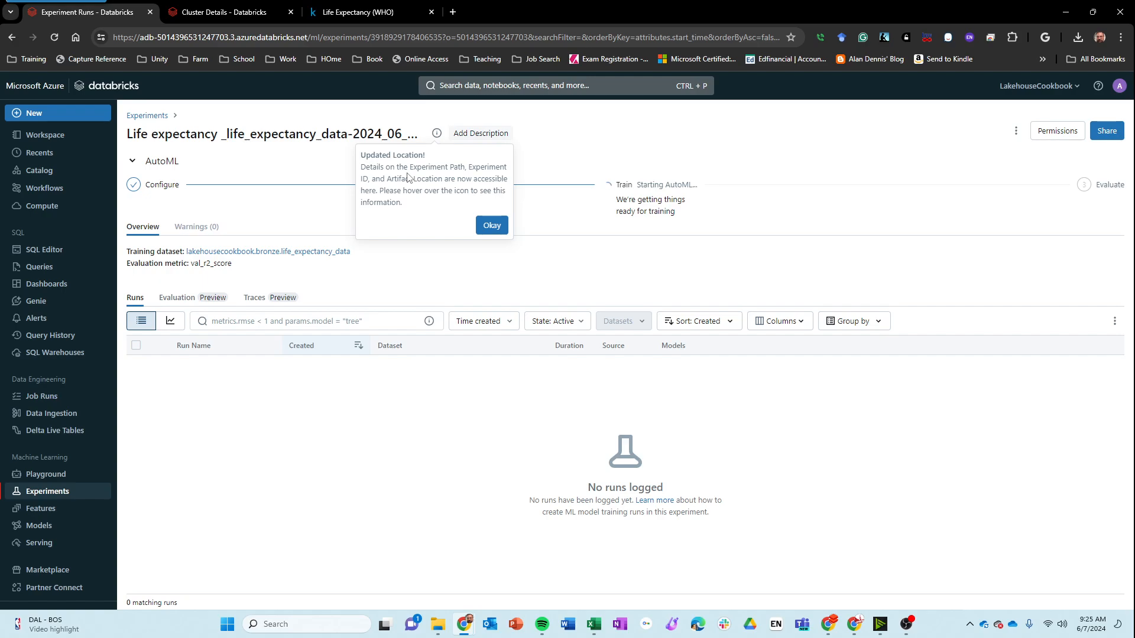
# Check the experiment's path details and open its generated life expectancy folder under databricks_automl in the workspace's user folder
pyautogui.moveTo(437, 137)
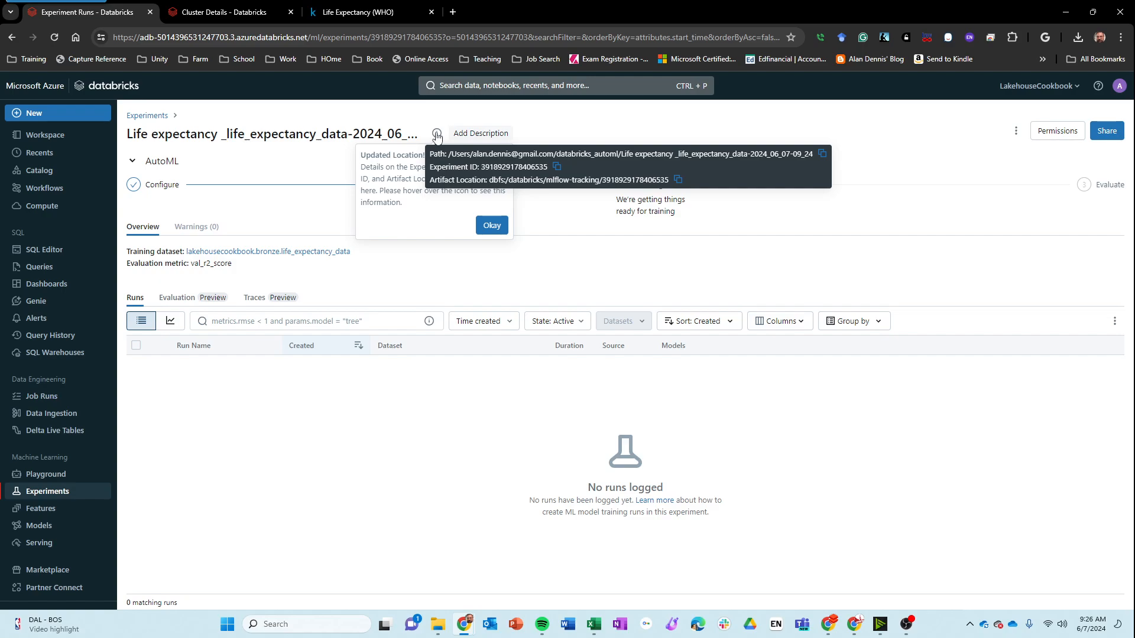
pyautogui.hotkey('ctrl', 'Tab')
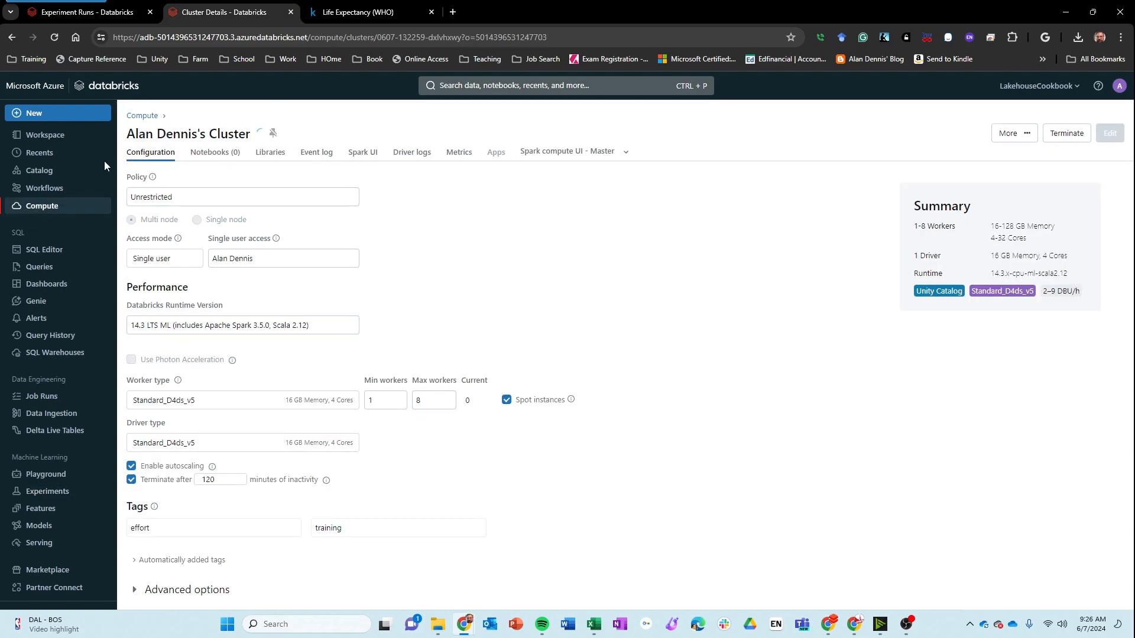
pyautogui.click(53, 135)
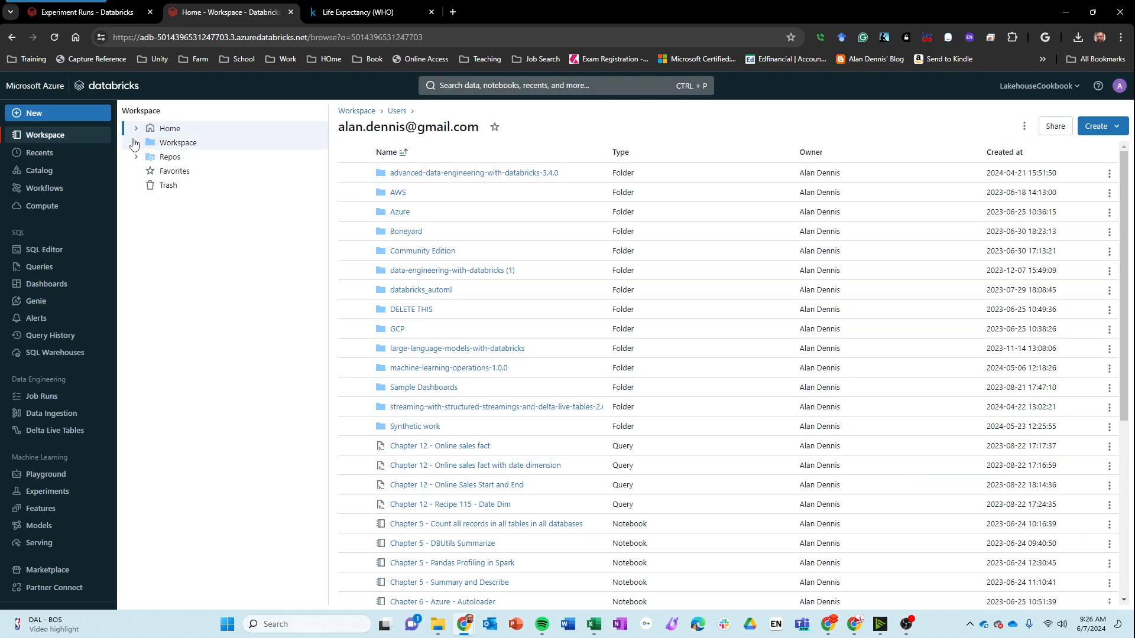
pyautogui.click(135, 143)
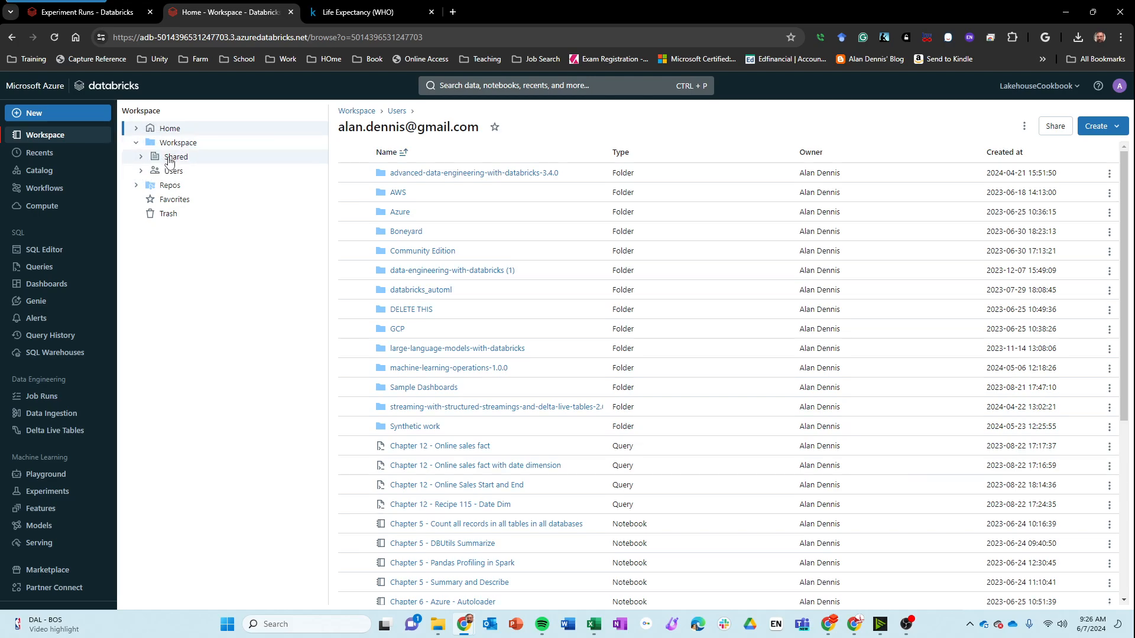
pyautogui.click(141, 171)
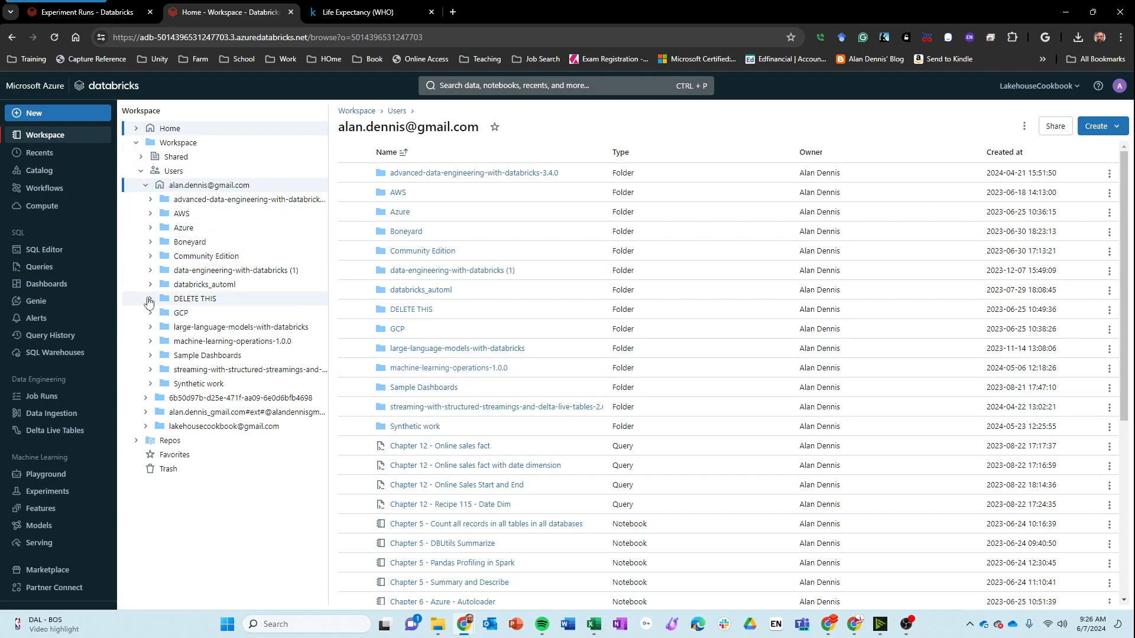
pyautogui.click(151, 284)
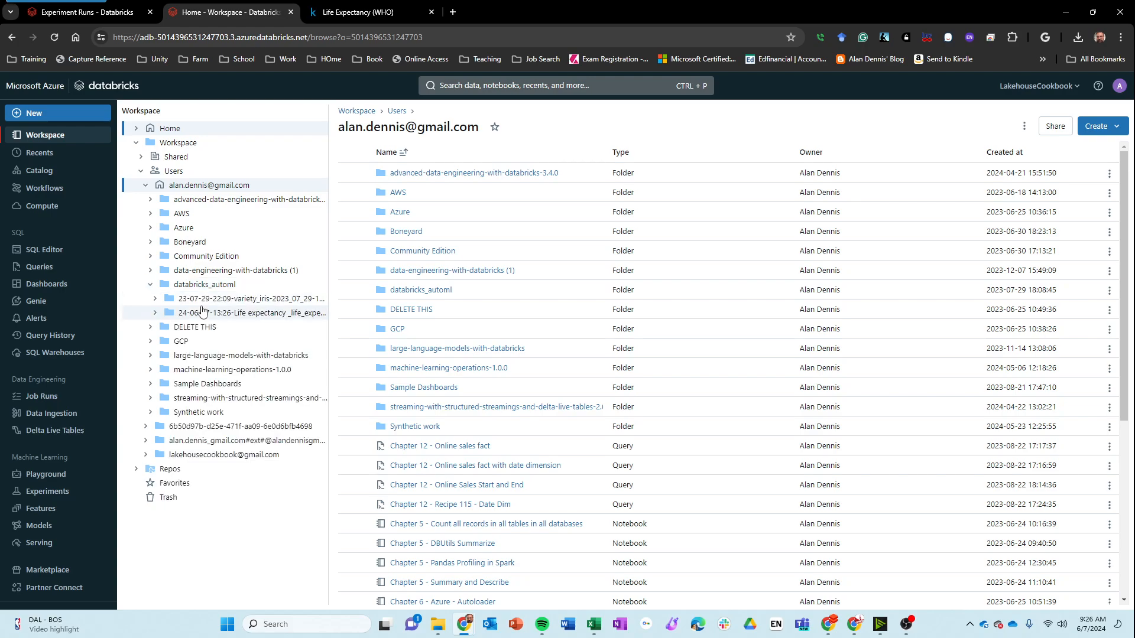
pyautogui.click(289, 314)
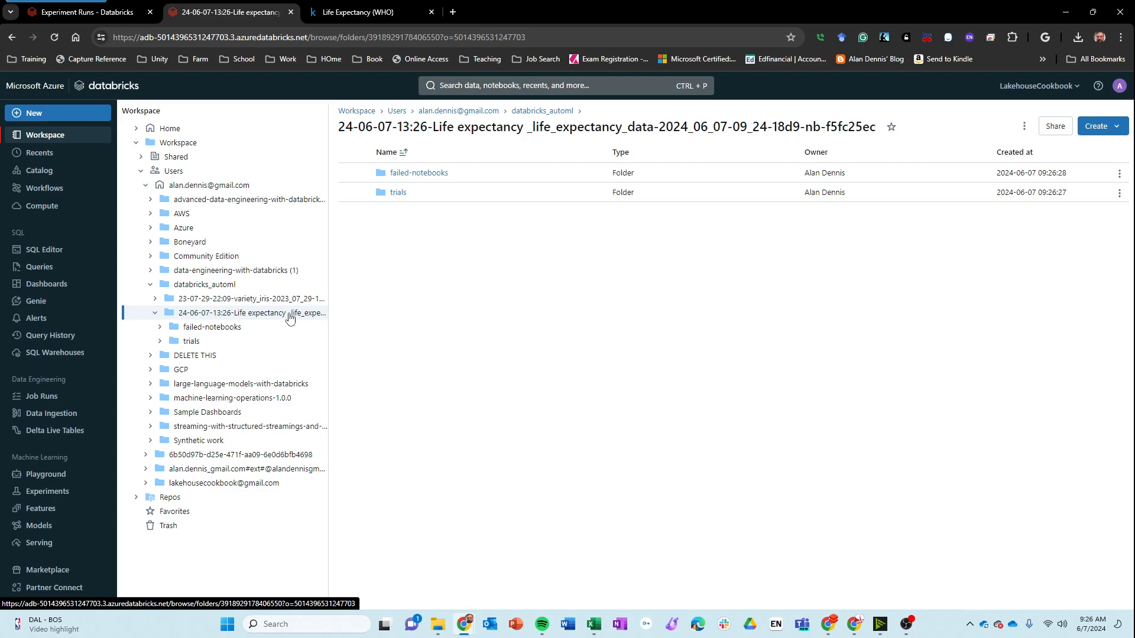
# Return to the AutoML experiment page and dismiss the updated-location notice
pyautogui.click(112, 12)
pyautogui.click(494, 225)
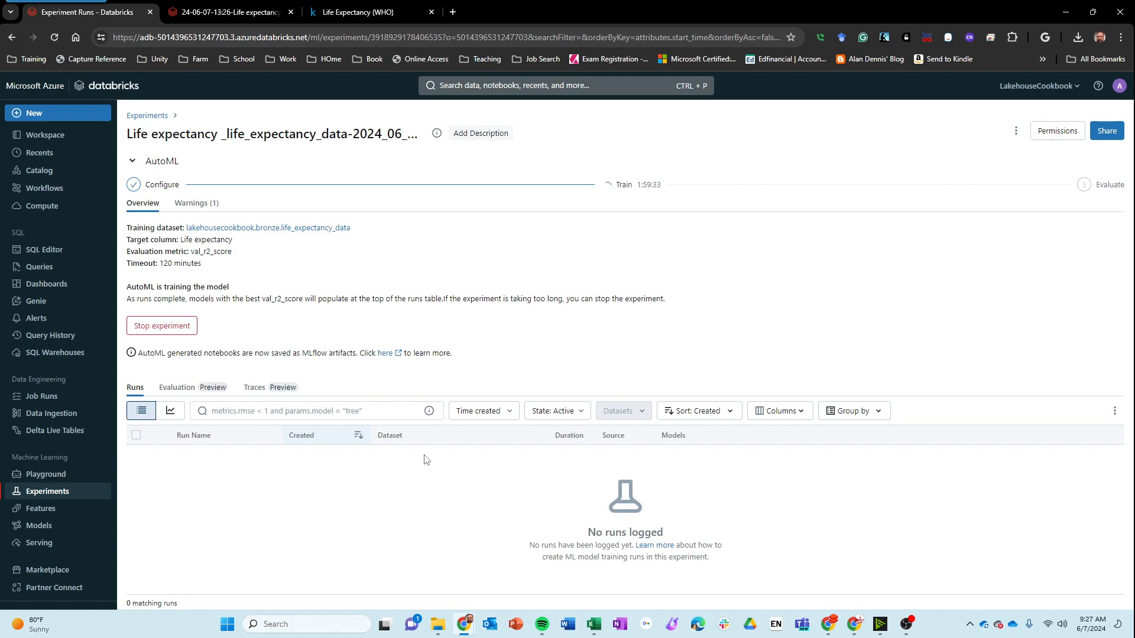
# Examine the per-column statistics of Life Expectancy Data.csv on the Kaggle dataset page, from Country through infant deaths
pyautogui.click(388, 16)
pyautogui.scroll(5, 606, 417)
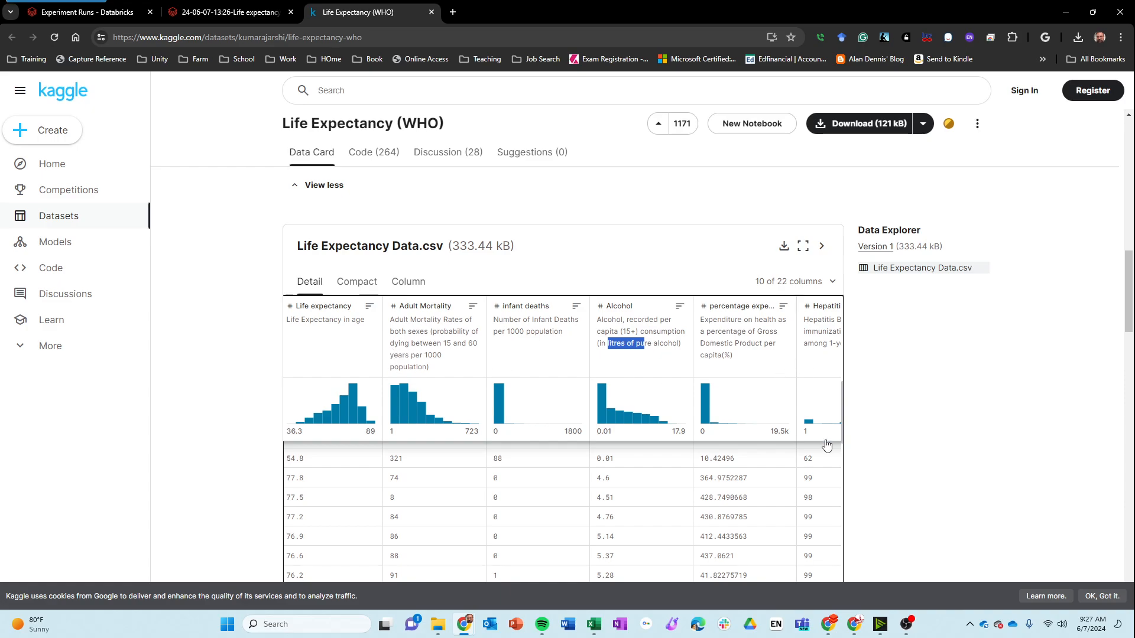
pyautogui.scroll(-1, 826, 445)
pyautogui.scroll(2, 826, 445)
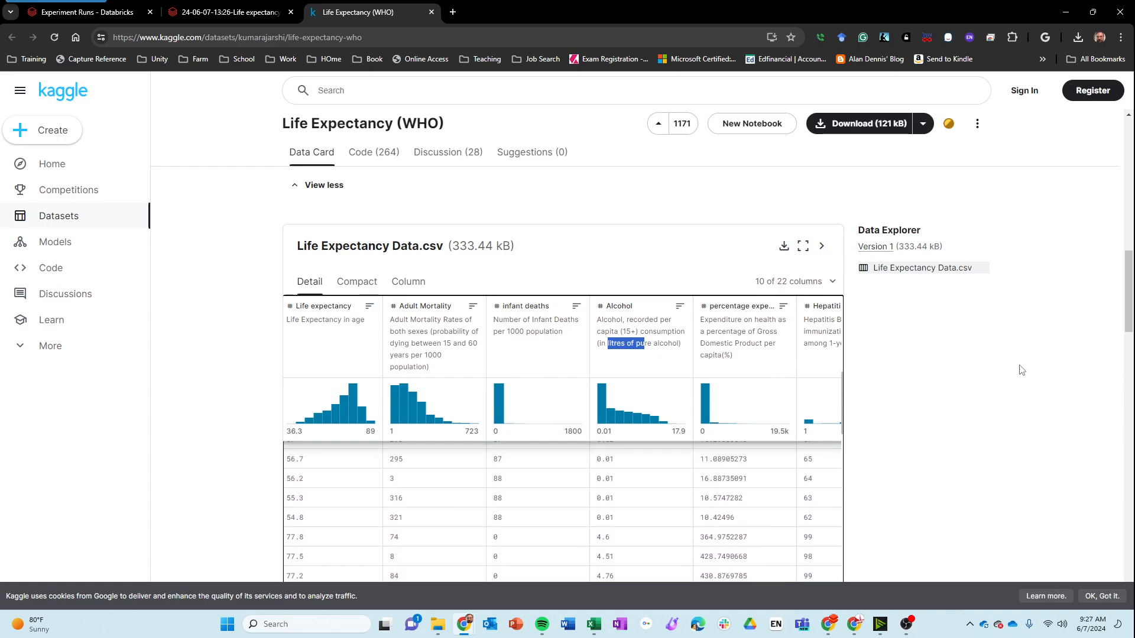
pyautogui.scroll(-3, 969, 440)
pyautogui.scroll(3, 955, 438)
pyautogui.click(413, 289)
pyautogui.scroll(-5, 731, 412)
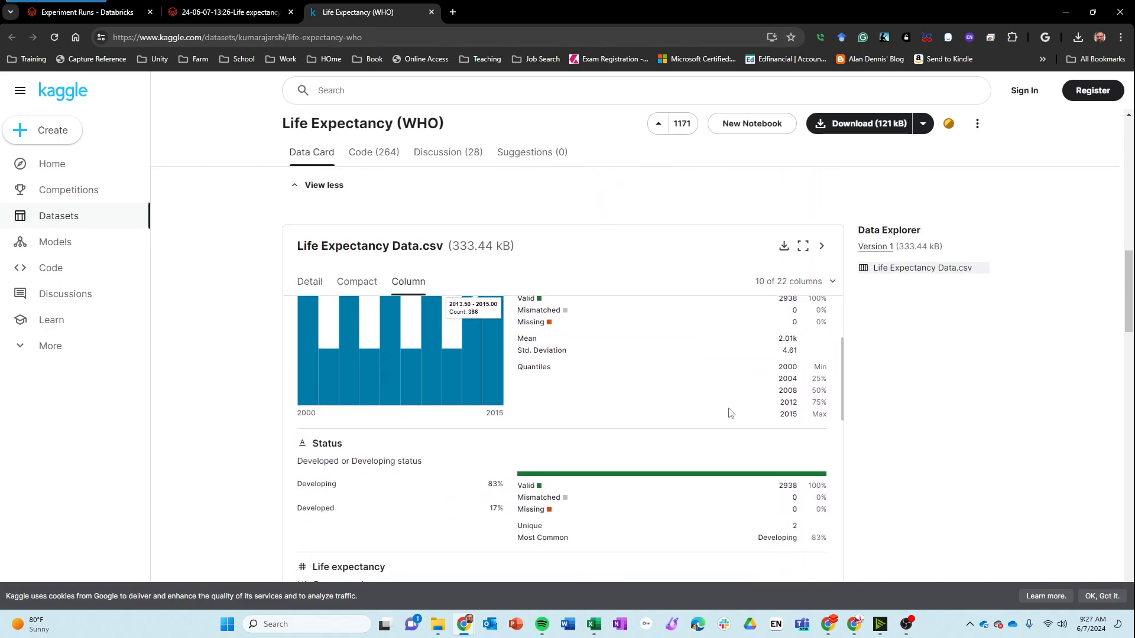
pyautogui.scroll(5, 731, 413)
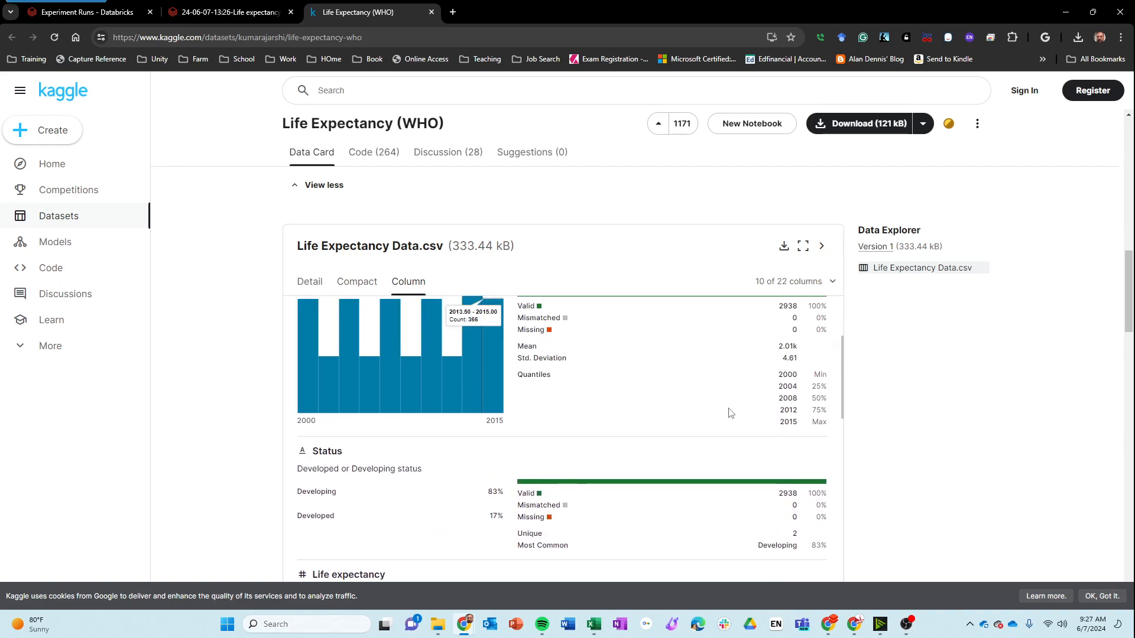
pyautogui.scroll(-3, 730, 413)
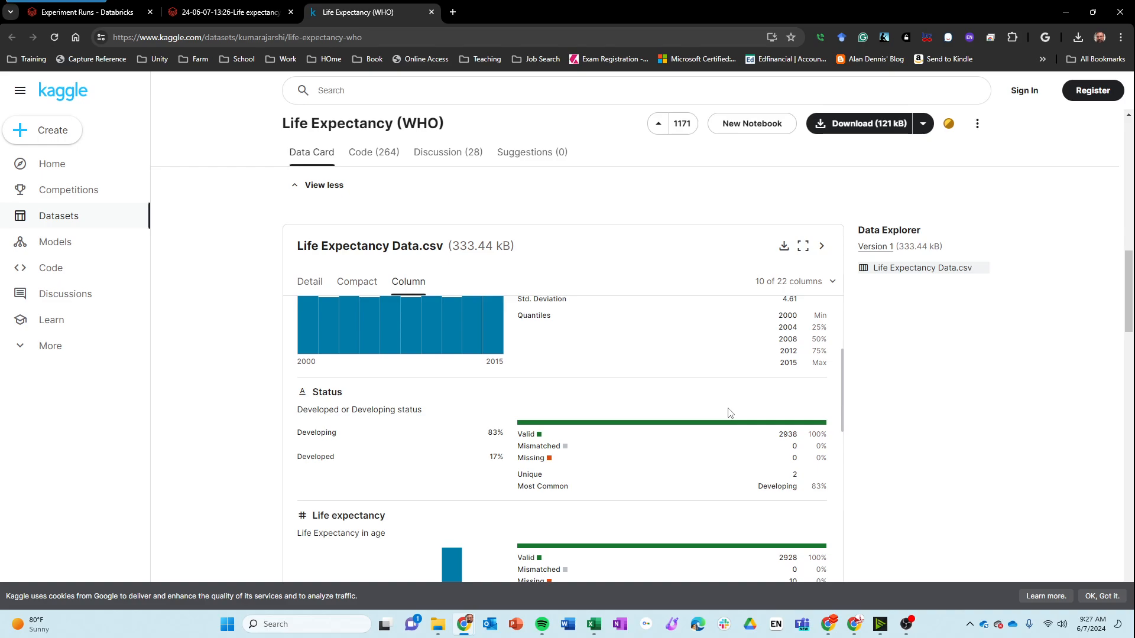
pyautogui.scroll(-8, 559, 393)
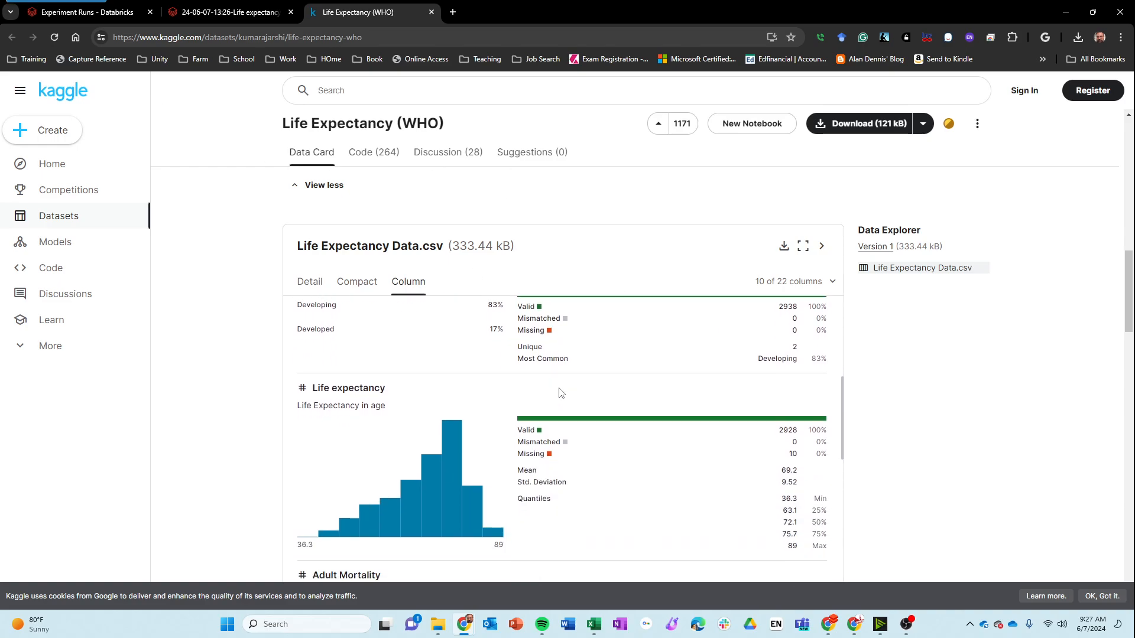
pyautogui.scroll(1, 561, 393)
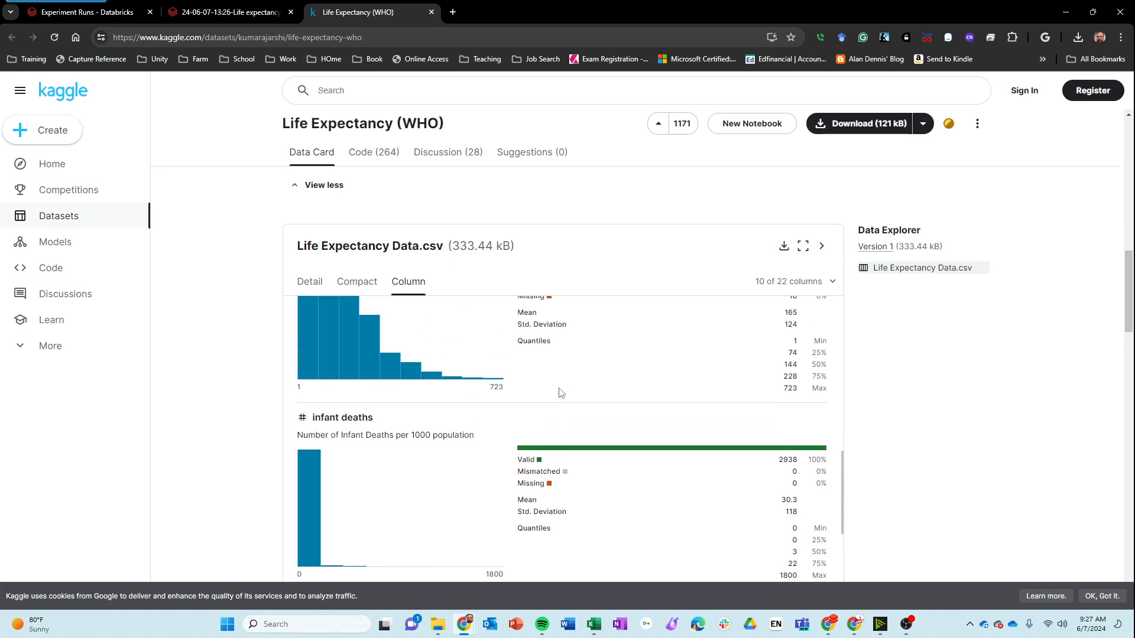
pyautogui.scroll(6, 560, 393)
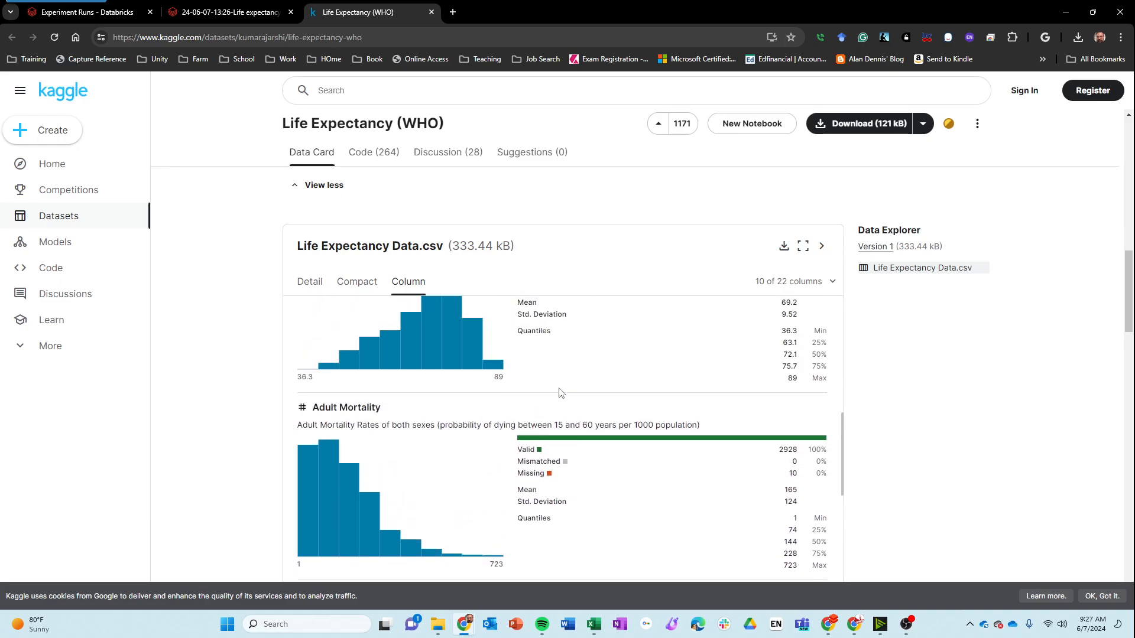
pyautogui.scroll(4, 560, 393)
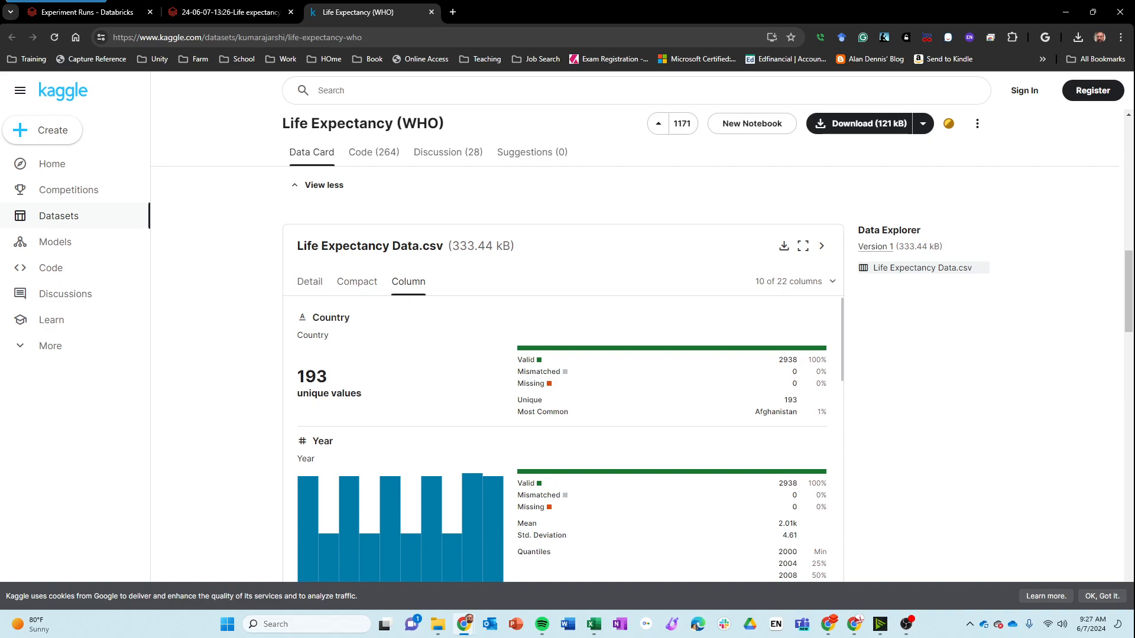
# Look into the training data storage run of the AutoML experiment, go back and reload the experiment page
pyautogui.click(108, 16)
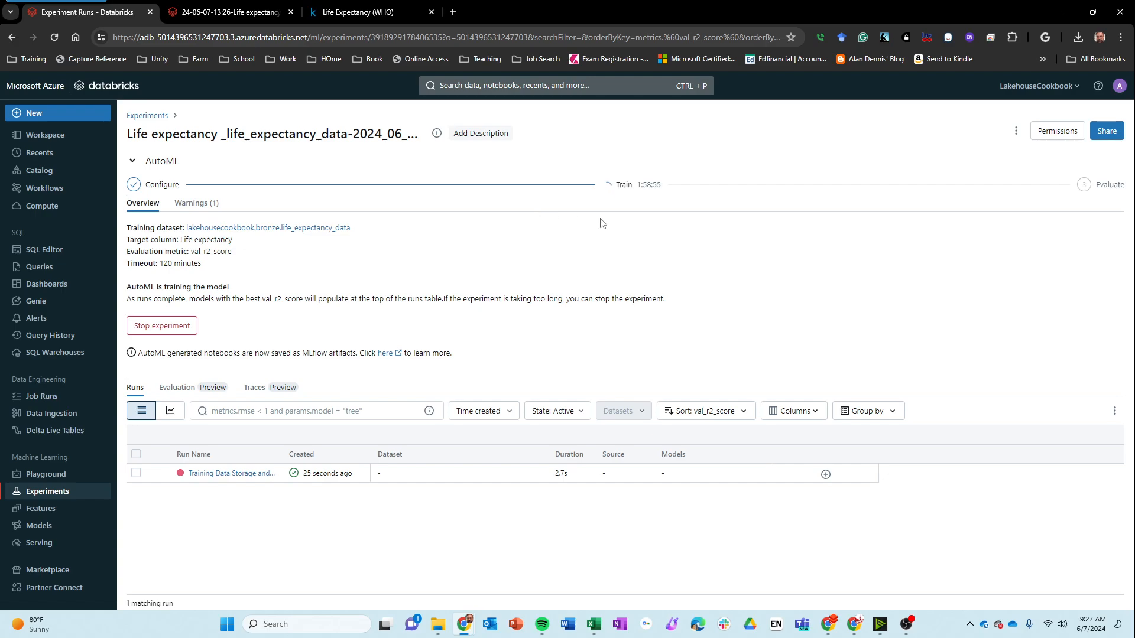
pyautogui.click(225, 474)
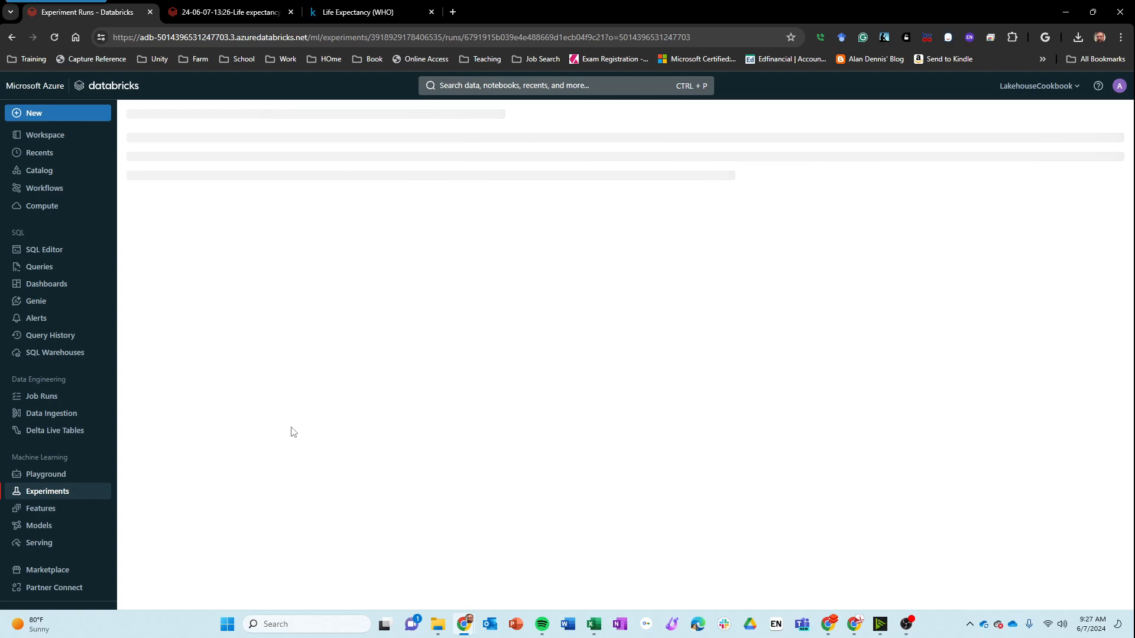
pyautogui.hotkey('alt', 'Left')
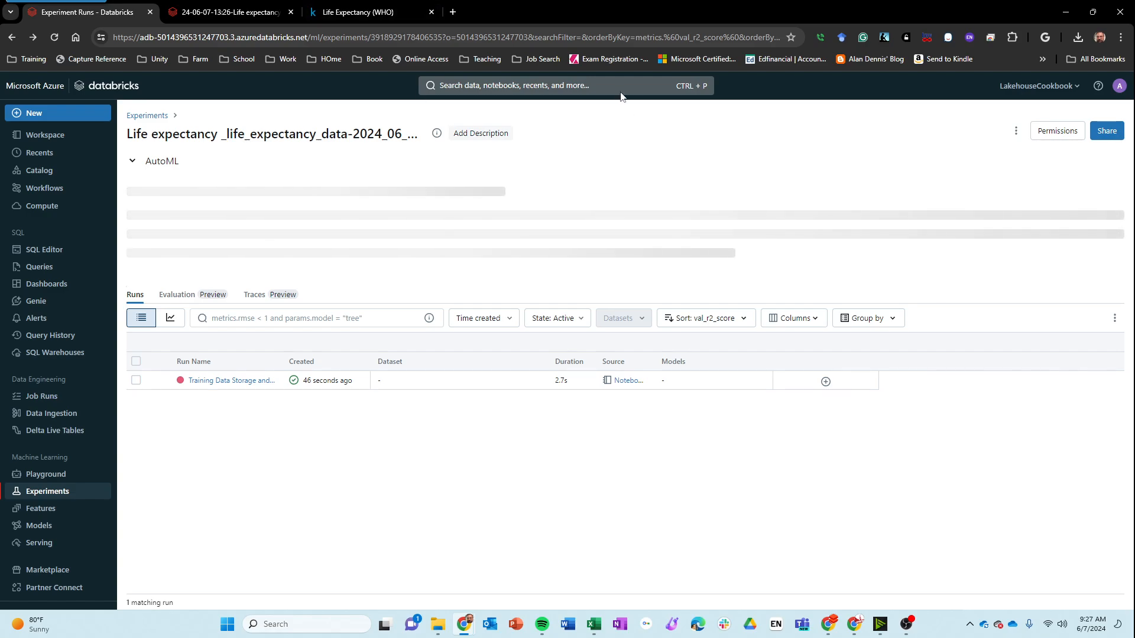
pyautogui.click(608, 33)
pyautogui.press('Return')
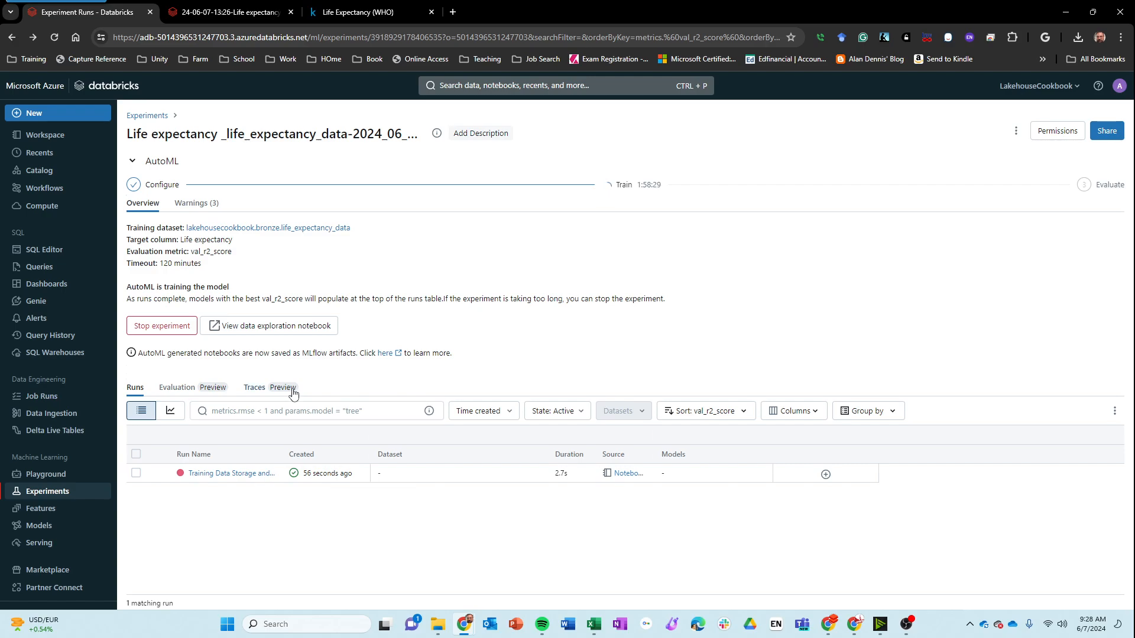
# Open the AutoML data exploration notebook and review its data-loading code up to the pandas-profiling comment
pyautogui.click(299, 326)
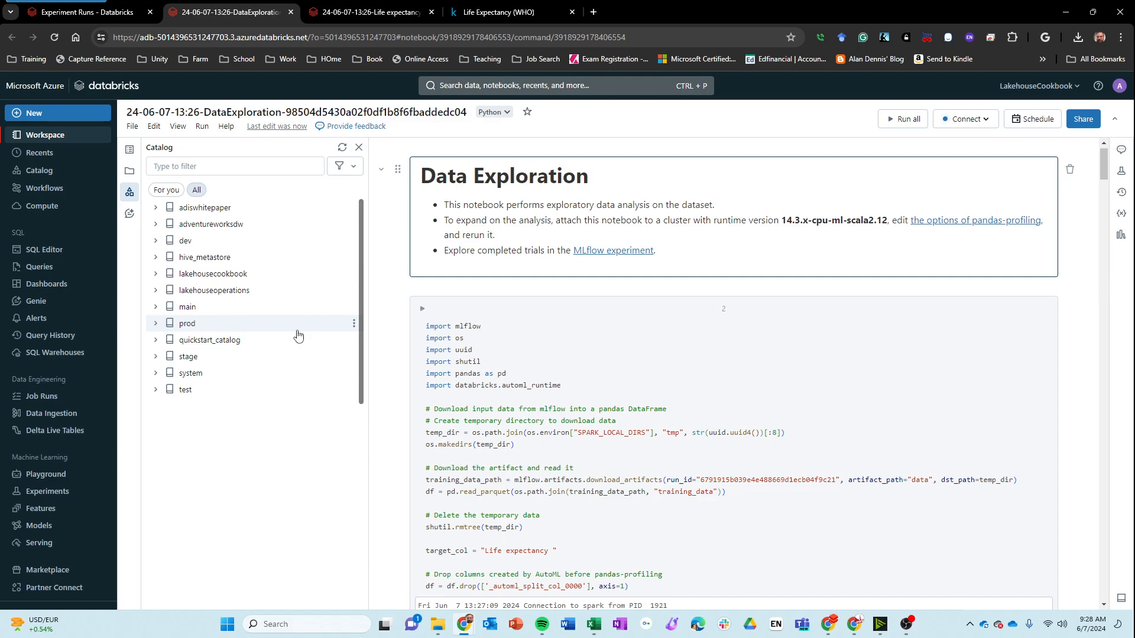
pyautogui.scroll(-5, 765, 391)
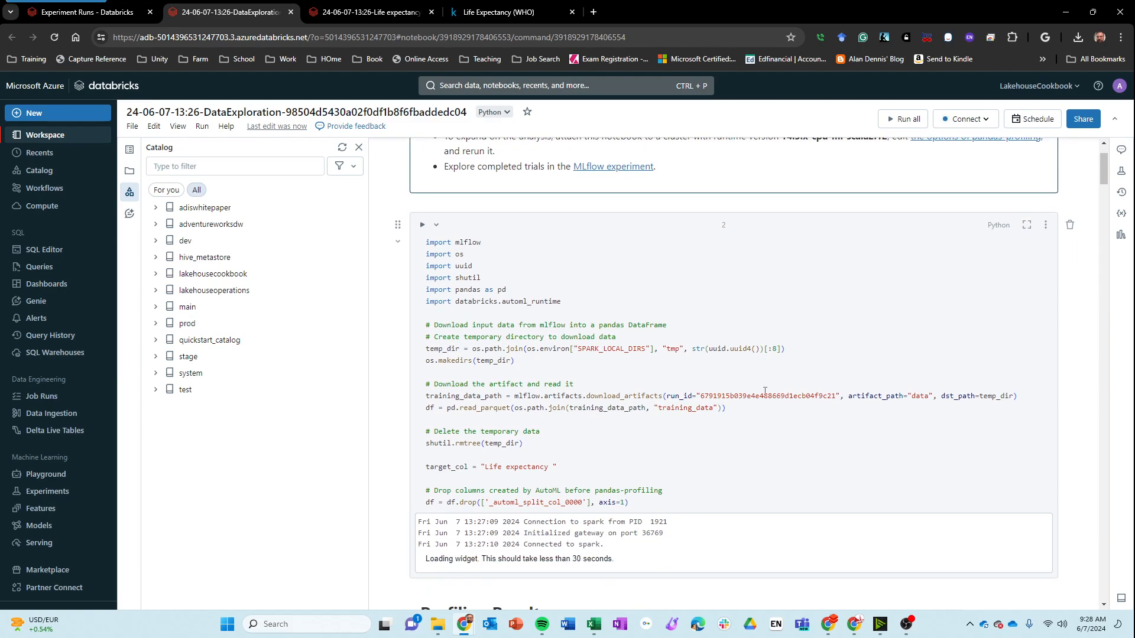
pyautogui.scroll(-2, 765, 392)
pyautogui.scroll(-2, 765, 392)
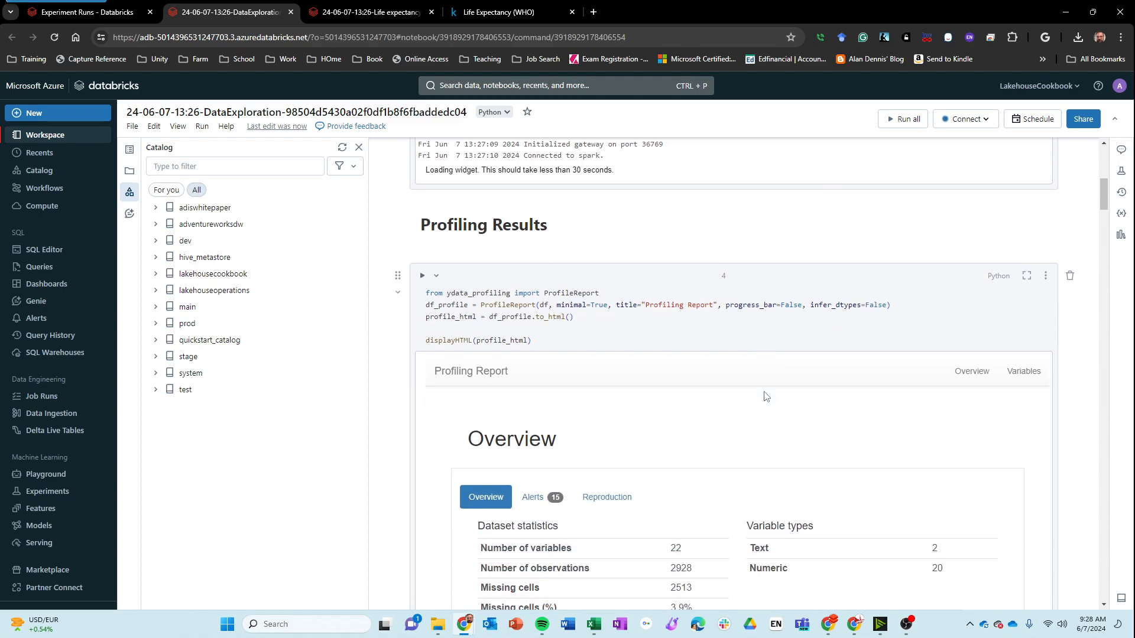
pyautogui.scroll(7, 765, 392)
pyautogui.scroll(1, 765, 392)
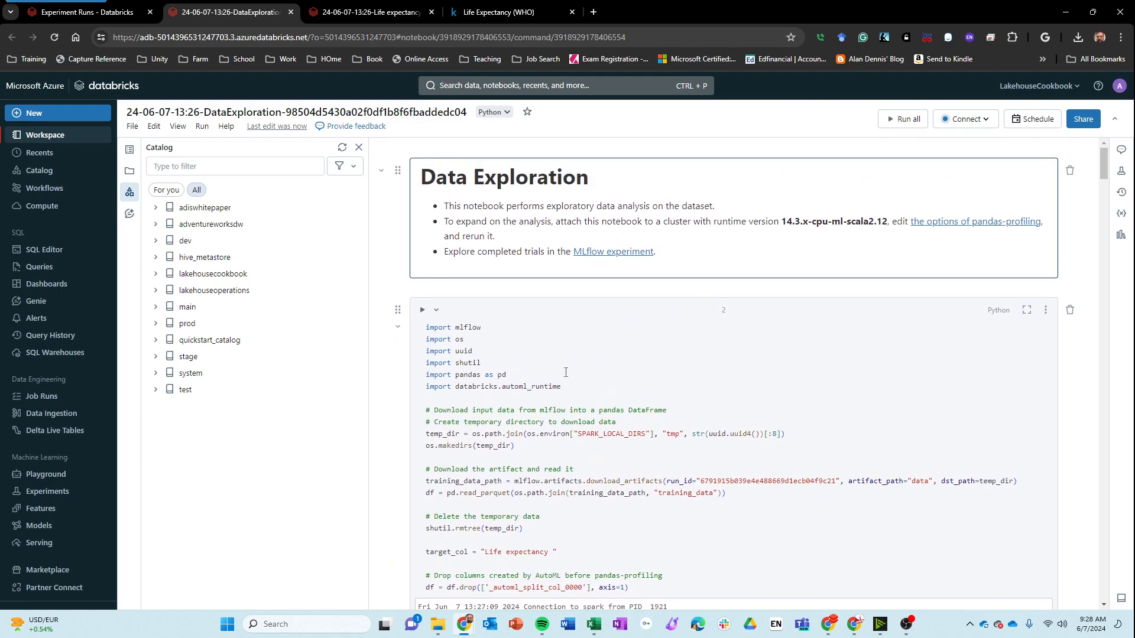
pyautogui.scroll(-3, 566, 372)
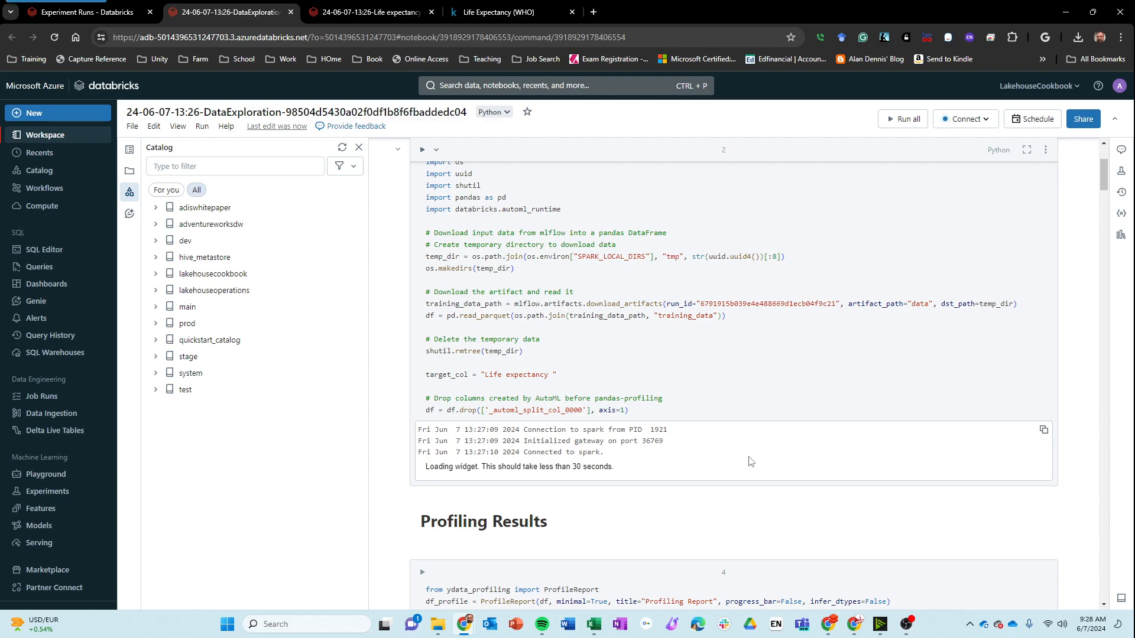
pyautogui.moveTo(664, 399); pyautogui.dragTo(598, 399)
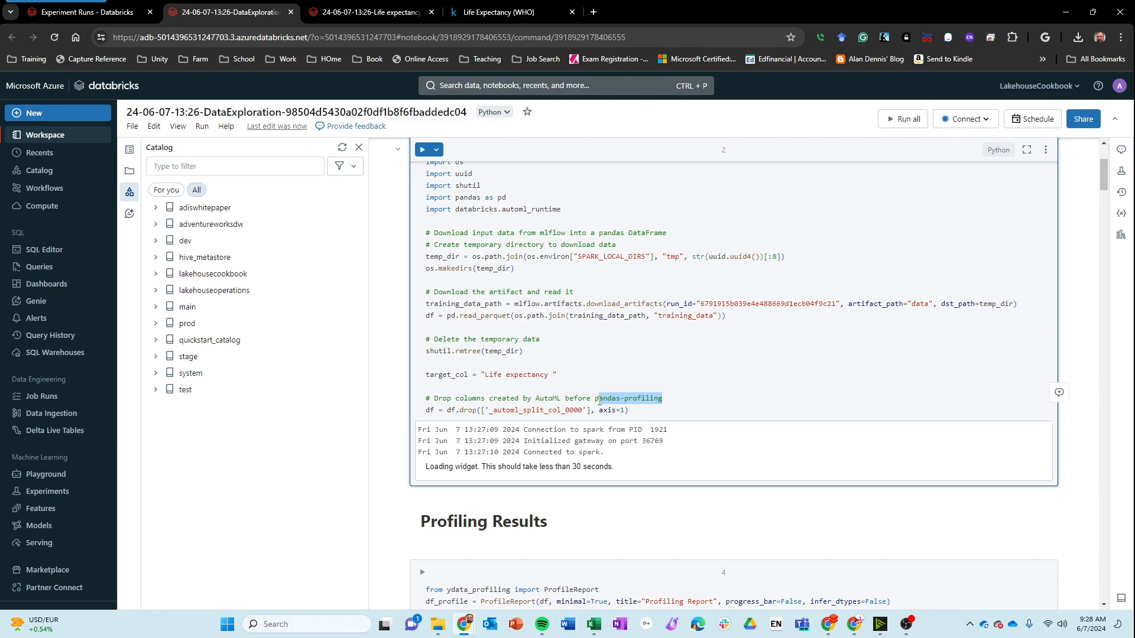
# Examine the Country variable's distinct and missing value statistics in the notebook's Profiling Report
pyautogui.scroll(-1, 599, 401)
pyautogui.scroll(-10, 599, 405)
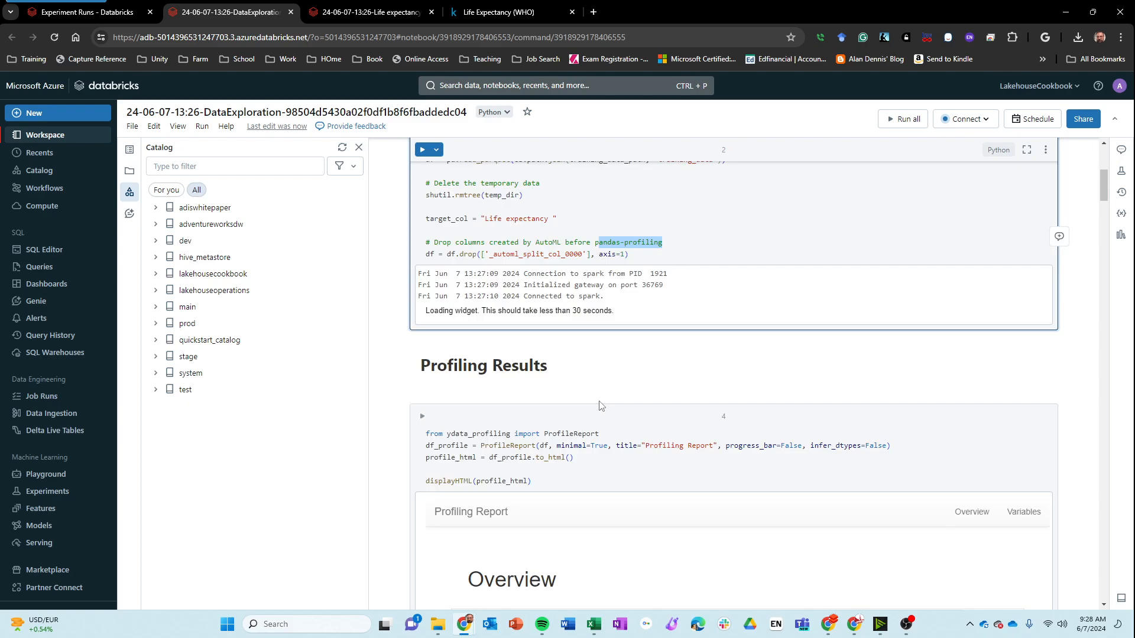
pyautogui.scroll(-5, 600, 406)
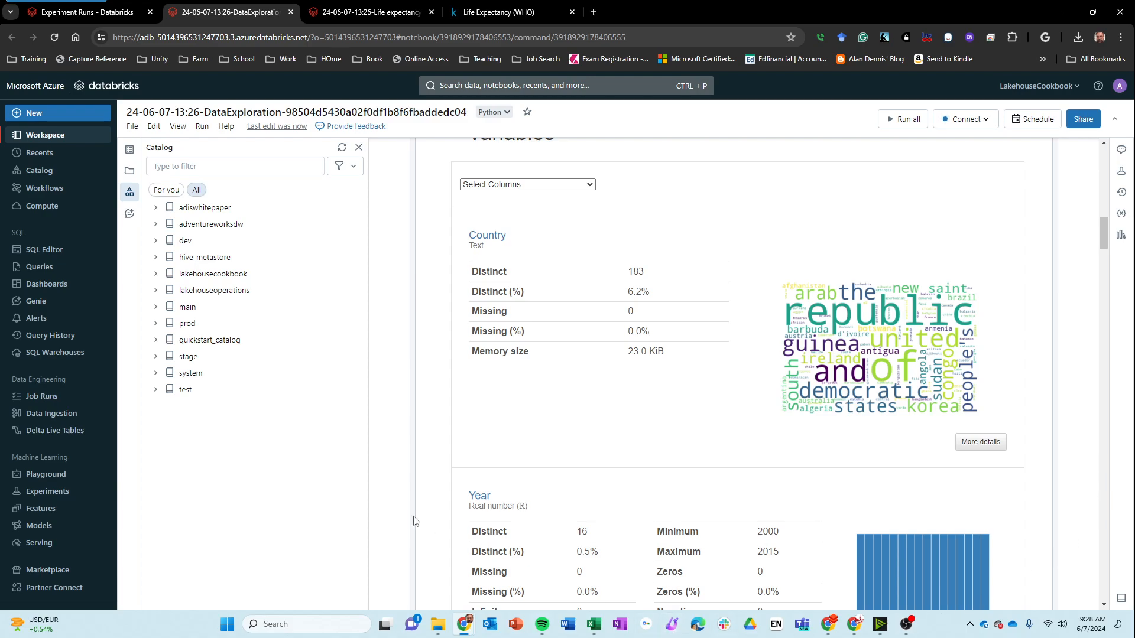
pyautogui.scroll(1, 588, 438)
pyautogui.scroll(1, 588, 437)
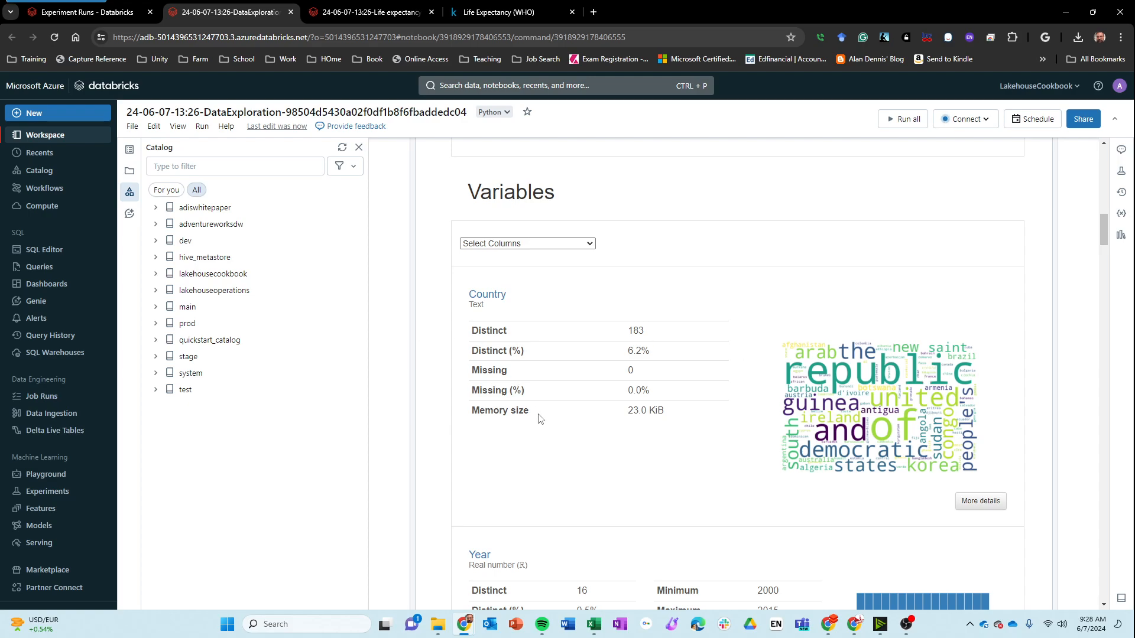
pyautogui.doubleClick(637, 331)
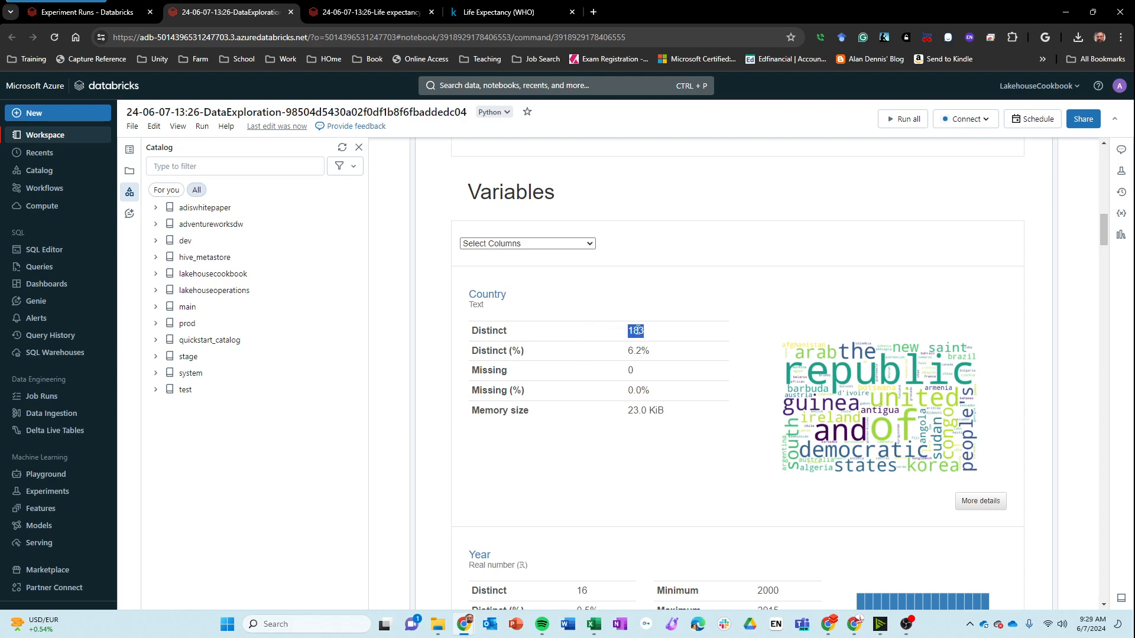
pyautogui.doubleClick(630, 371)
pyautogui.doubleClick(628, 390)
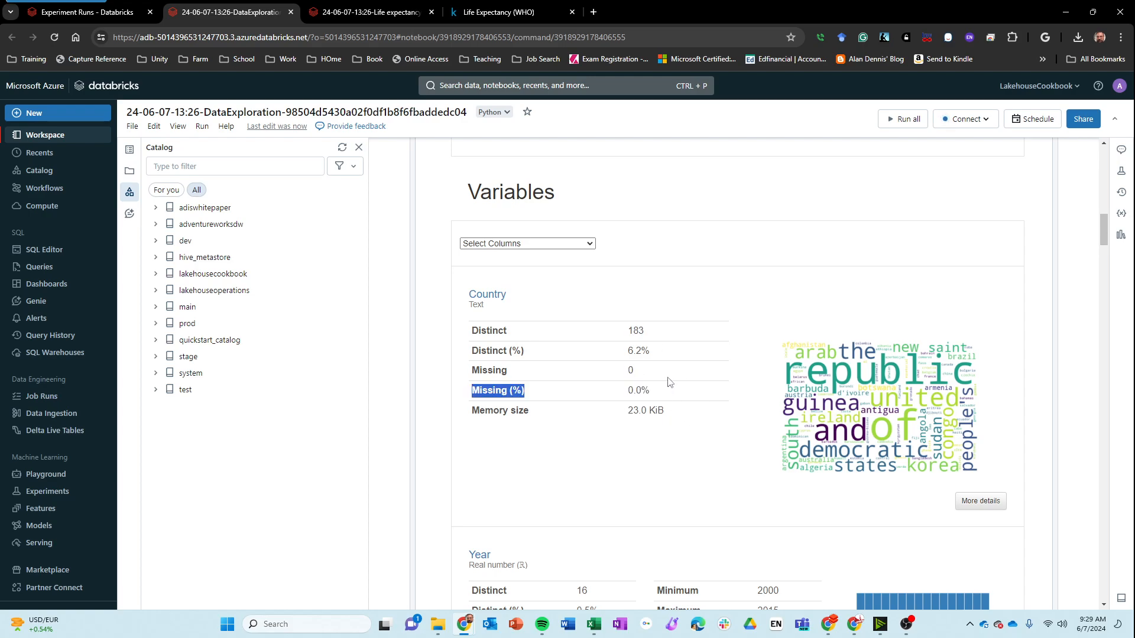
pyautogui.click(632, 351)
pyautogui.doubleClick(632, 351)
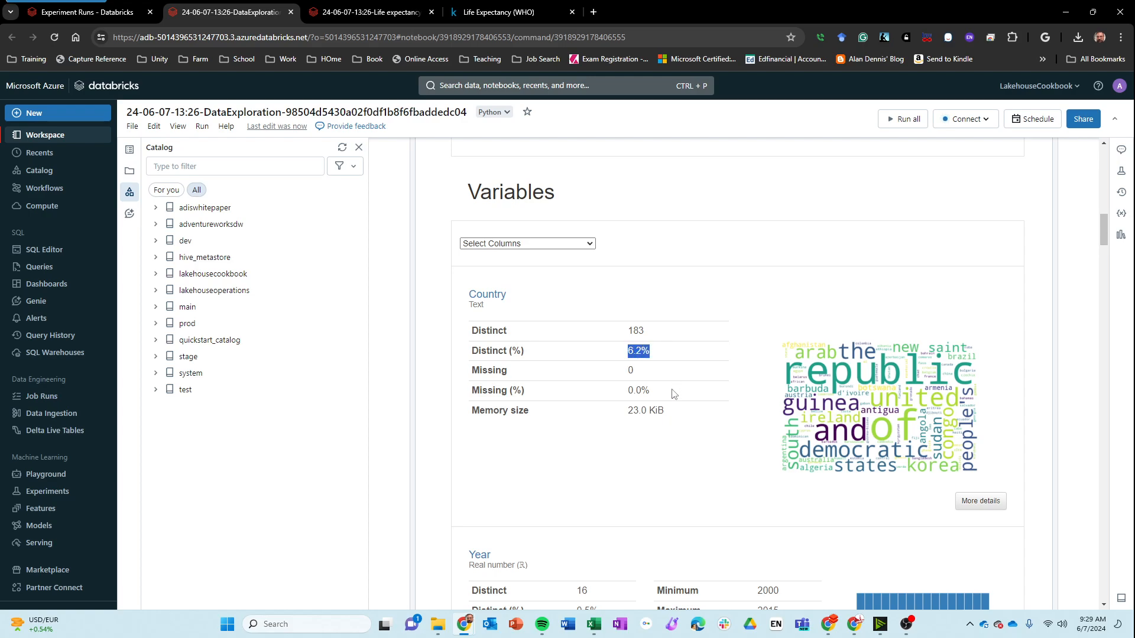
pyautogui.click(670, 395)
# Examine the Year variable's statistics in the Profiling Report, including its distinct value count
pyautogui.scroll(-3, 669, 394)
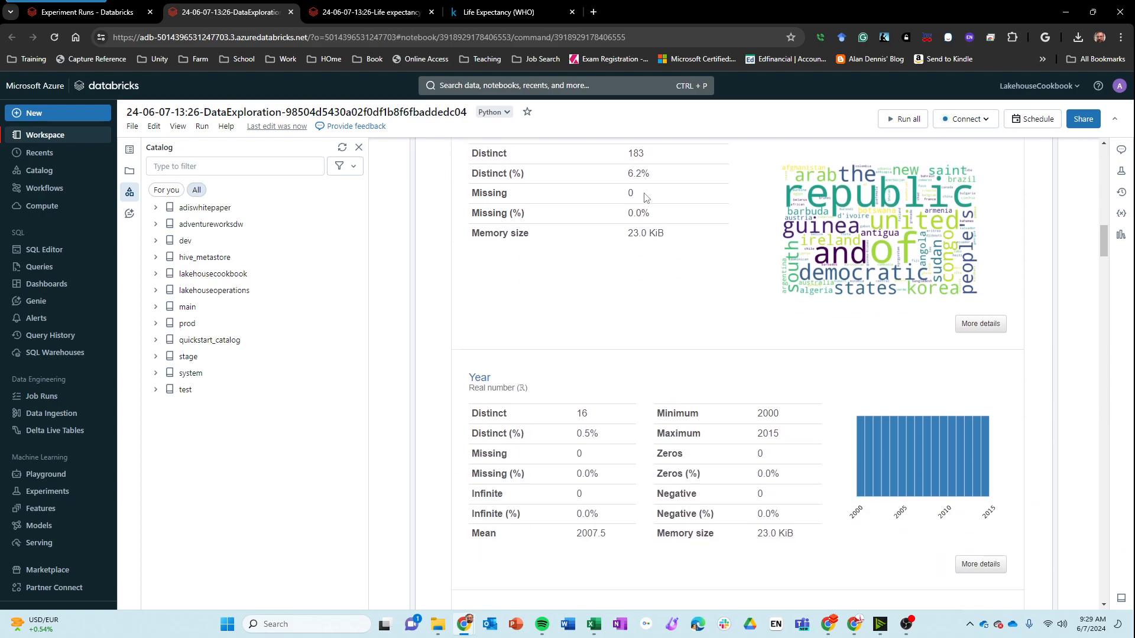
pyautogui.moveTo(645, 185); pyautogui.dragTo(620, 182)
pyautogui.scroll(-2, 585, 337)
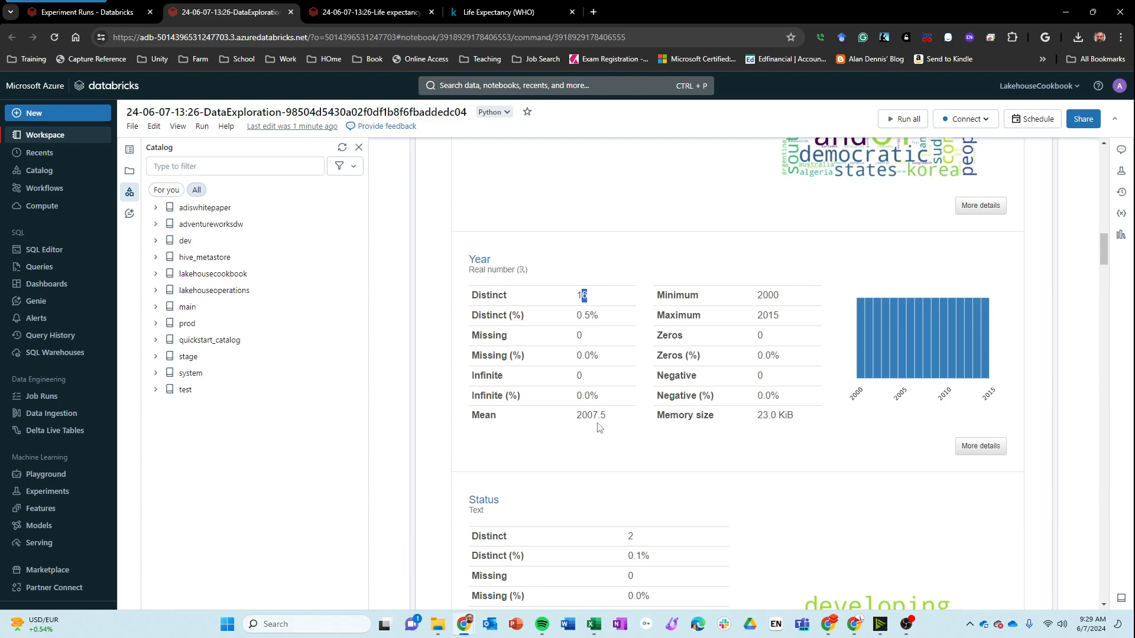
# Examine the Year variable's missing and infinite counts, its distinct percentage and its distribution chart in the Profiling Report
pyautogui.click(576, 341)
pyautogui.moveTo(577, 342); pyautogui.dragTo(583, 380)
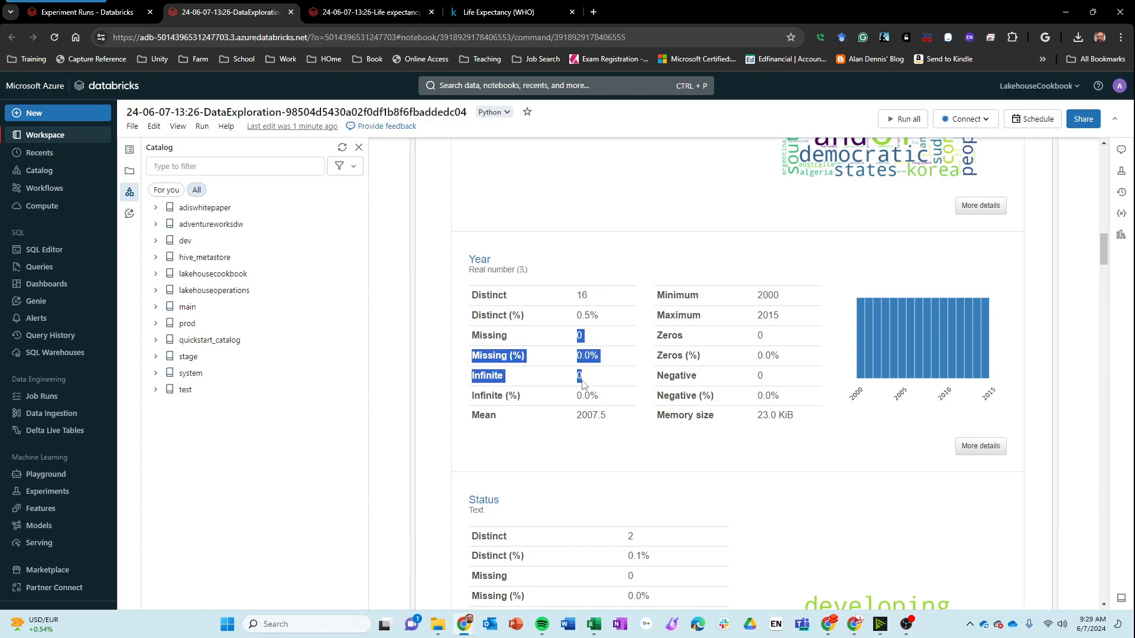
pyautogui.click(587, 394)
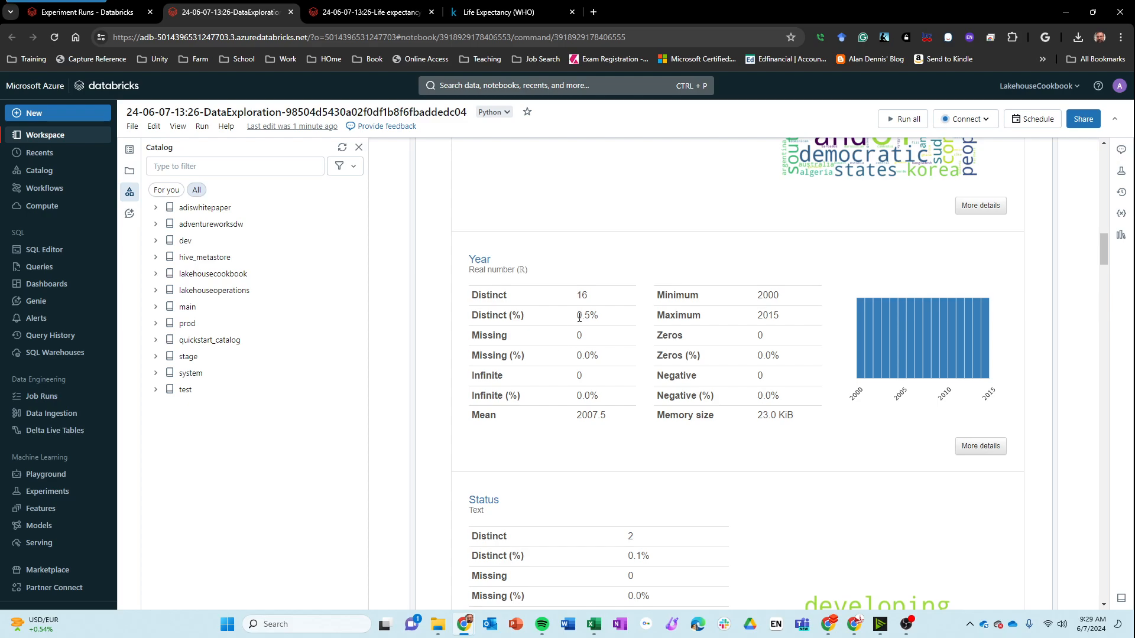
pyautogui.moveTo(577, 316); pyautogui.dragTo(614, 312)
pyautogui.scroll(-2, 631, 362)
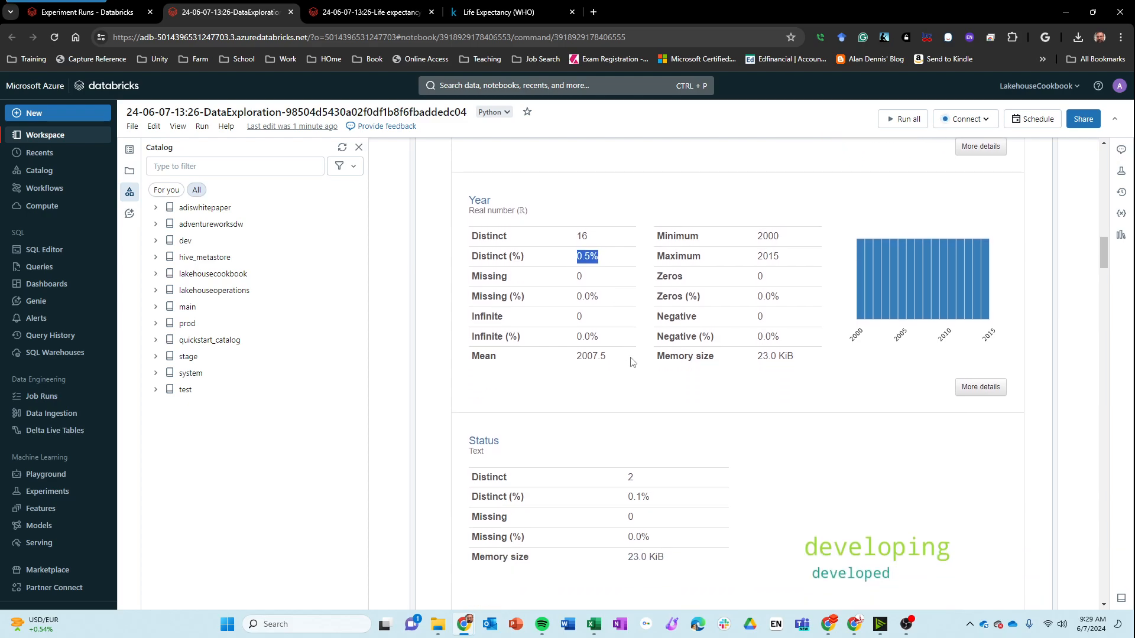
pyautogui.scroll(2, 628, 362)
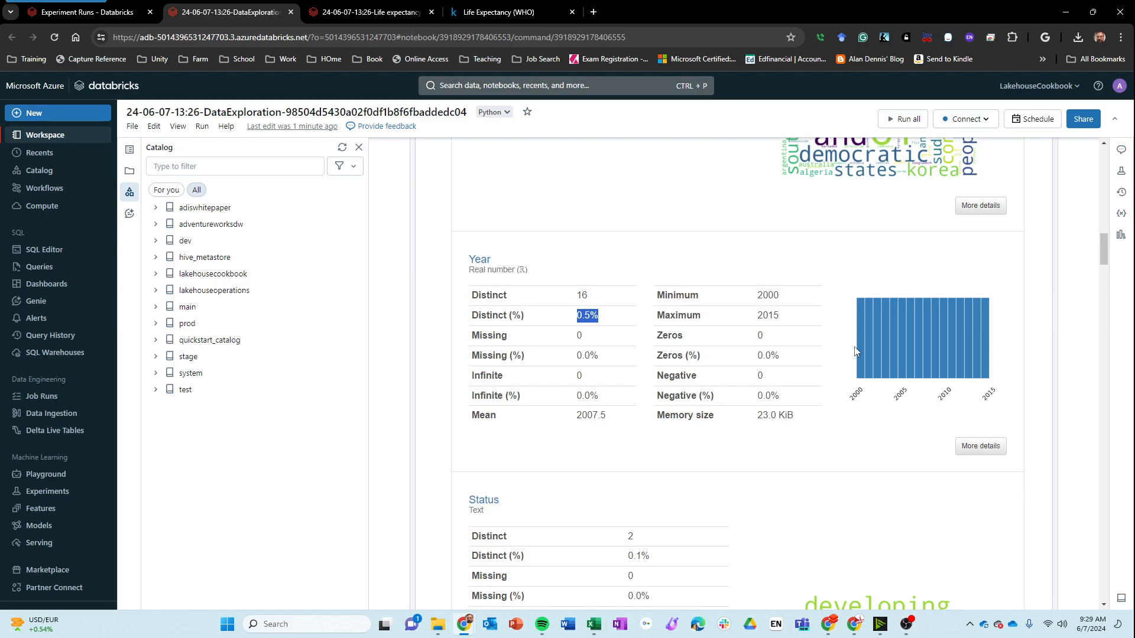
# Review the Status and Adult Mortality variables' statistics and charts in the Profiling Report
pyautogui.scroll(-5, 685, 366)
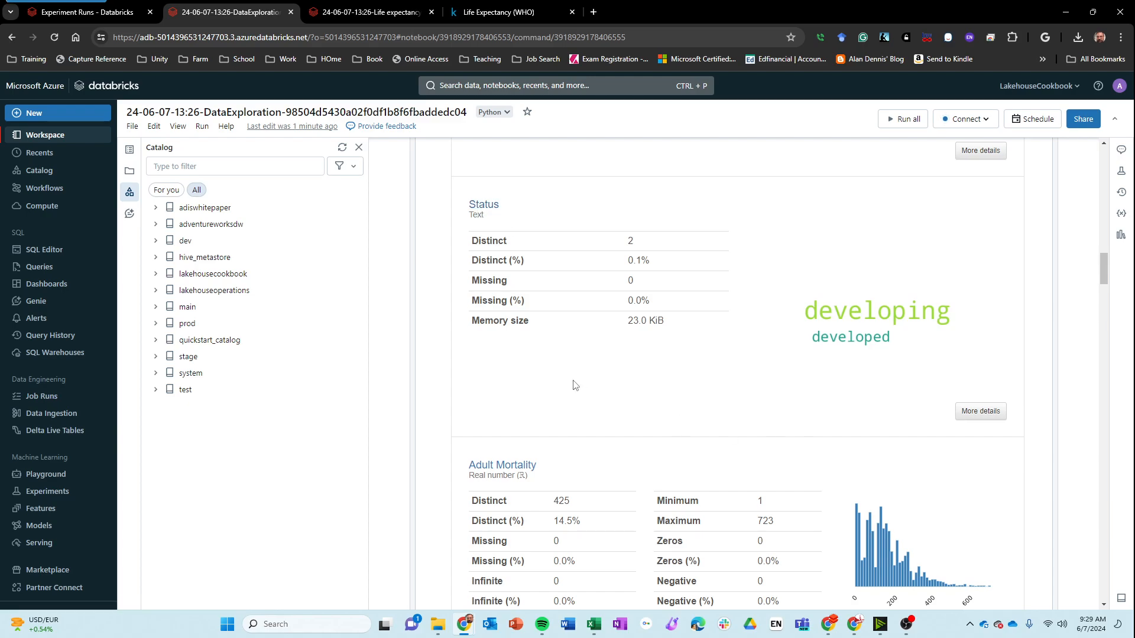
pyautogui.scroll(-2, 618, 416)
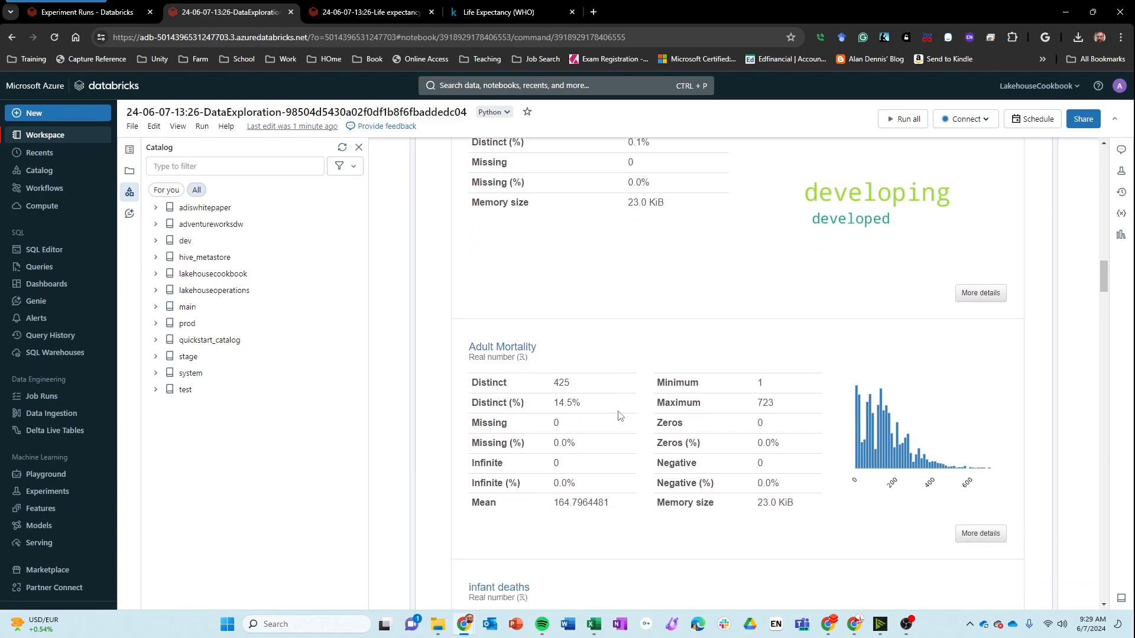
pyautogui.scroll(3, 854, 479)
pyautogui.scroll(-3, 837, 398)
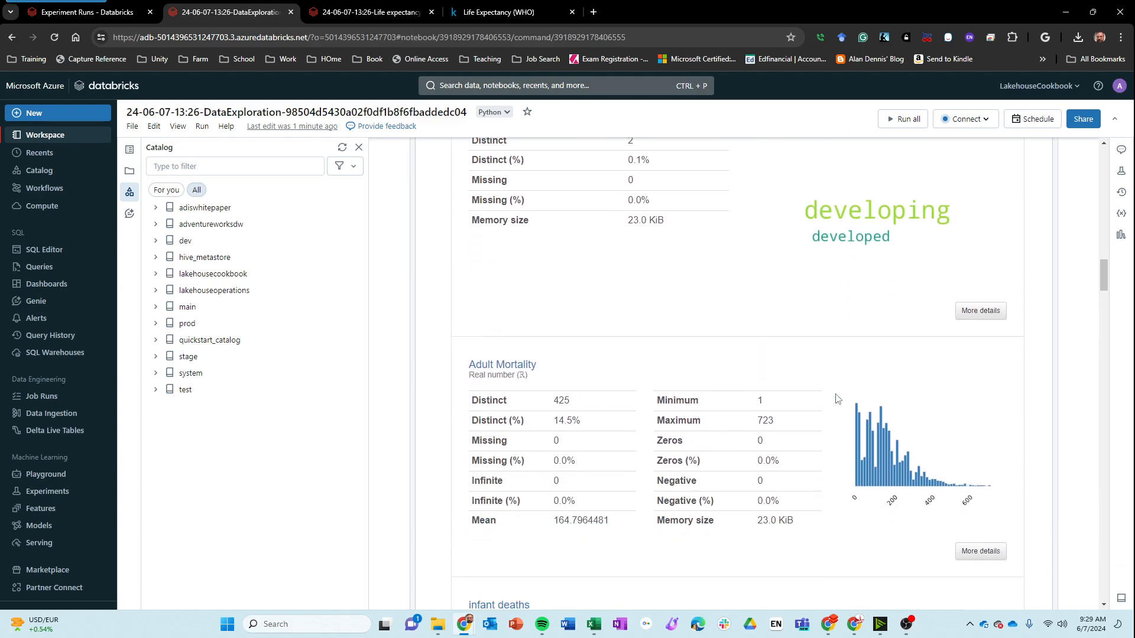
pyautogui.scroll(-2, 836, 397)
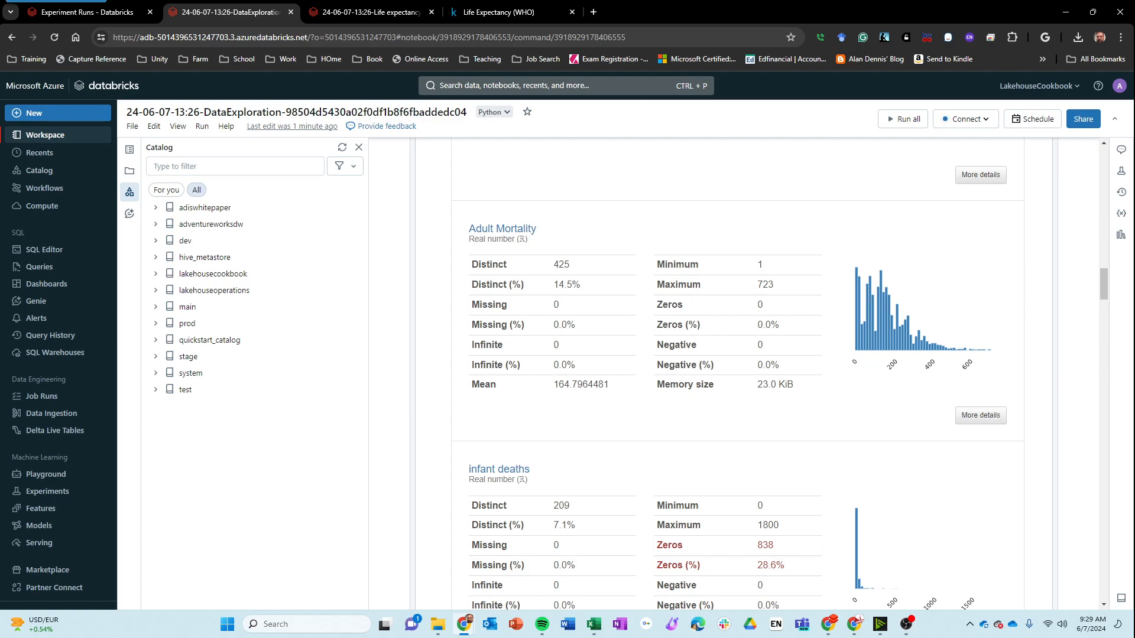
# Switch to the Kaggle Life Expectancy (WHO) page and look through its description, key questions and column summaries
pyautogui.click(503, 13)
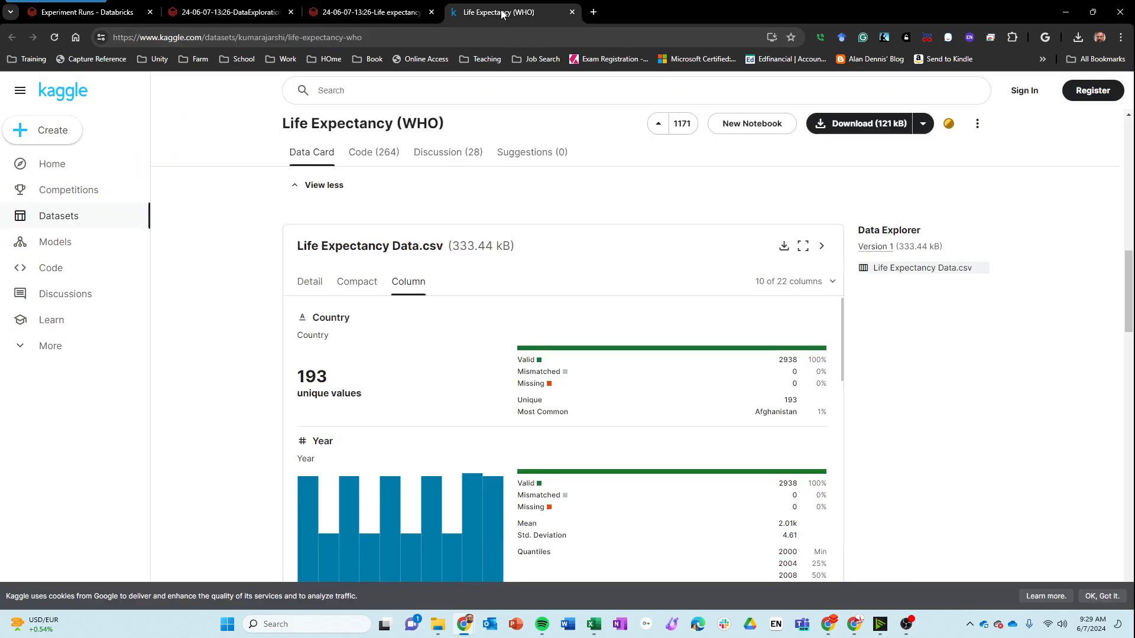
pyautogui.scroll(-1, 440, 312)
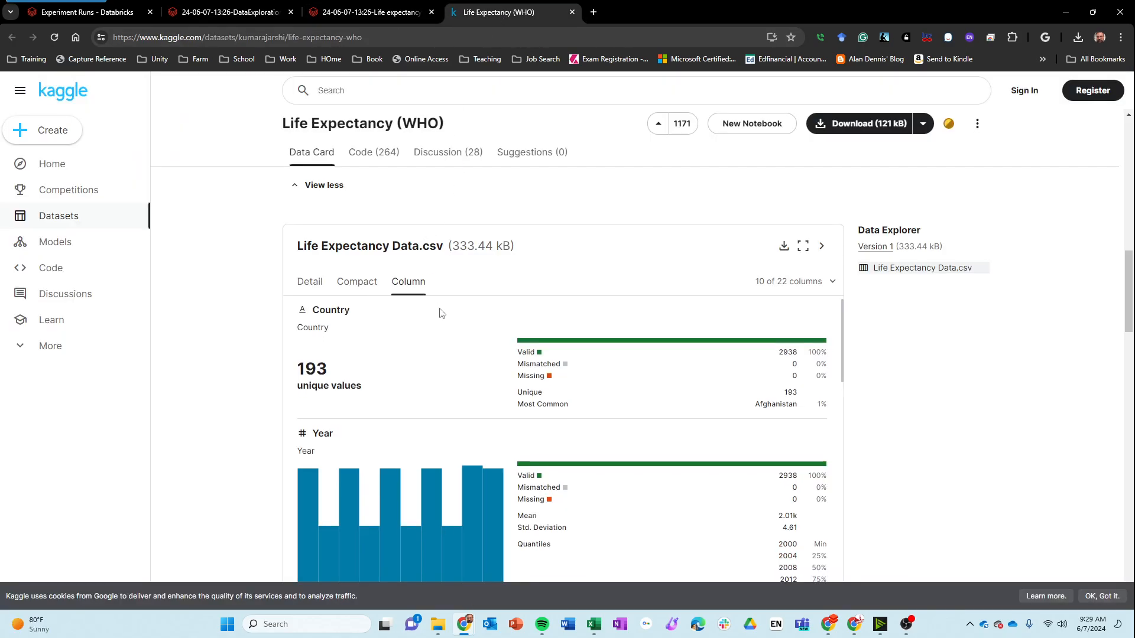
pyautogui.scroll(12, 333, 195)
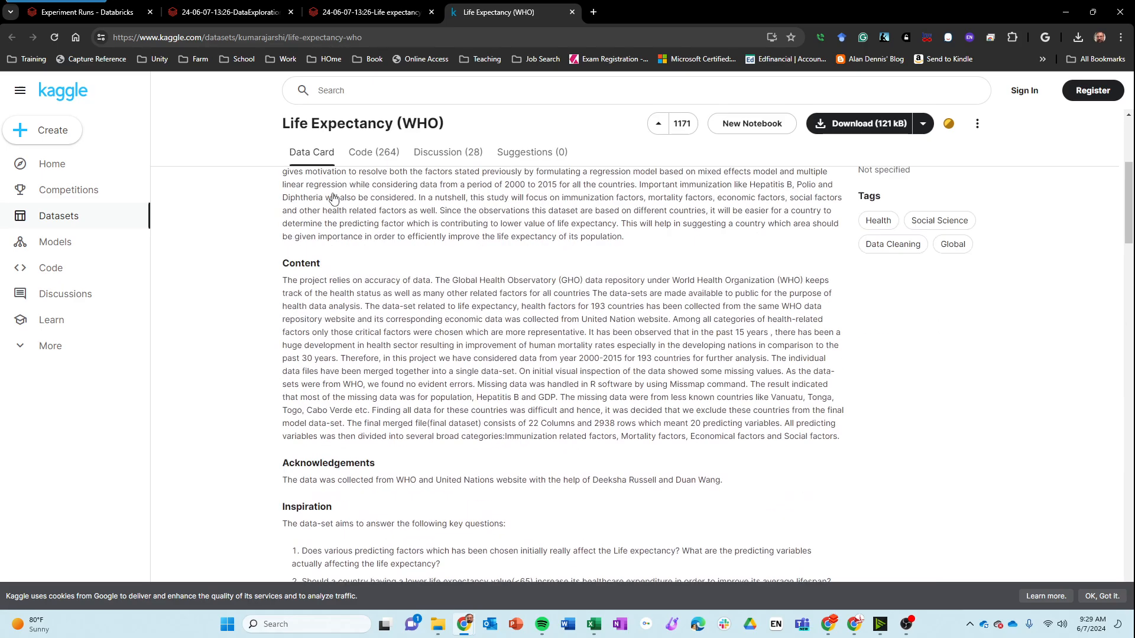
pyautogui.scroll(-8, 333, 193)
pyautogui.scroll(-10, 333, 193)
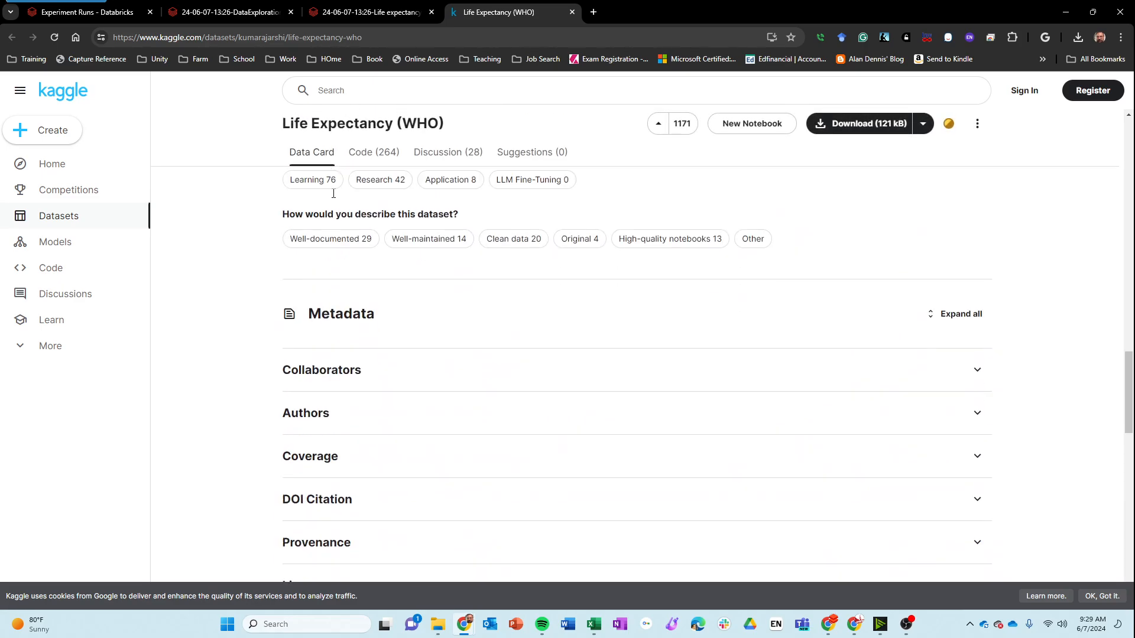
pyautogui.scroll(4, 334, 197)
pyautogui.scroll(15, 426, 215)
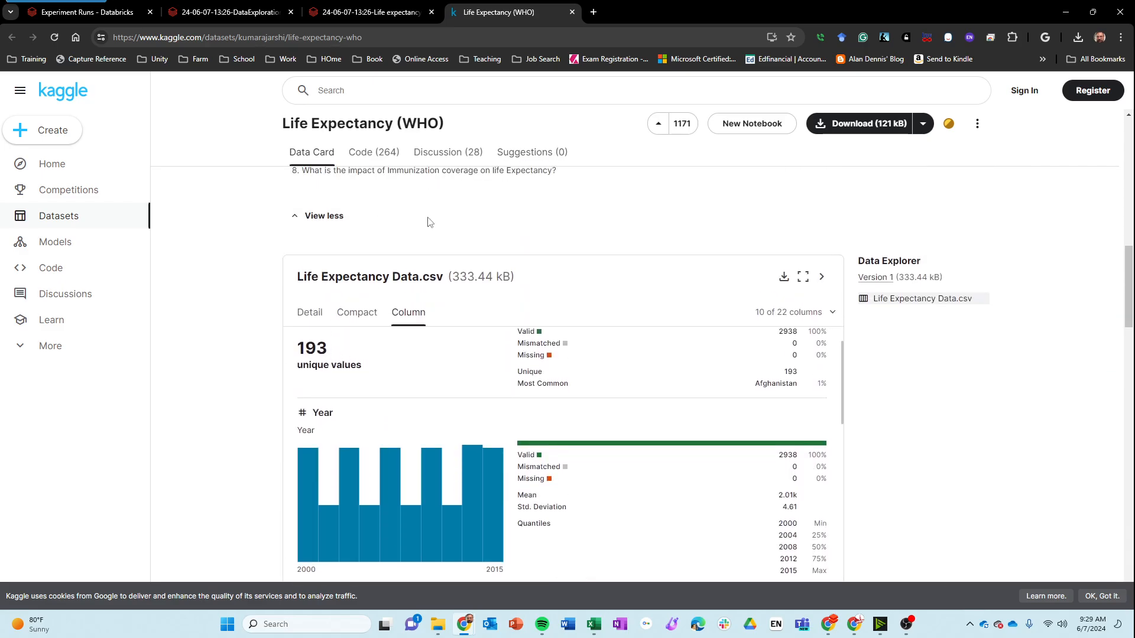
pyautogui.scroll(3, 431, 248)
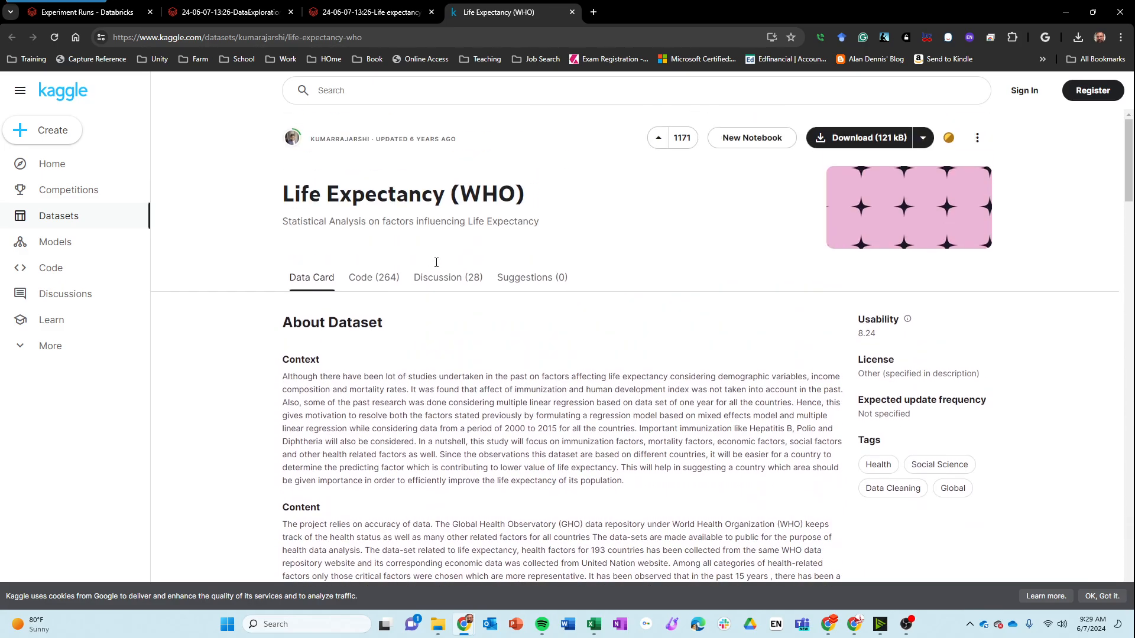
pyautogui.scroll(-6, 414, 266)
pyautogui.scroll(-10, 207, 353)
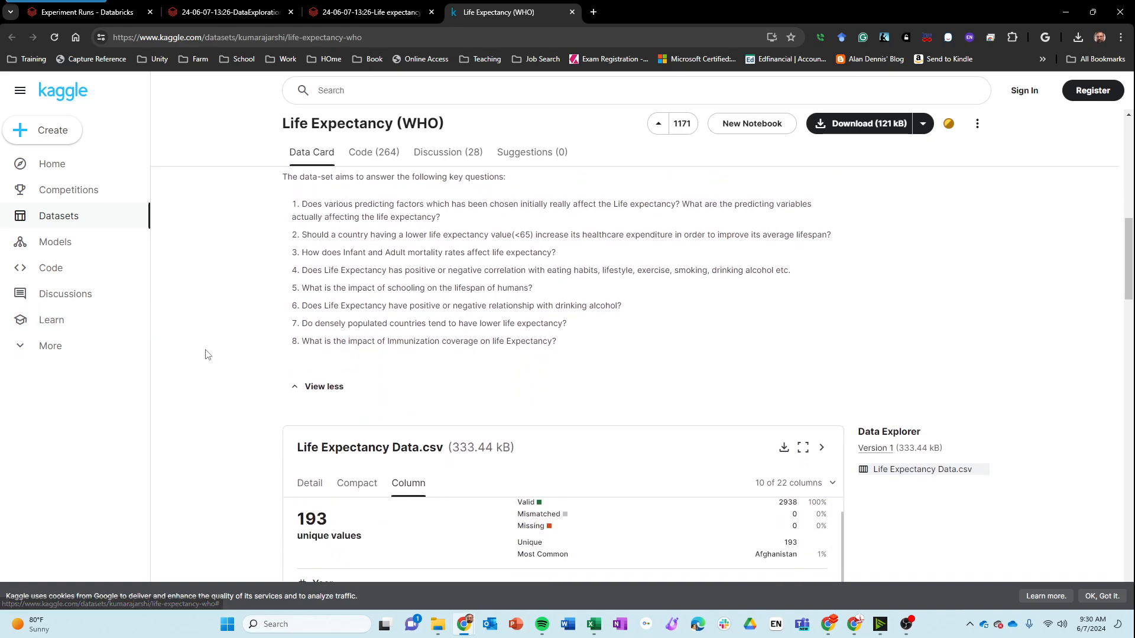
pyautogui.scroll(2, 207, 354)
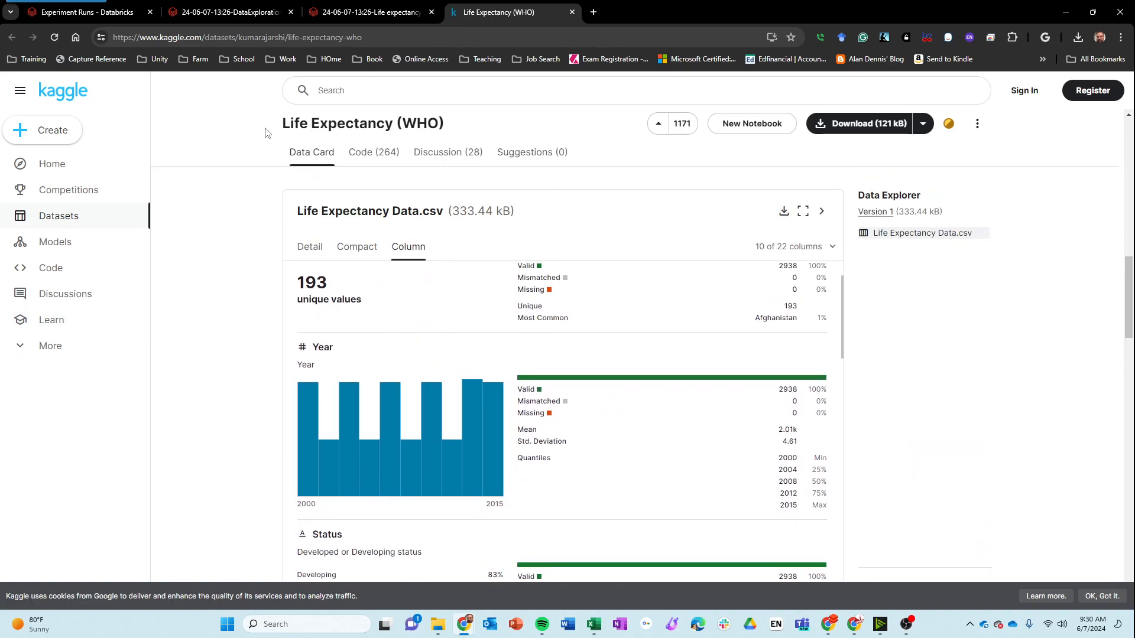
pyautogui.scroll(-1, 229, 332)
pyautogui.scroll(-8, 230, 333)
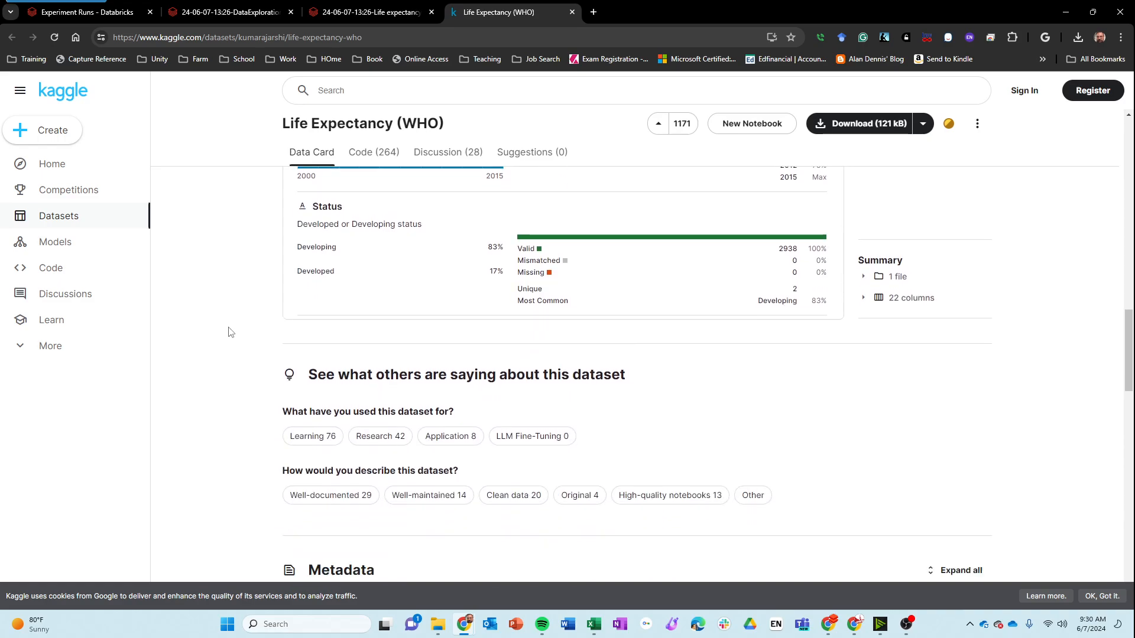
pyautogui.scroll(9, 230, 333)
pyautogui.scroll(3, 229, 332)
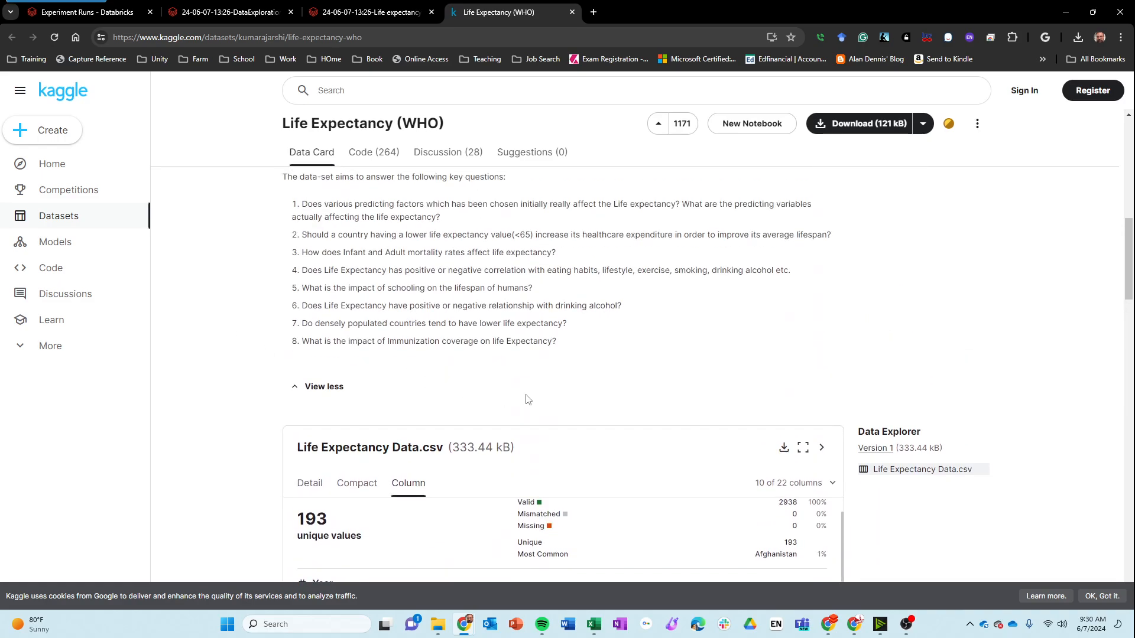
# Examine the Life expectancy and Adult Mortality column descriptions and distributions in Kaggle's Life Expectancy Data.csv preview
pyautogui.scroll(-2, 526, 407)
pyautogui.scroll(-5, 527, 425)
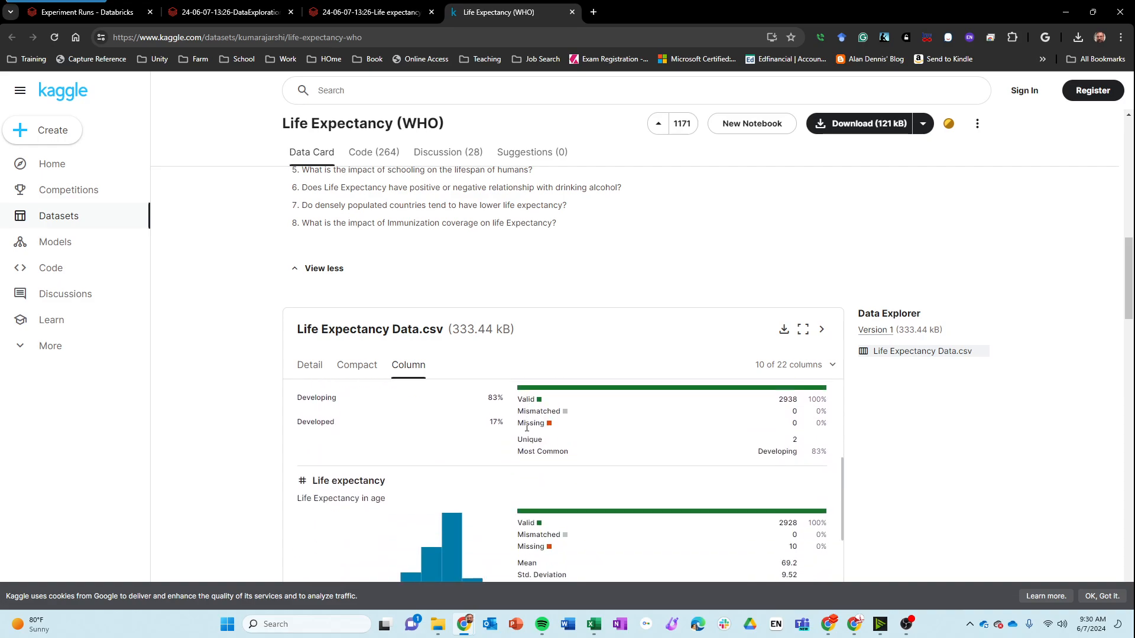
pyautogui.scroll(-4, 942, 509)
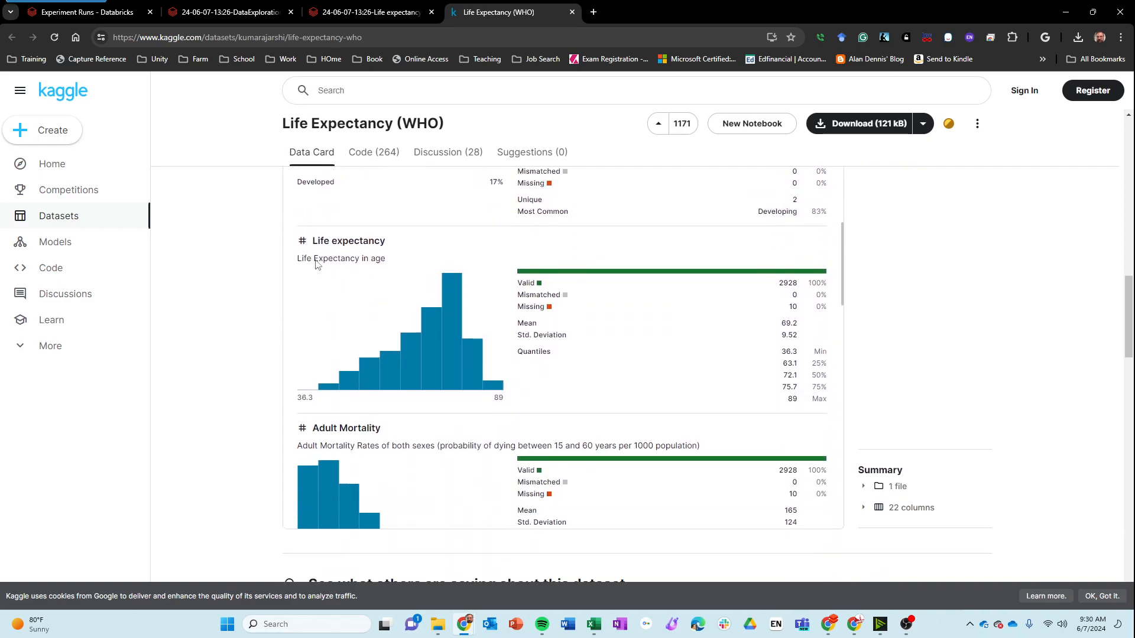
pyautogui.scroll(-2, 394, 359)
pyautogui.scroll(-1, 393, 359)
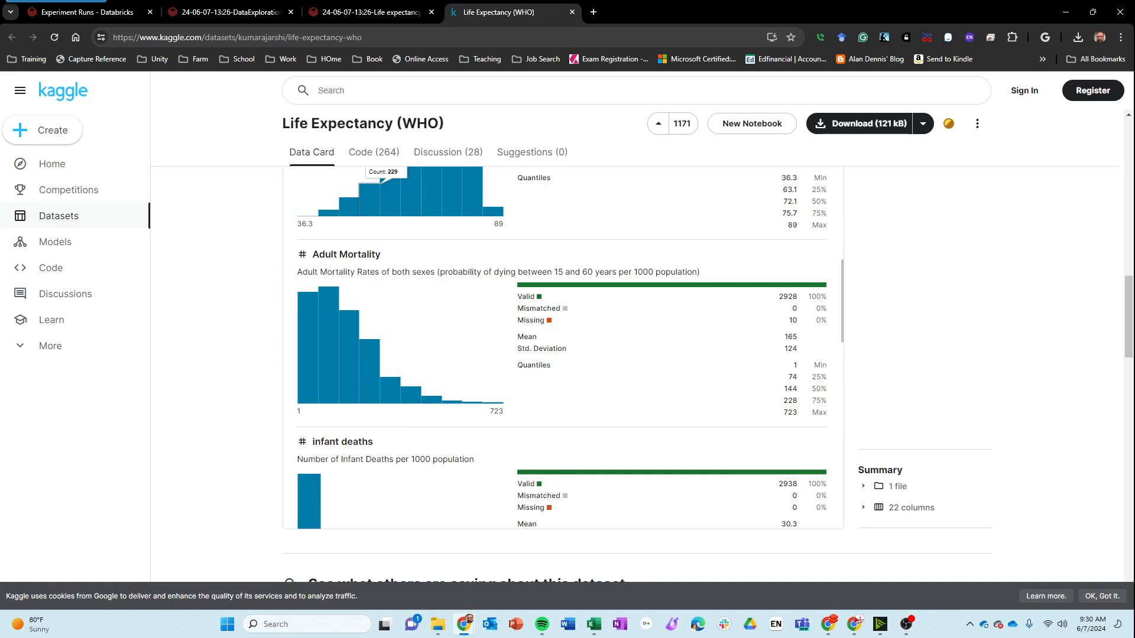
# Compare Adult Mortality between the Kaggle column summary and the data exploration notebook
pyautogui.click(360, 12)
pyautogui.click(499, 12)
pyautogui.click(196, 18)
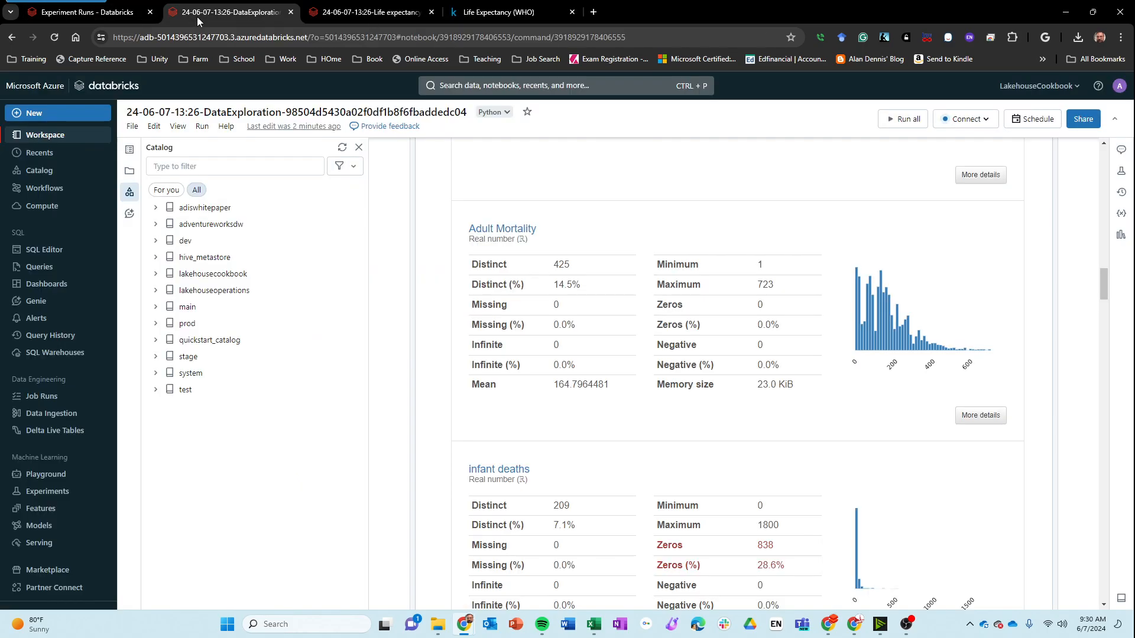
pyautogui.click(490, 13)
pyautogui.click(243, 15)
# Detach the Kaggle page into its own window and place it over the notebook with both Adult Mortality histograms in view
pyautogui.click(501, 13)
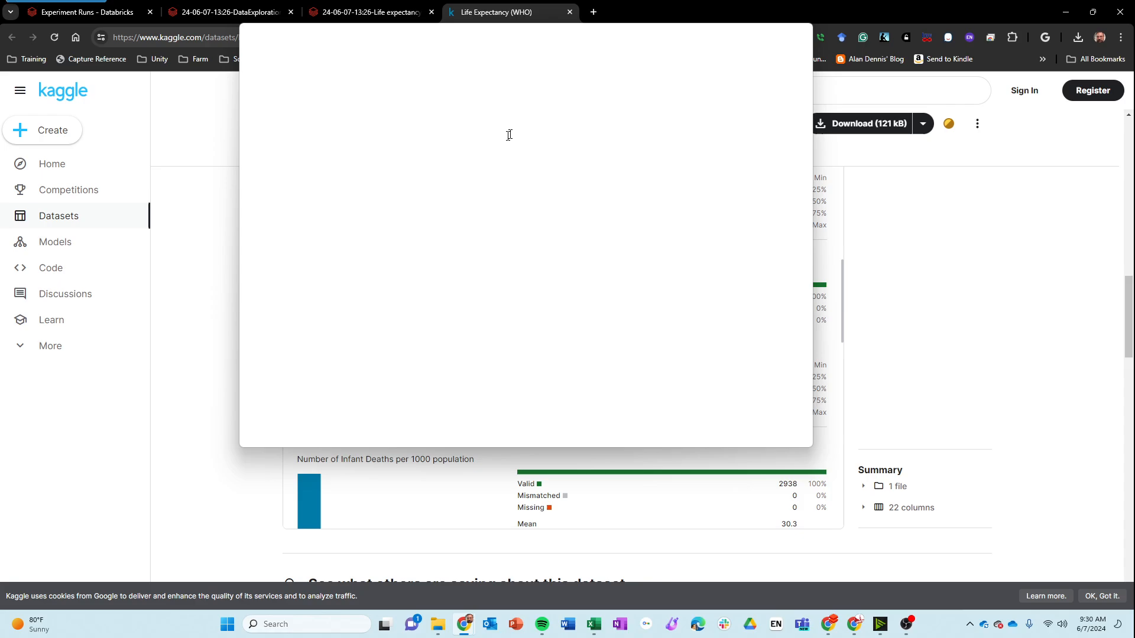
pyautogui.moveTo(509, 134); pyautogui.dragTo(0, 111)
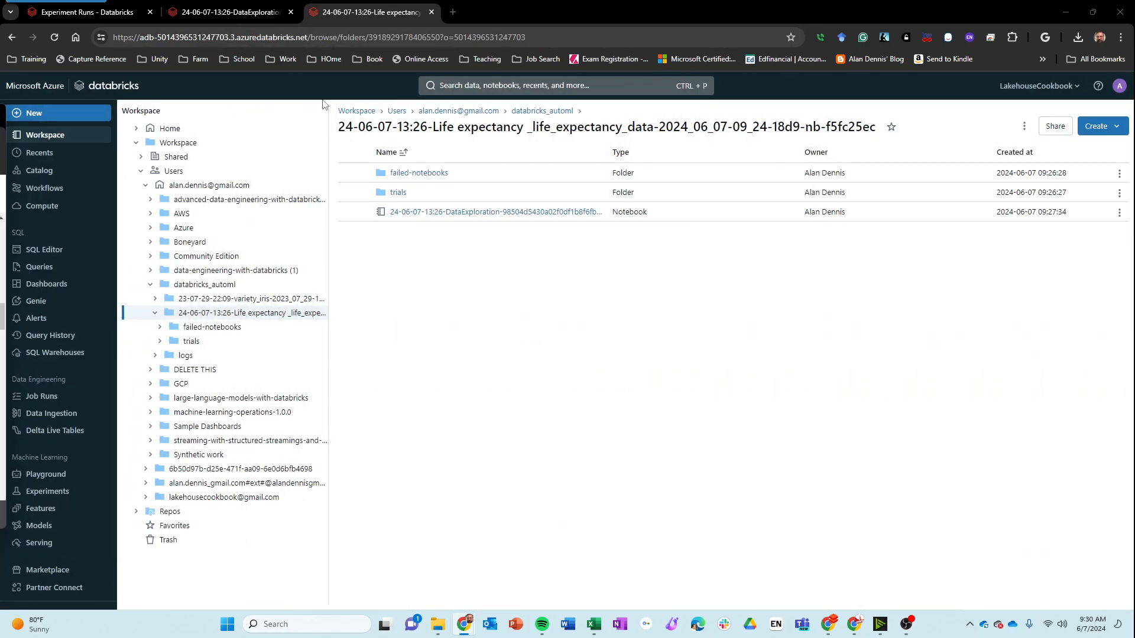
pyautogui.click(201, 12)
pyautogui.moveTo(0, 119); pyautogui.dragTo(409, 143)
pyautogui.scroll(-5, 517, 357)
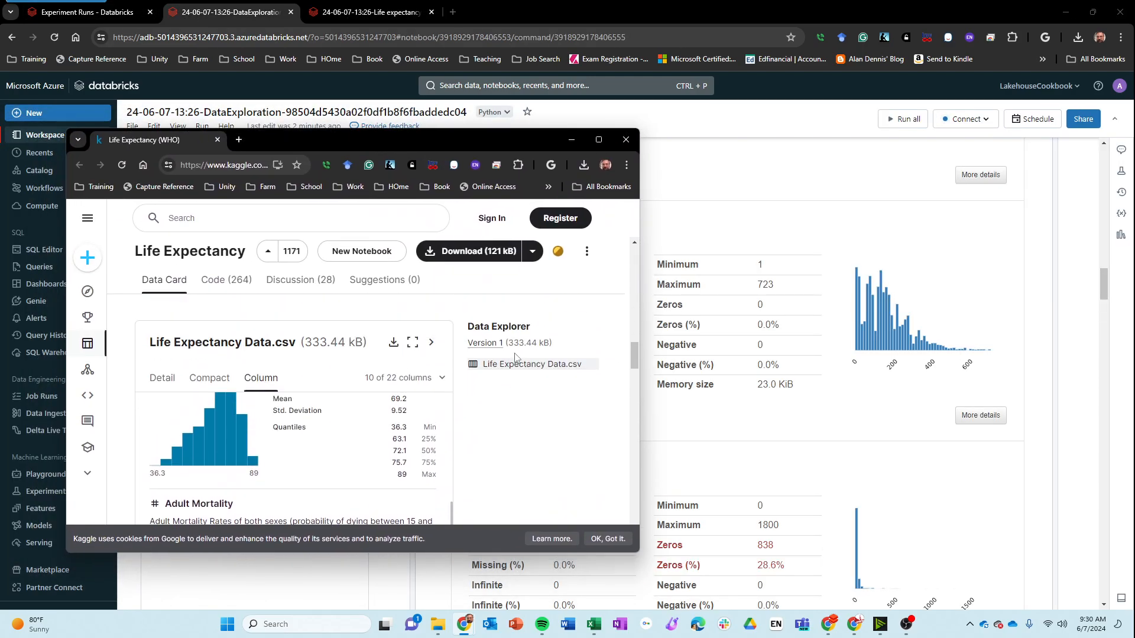
pyautogui.scroll(-5, 516, 357)
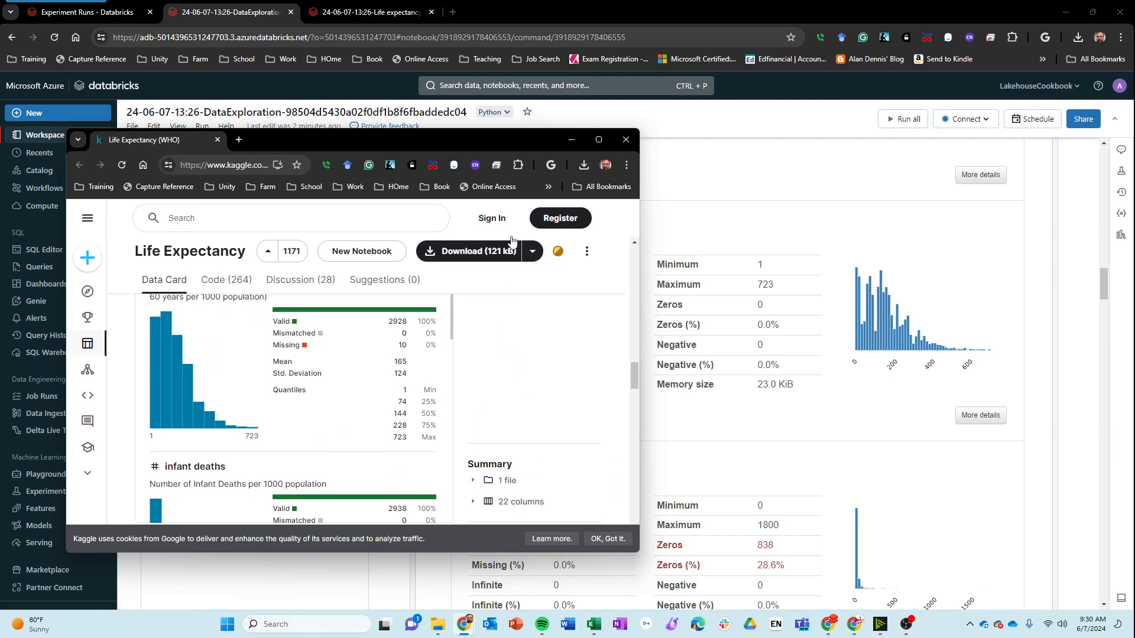
pyautogui.moveTo(456, 137); pyautogui.dragTo(617, 68)
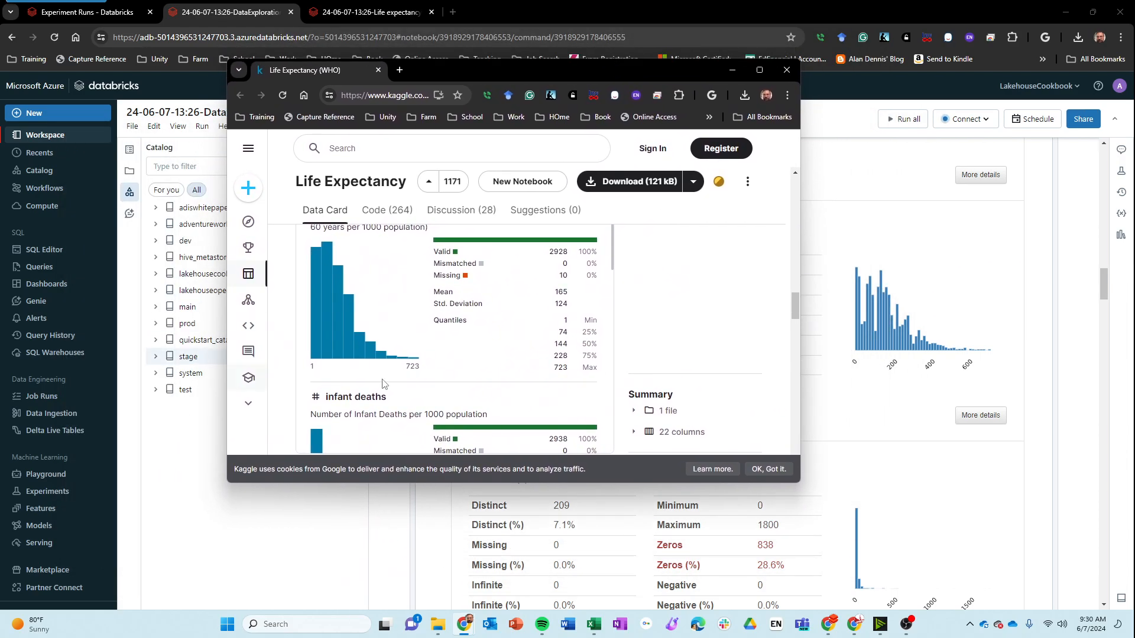
# Compare Kaggle's Adult Mortality histogram with the Profiling Report's, and move the Kaggle window off the notebook
pyautogui.moveTo(314, 266)
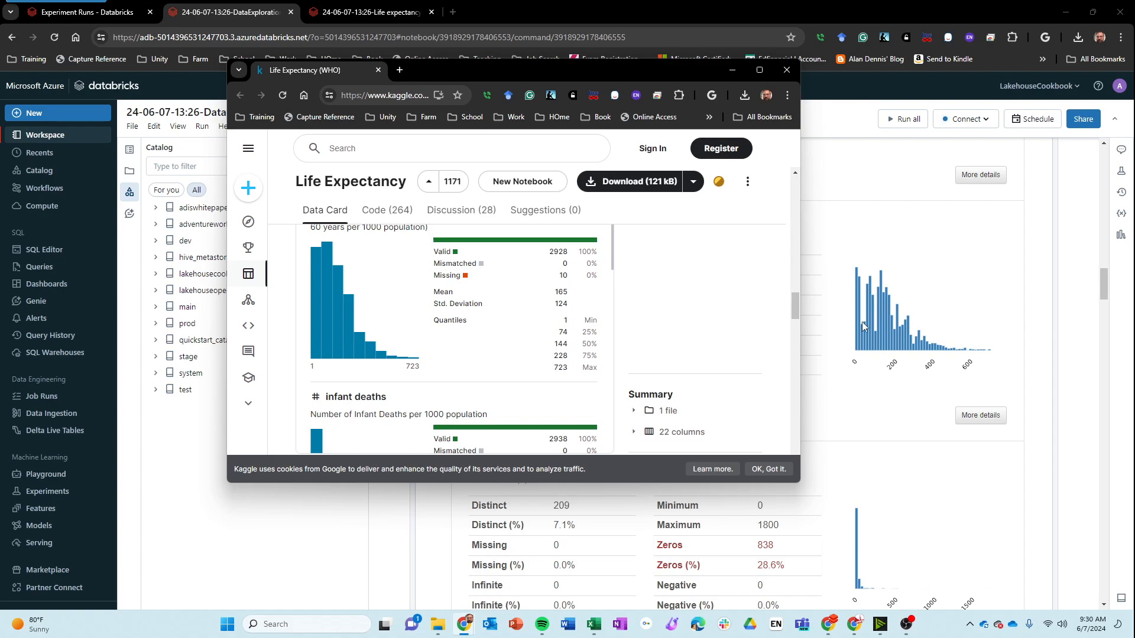
pyautogui.click(863, 377)
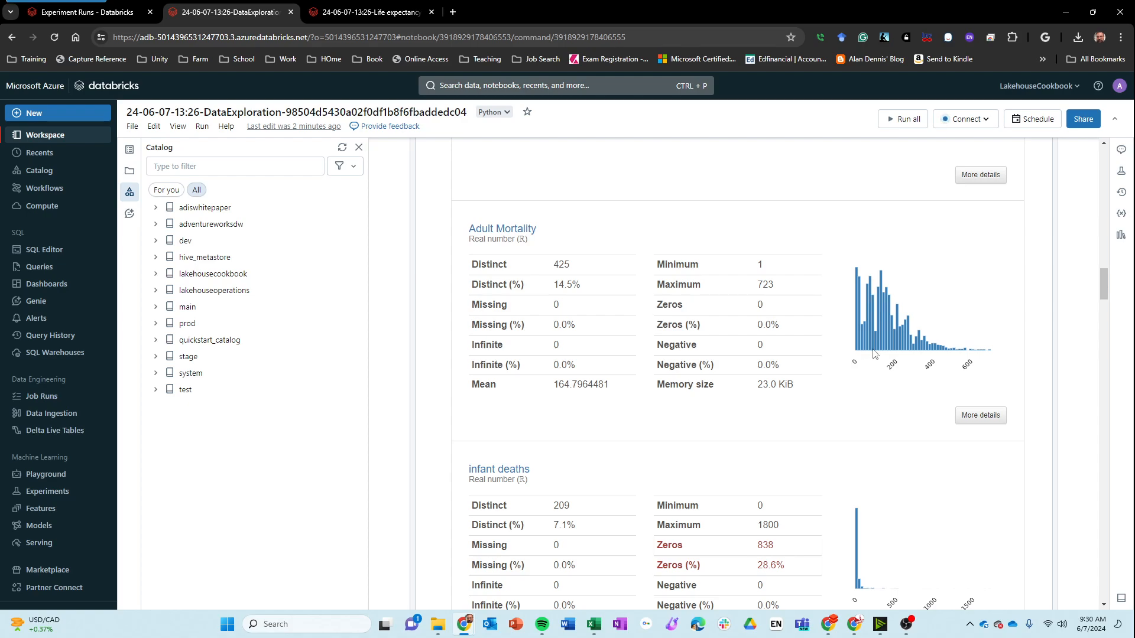
pyautogui.hotkey('alt', 'Tab')
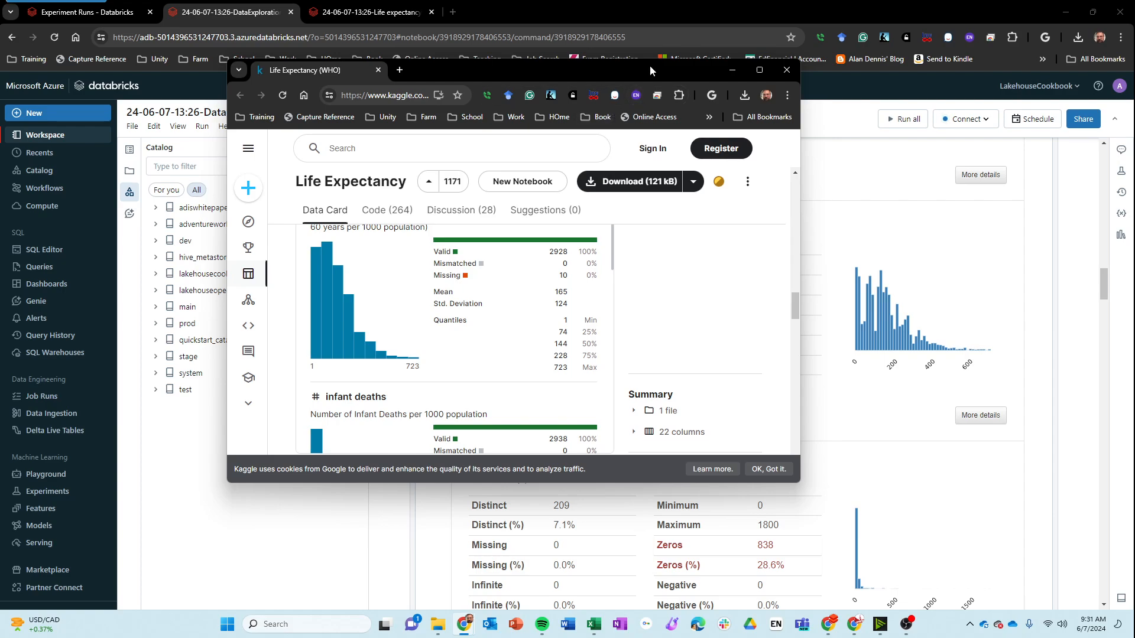
pyautogui.moveTo(650, 65); pyautogui.dragTo(0, 59)
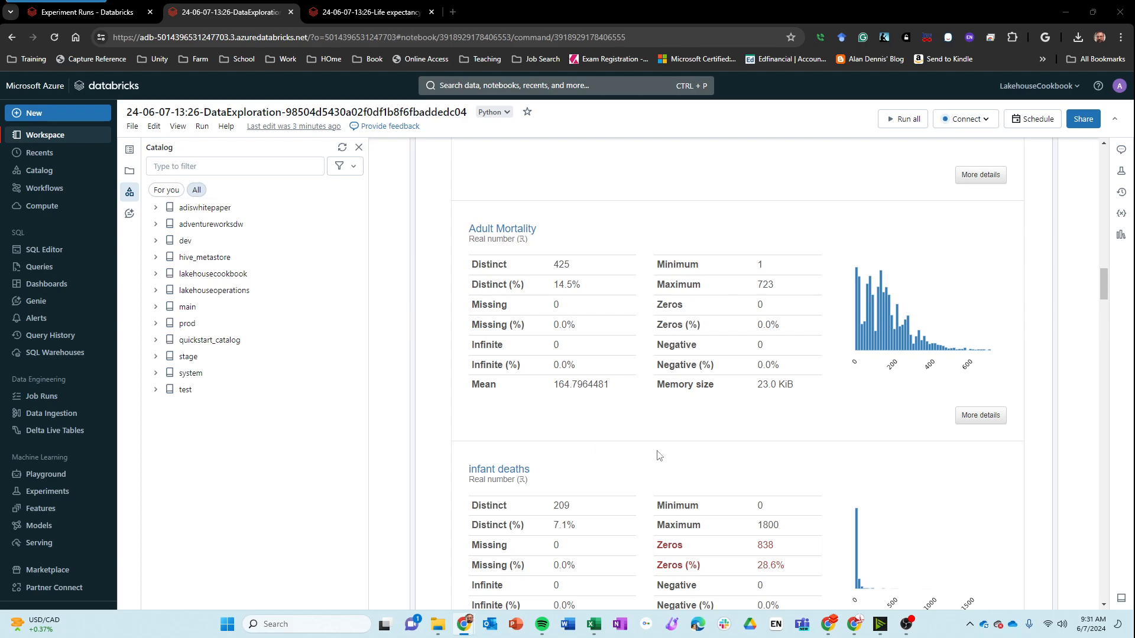
# Expand the Adult Mortality variable's details in the Profiling Report and view its statistics and histogram
pyautogui.scroll(-6, 656, 455)
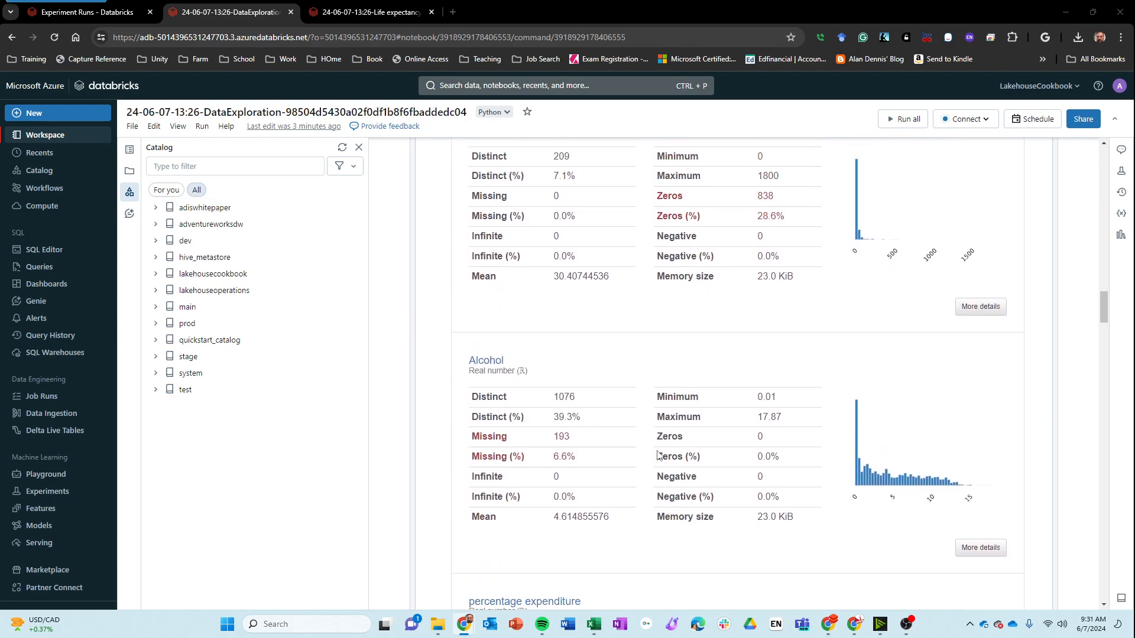
pyautogui.scroll(-4, 658, 454)
pyautogui.scroll(10, 658, 454)
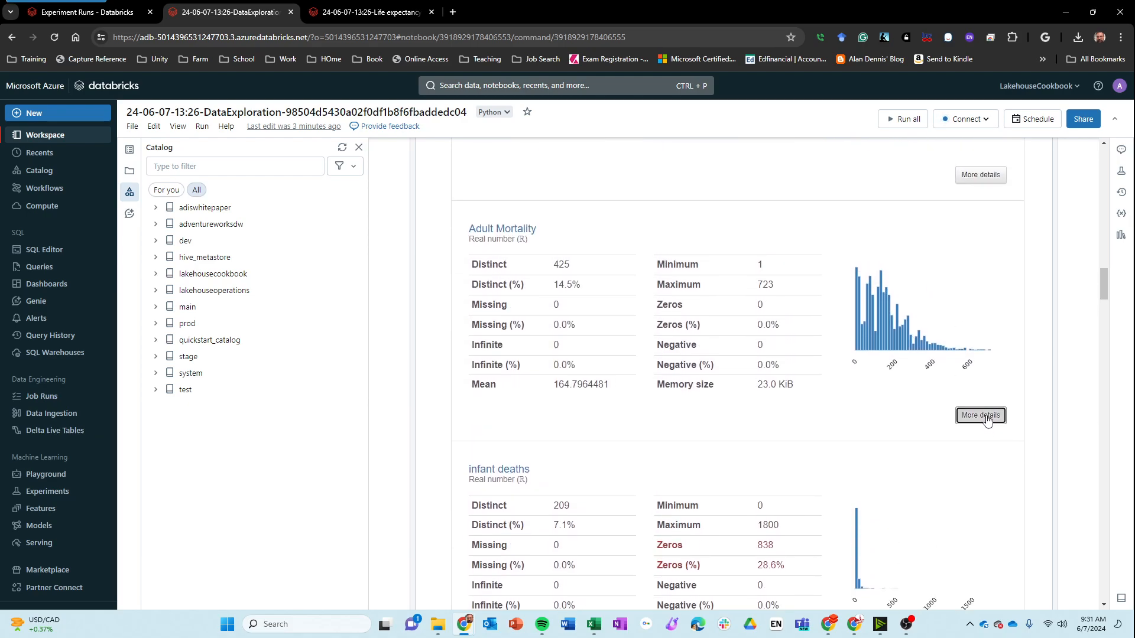
pyautogui.click(983, 416)
pyautogui.scroll(-3, 855, 503)
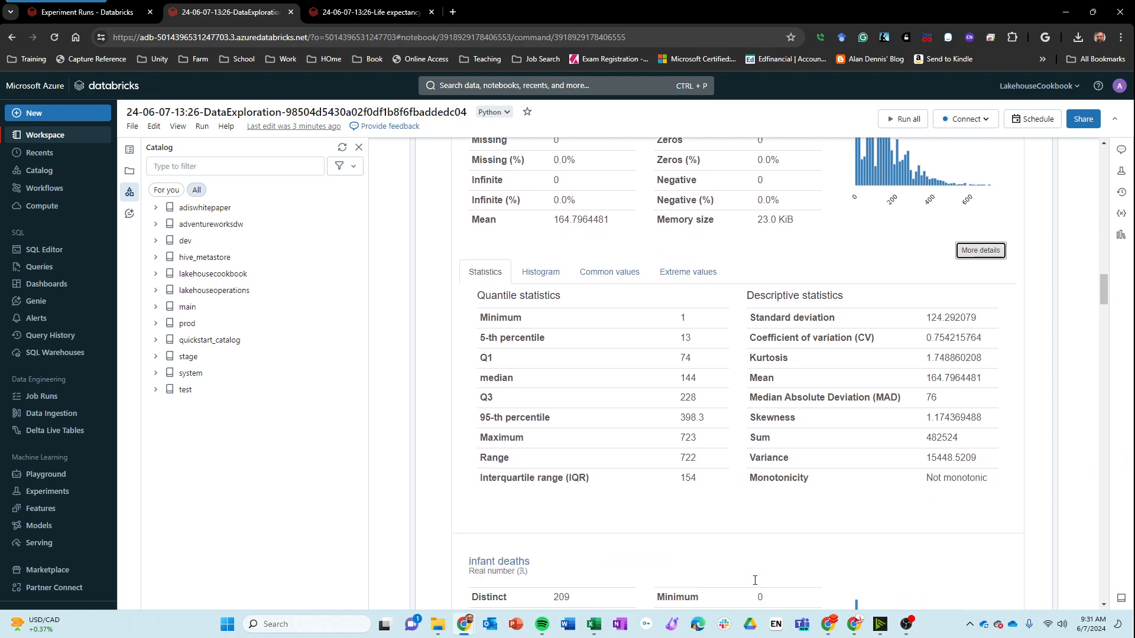
pyautogui.click(535, 264)
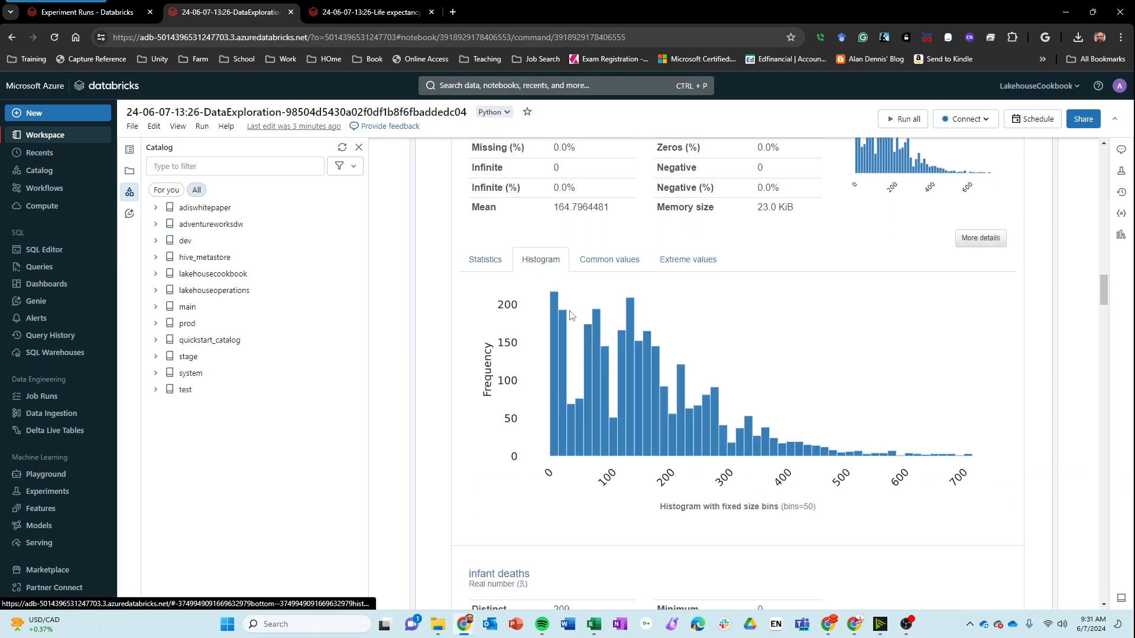
# View Adult Mortality's common values and its five minimum and five maximum extreme values in the Profiling Report
pyautogui.click(598, 267)
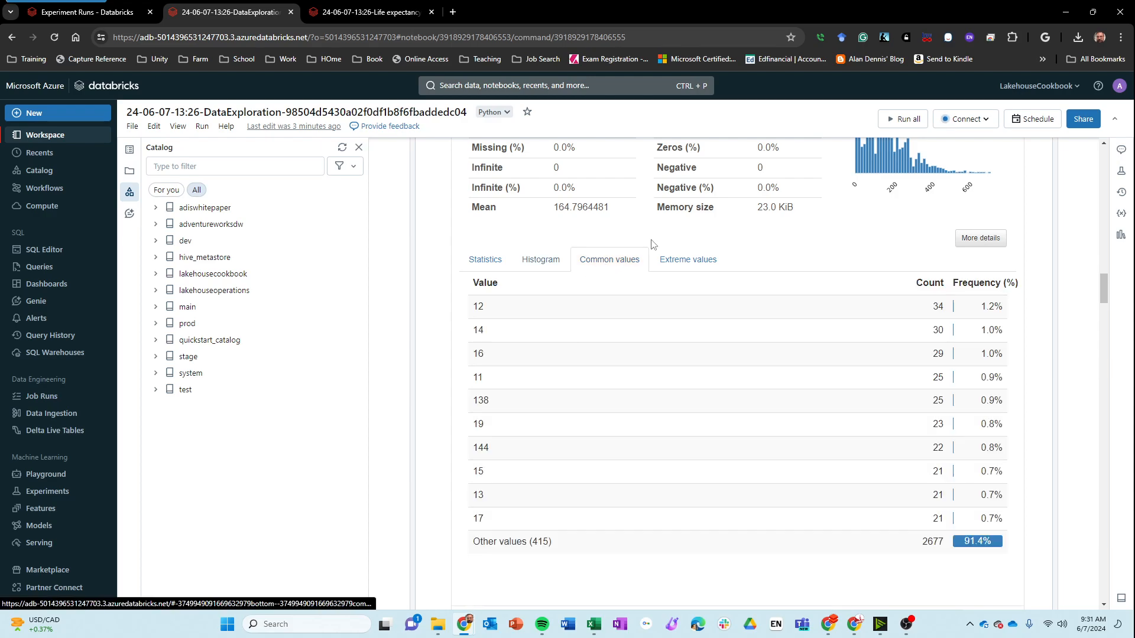
pyautogui.click(689, 267)
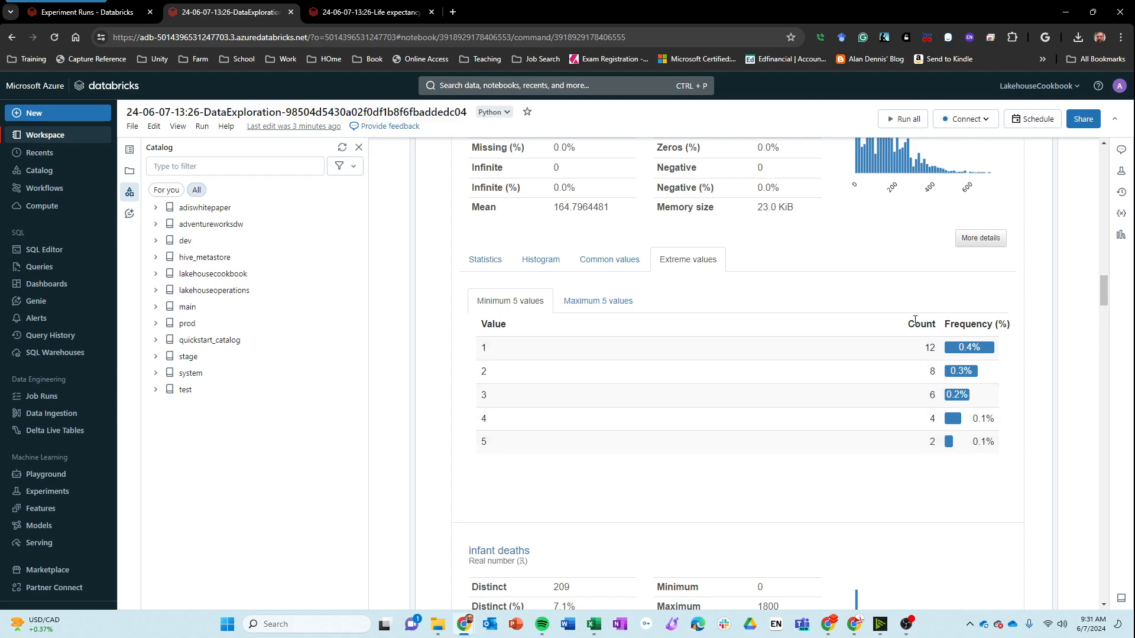
pyautogui.scroll(2, 774, 442)
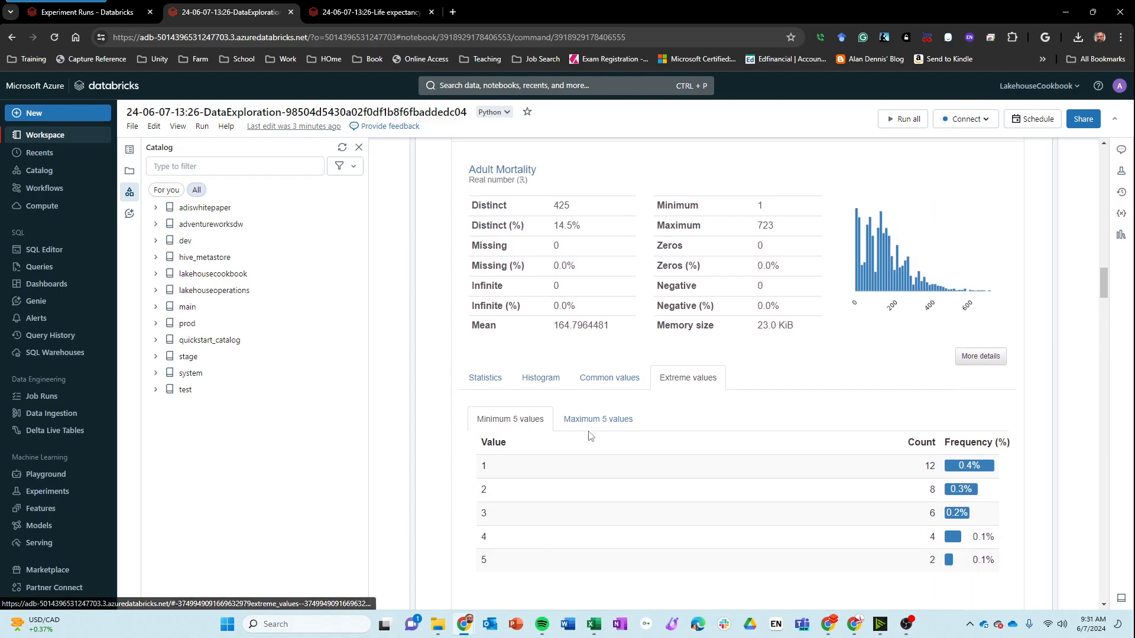
pyautogui.click(603, 423)
pyautogui.scroll(-3, 641, 487)
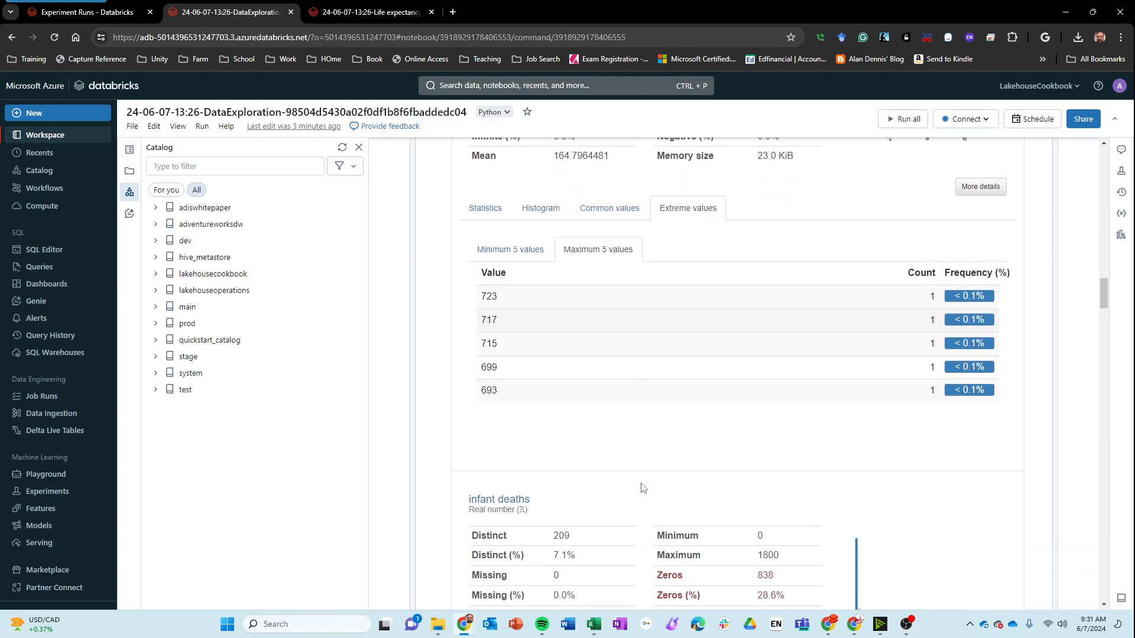
pyautogui.scroll(2, 643, 488)
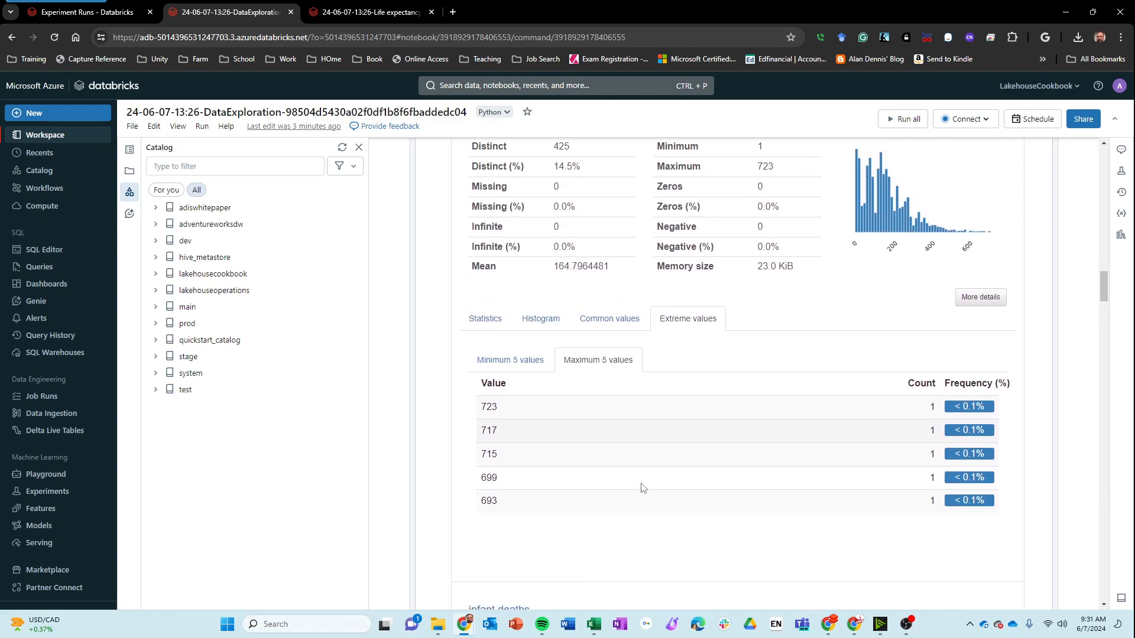
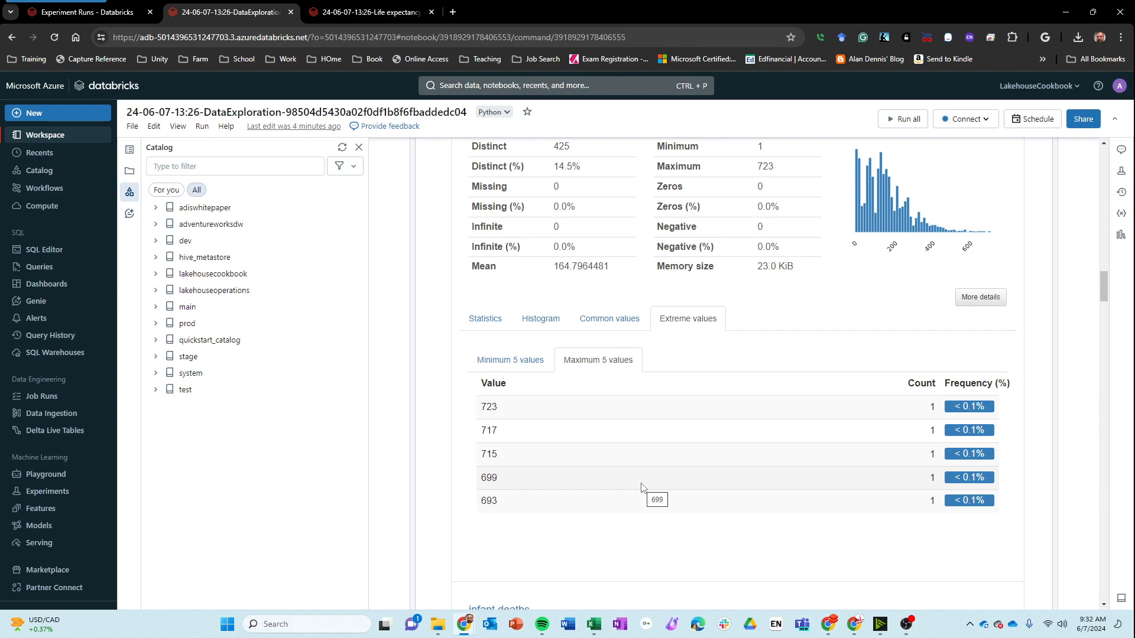
# Review the Profiling Report's variable summaries and histograms from infant deaths through Total expenditure
pyautogui.scroll(-6, 726, 452)
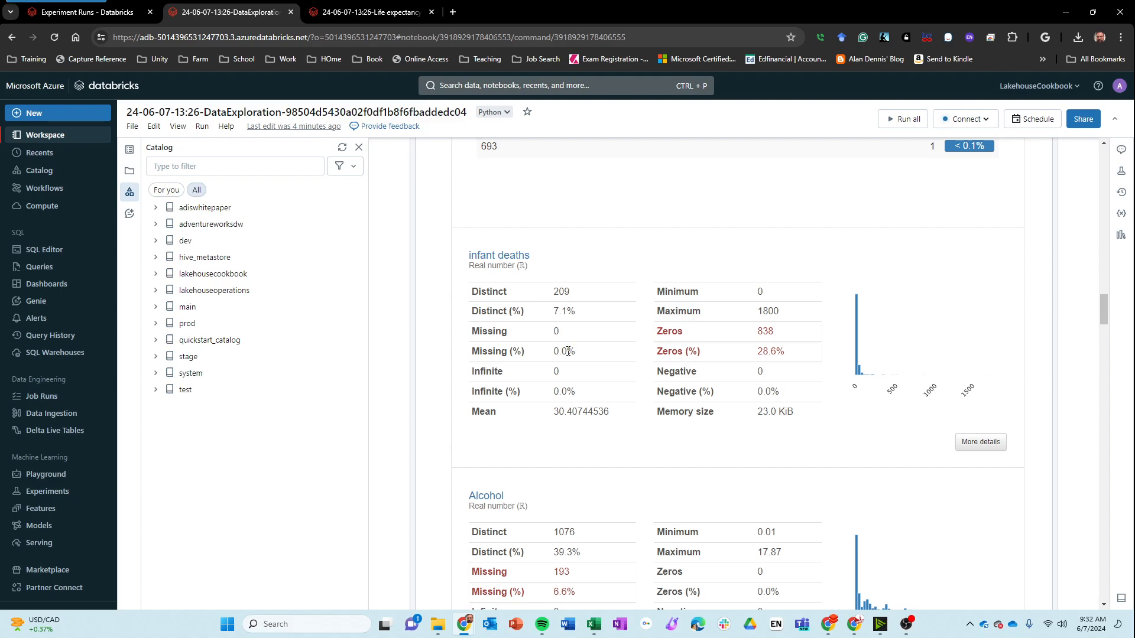
pyautogui.scroll(-1, 634, 357)
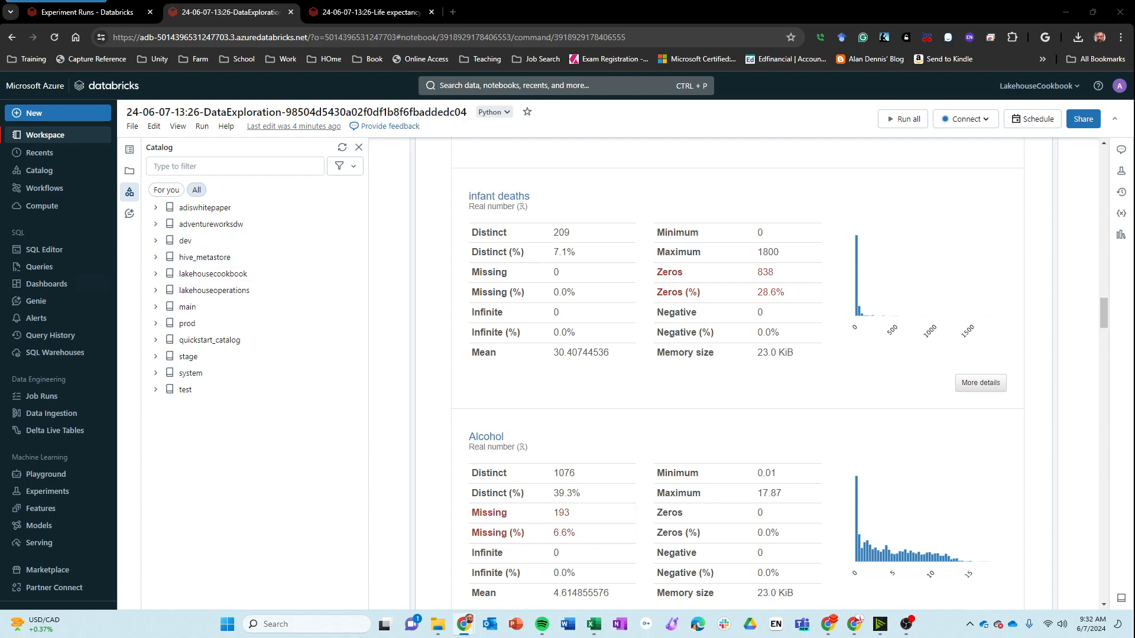
pyautogui.moveTo(1134, 219)
pyautogui.mouseDown()
pyautogui.moveTo(420, 62)
pyautogui.moveTo(1133, 219)
pyautogui.mouseUp()
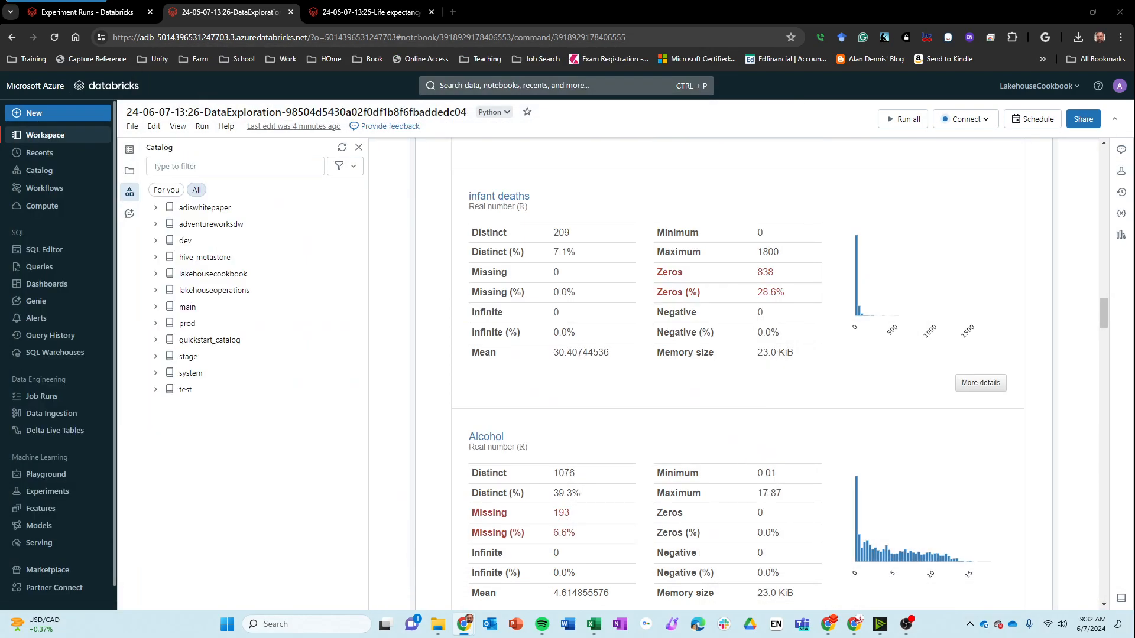
pyautogui.scroll(-8, 763, 473)
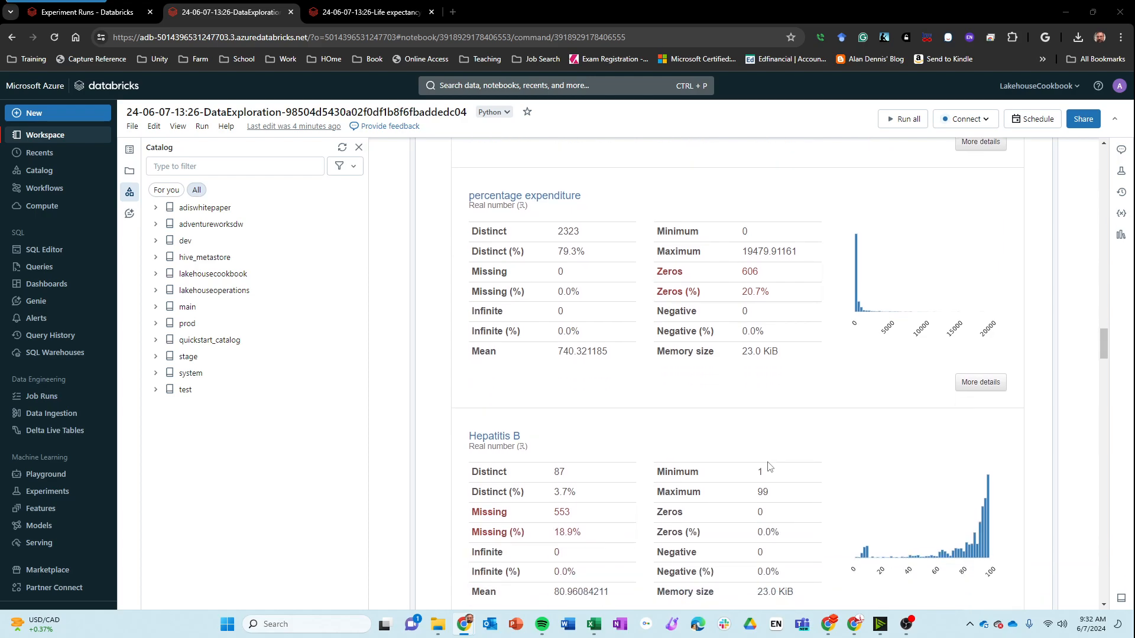
pyautogui.scroll(-2, 768, 467)
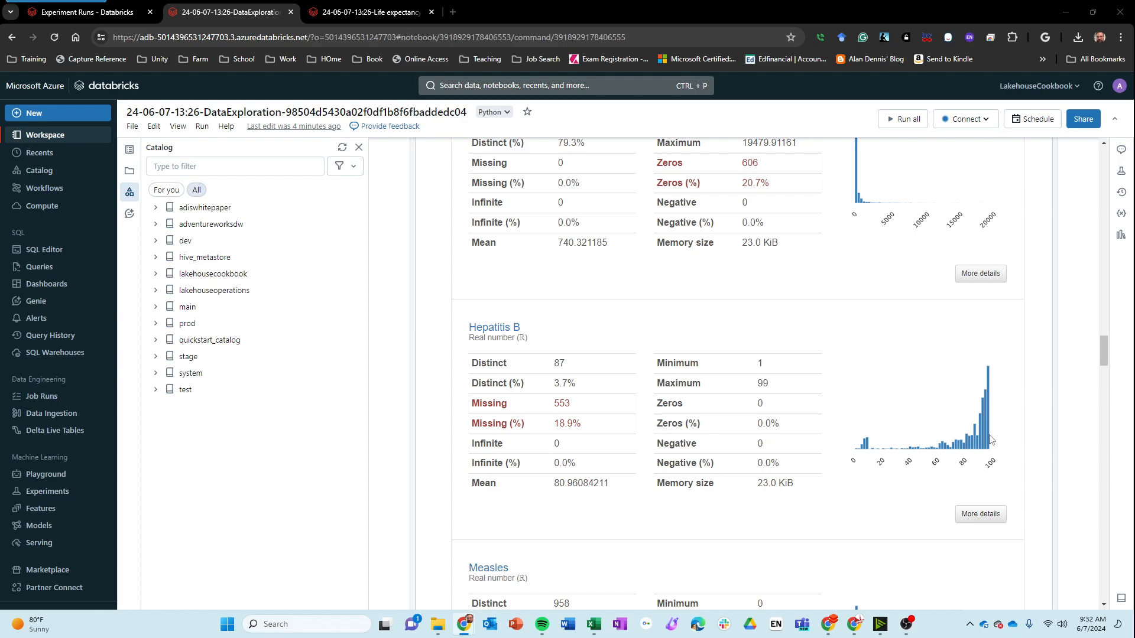
pyautogui.scroll(-2, 611, 478)
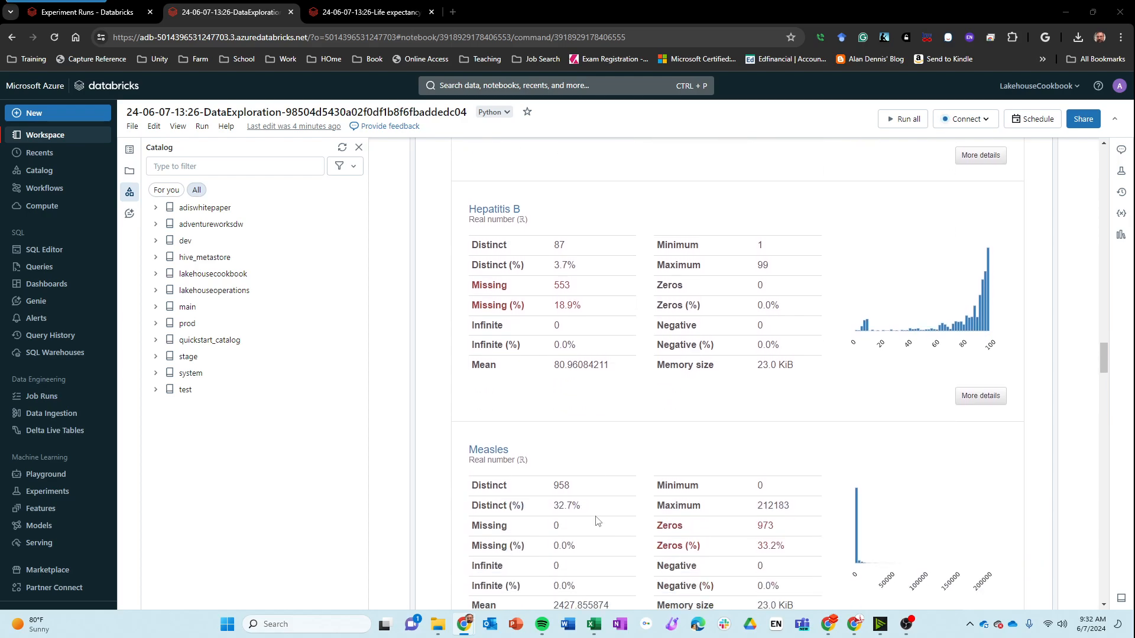
pyautogui.scroll(-7, 571, 331)
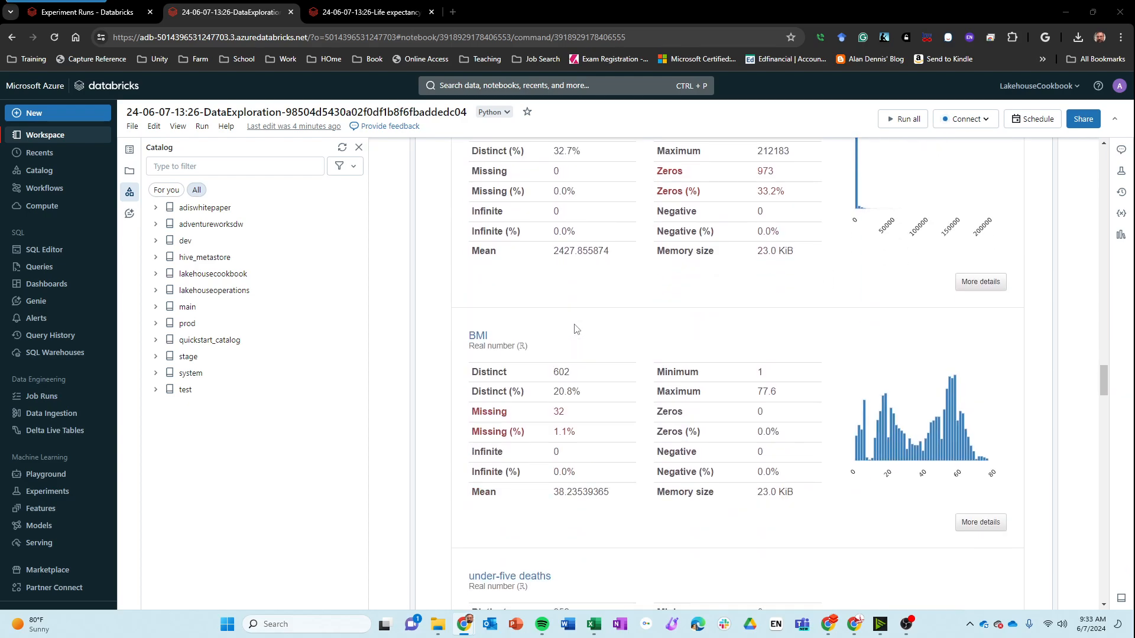
pyautogui.scroll(-1, 559, 332)
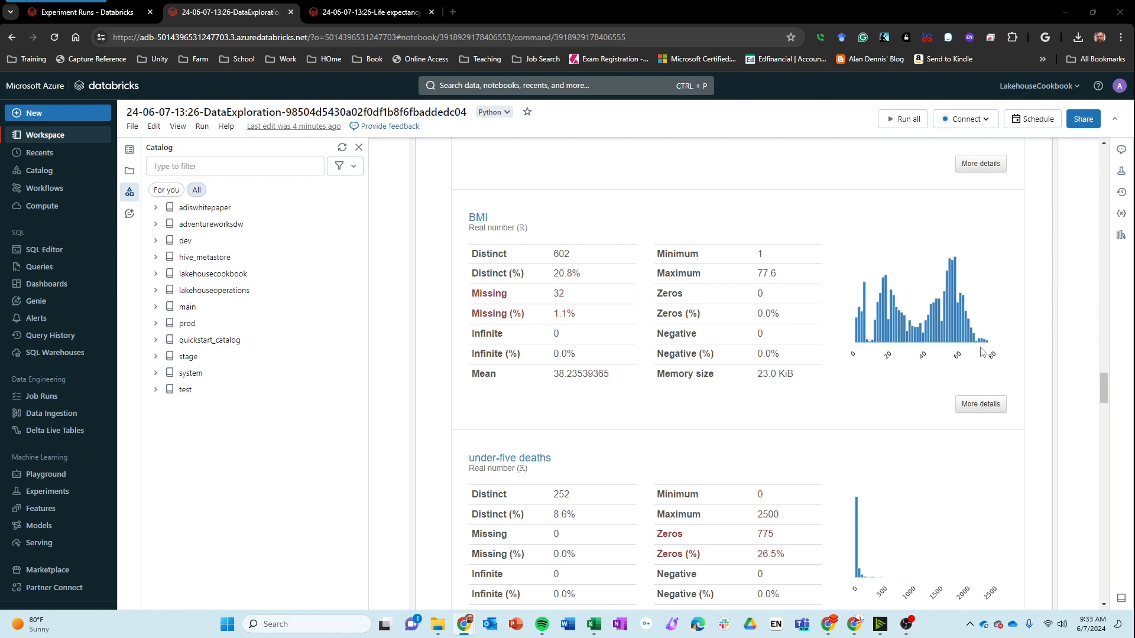
pyautogui.scroll(-4, 584, 413)
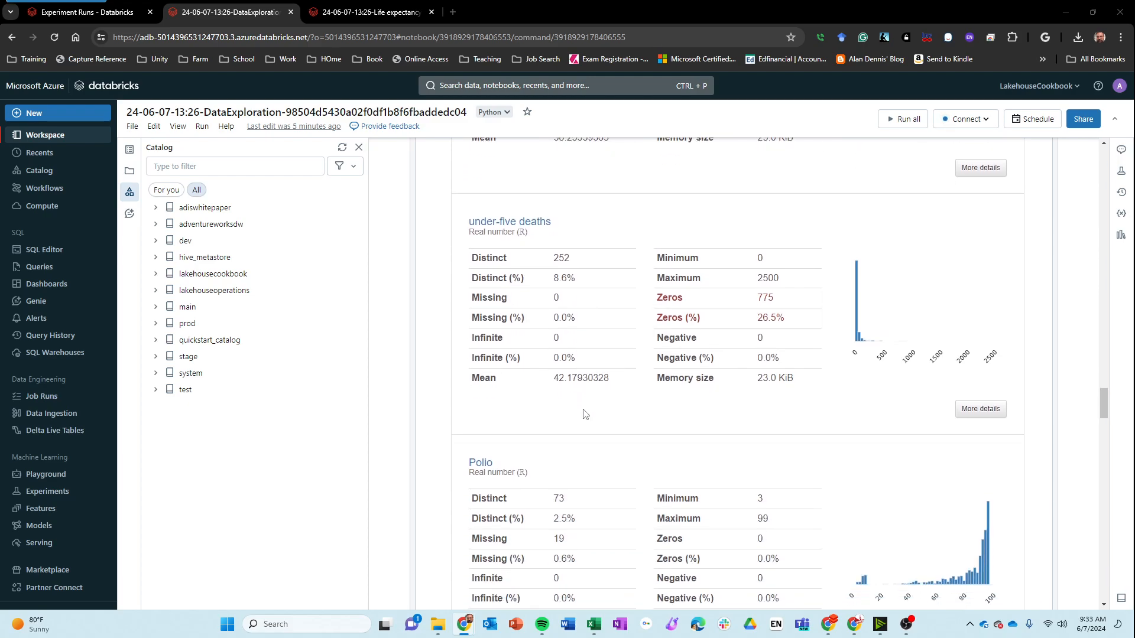
pyautogui.scroll(-3, 711, 401)
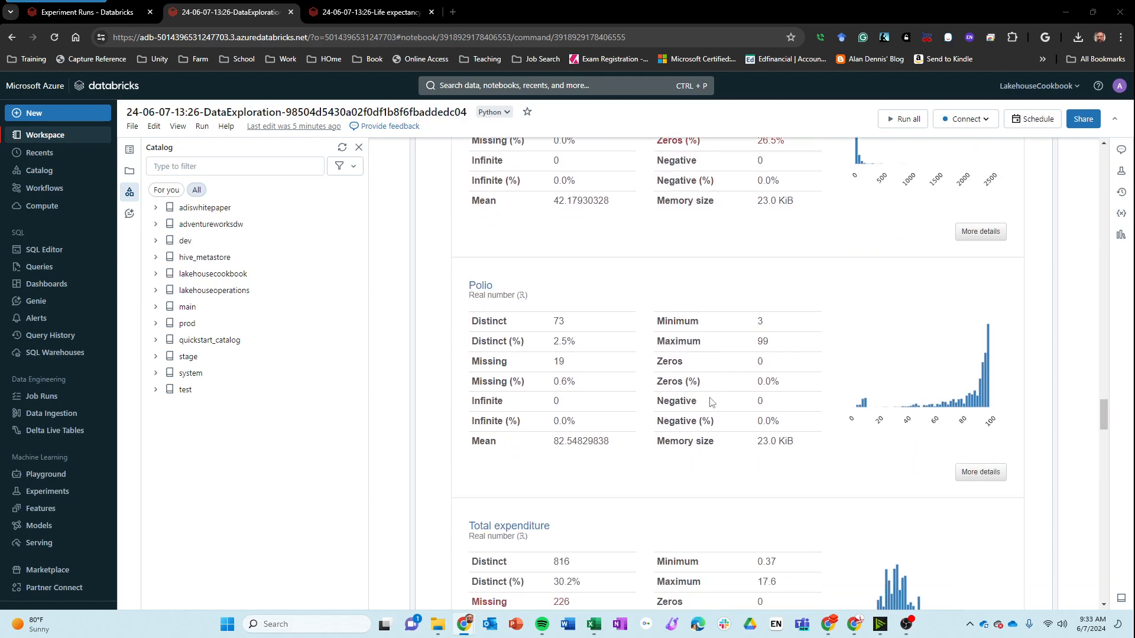
pyautogui.scroll(-2, 712, 402)
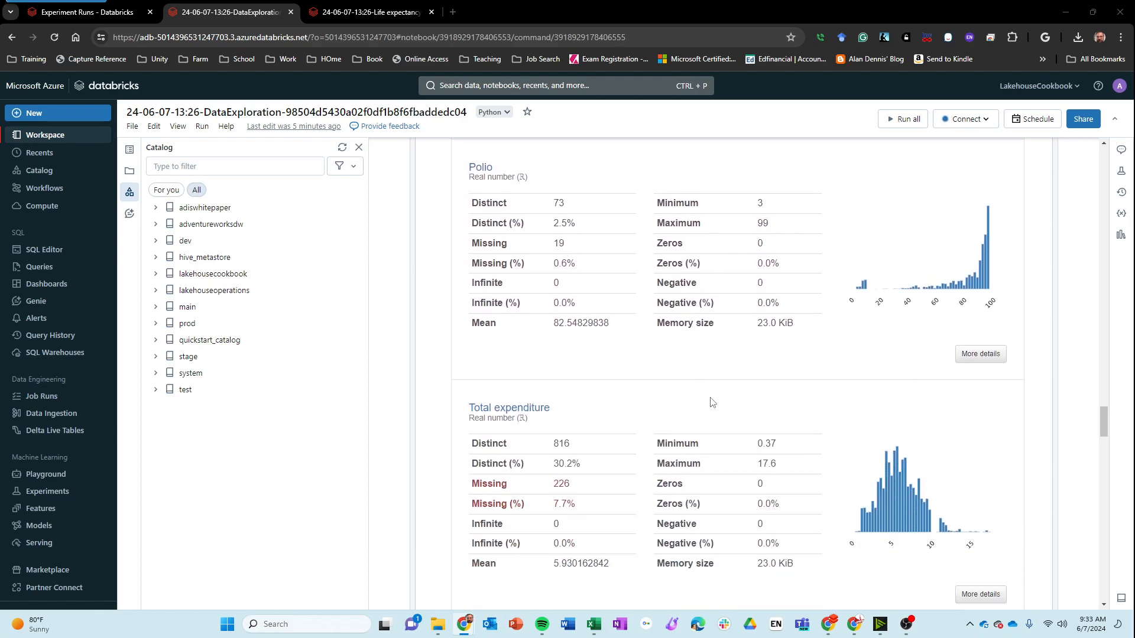
# Expand the under-five deaths variable's details and view its five minimum and five maximum extreme values
pyautogui.scroll(4, 712, 401)
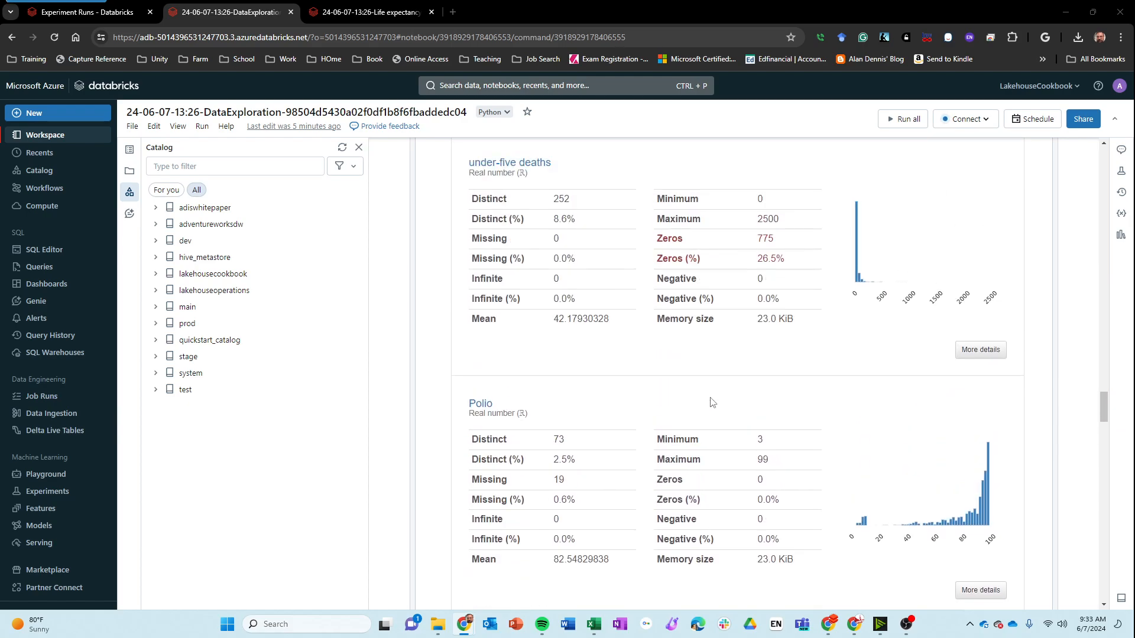
pyautogui.click(988, 353)
pyautogui.scroll(-3, 988, 357)
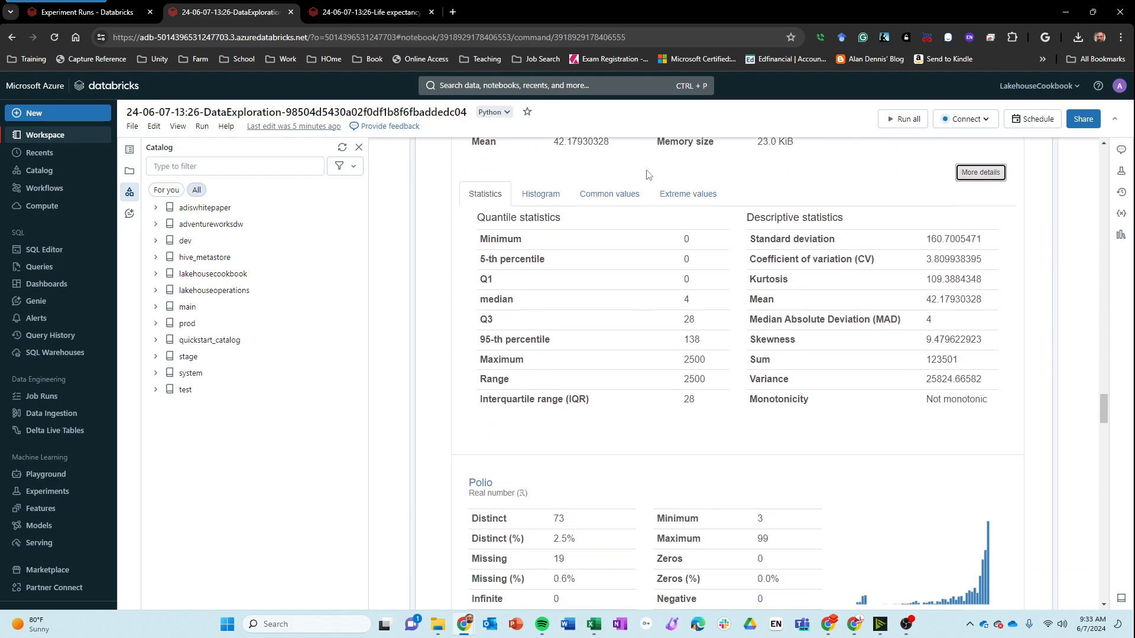
pyautogui.click(702, 199)
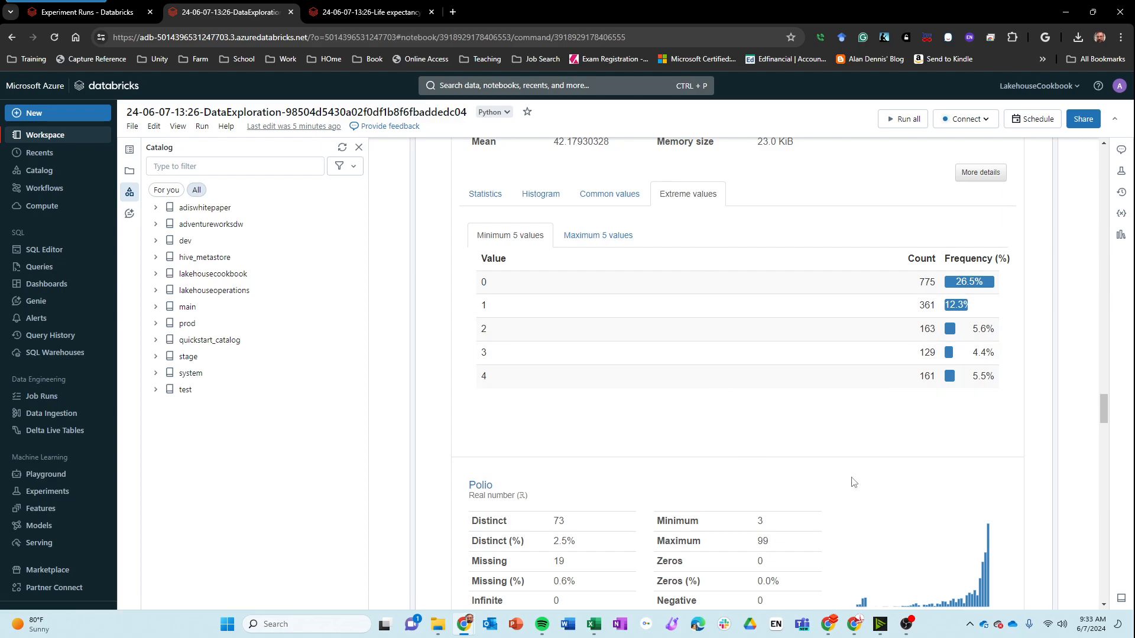
pyautogui.click(588, 232)
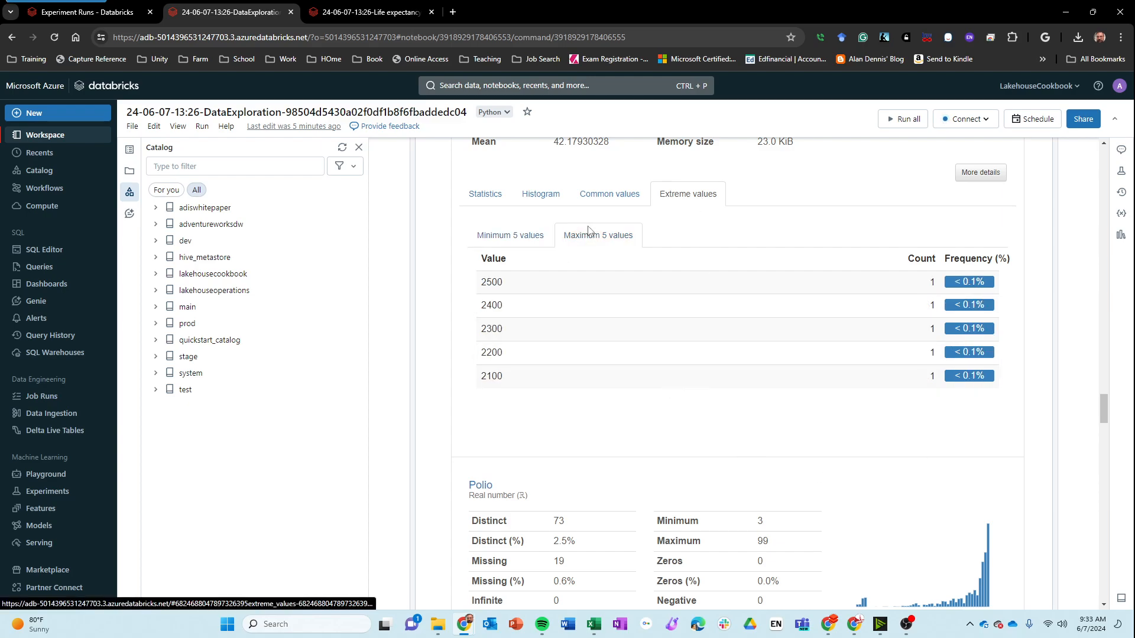
pyautogui.scroll(3, 588, 231)
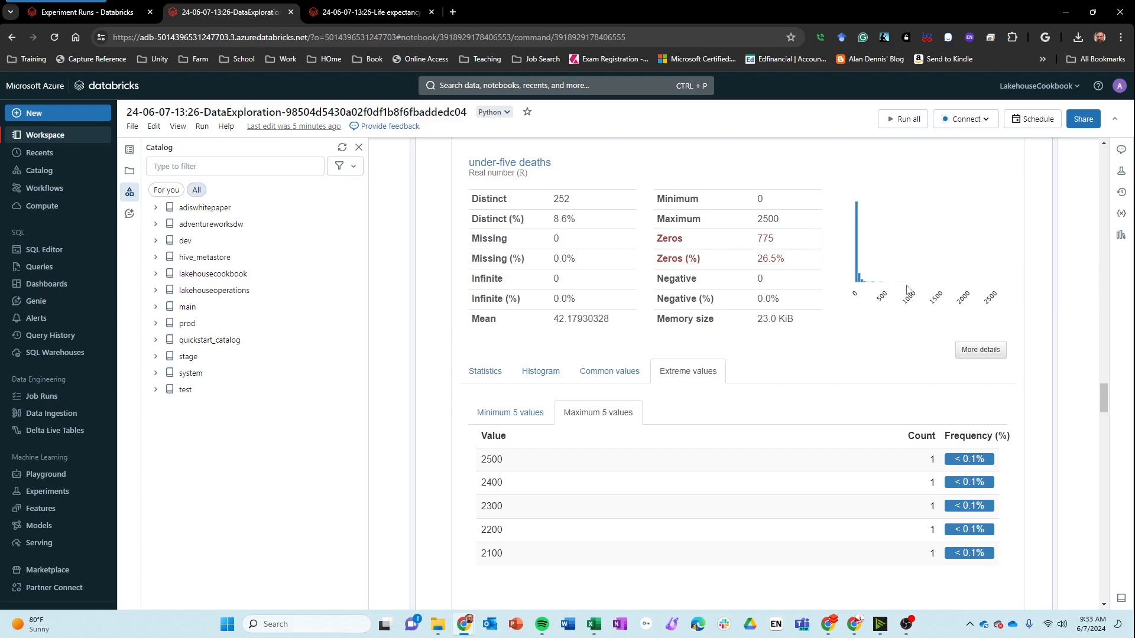
# Examine the summaries and histograms of Polio, Total expenditure, Diphtheria and HIV/AIDS
pyautogui.scroll(-7, 907, 289)
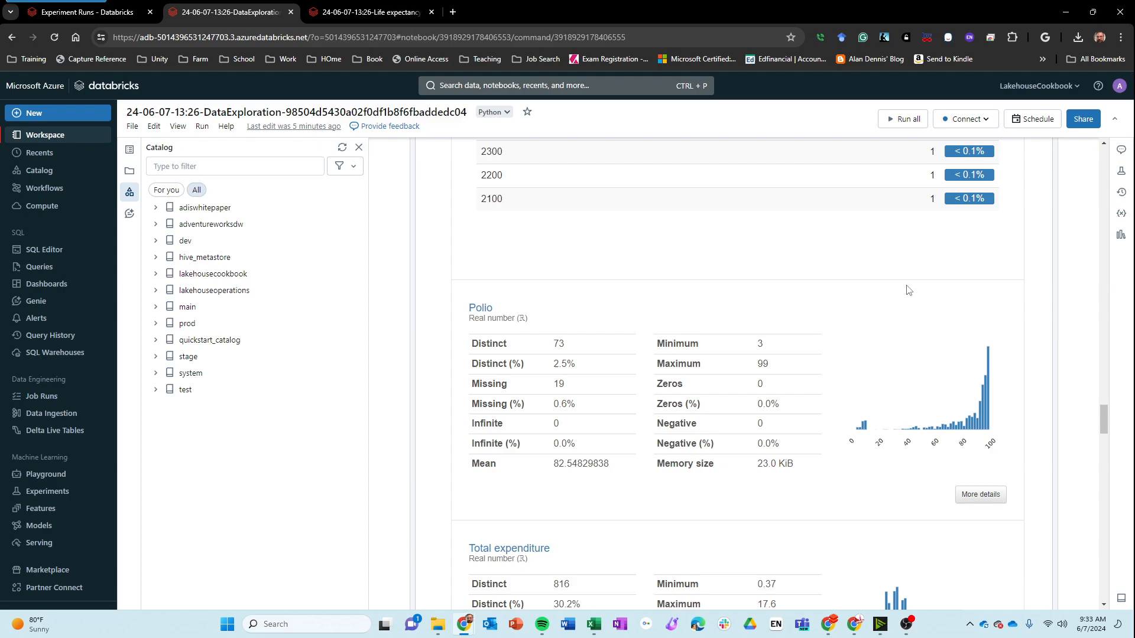
pyautogui.scroll(-2, 907, 290)
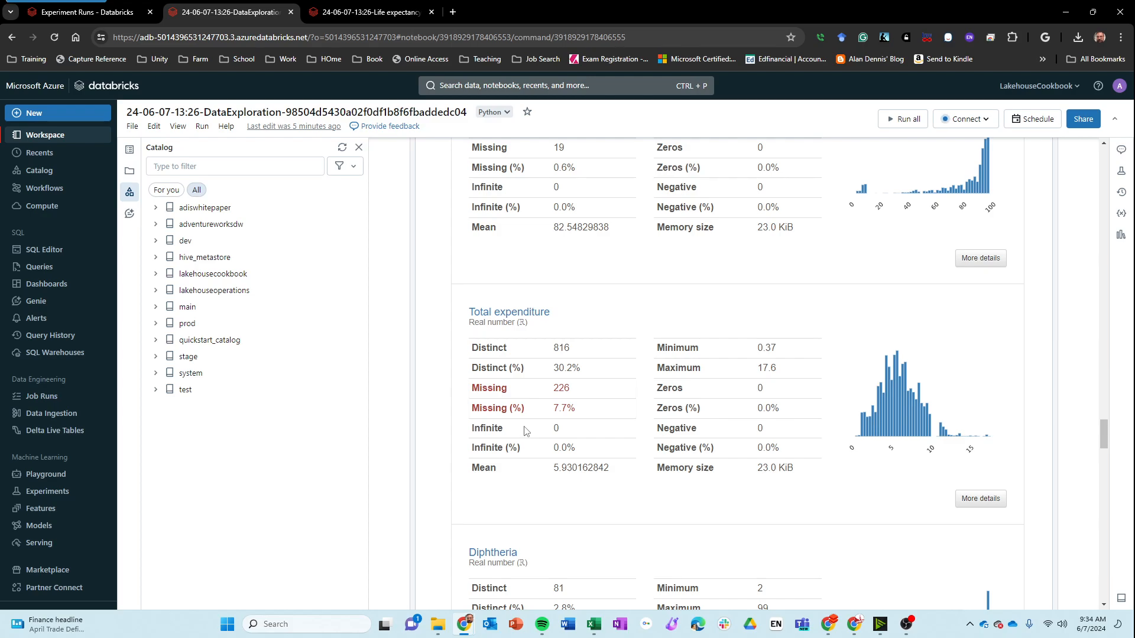
pyautogui.scroll(-3, 454, 416)
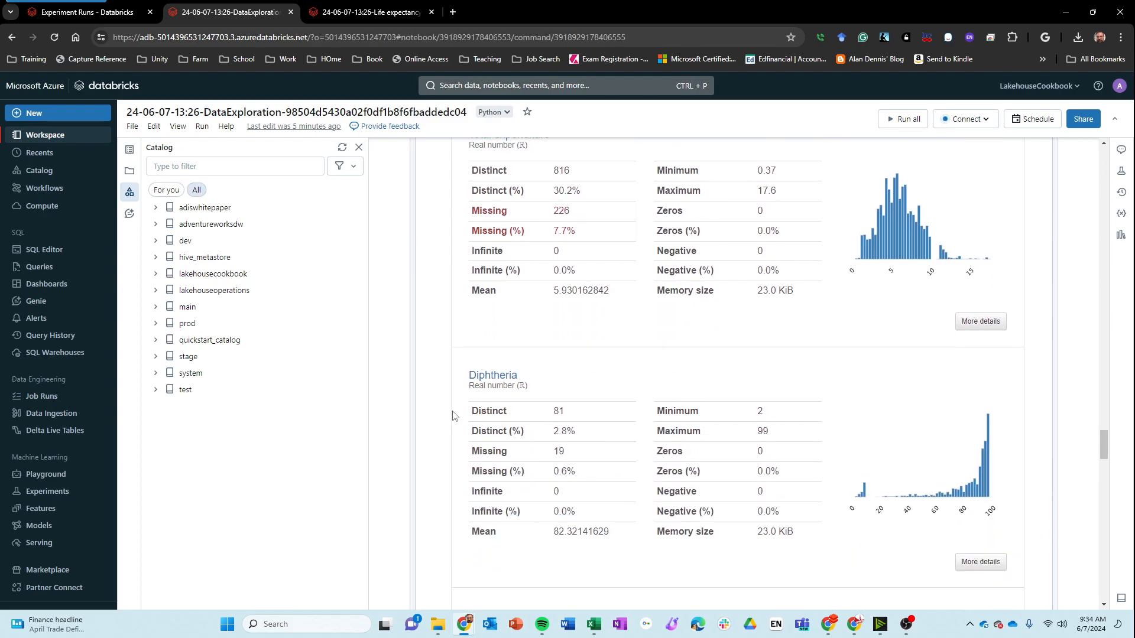
pyautogui.scroll(-3, 550, 424)
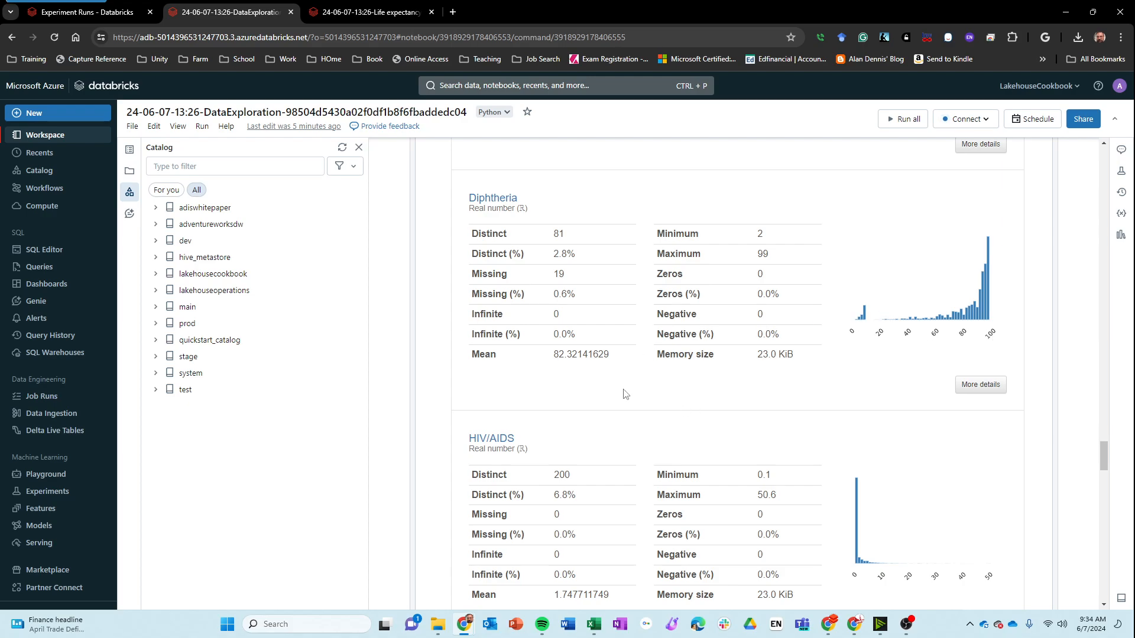
pyautogui.scroll(-2, 499, 437)
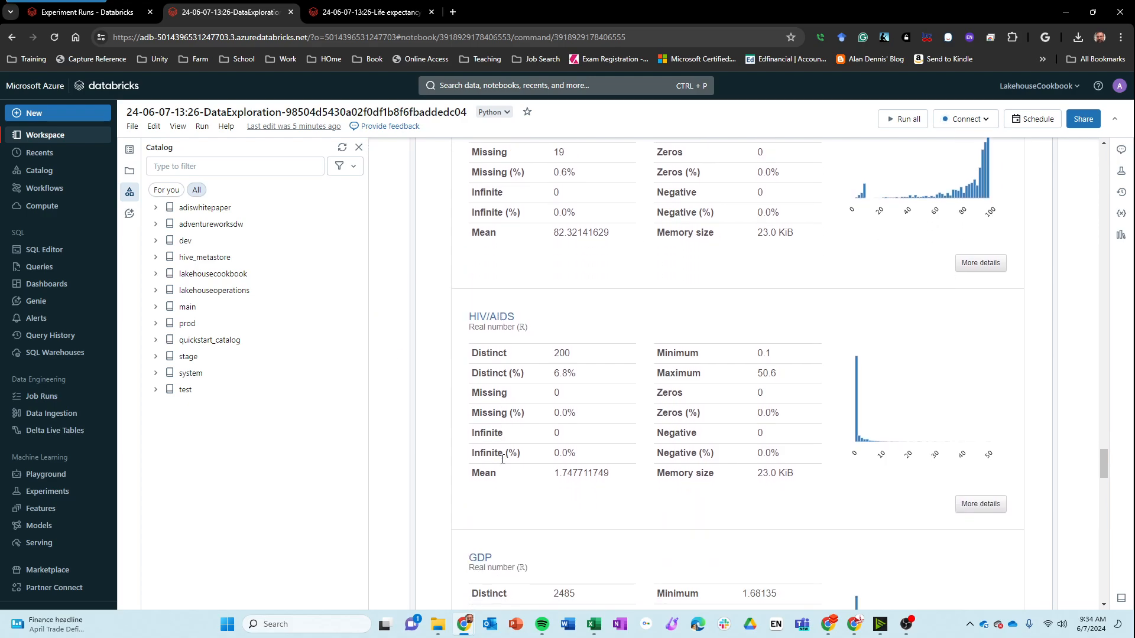
# Expand the GDP variable's details and view its five minimum and five maximum extreme values
pyautogui.scroll(-5, 502, 459)
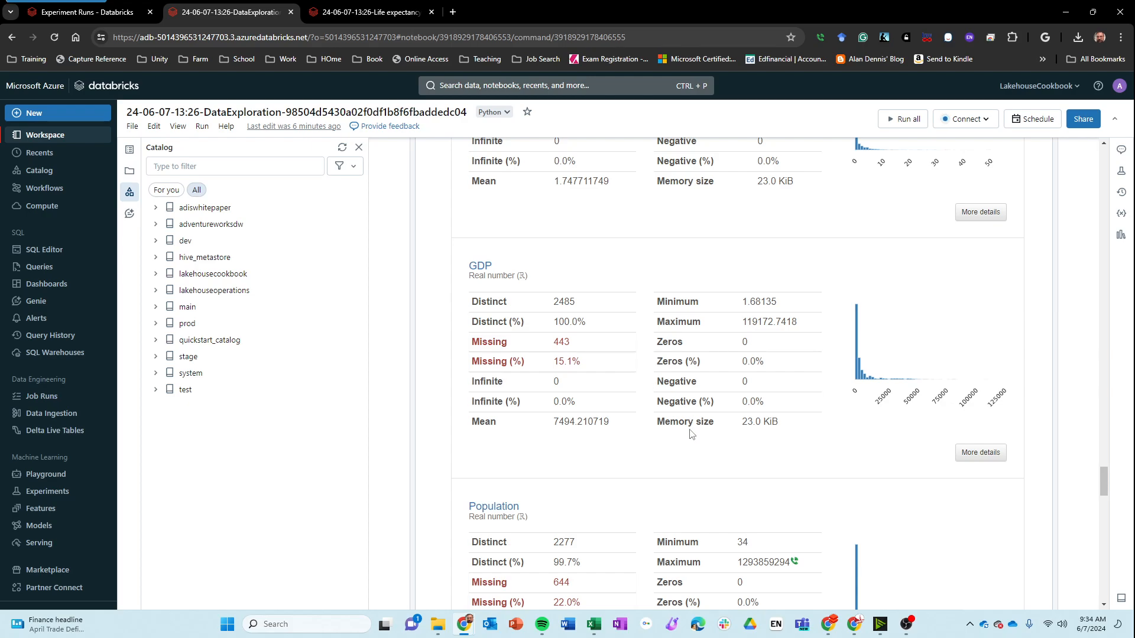
pyautogui.click(980, 455)
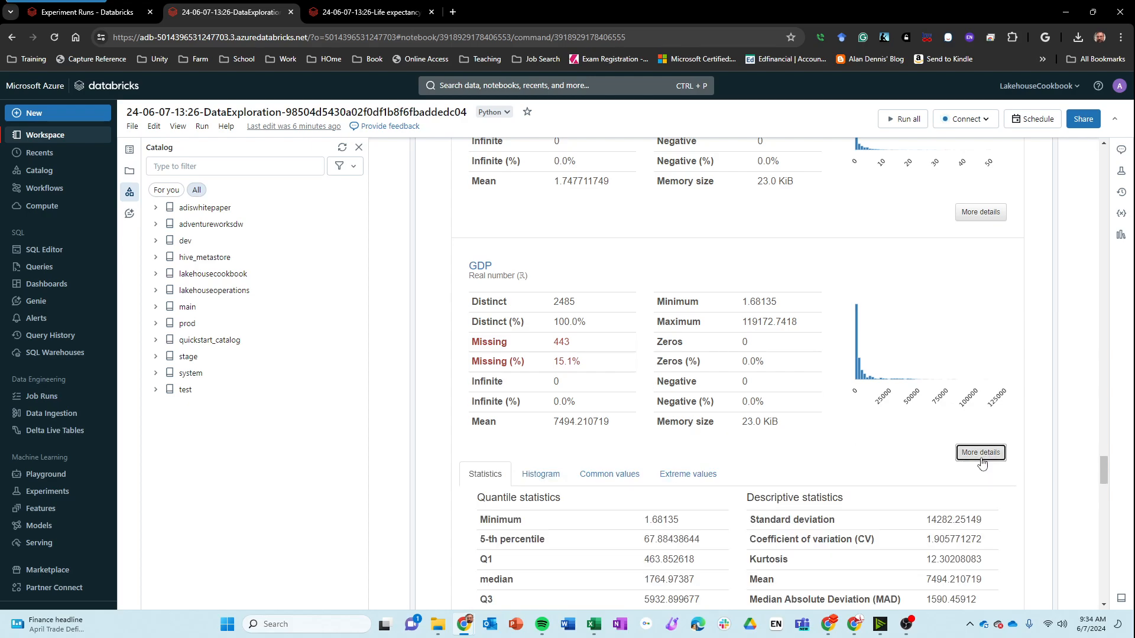
pyautogui.click(690, 479)
pyautogui.scroll(-3, 693, 487)
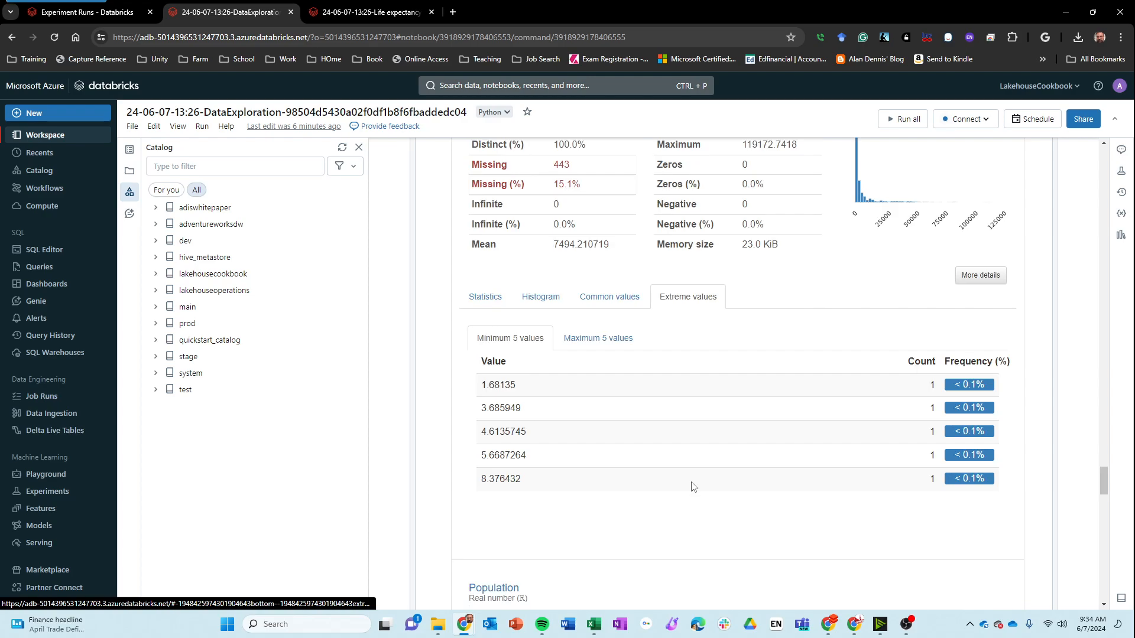
pyautogui.click(610, 346)
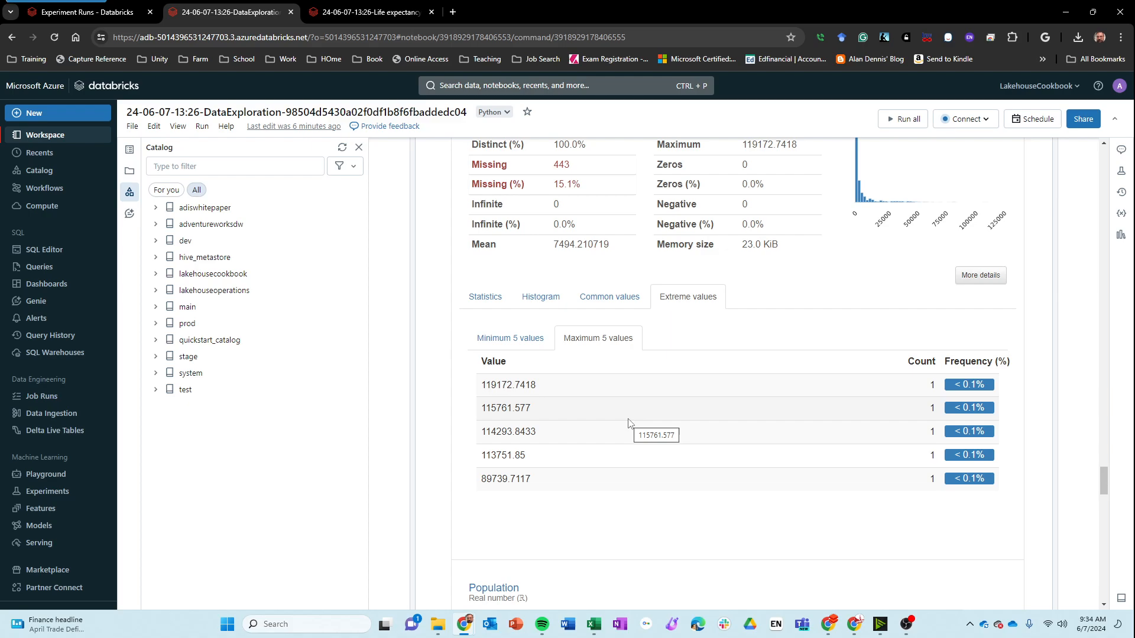
# Examine the summaries and histograms of Population, thinness 1-19 years and thinness 5-9 years
pyautogui.scroll(-8, 629, 422)
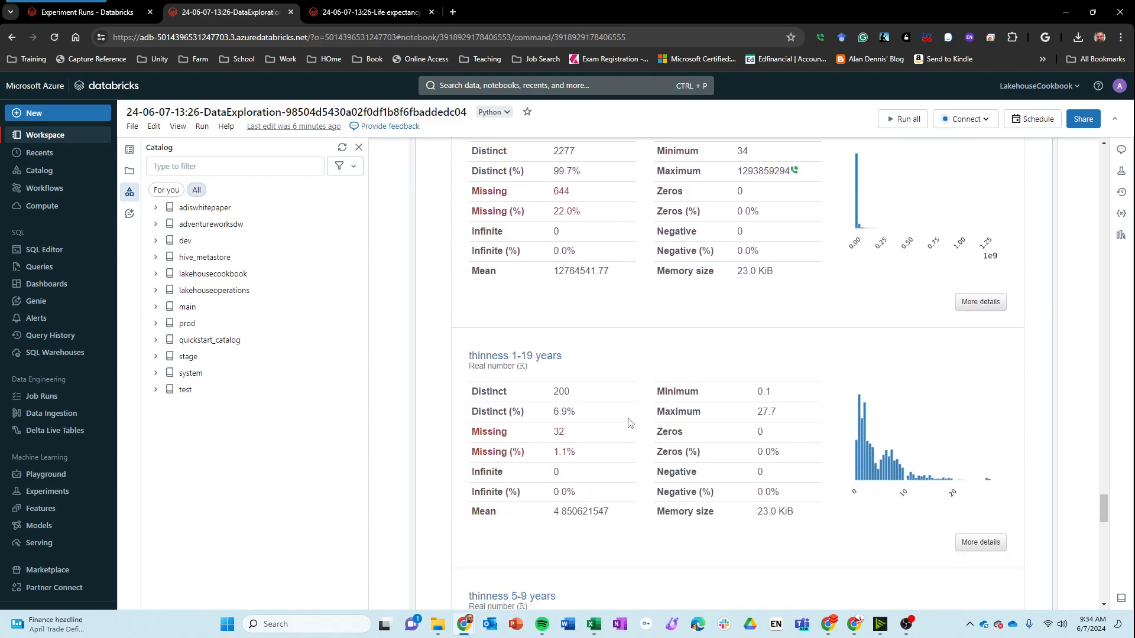
pyautogui.scroll(-2, 630, 423)
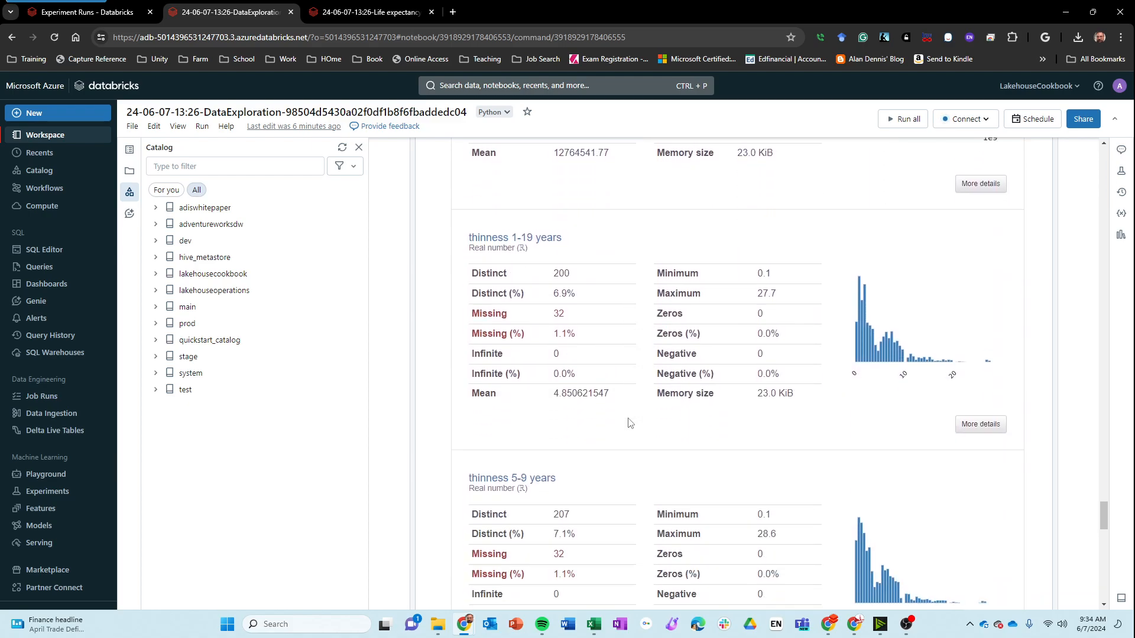
pyautogui.scroll(5, 630, 423)
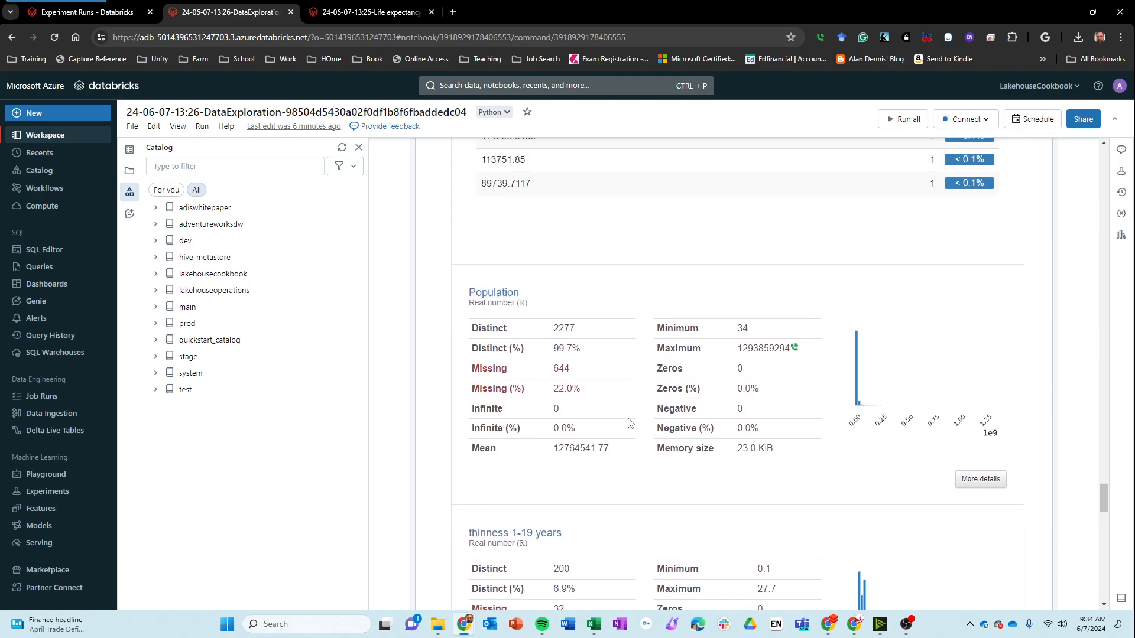
pyautogui.scroll(-3, 629, 422)
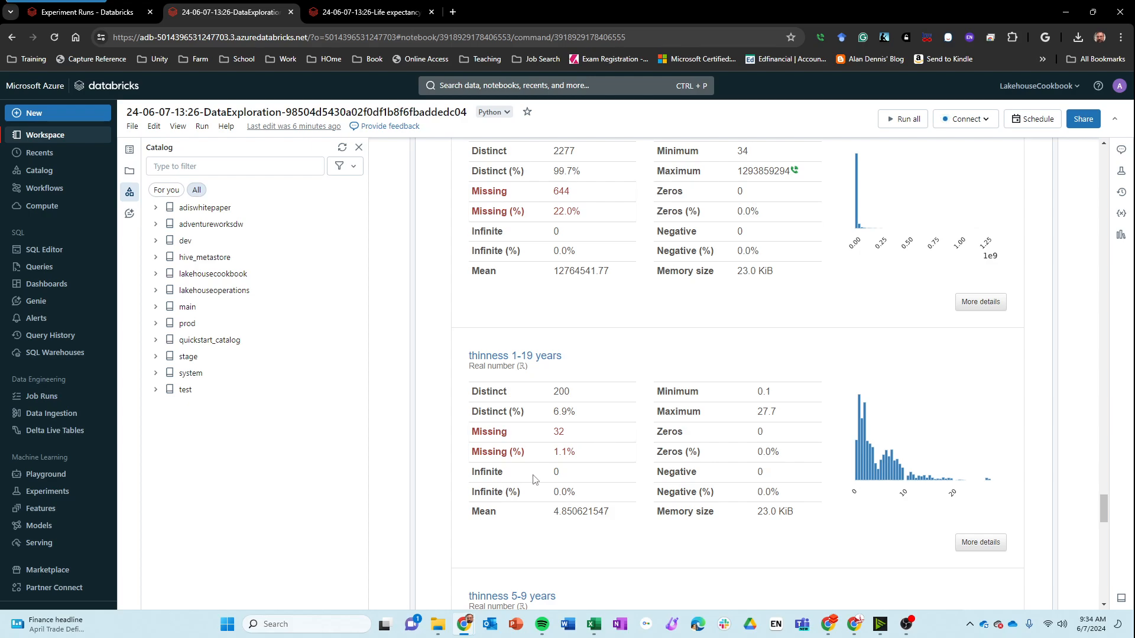
# Compare the summaries and histograms of thinness 1-19 years, thinness 5-9 years and Income composition of resources
pyautogui.scroll(-2, 645, 468)
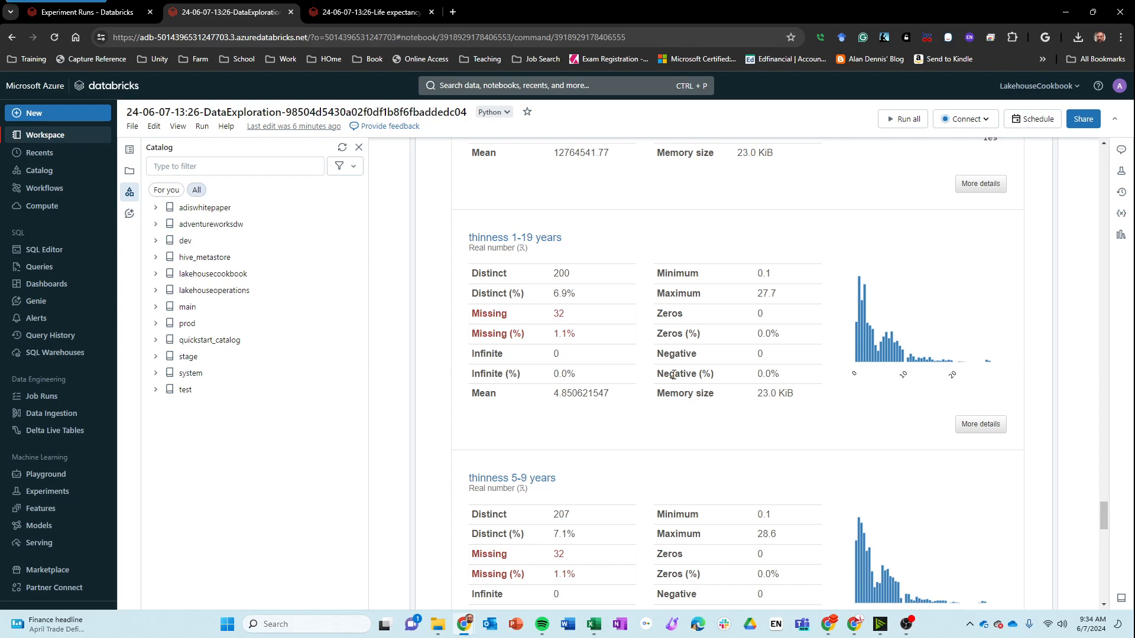
pyautogui.scroll(-2, 722, 368)
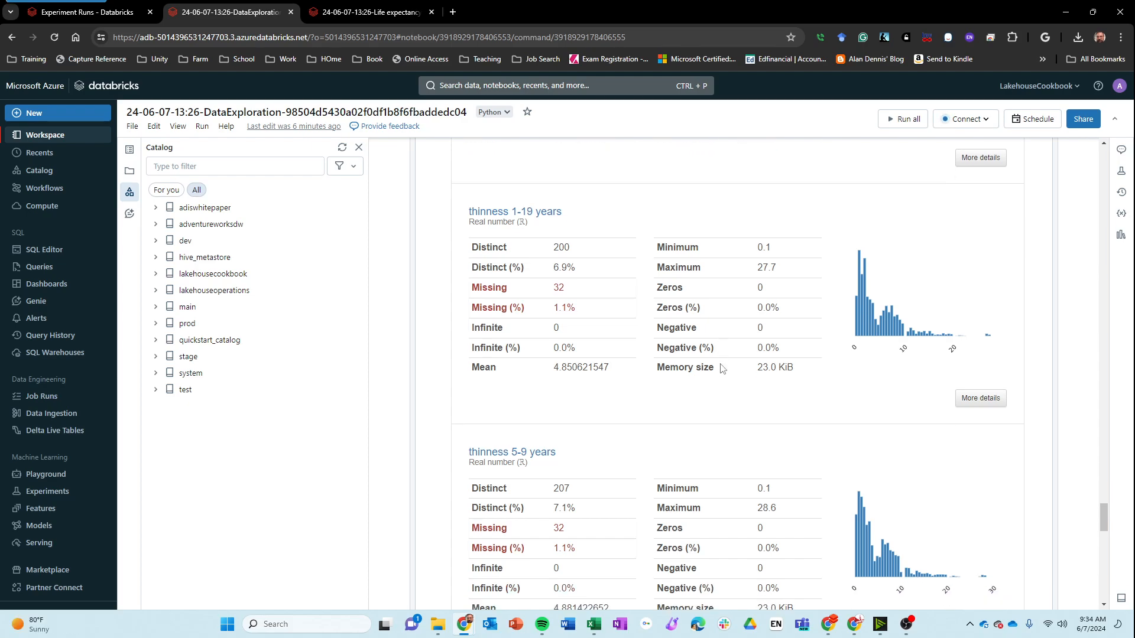
pyautogui.scroll(-2, 723, 369)
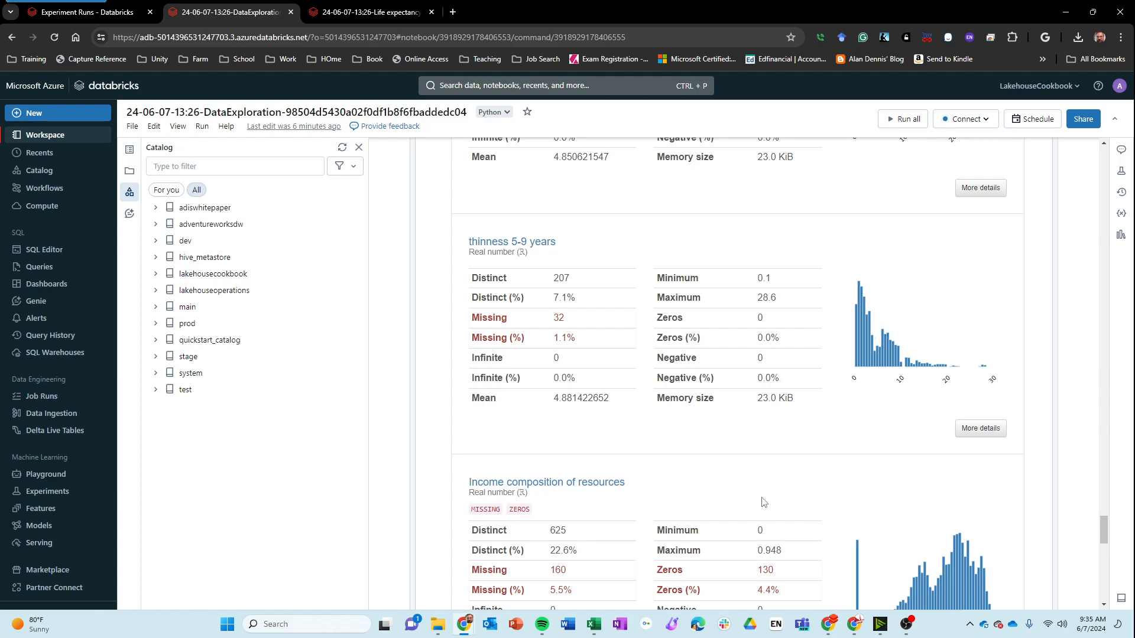
pyautogui.scroll(-2, 762, 497)
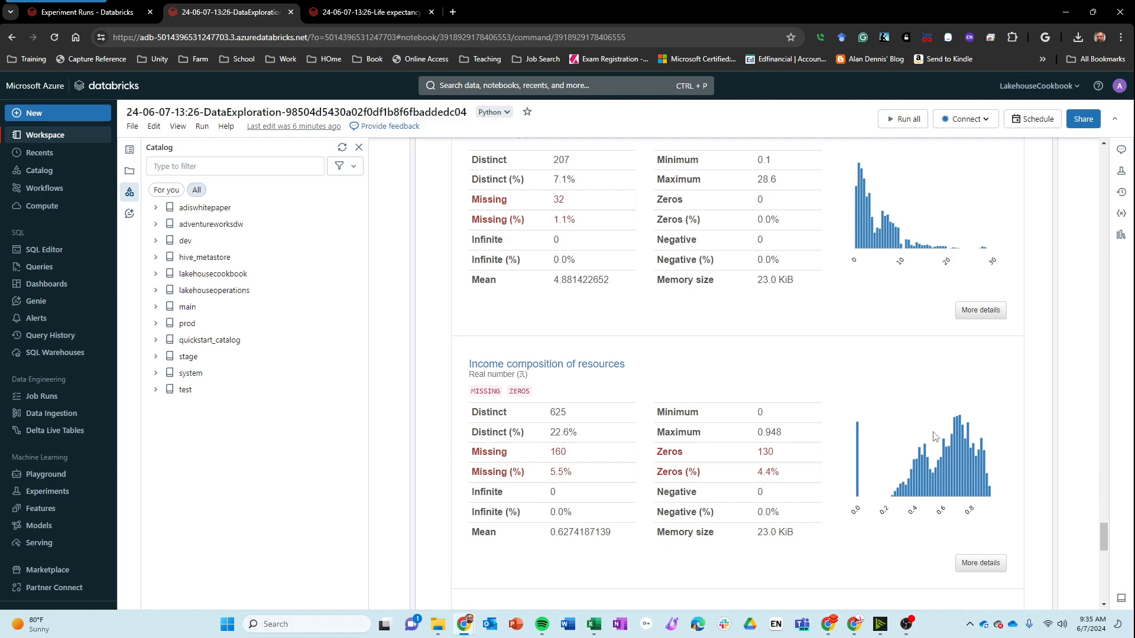
pyautogui.scroll(-2, 707, 481)
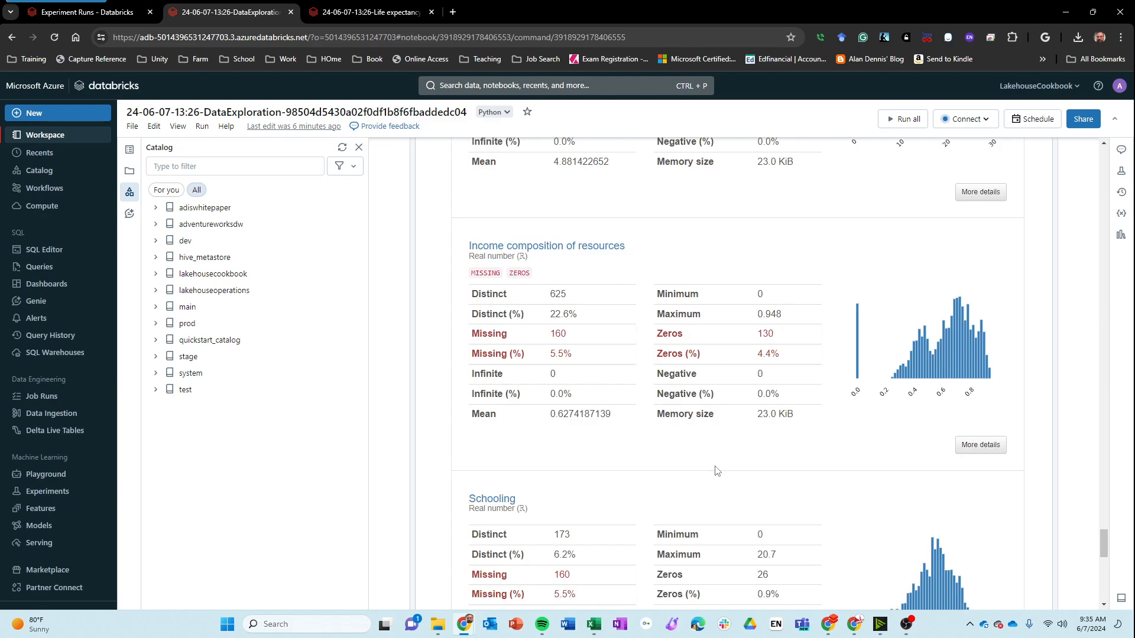
pyautogui.scroll(-3, 714, 470)
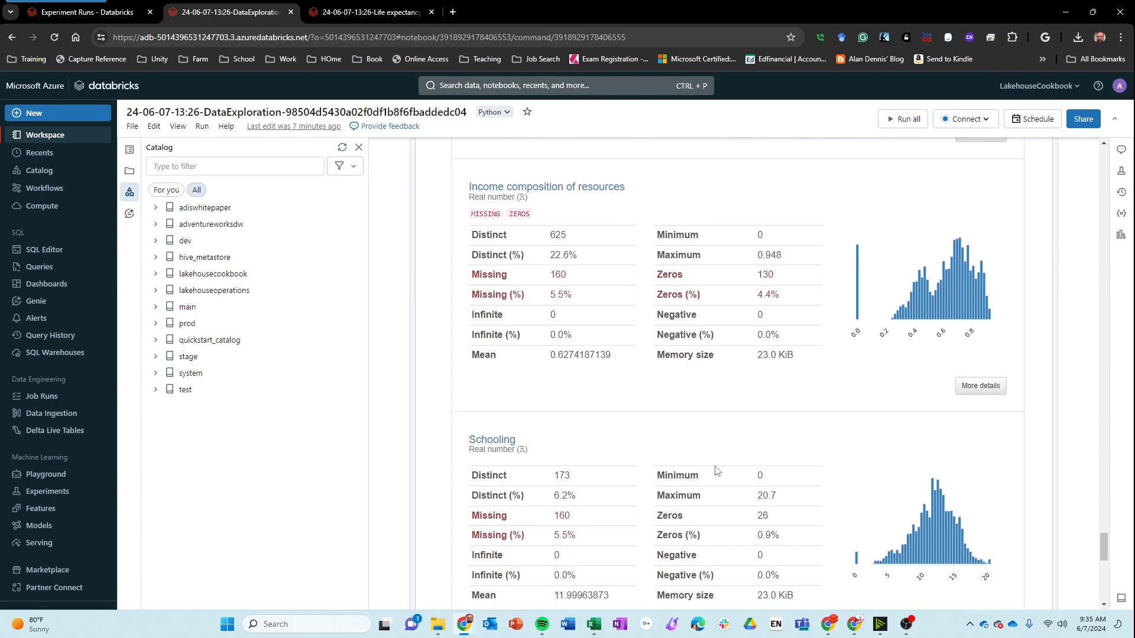
pyautogui.scroll(4, 680, 455)
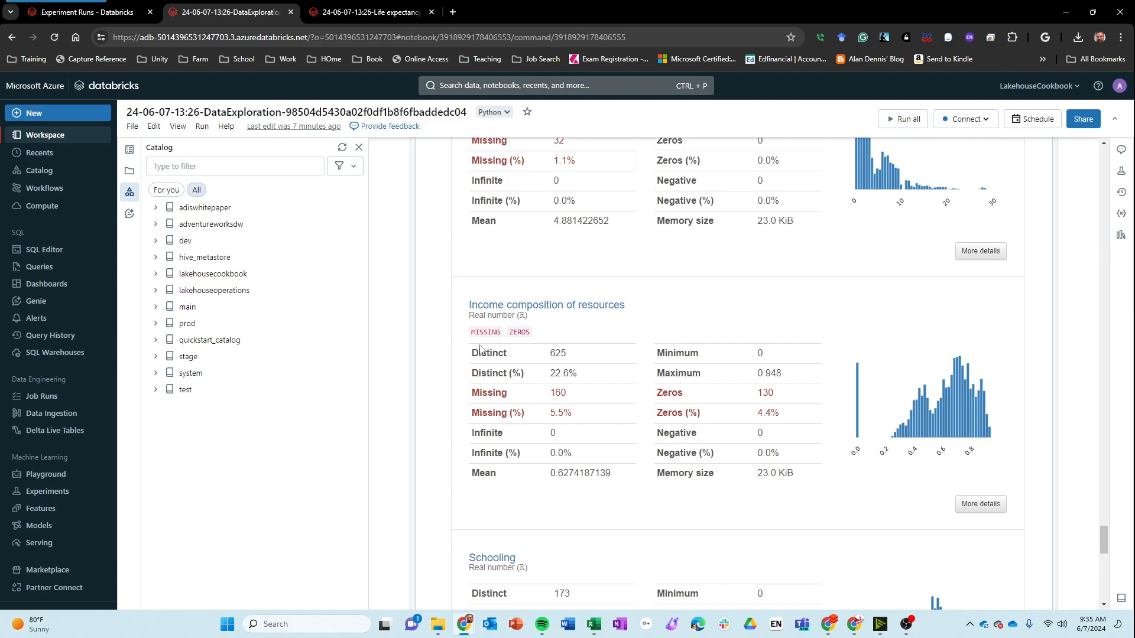
pyautogui.scroll(7, 612, 338)
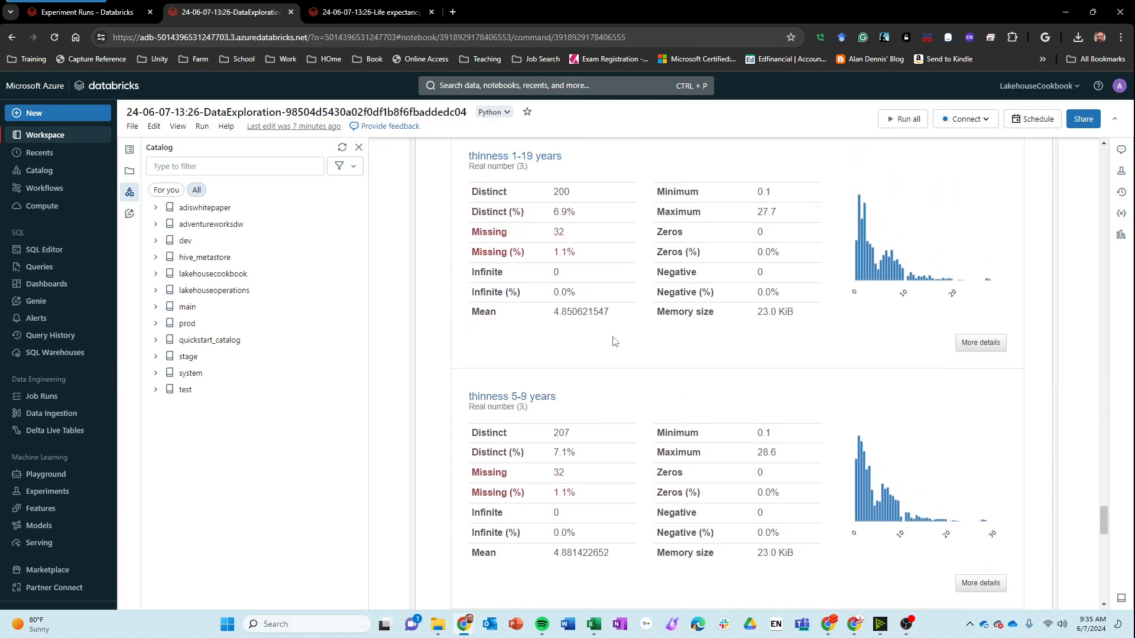
pyautogui.scroll(6, 613, 341)
pyautogui.scroll(-11, 612, 341)
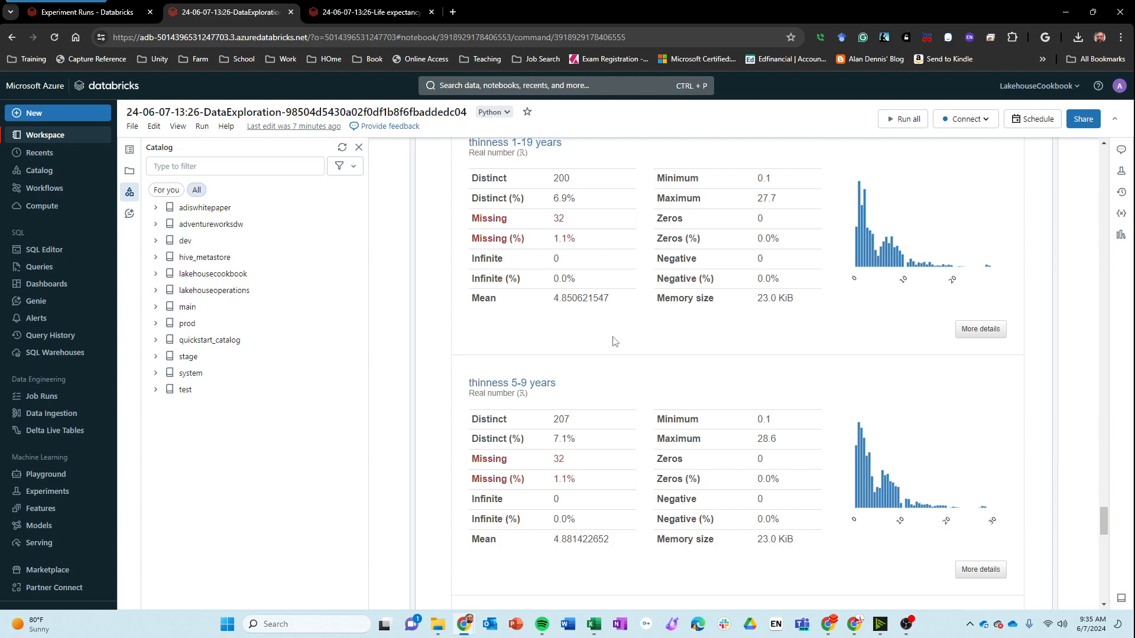
pyautogui.scroll(-4, 612, 341)
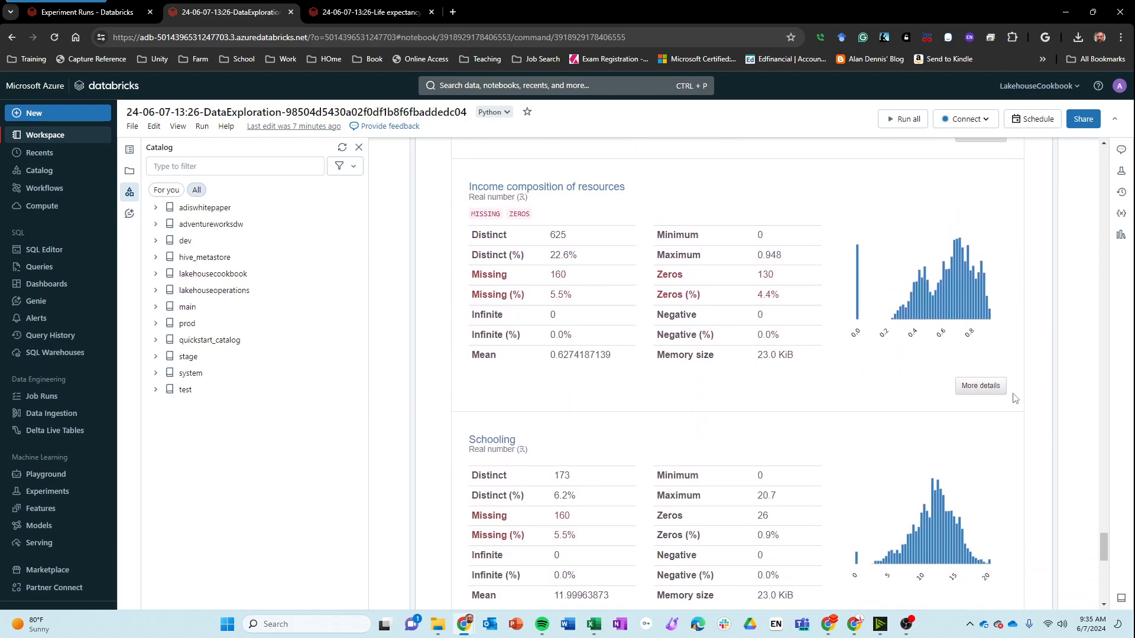
# Check the missing and zero counts in the Income composition of resources summary
pyautogui.doubleClick(558, 274)
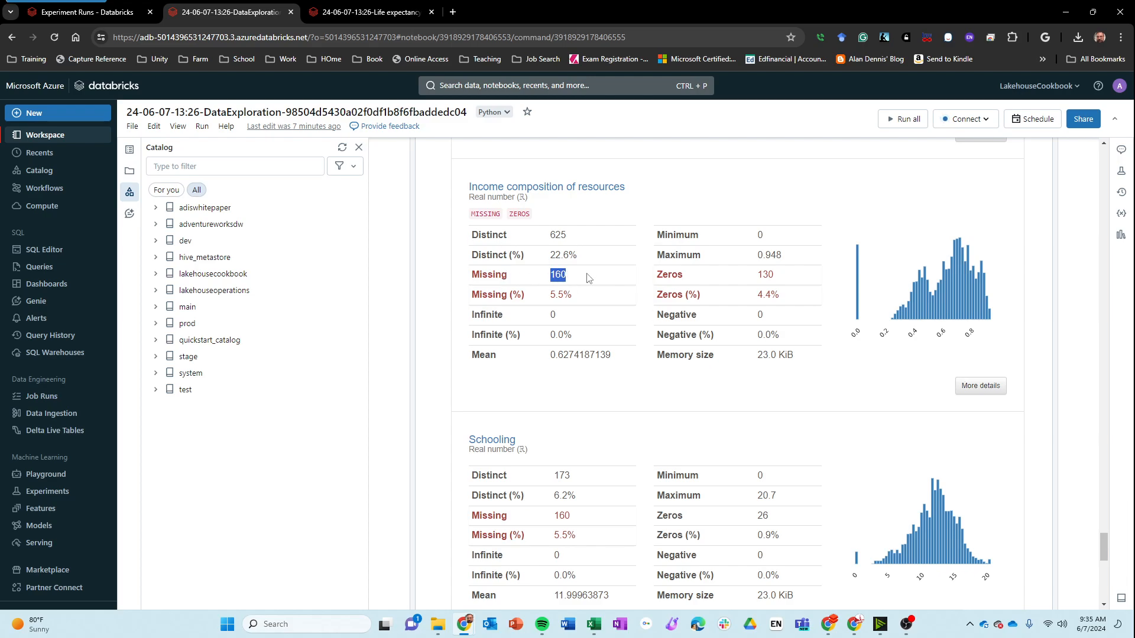
pyautogui.doubleClick(764, 275)
pyautogui.scroll(1, 646, 376)
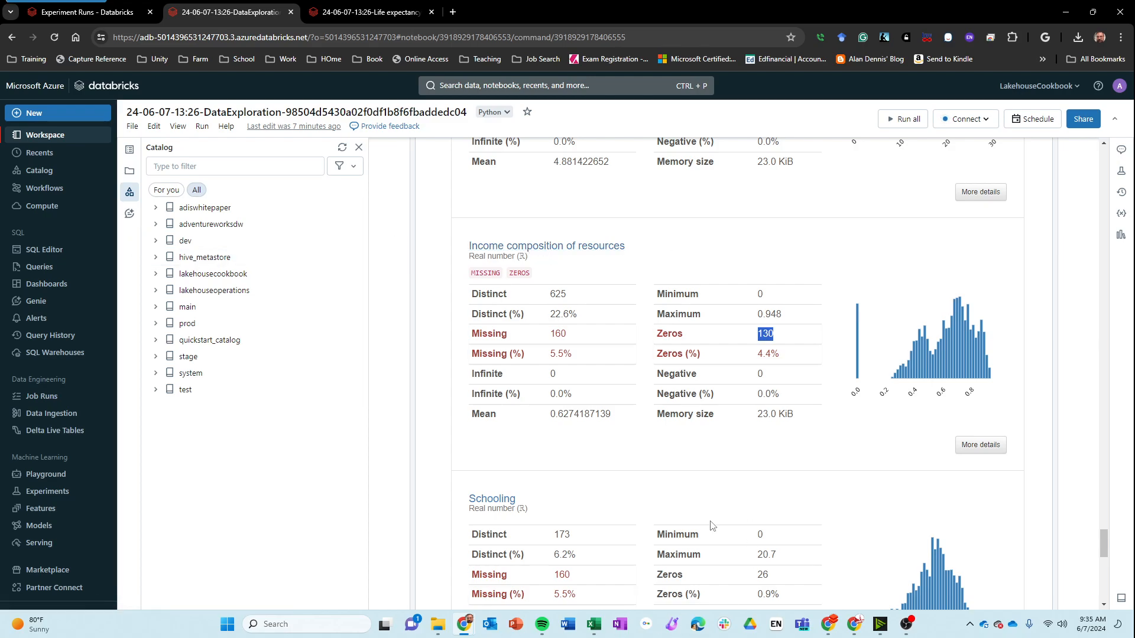
# Examine the summaries and histograms of Schooling and the target variable Life expectancy
pyautogui.scroll(-7, 712, 527)
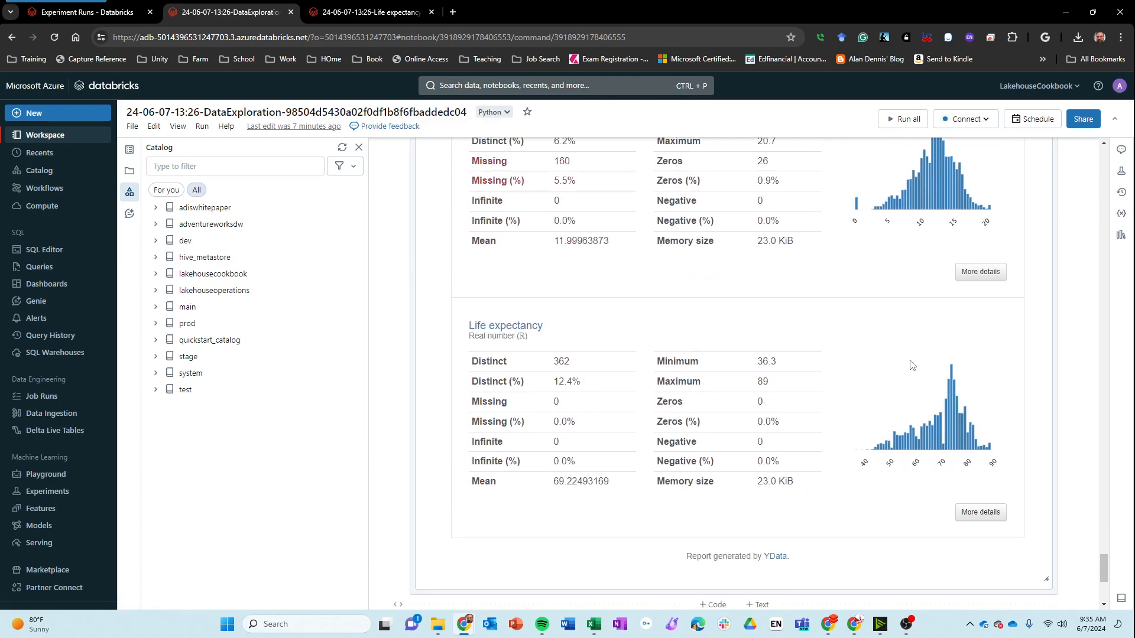
pyautogui.scroll(2, 913, 363)
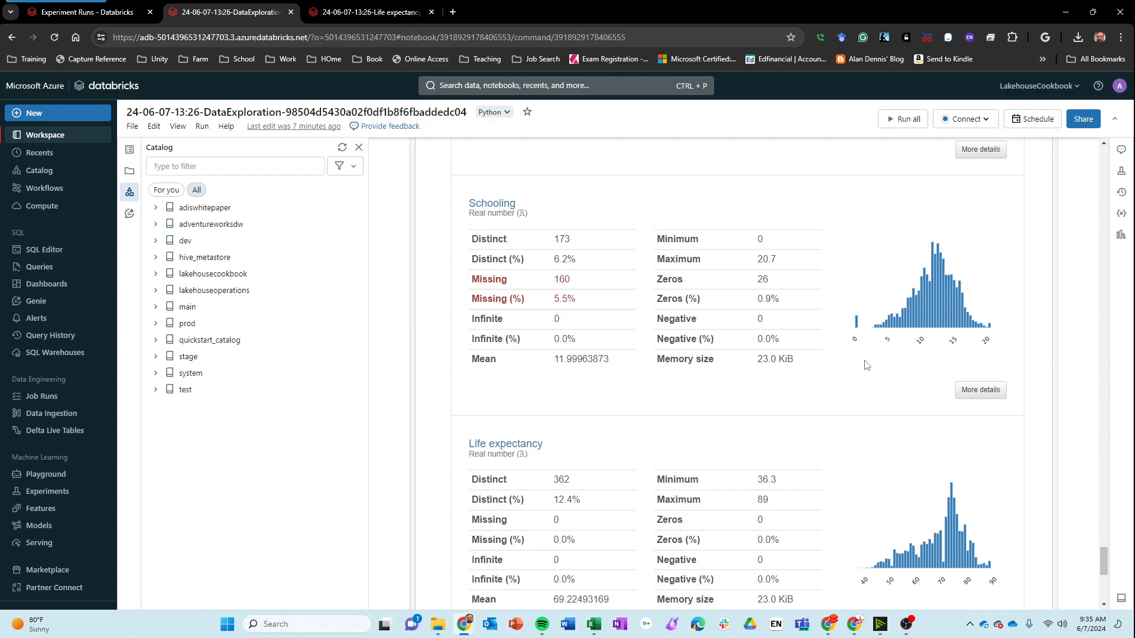
pyautogui.scroll(-4, 864, 365)
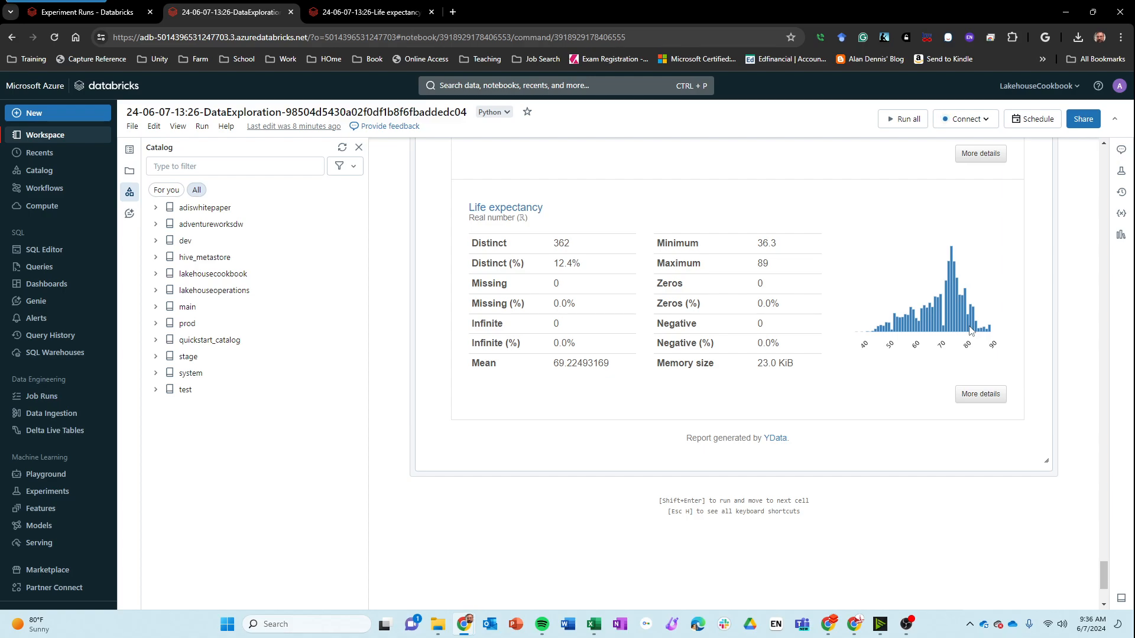
pyautogui.scroll(-2, 494, 375)
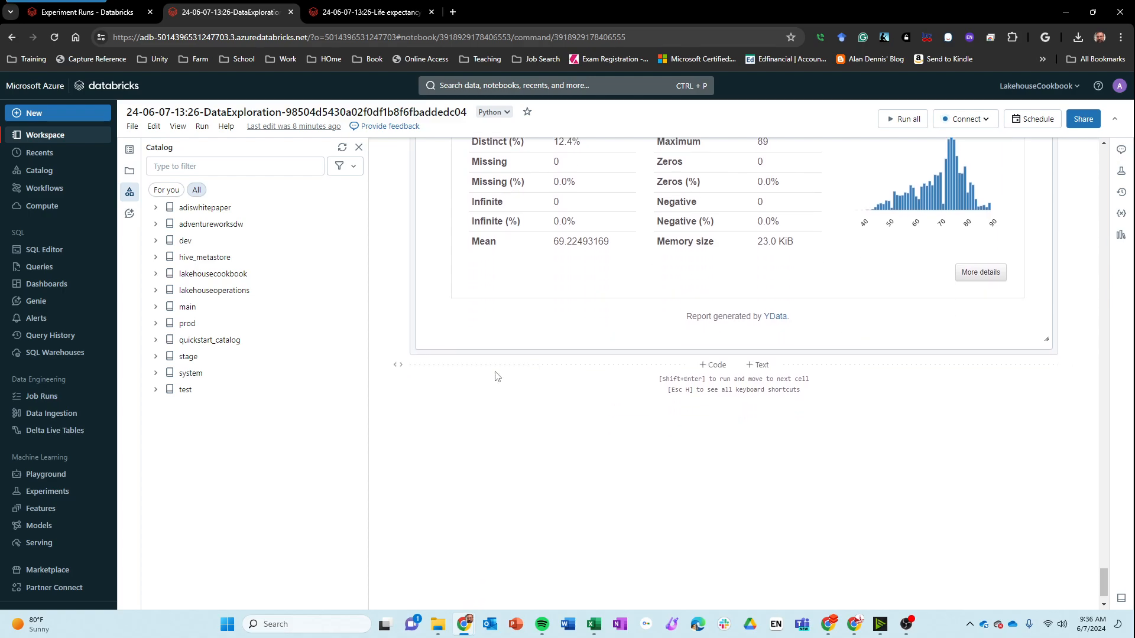
pyautogui.scroll(8, 443, 406)
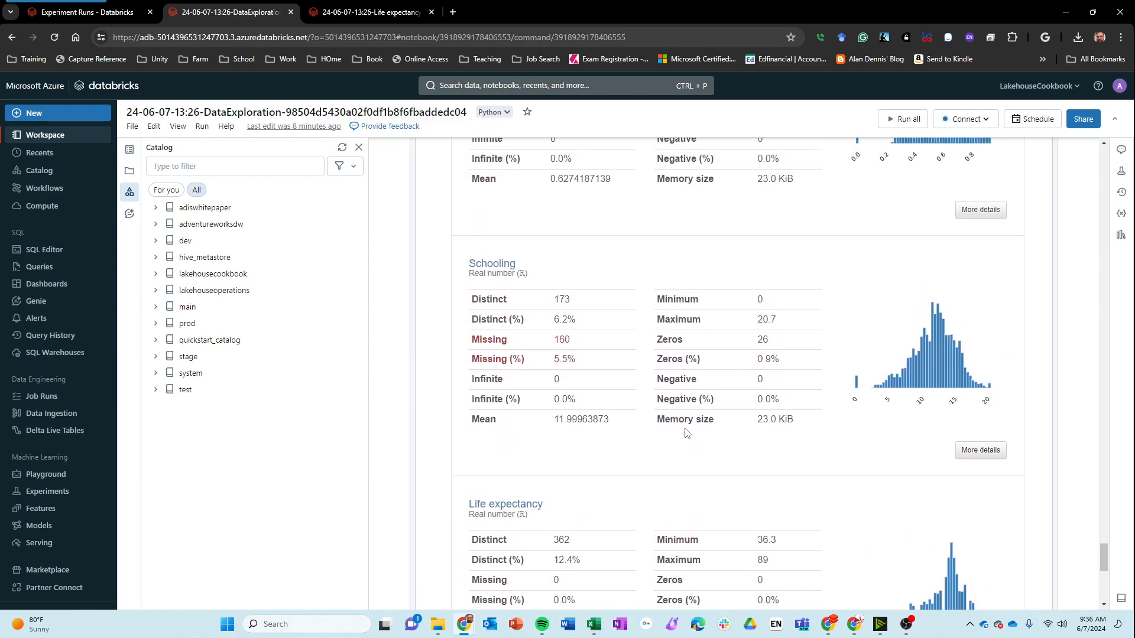
pyautogui.scroll(10, 686, 433)
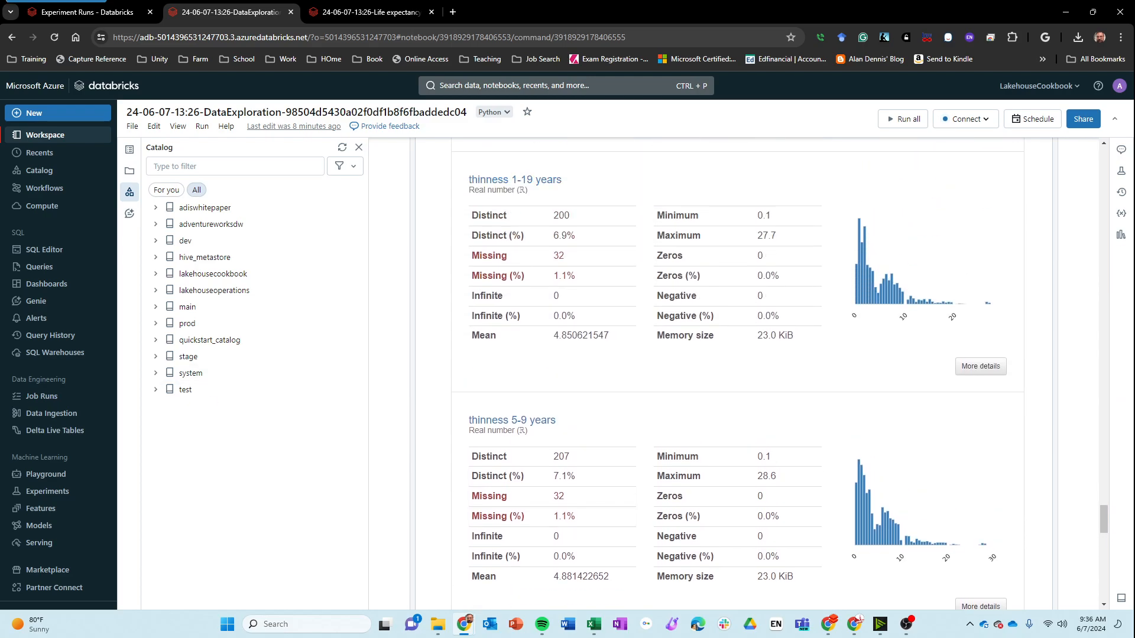
# Return to the AutoML experiment's run list and review the runs by val_r2_score, lowest first and highest first again
pyautogui.click(137, 11)
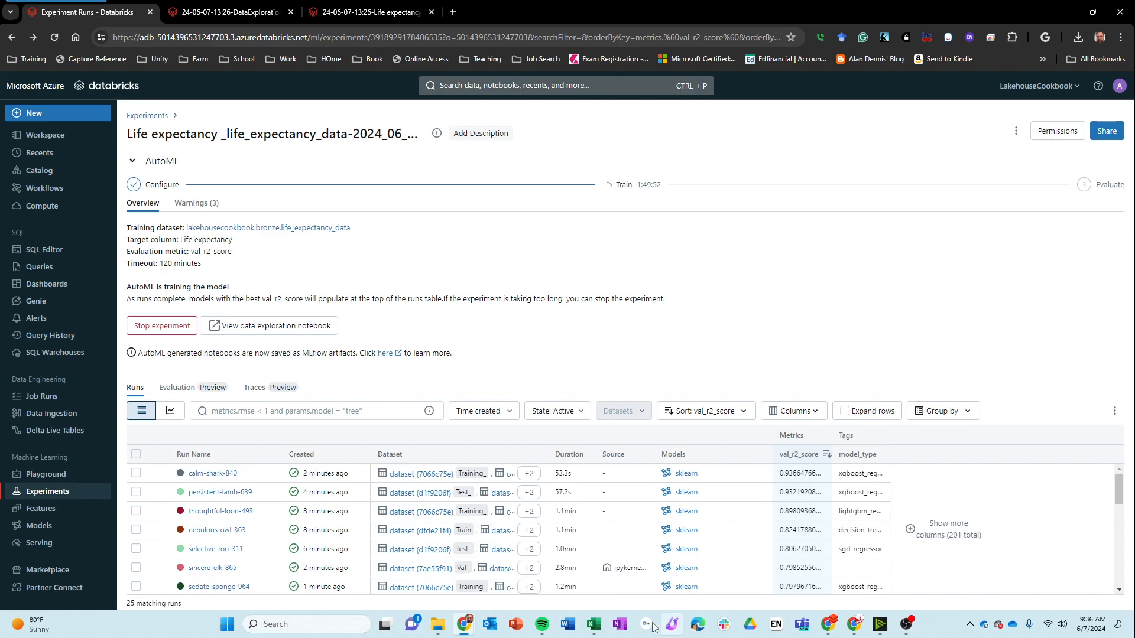
pyautogui.scroll(-2, 606, 541)
pyautogui.scroll(2, 605, 540)
pyautogui.scroll(-2, 1108, 486)
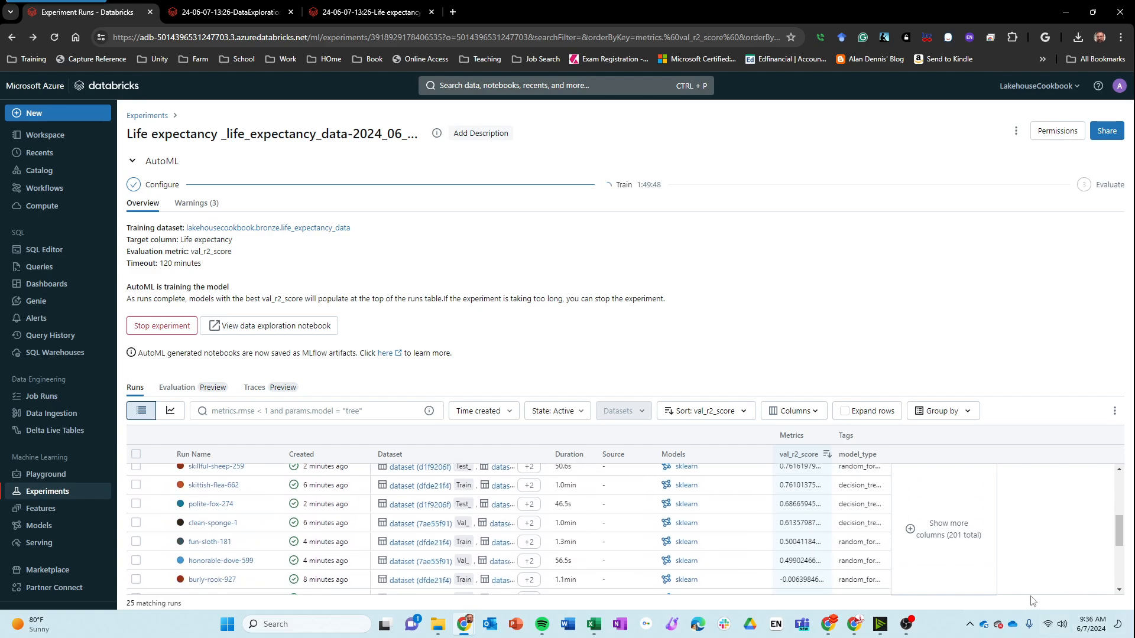
pyautogui.scroll(2, 1034, 538)
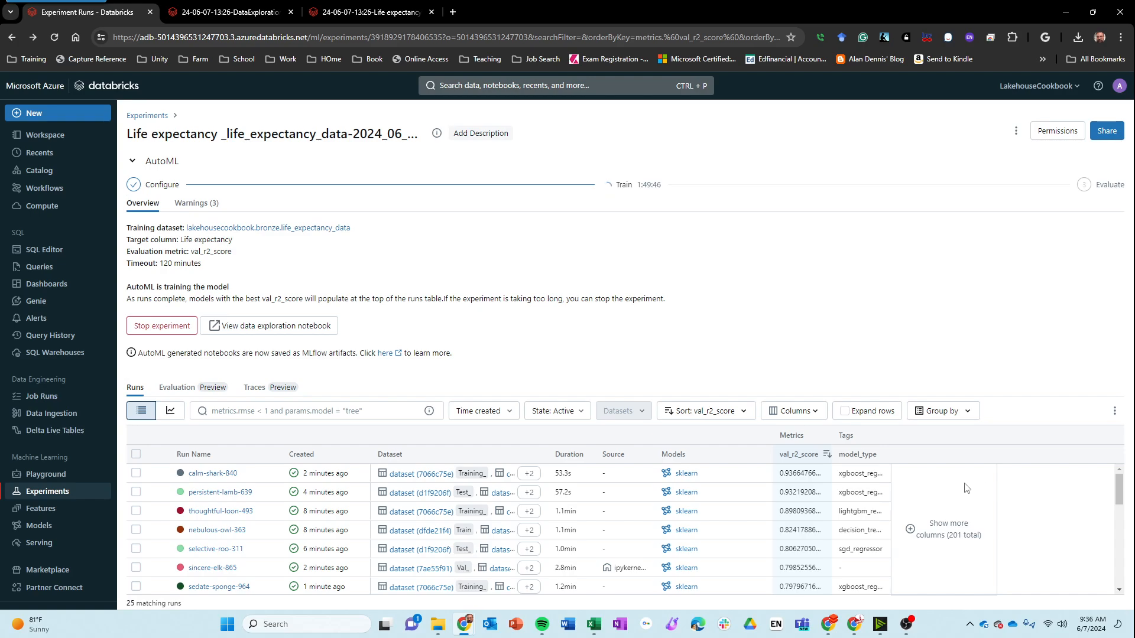
pyautogui.scroll(-2, 495, 501)
pyautogui.scroll(2, 495, 501)
pyautogui.click(793, 459)
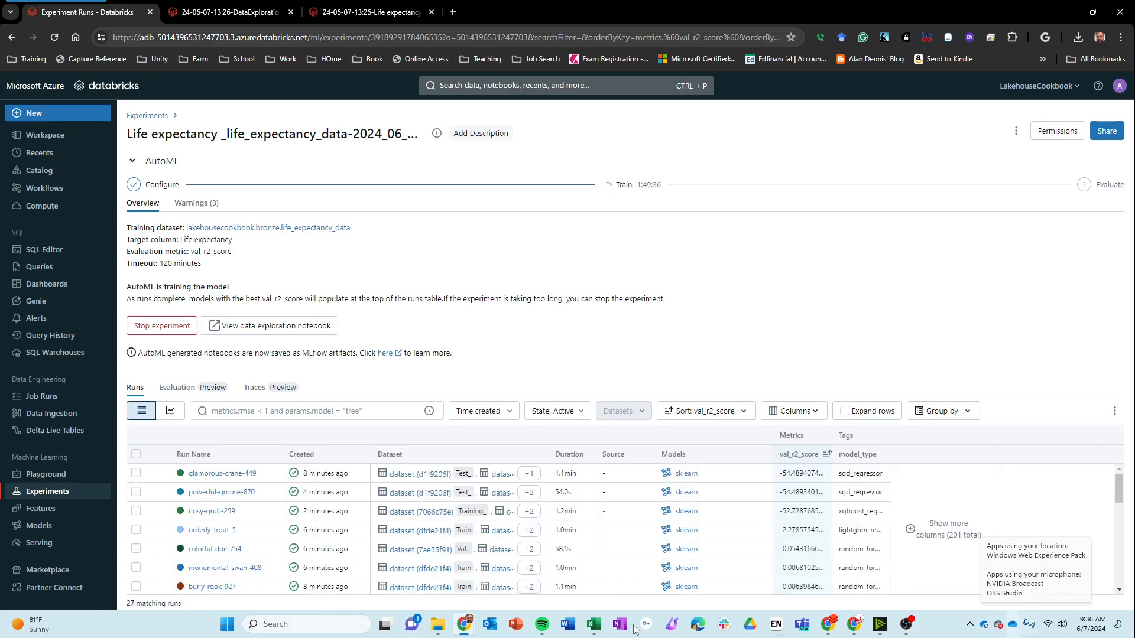
pyautogui.click(795, 461)
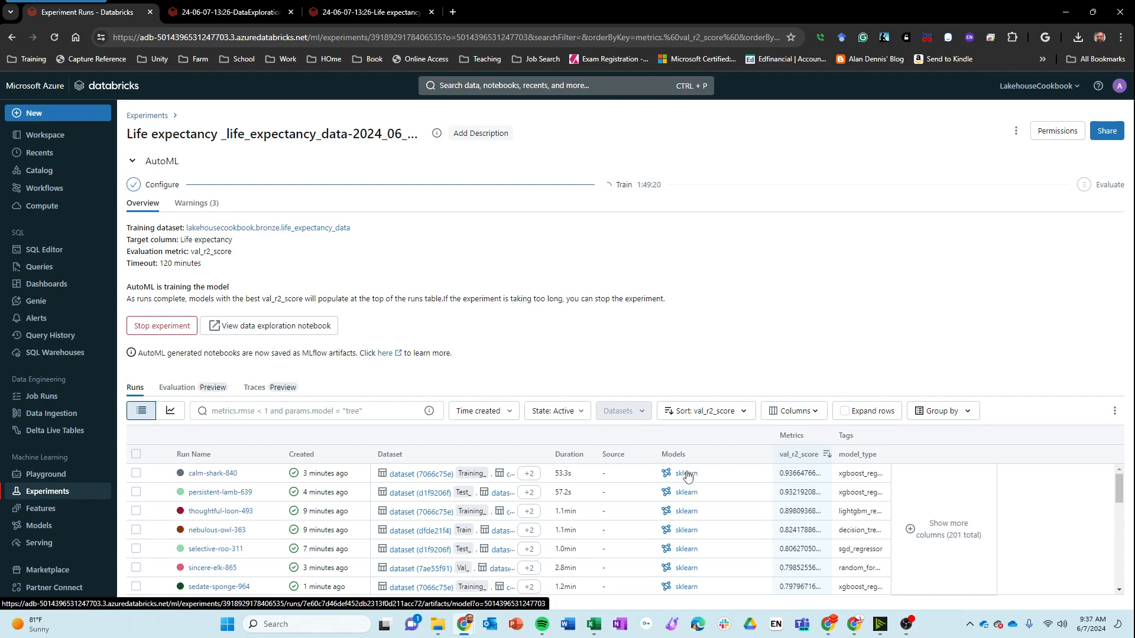
# Open the run with the highest val_r2_score, calm-shark-840, and examine its column selector and preprocessor parameters
pyautogui.click(193, 475)
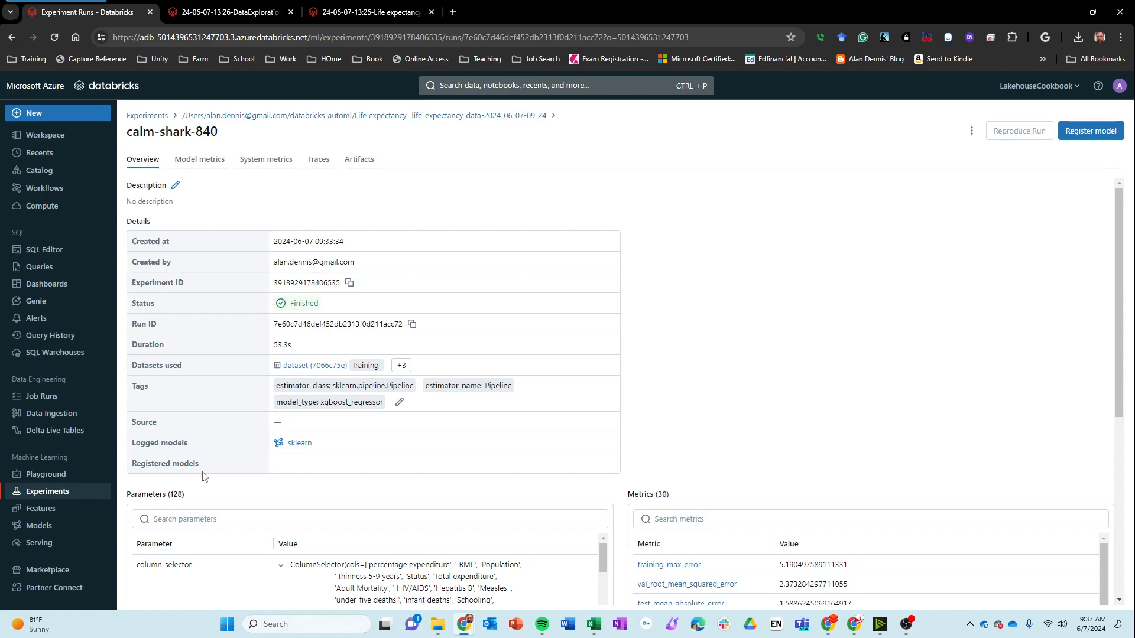
pyautogui.scroll(-1, 455, 508)
pyautogui.scroll(1, 455, 508)
pyautogui.scroll(-2, 454, 503)
pyautogui.scroll(2, 453, 502)
pyautogui.scroll(-3, 453, 502)
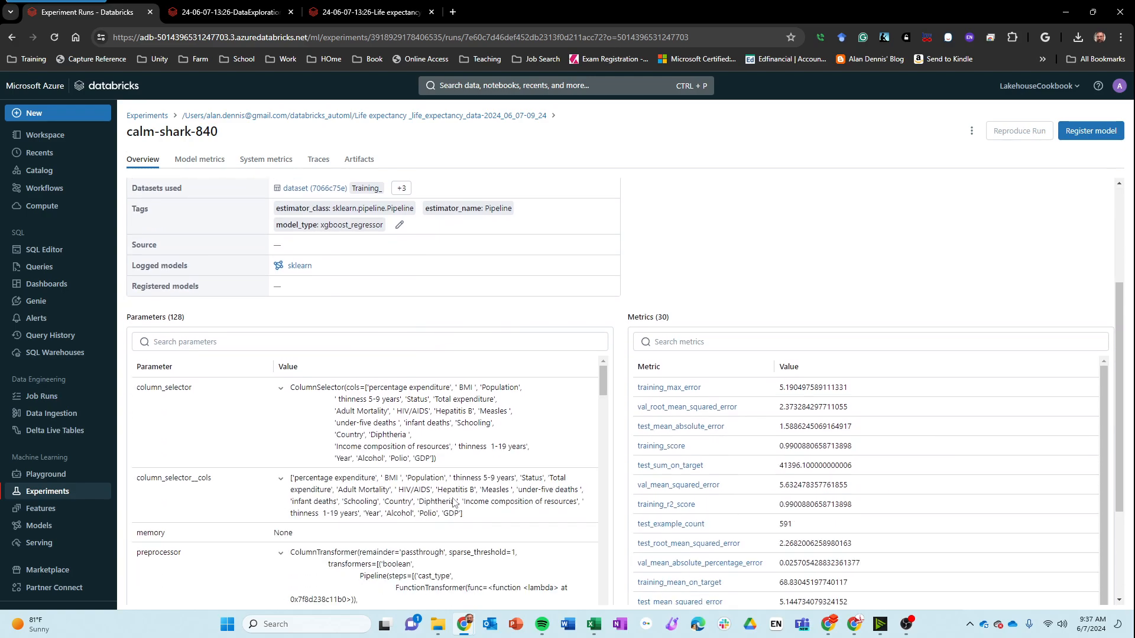
pyautogui.scroll(-2, 453, 499)
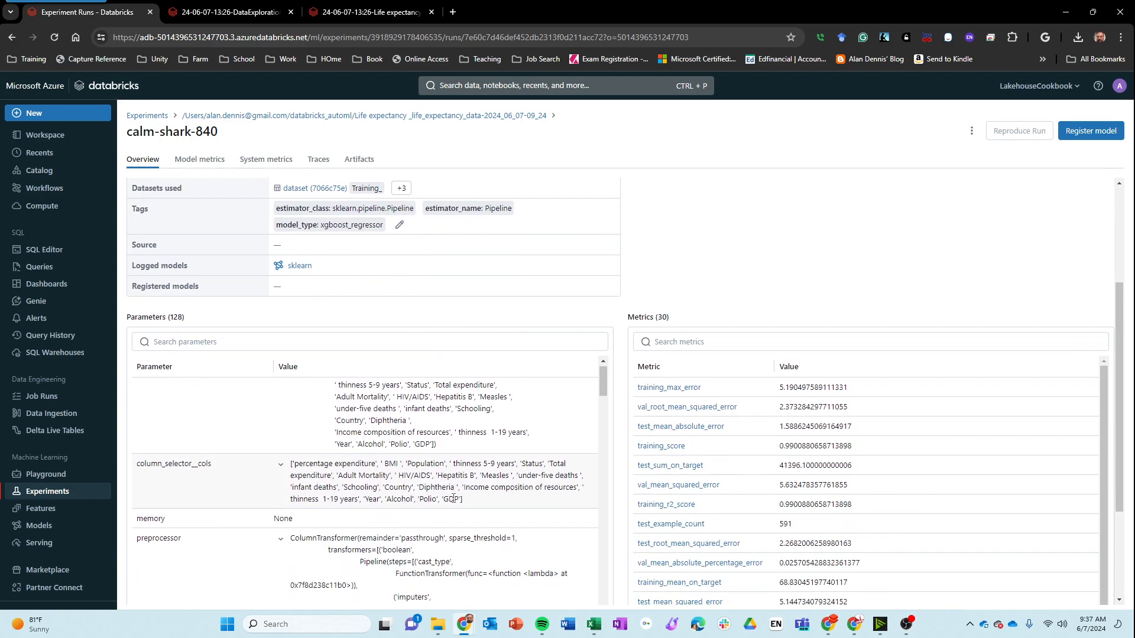
pyautogui.scroll(2, 453, 500)
pyautogui.scroll(-10, 301, 543)
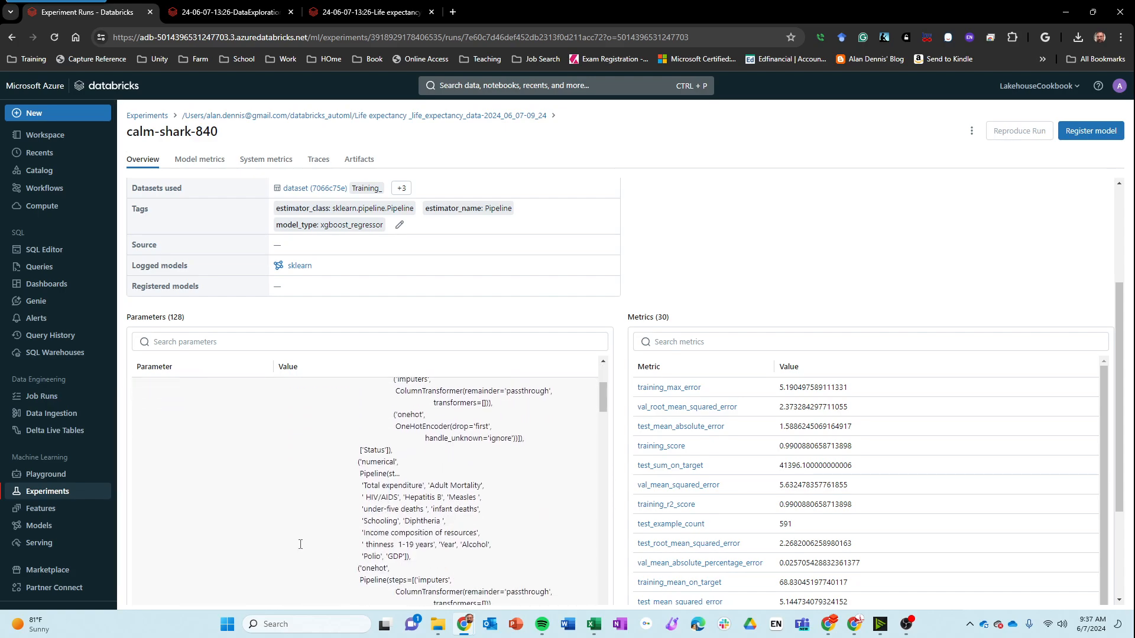
pyautogui.scroll(10, 301, 544)
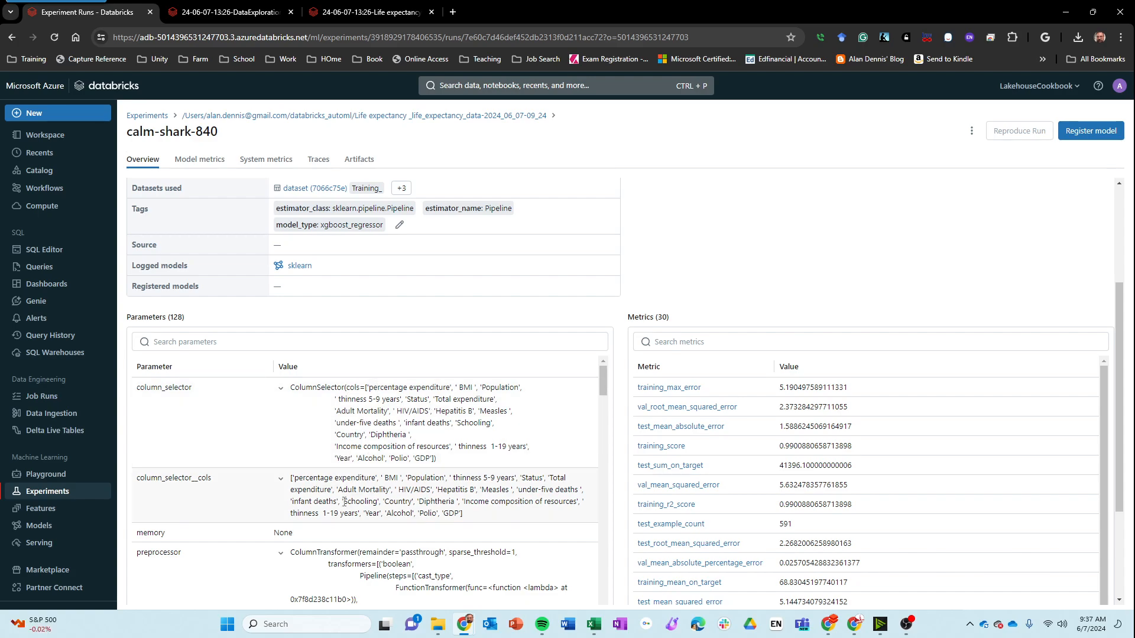
# Read through the calm-shark-840 run's training, validation and test metrics alongside its preprocessor parameters
pyautogui.scroll(-1, 667, 523)
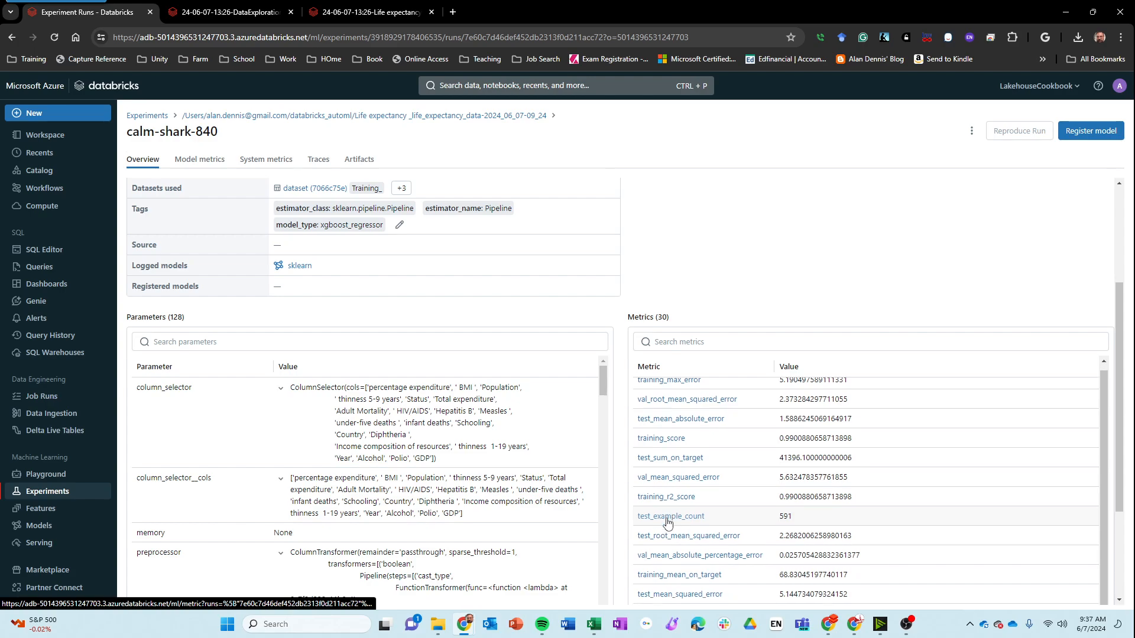
pyautogui.scroll(-2, 667, 520)
pyautogui.scroll(-5, 579, 553)
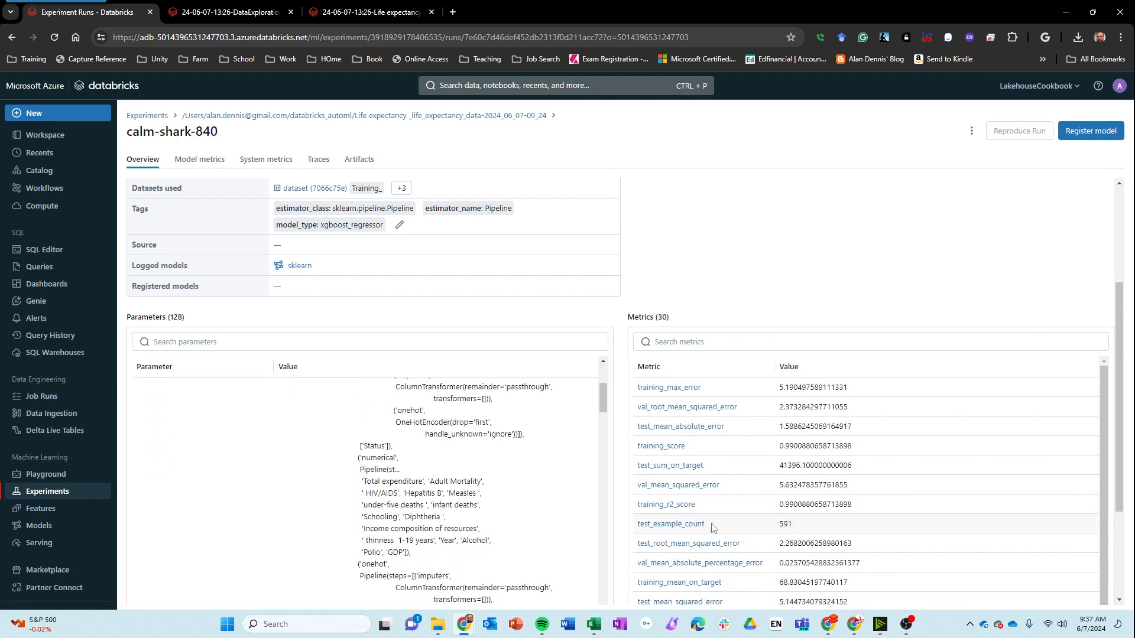
pyautogui.scroll(-3, 618, 567)
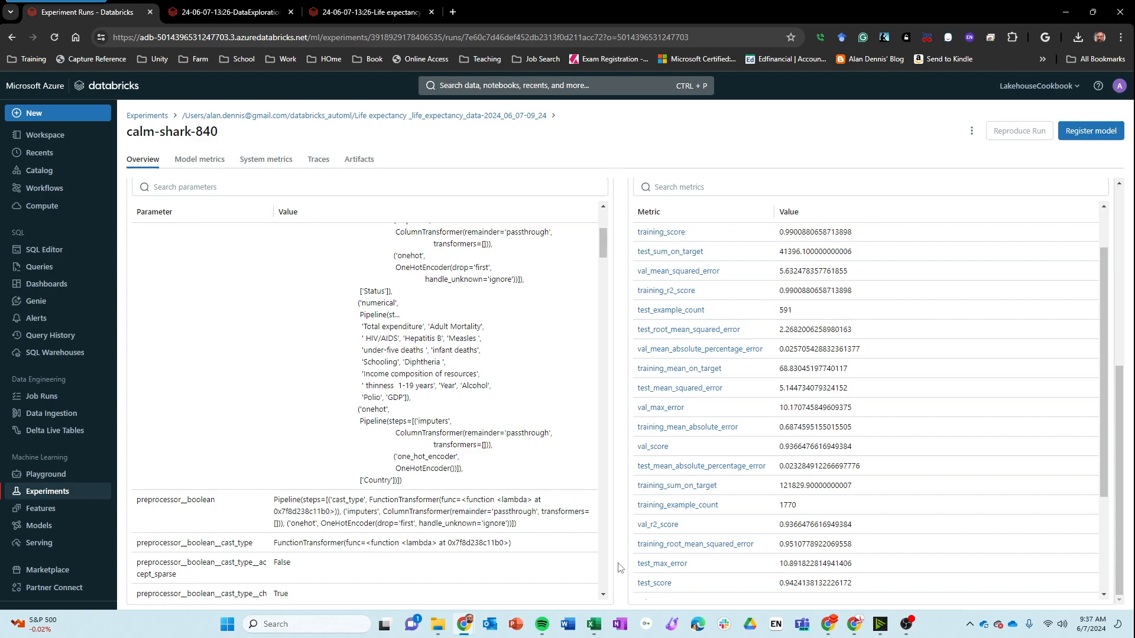
pyautogui.scroll(3, 666, 552)
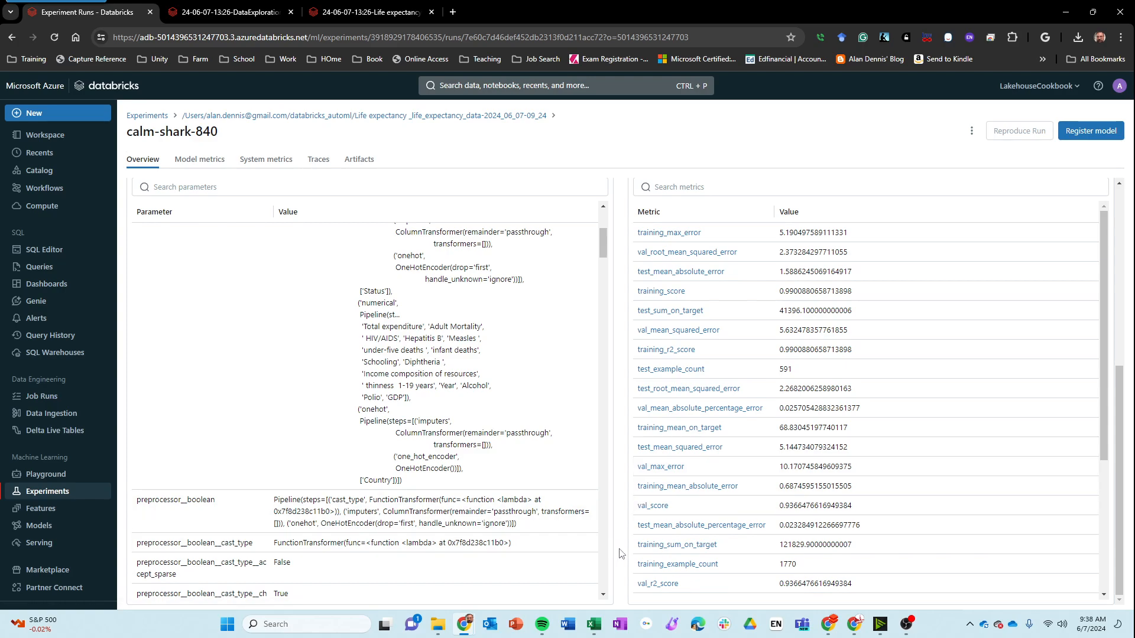
pyautogui.scroll(5, 619, 553)
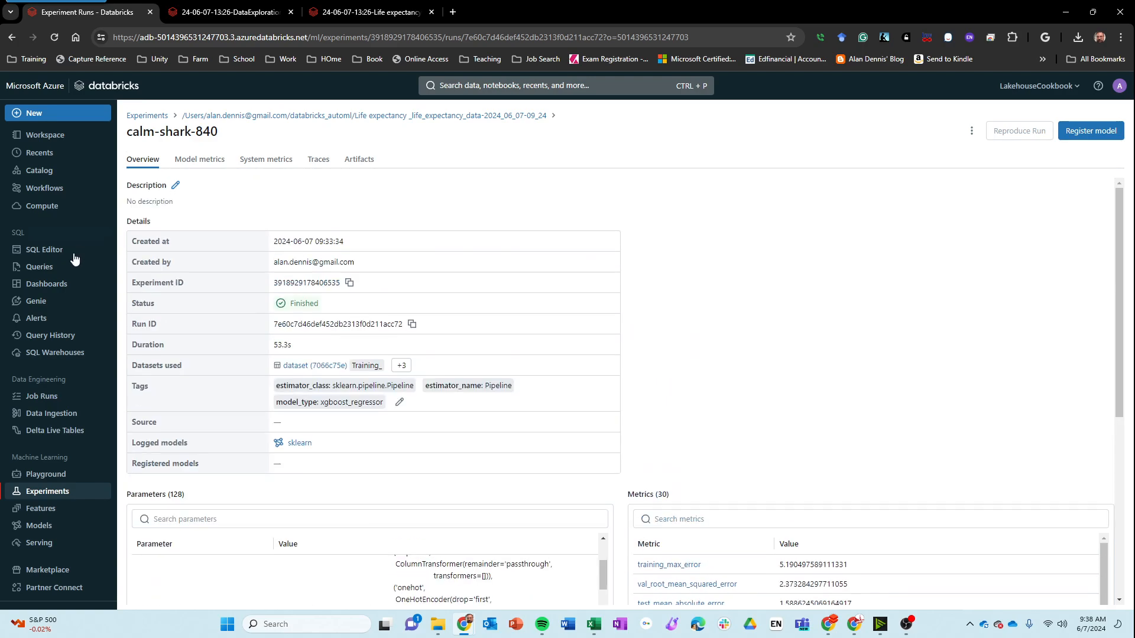
# View the run's model metric charts and its logged model artifacts
pyautogui.click(198, 160)
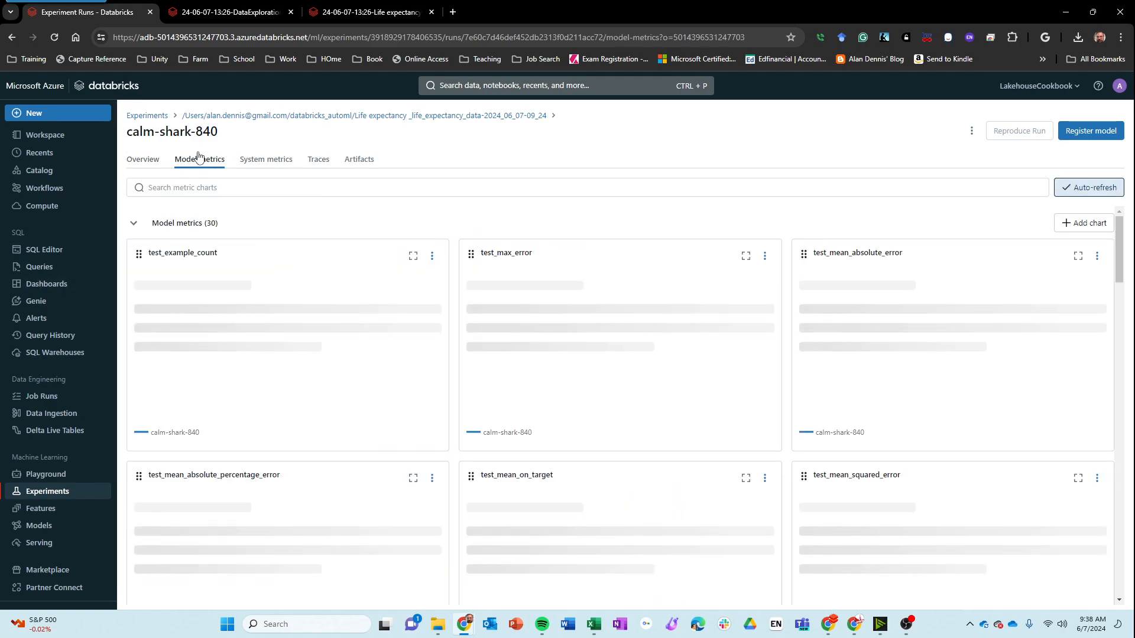
pyautogui.click(353, 163)
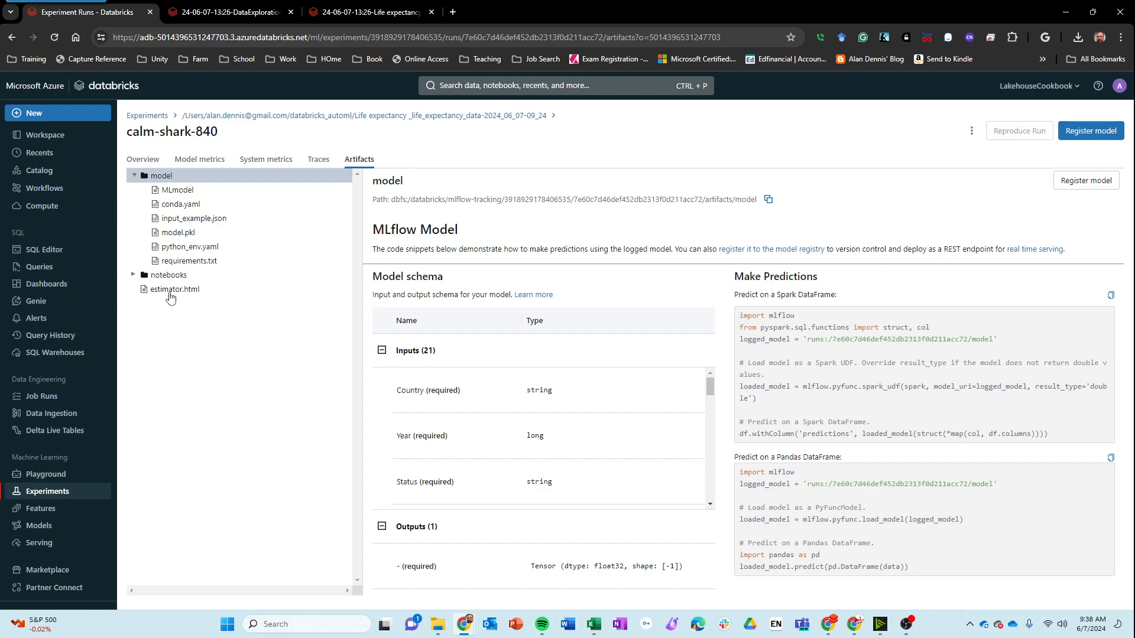
# Examine the run's logged model files: MLmodel, conda.yaml, input_example.json, model.pkl and requirements.txt
pyautogui.click(183, 193)
pyautogui.scroll(-2, 477, 299)
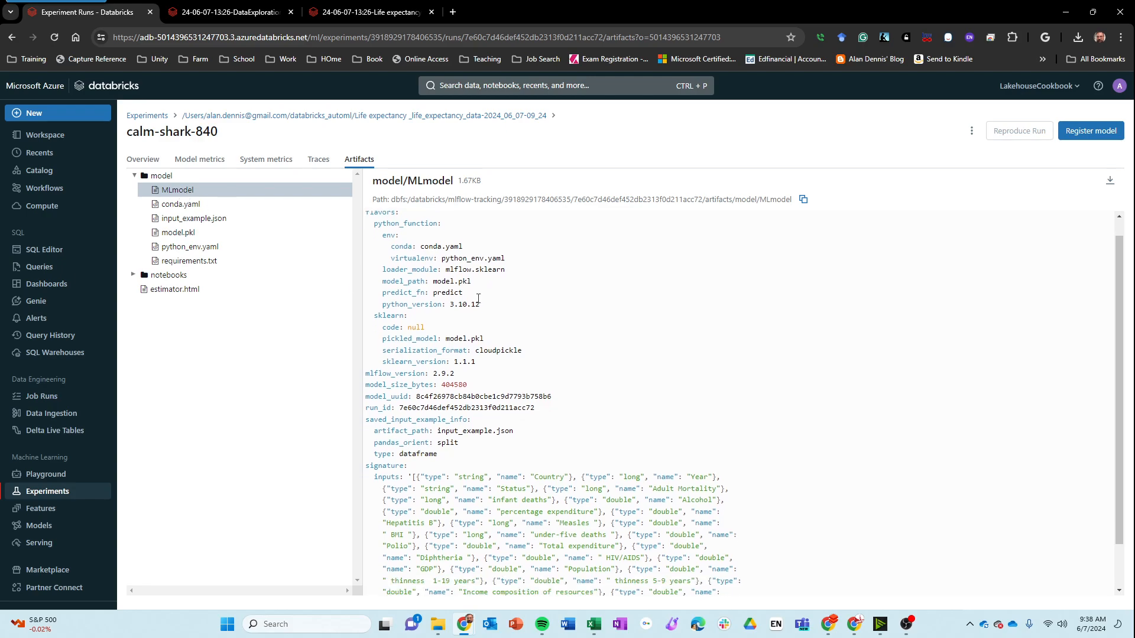
pyautogui.scroll(1, 477, 299)
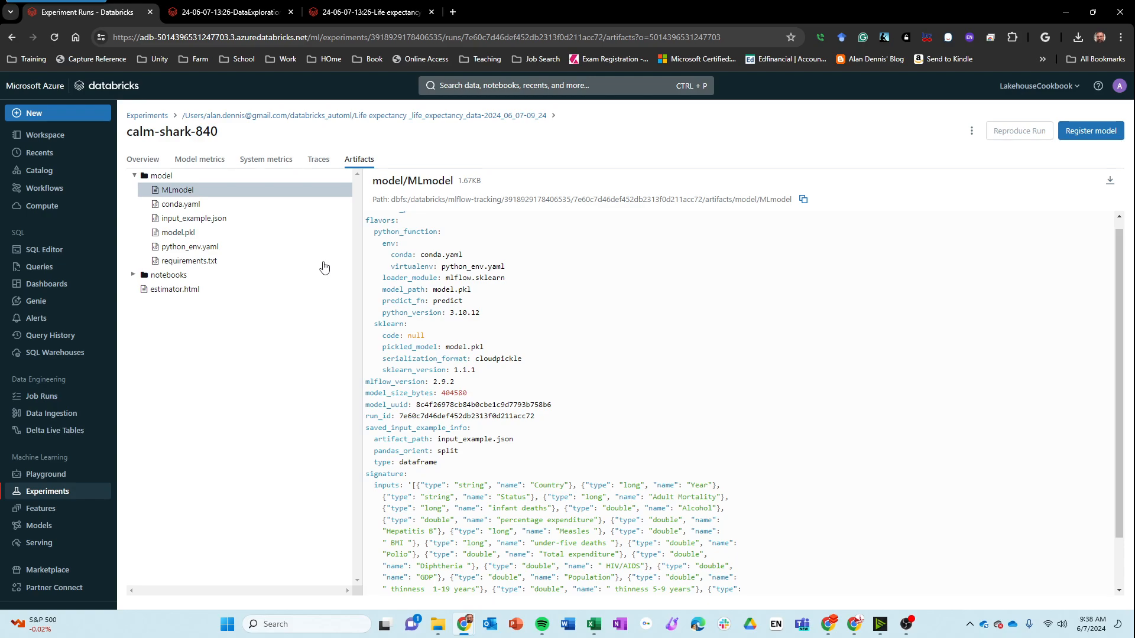
pyautogui.click(179, 204)
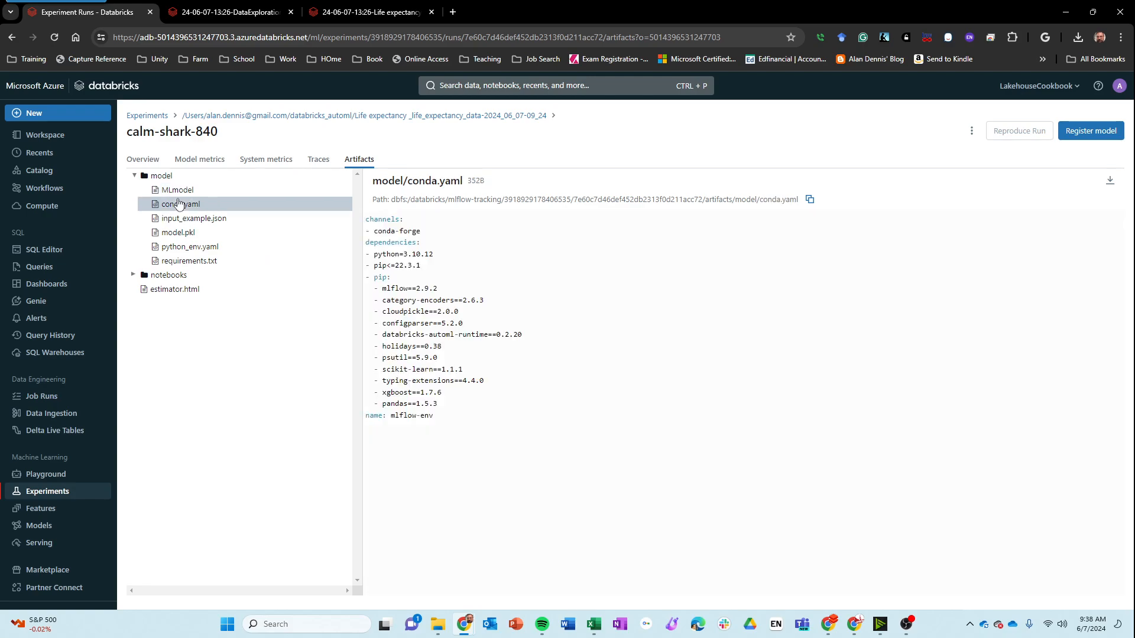
pyautogui.click(177, 189)
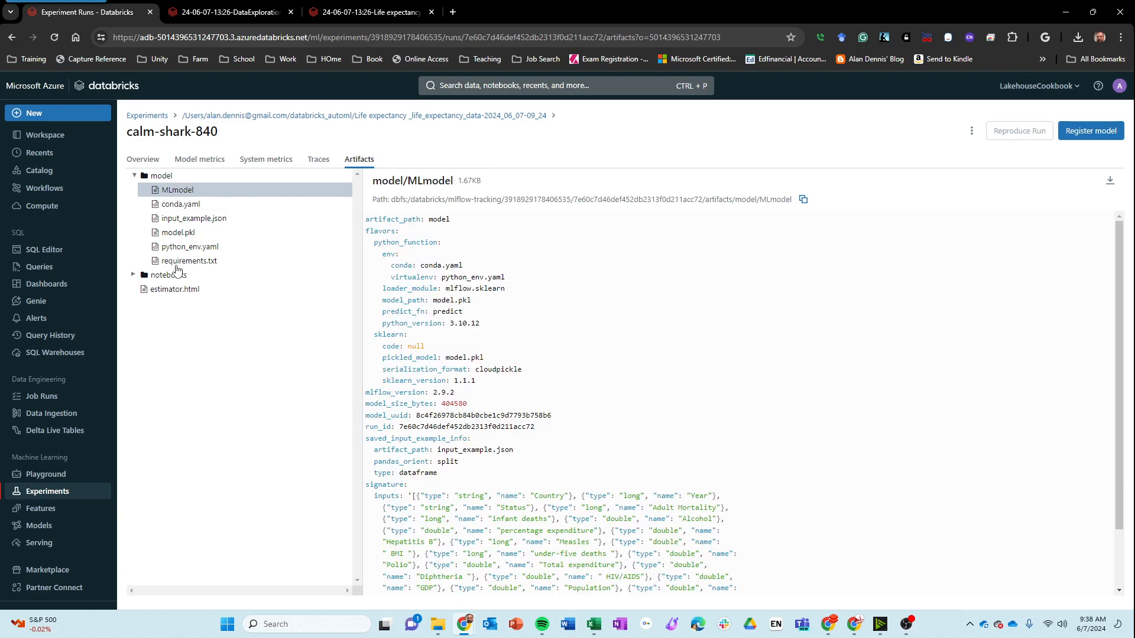
pyautogui.click(178, 220)
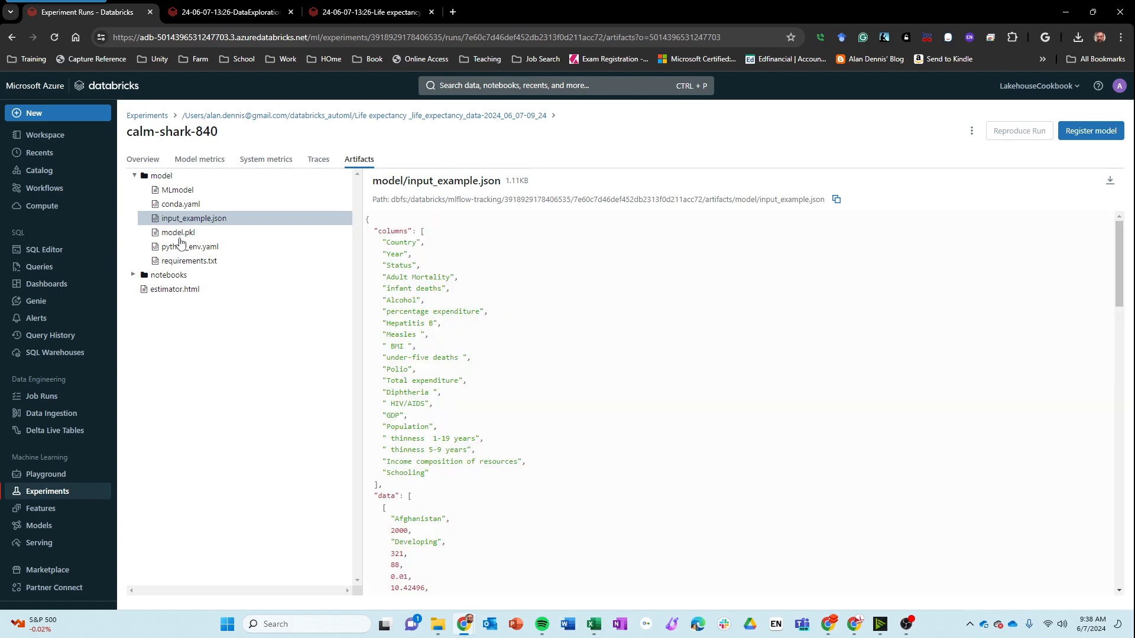
pyautogui.click(180, 236)
pyautogui.click(187, 260)
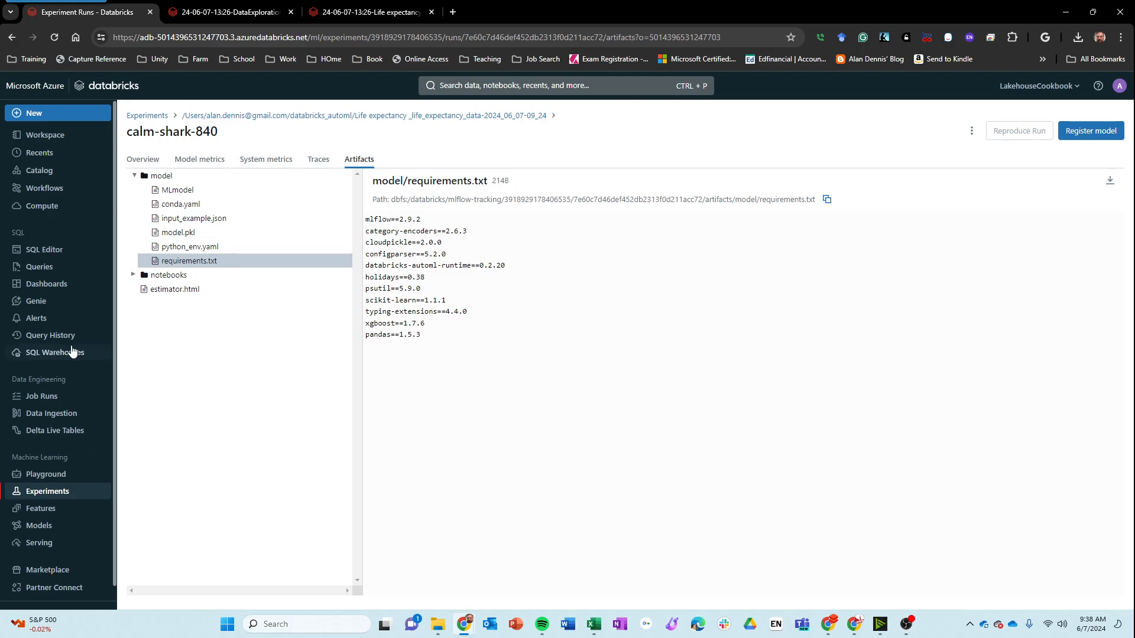
# Review the calm-shark-840 run's model metrics, overview, system metrics and traces
pyautogui.click(41, 526)
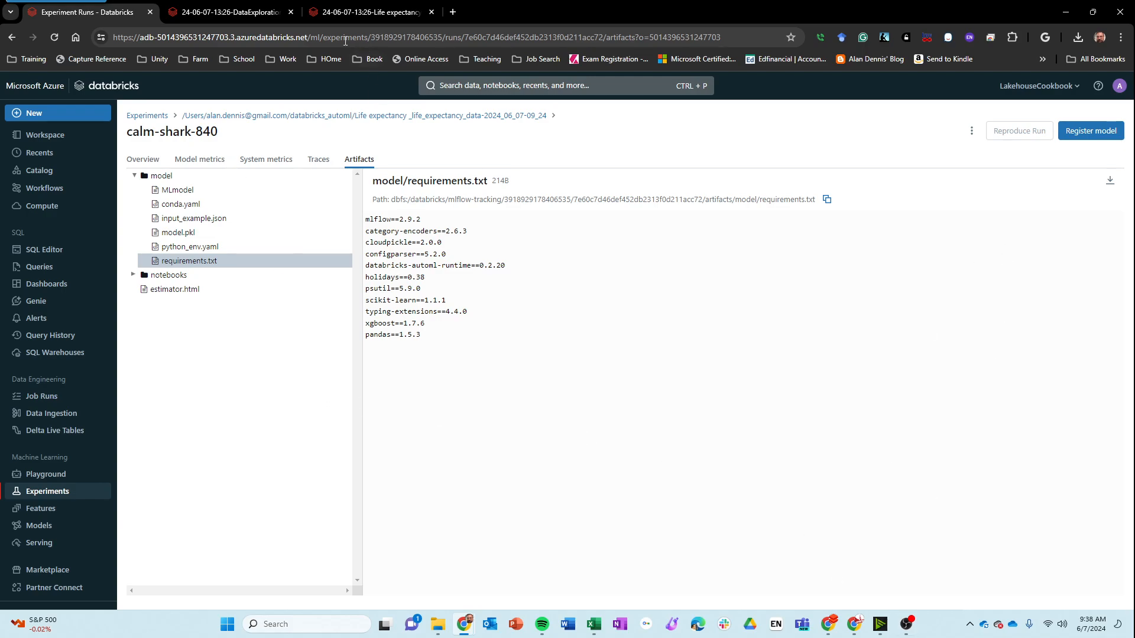
pyautogui.click(227, 13)
pyautogui.click(89, 12)
pyautogui.click(199, 159)
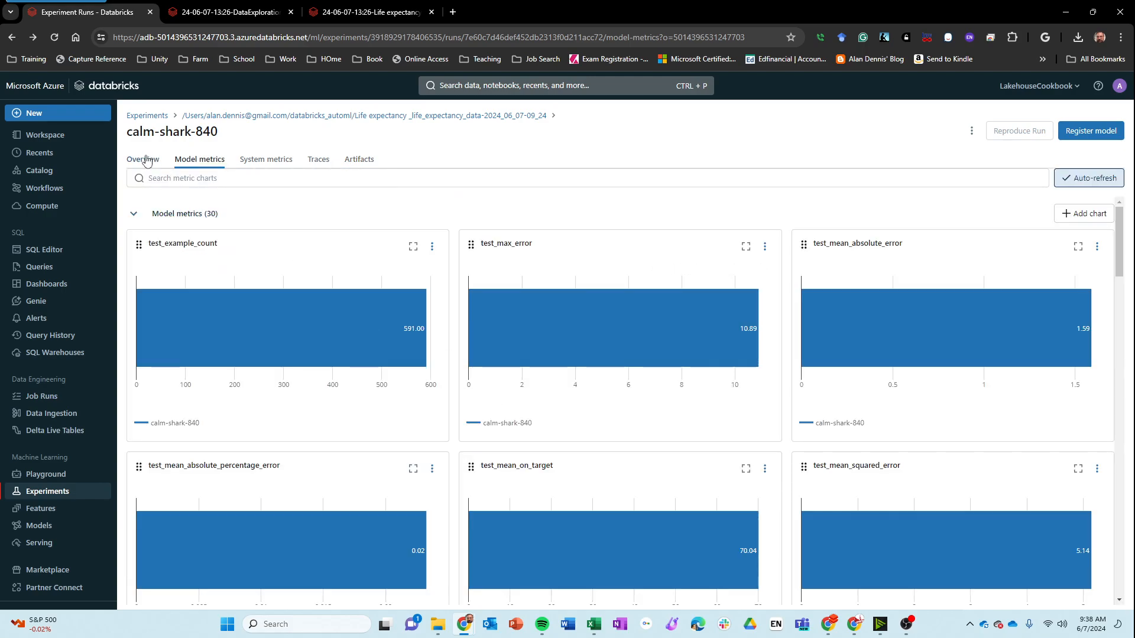
pyautogui.click(143, 158)
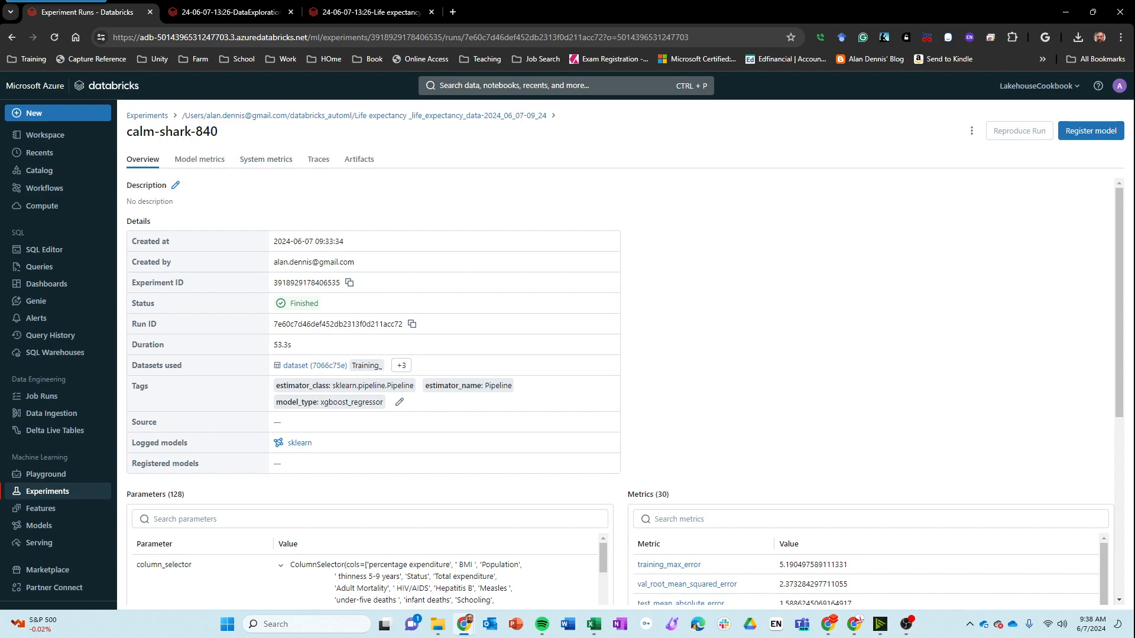
pyautogui.click(245, 163)
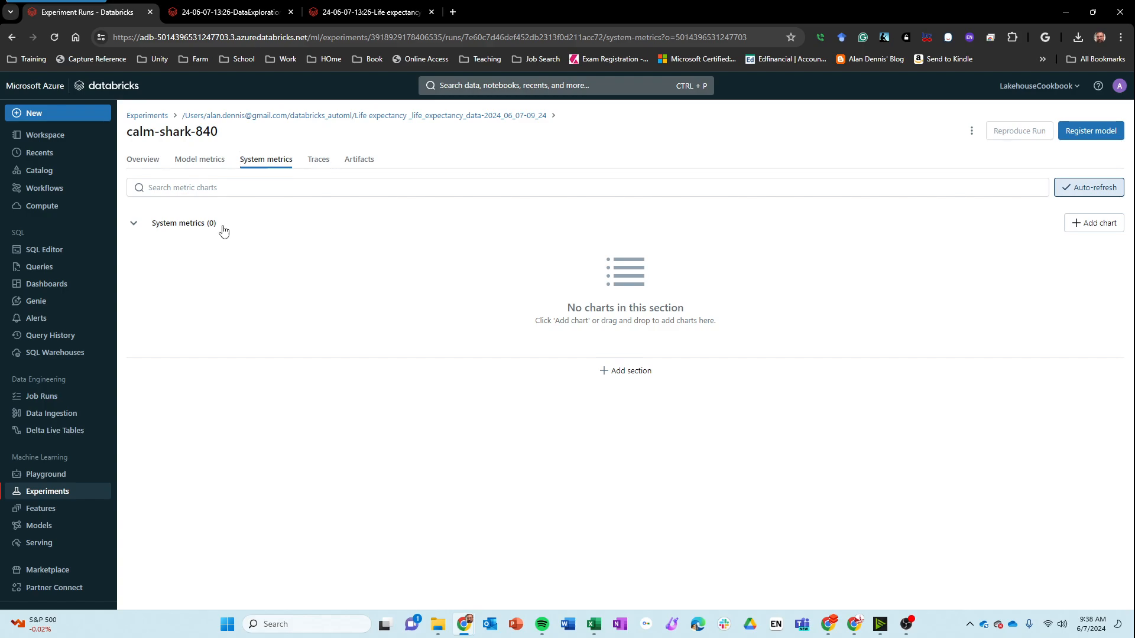
pyautogui.click(328, 165)
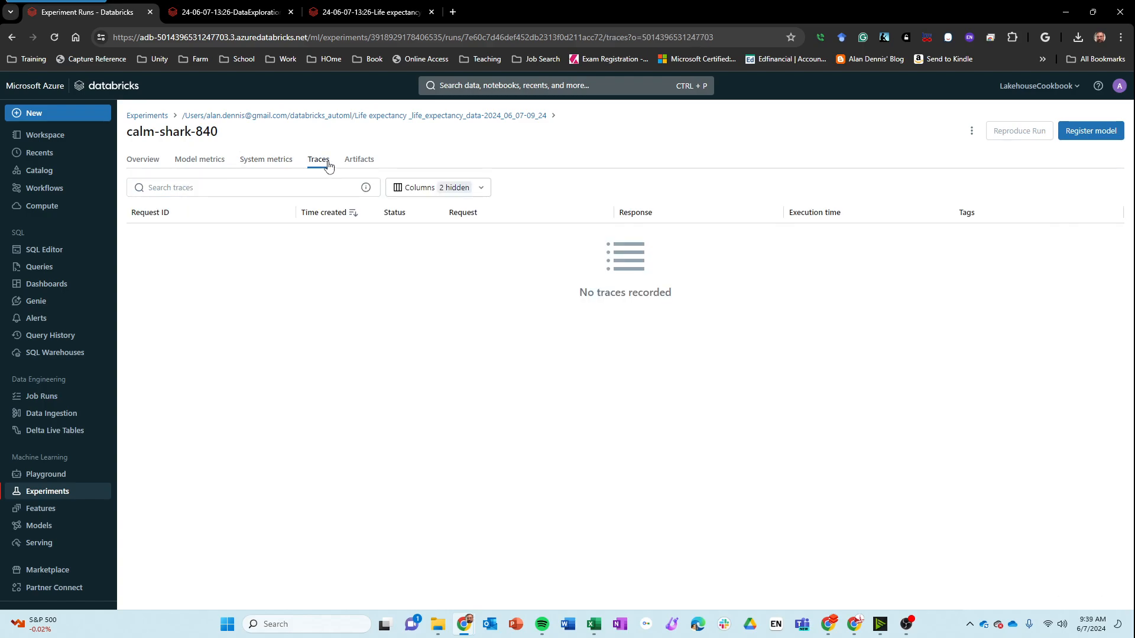
# Open training_notebook.ipynb among the run's notebook artifacts and copy its path
pyautogui.click(358, 160)
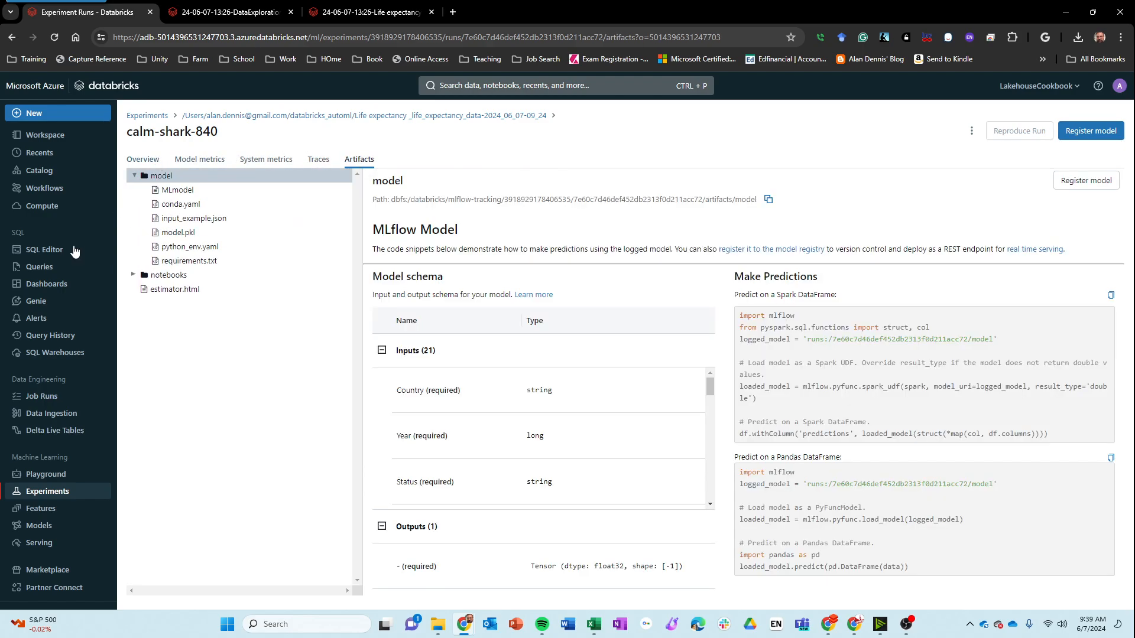
pyautogui.click(143, 274)
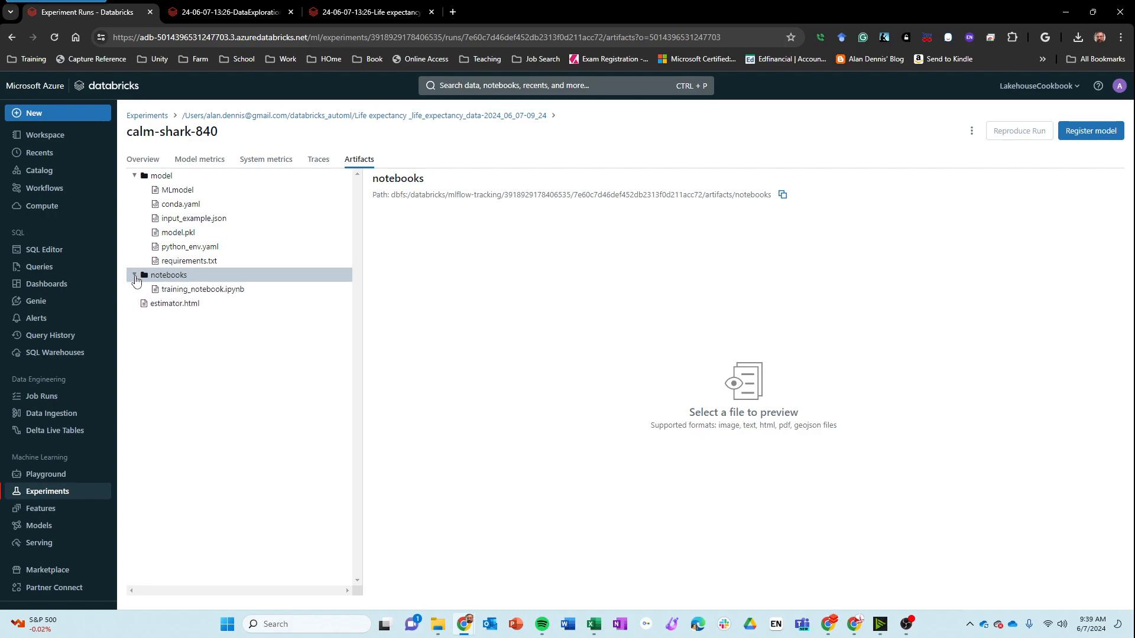
pyautogui.click(211, 291)
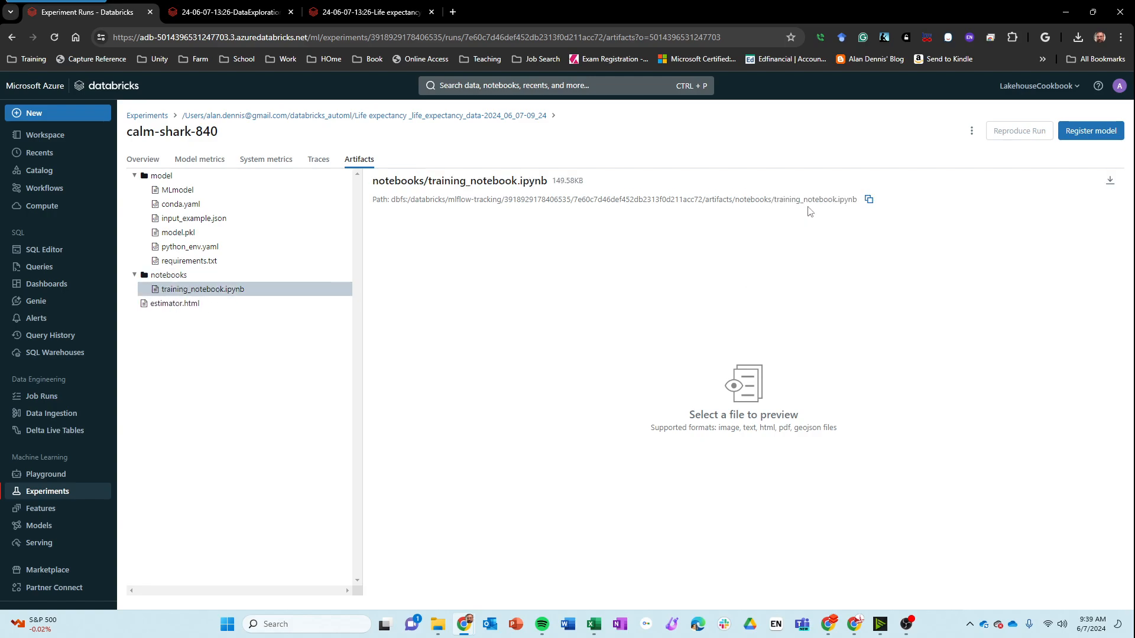
pyautogui.click(868, 200)
# Browse the AutoML experiment's workspace folder, checking the trials folder and the data exploration notebook
pyautogui.click(207, 22)
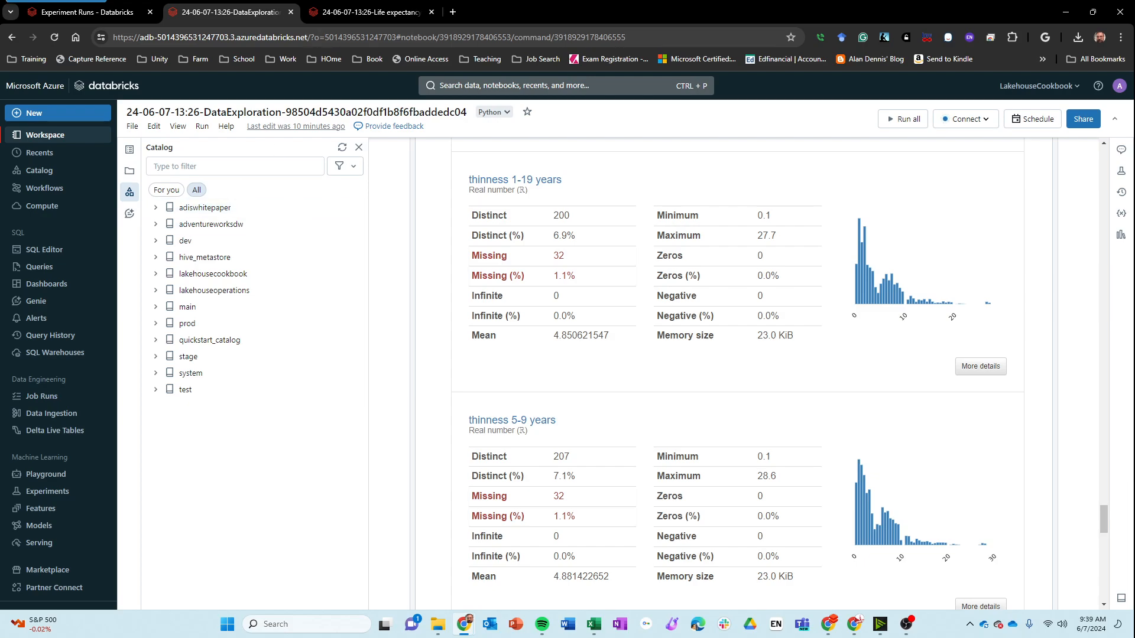
pyautogui.click(57, 141)
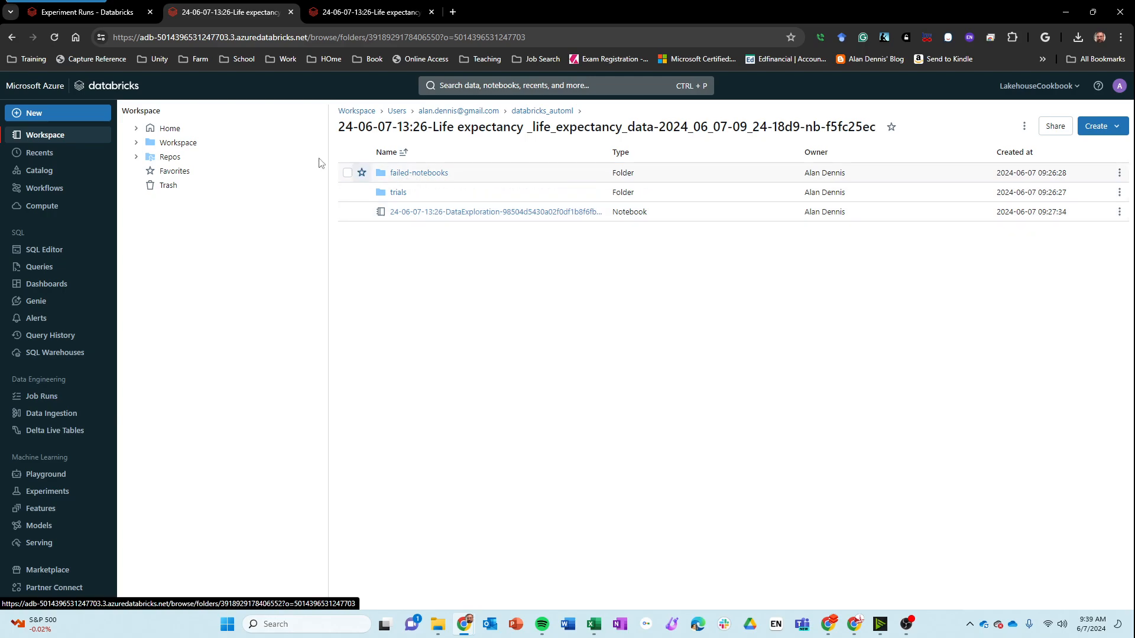
pyautogui.click(136, 142)
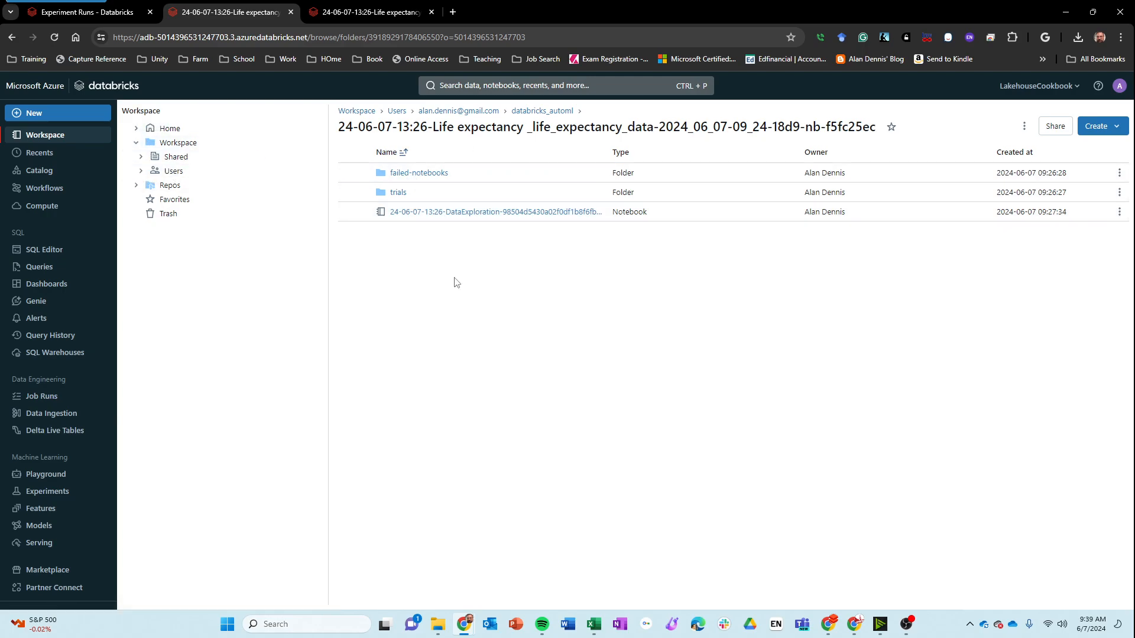
pyautogui.click(398, 194)
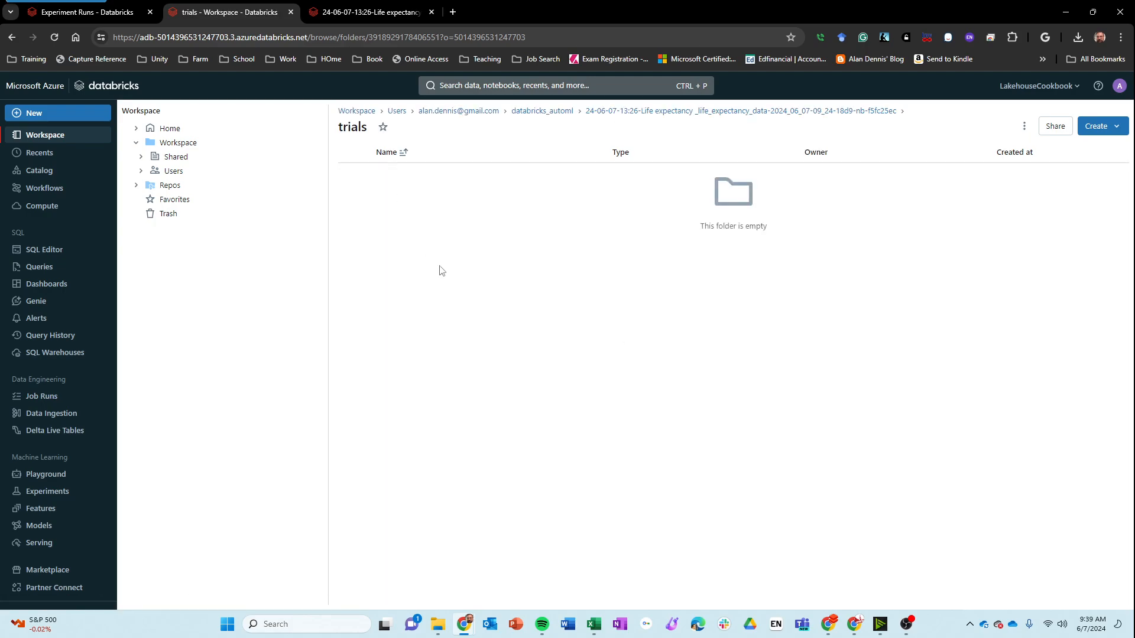
pyautogui.hotkey('alt', 'Left')
pyautogui.click(420, 213)
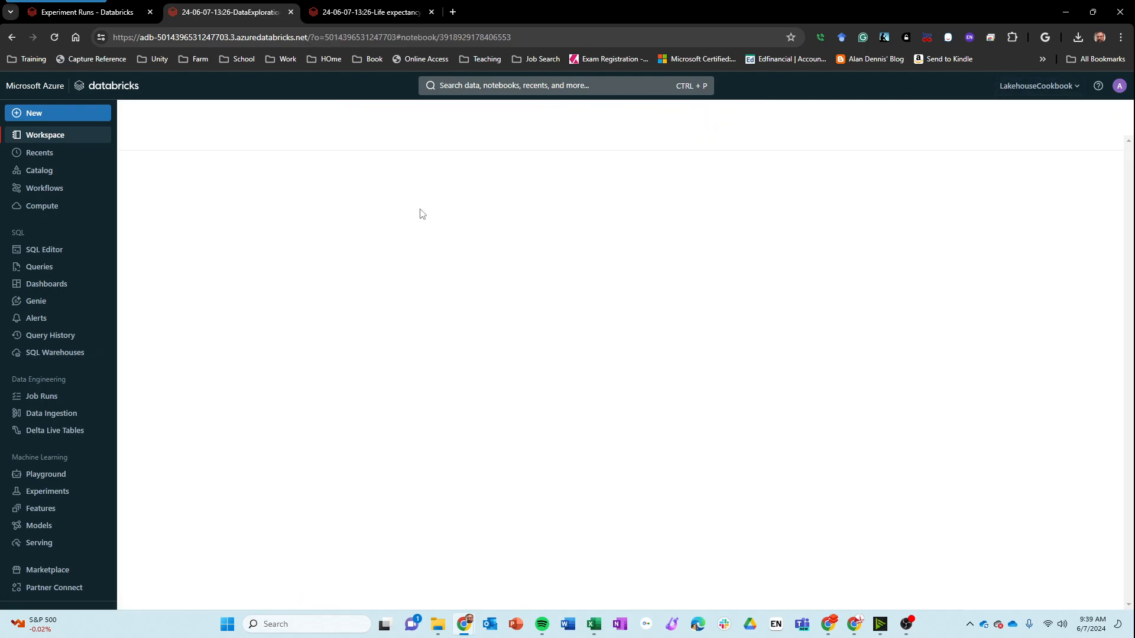
pyautogui.hotkey('alt', 'Left')
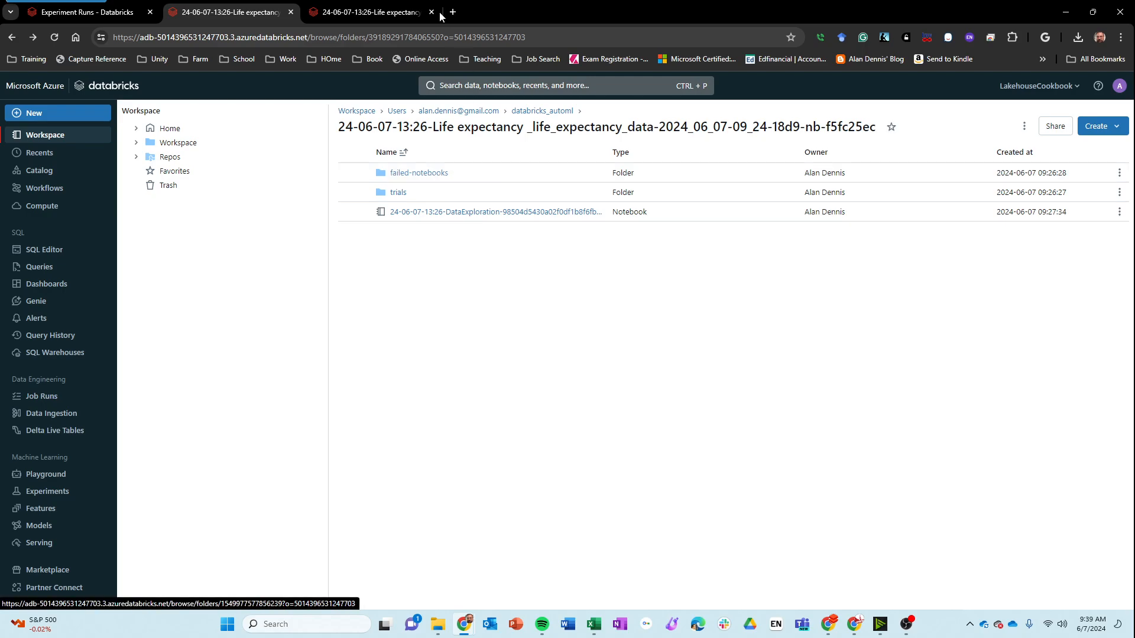
# Return to the Life expectancy experiment and check its evaluation view and its list of runs
pyautogui.click(127, 12)
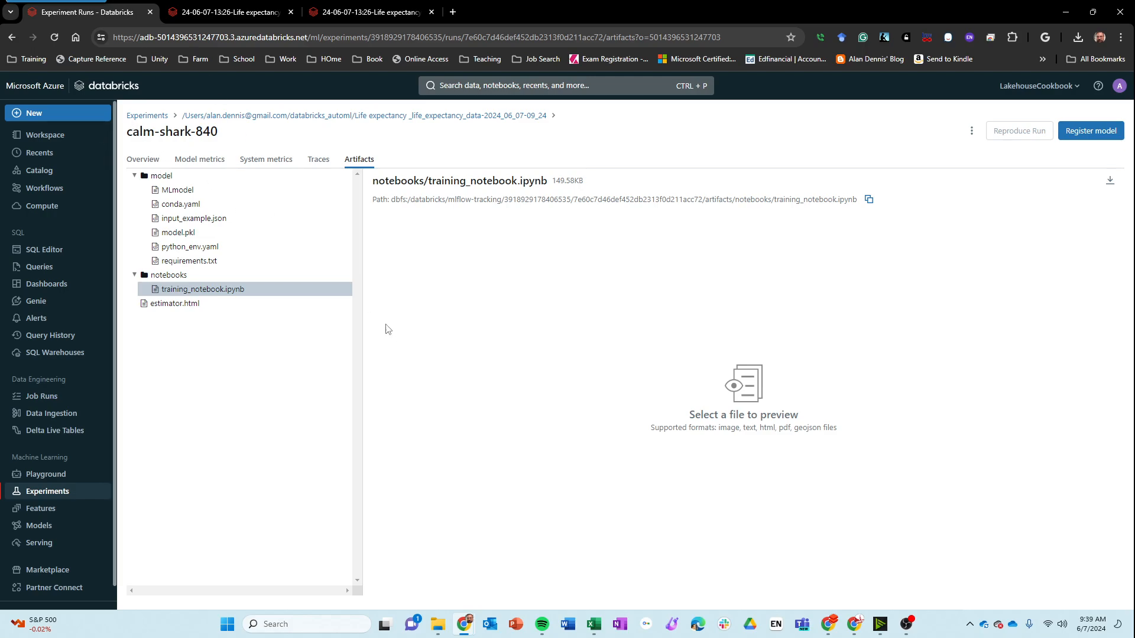
pyautogui.hotkey('alt', 'Left')
pyautogui.click(165, 118)
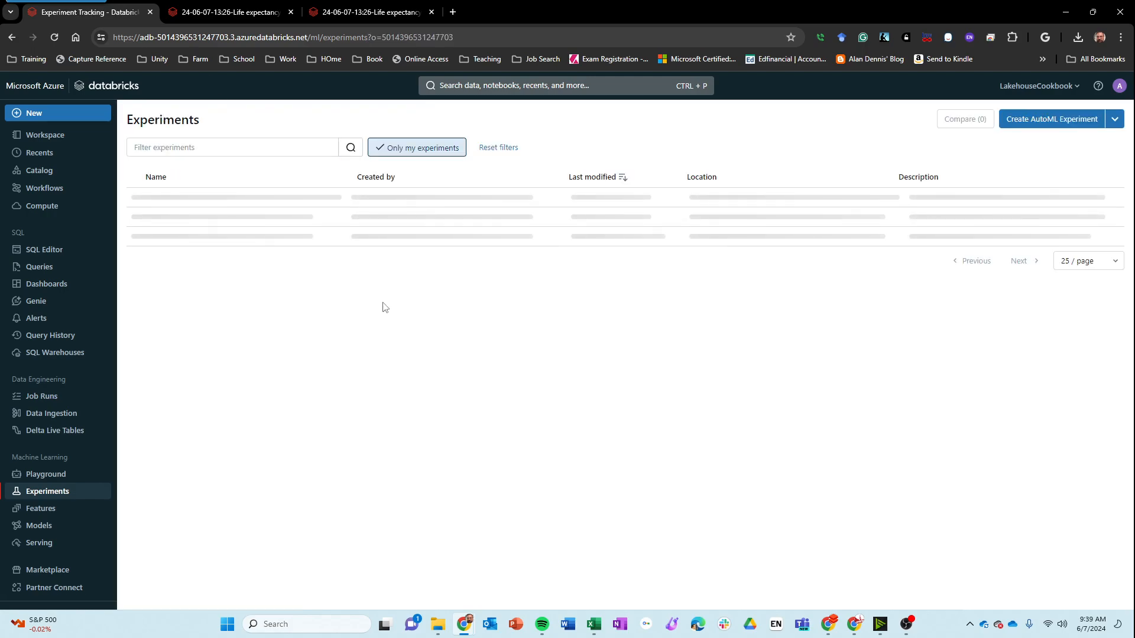
pyautogui.click(235, 200)
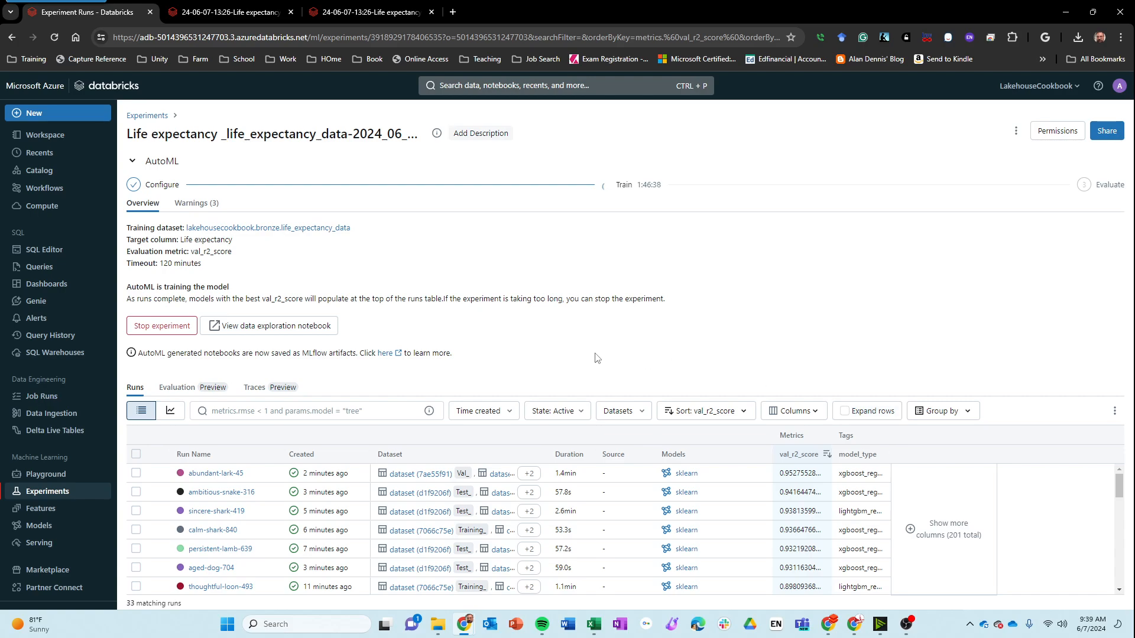
pyautogui.click(173, 389)
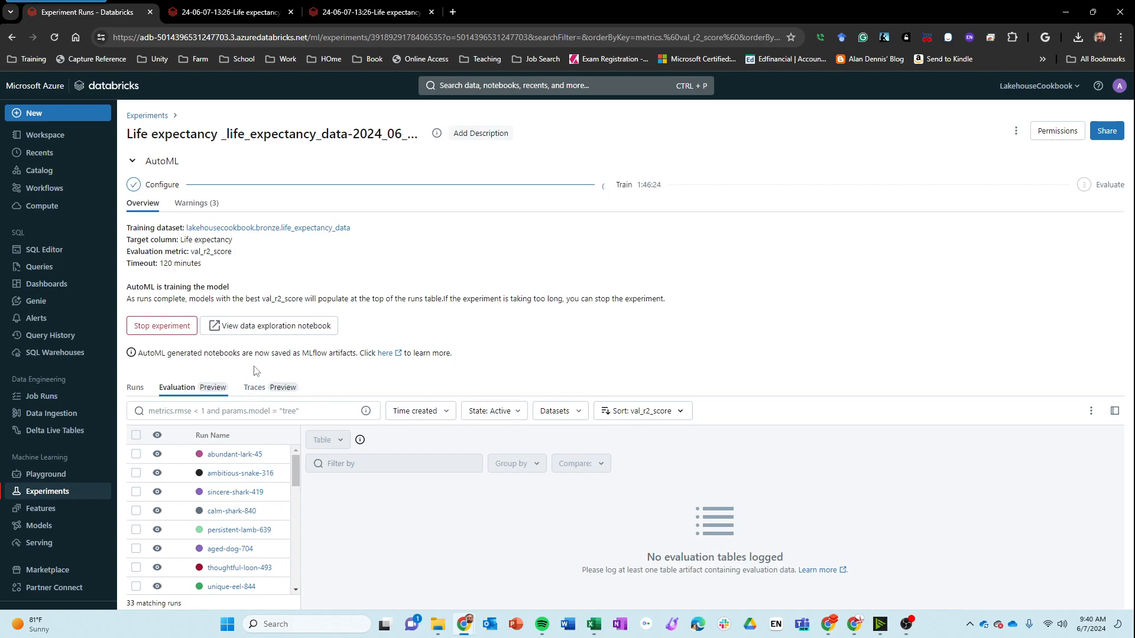
pyautogui.click(136, 387)
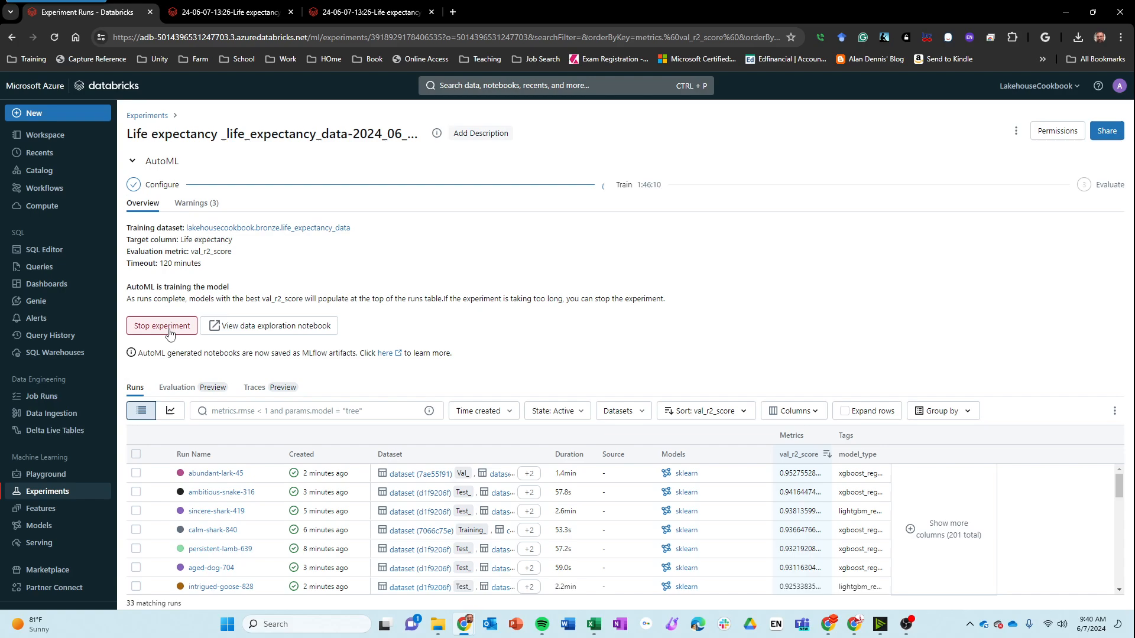
# Stop the running AutoML experiment and select the run with the highest val_r2_score, abundant-lark-45
pyautogui.click(796, 460)
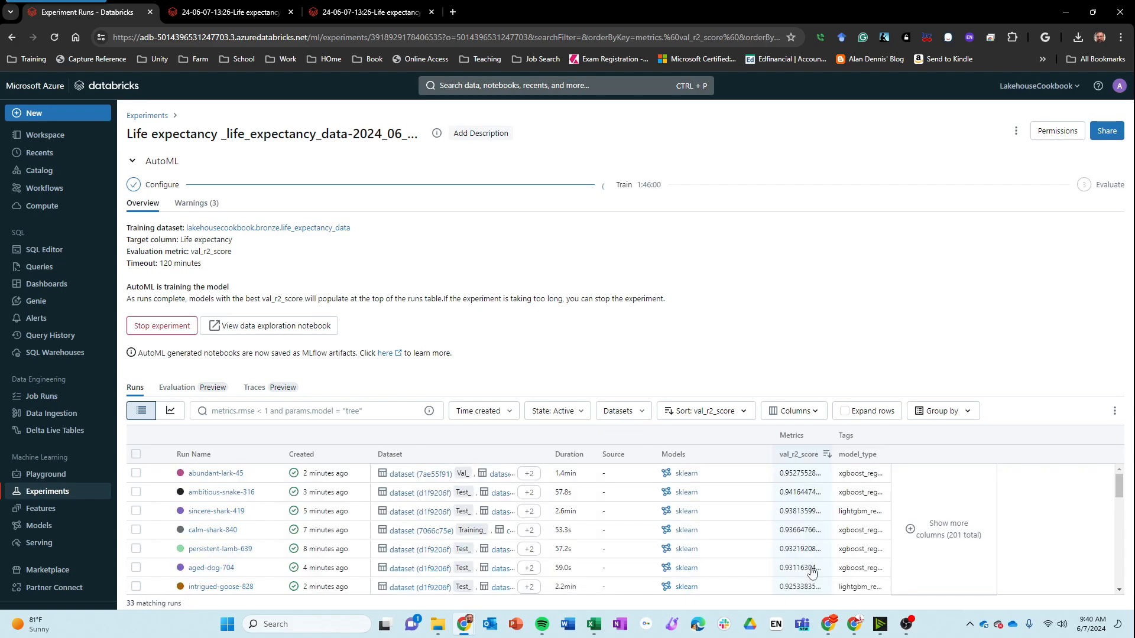
pyautogui.click(715, 472)
pyautogui.click(136, 474)
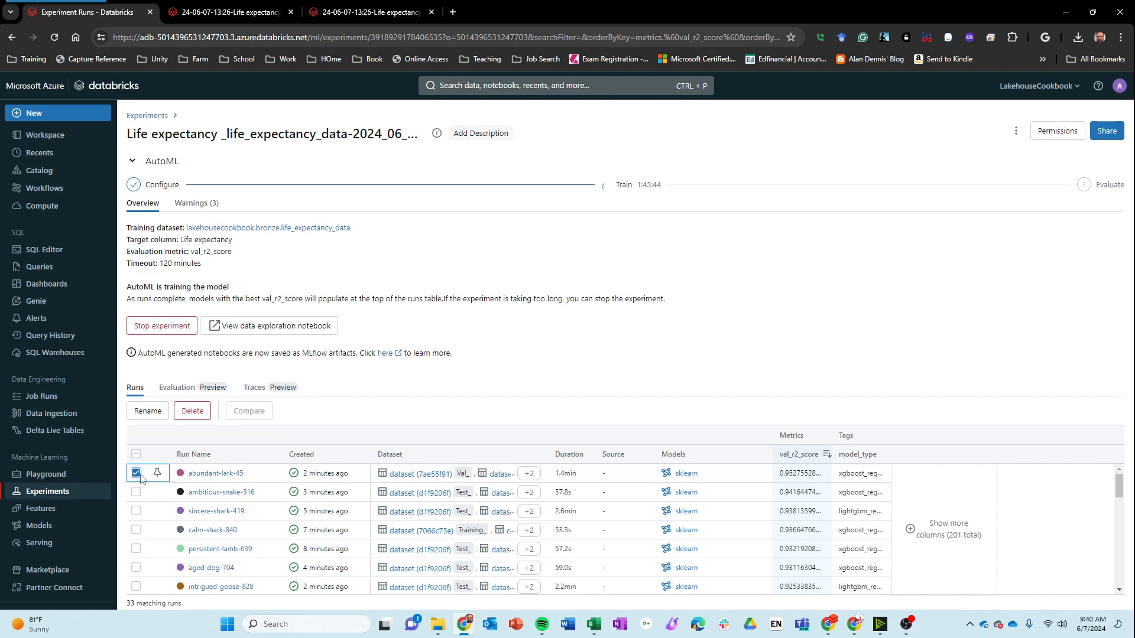
pyautogui.click(136, 473)
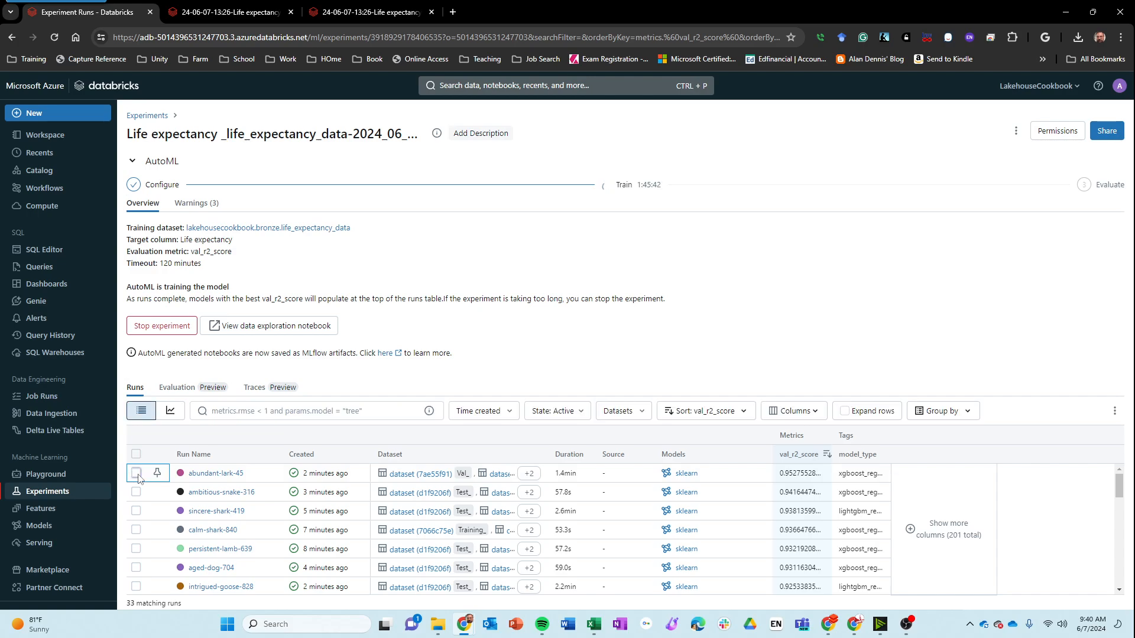
pyautogui.click(137, 475)
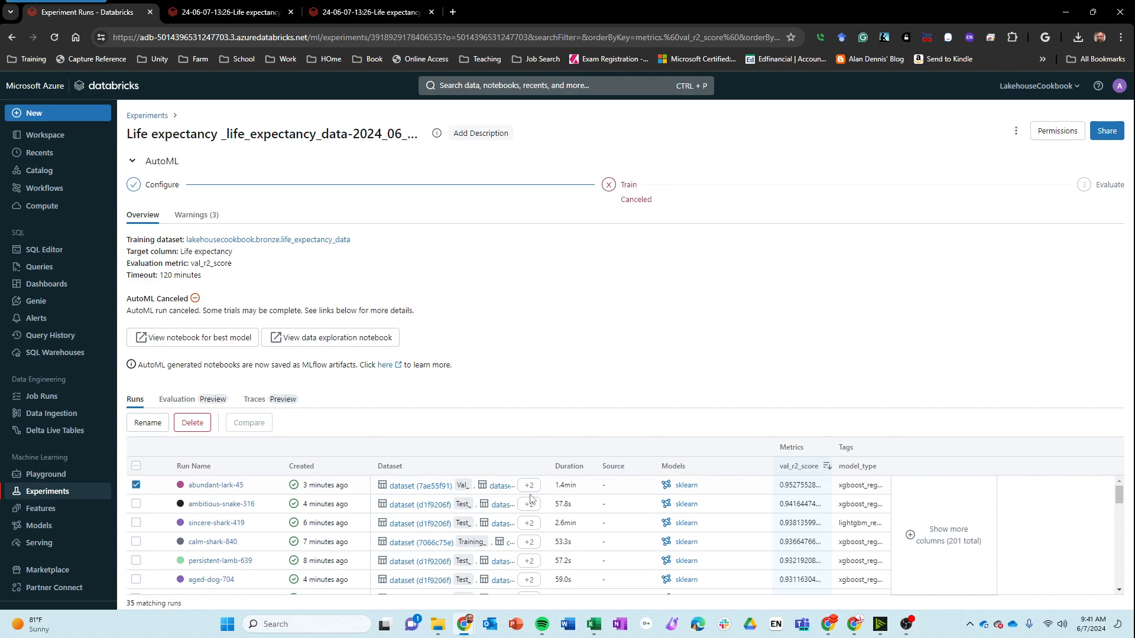
# Sort the experiment's runs by val_r2_score with the lowest first
pyautogui.click(810, 466)
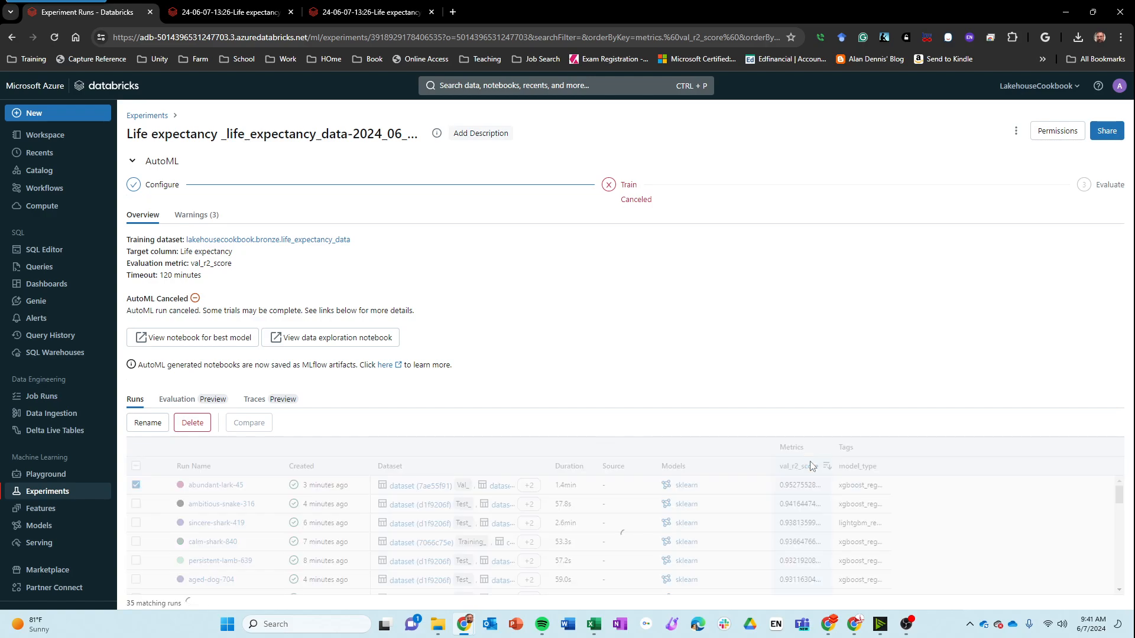
pyautogui.click(810, 466)
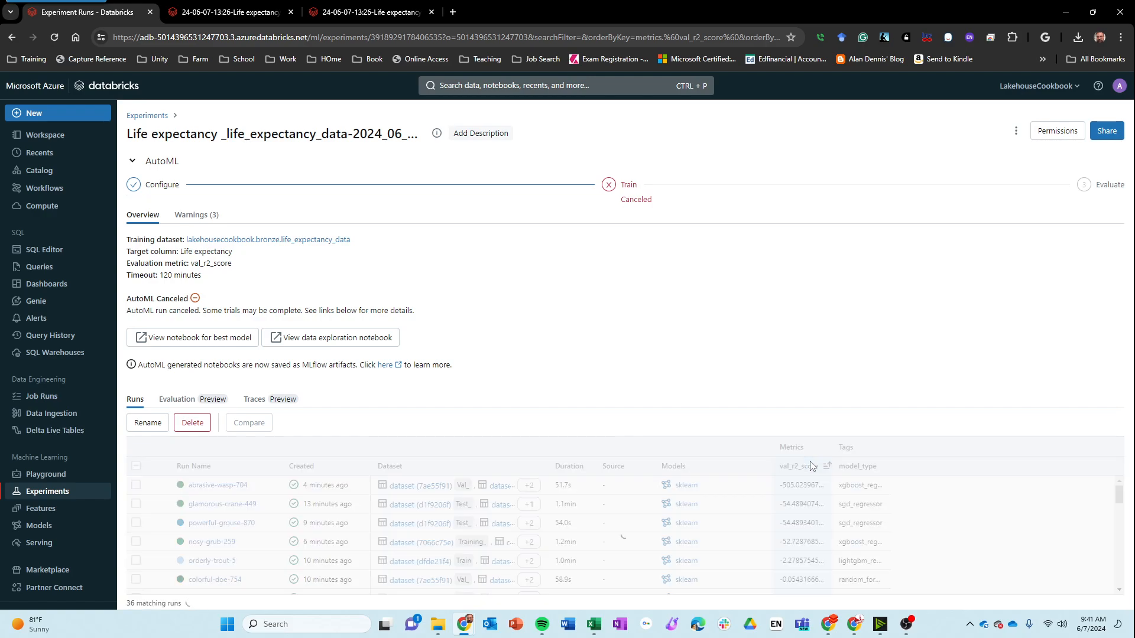
pyautogui.click(811, 466)
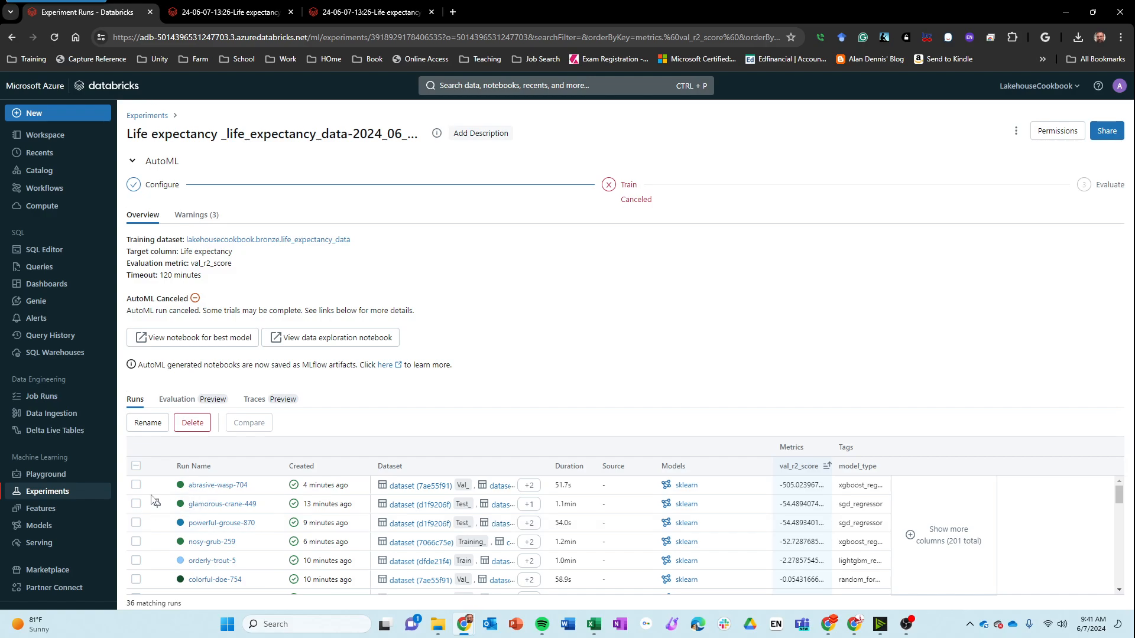
# Open the run with the lowest val_r2_score, abrasive-wasp-704, and review its model metric charts
pyautogui.click(212, 486)
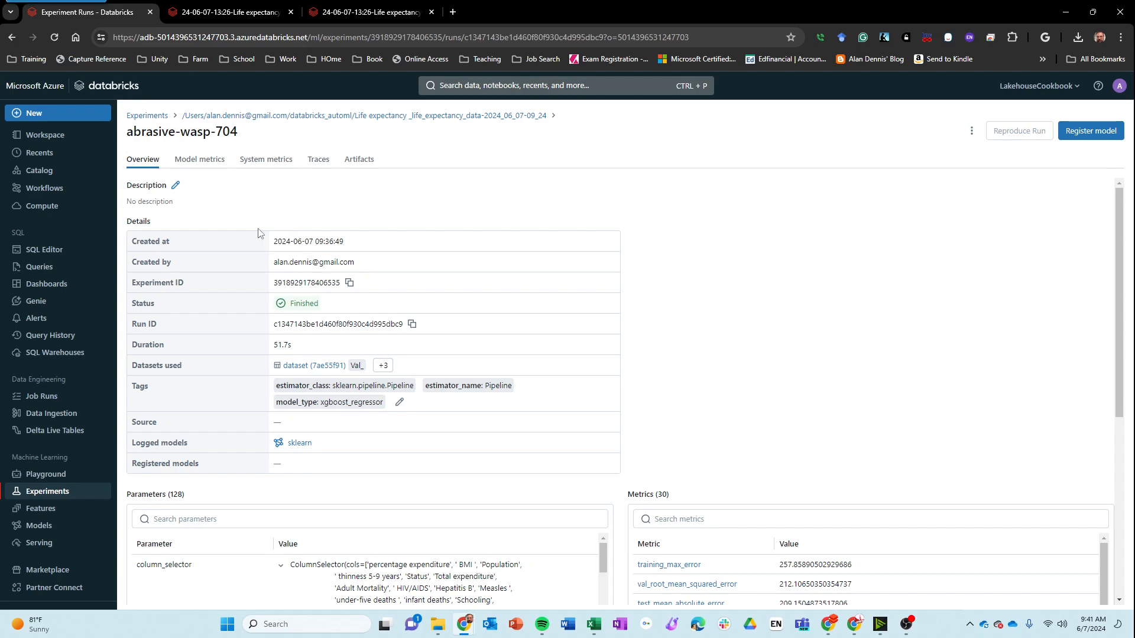
pyautogui.click(199, 164)
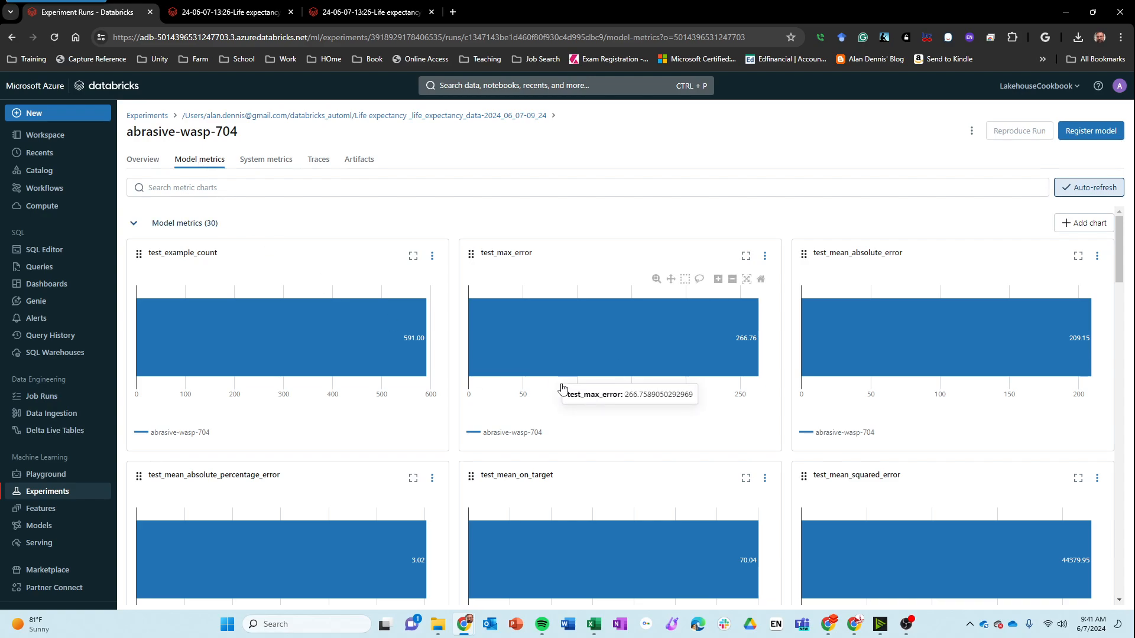
pyautogui.scroll(-9, 484, 404)
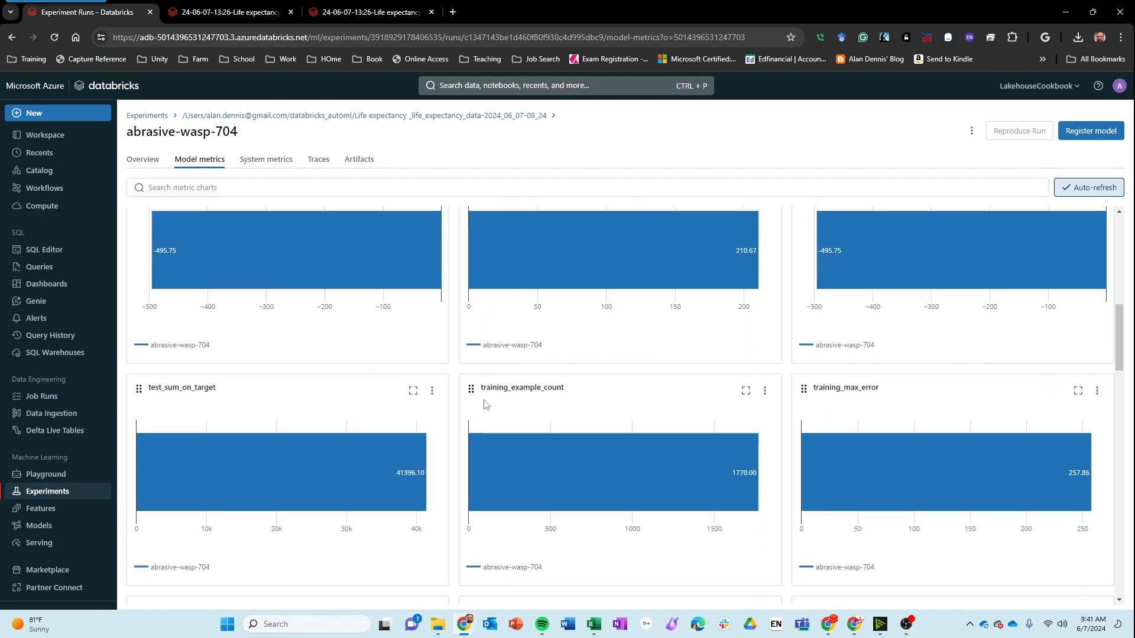
# Review the run's remaining model metric charts, its system metrics, traces and artifacts, and return to its overview
pyautogui.scroll(-12, 486, 405)
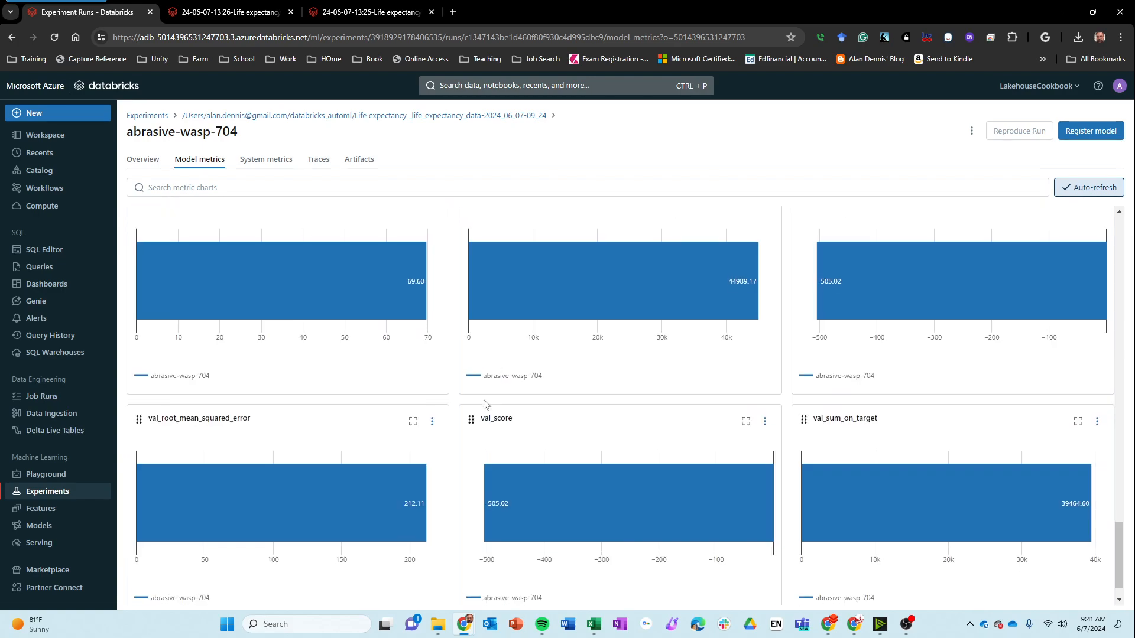
pyautogui.scroll(12, 485, 404)
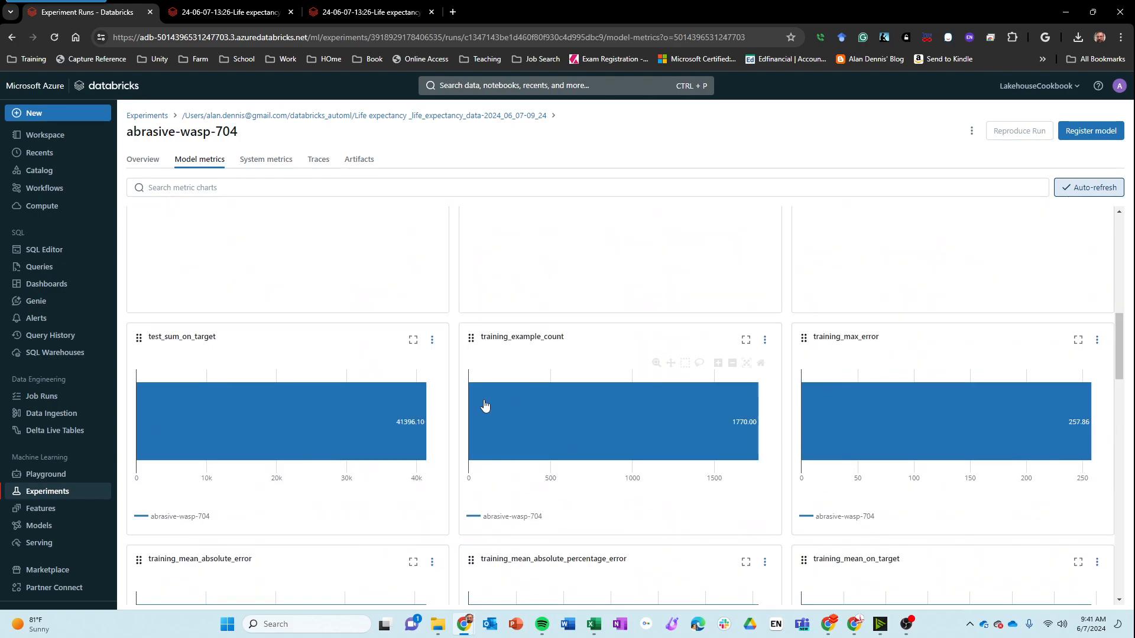
pyautogui.scroll(5, 485, 405)
pyautogui.click(267, 160)
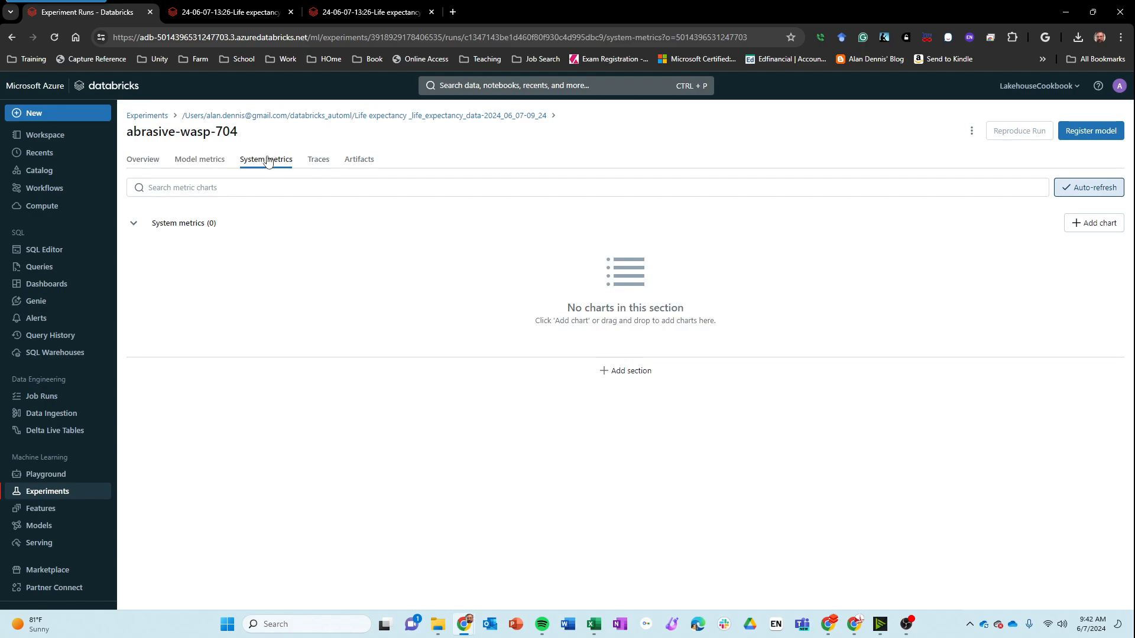
pyautogui.click(319, 161)
pyautogui.click(368, 167)
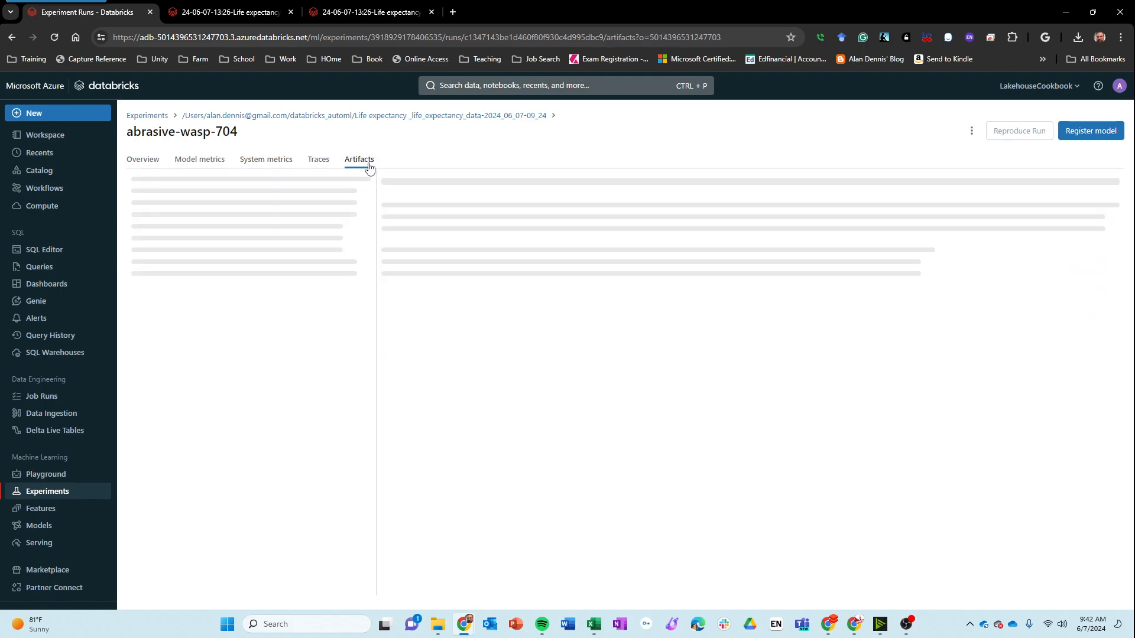
pyautogui.click(136, 162)
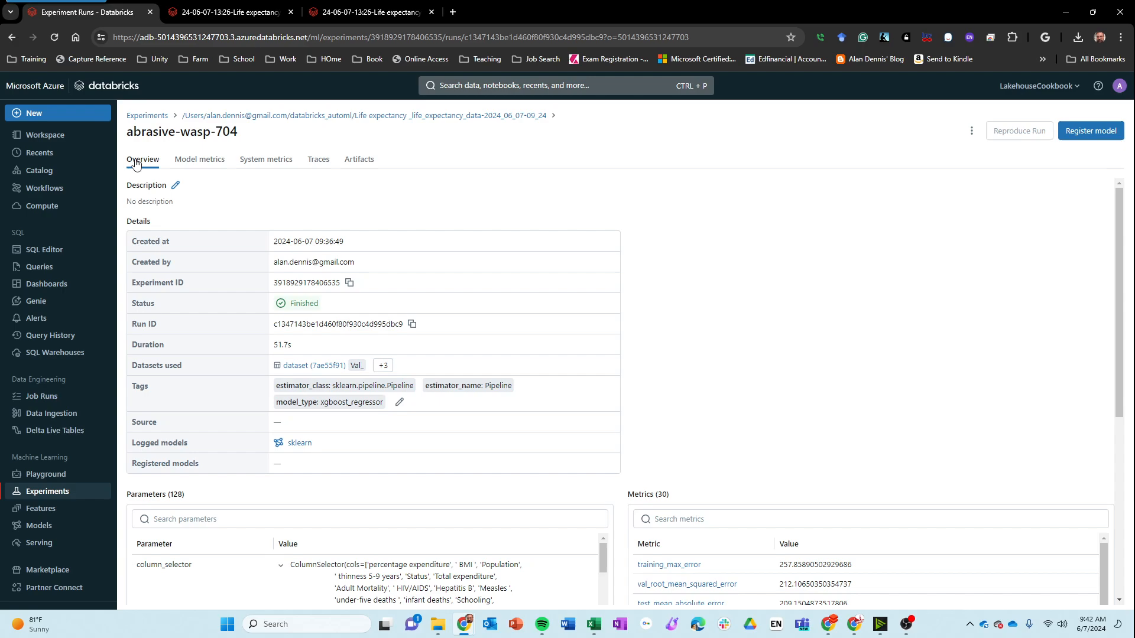
# Start registering the run's model as a new Workspace Model Registry model and enter the name Life Expectancy
pyautogui.click(1077, 135)
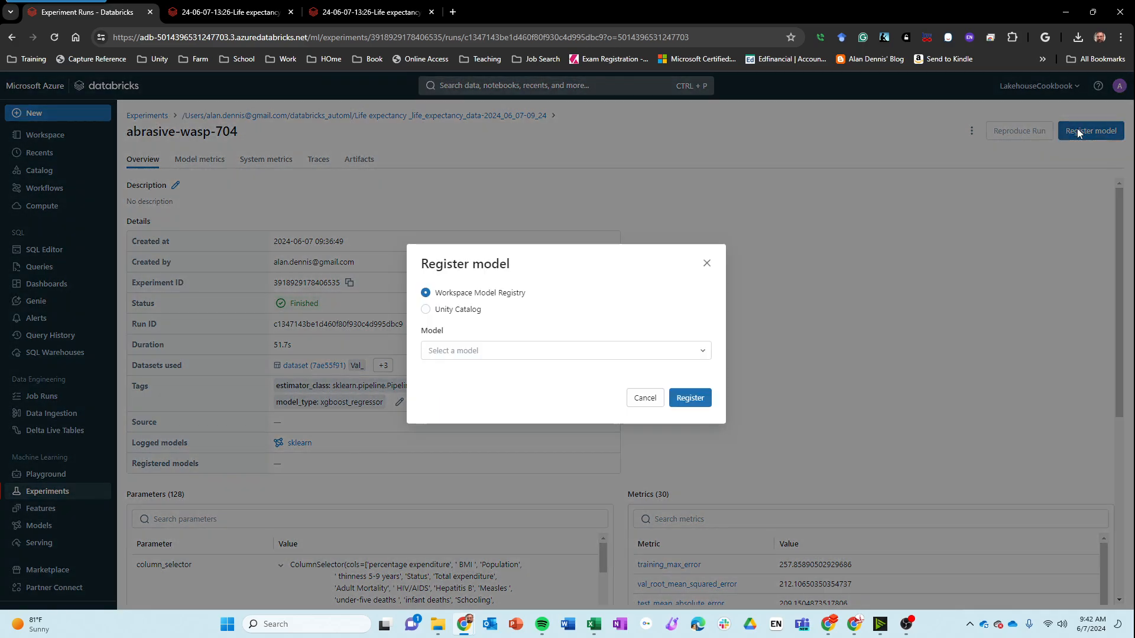
pyautogui.click(490, 354)
pyautogui.click(474, 376)
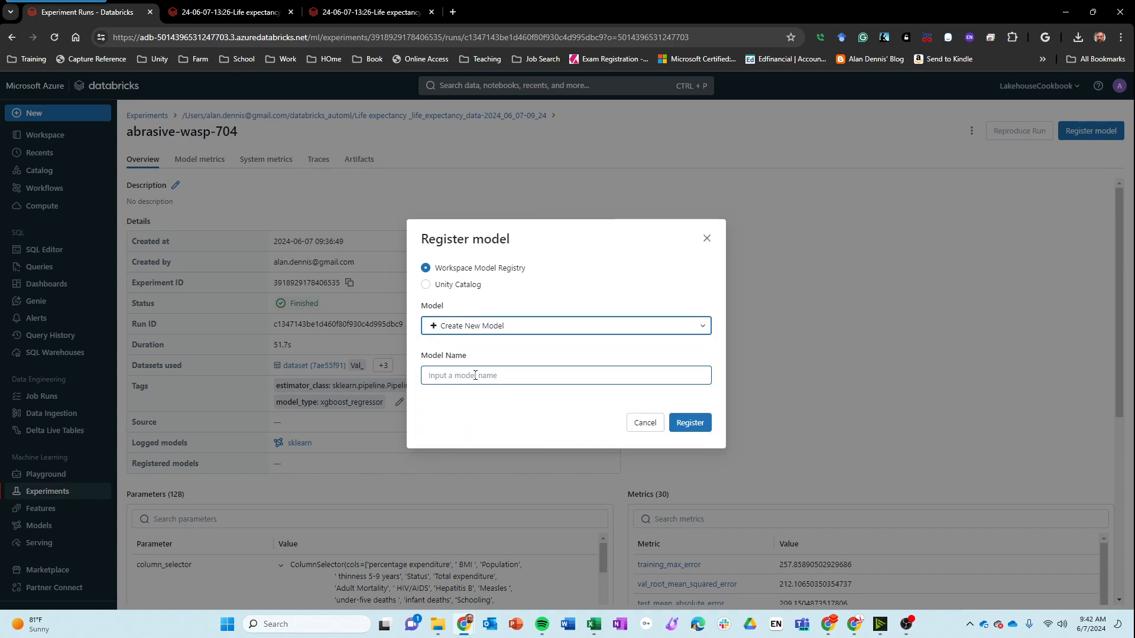
pyautogui.click(477, 375)
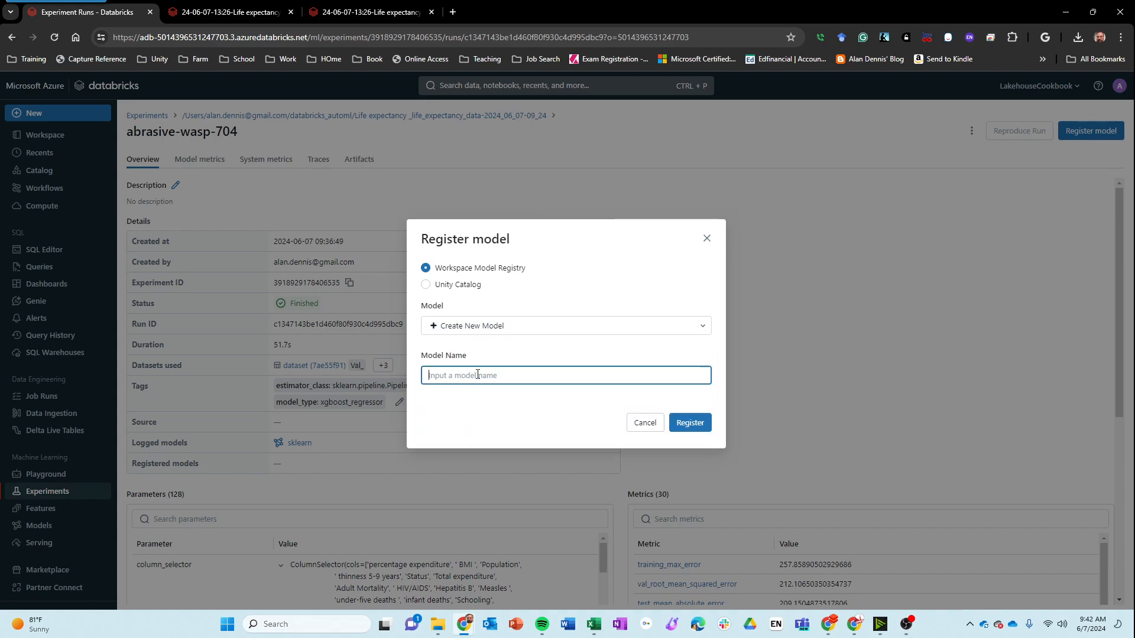
pyautogui.write('Life Expectancy')
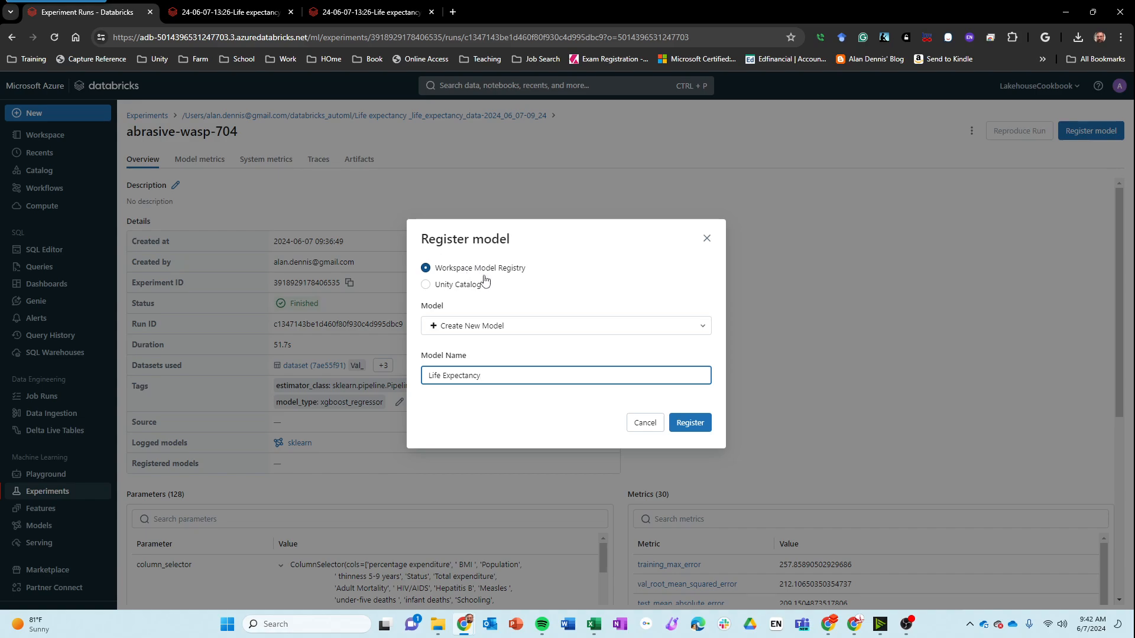
# Switch the registration target to Unity Catalog and examine the Python dependency and registration code snippets
pyautogui.click(445, 285)
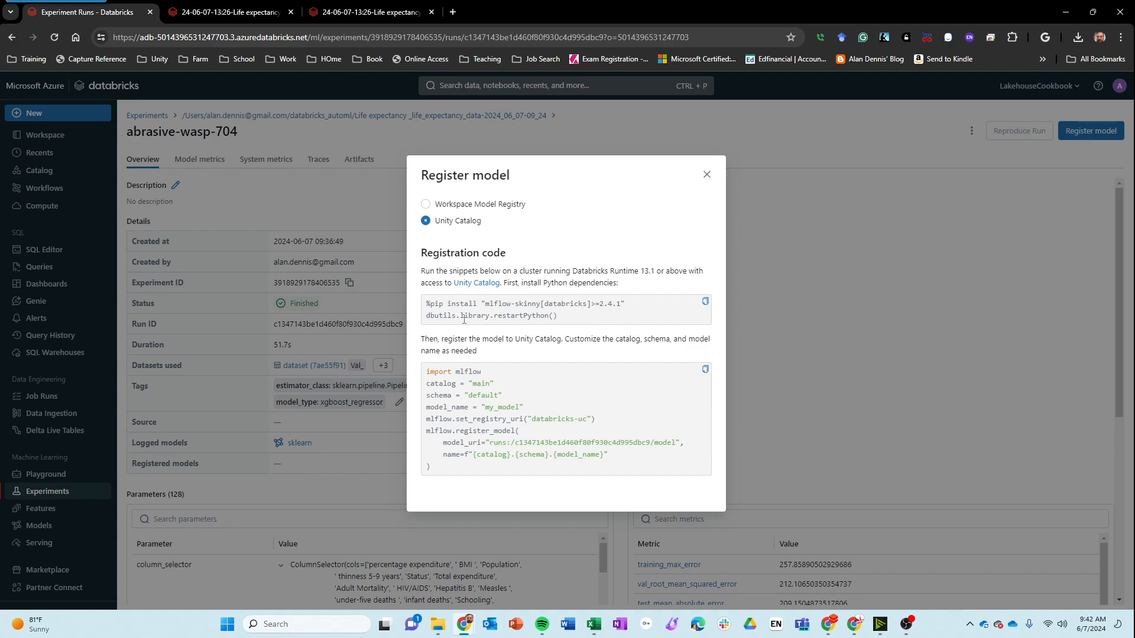
pyautogui.moveTo(427, 303); pyautogui.dragTo(579, 332)
pyautogui.click(498, 295)
# Switch back to the Workspace Model Registry and register the run's model as a new model named Life Expectancy
pyautogui.click(425, 203)
pyautogui.click(515, 350)
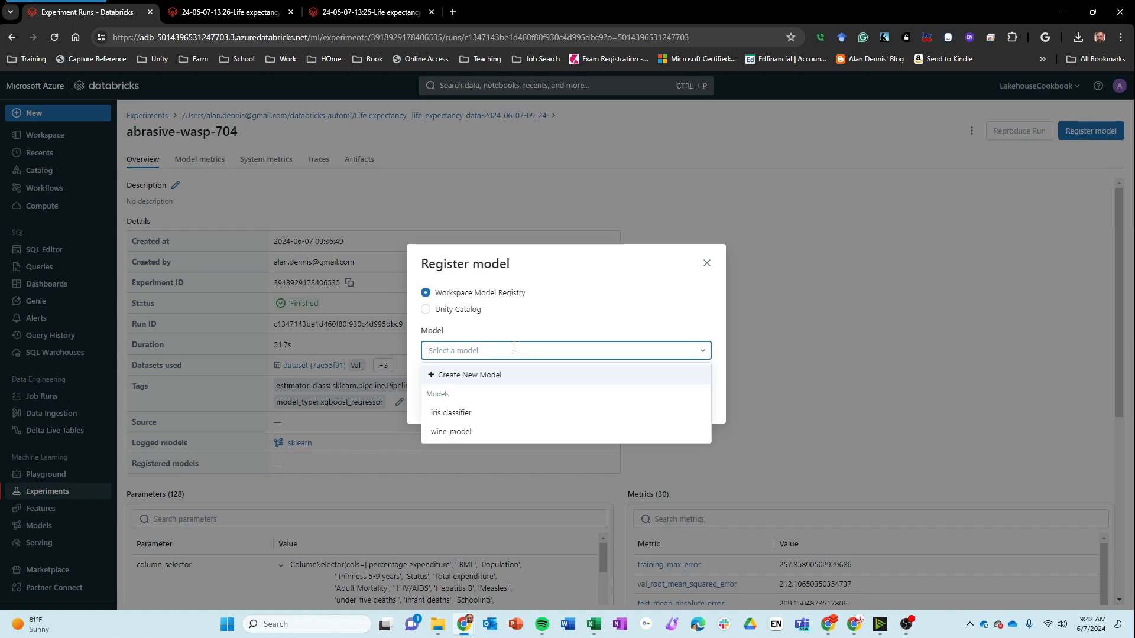
pyautogui.click(473, 383)
pyautogui.click(476, 379)
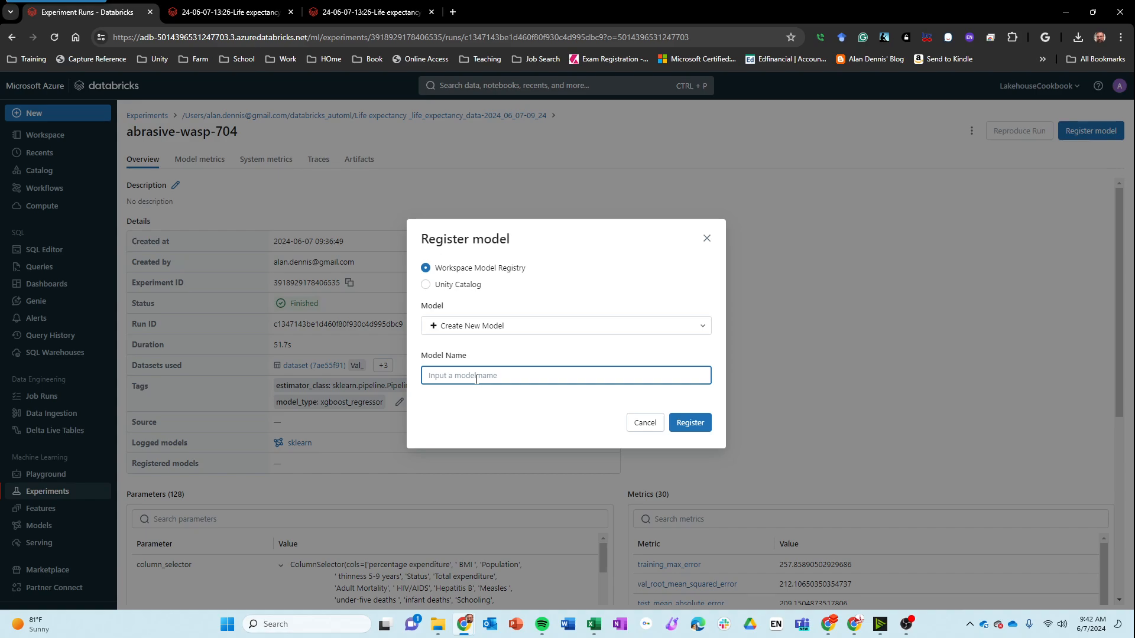
pyautogui.write('Life Expectancy')
pyautogui.click(690, 424)
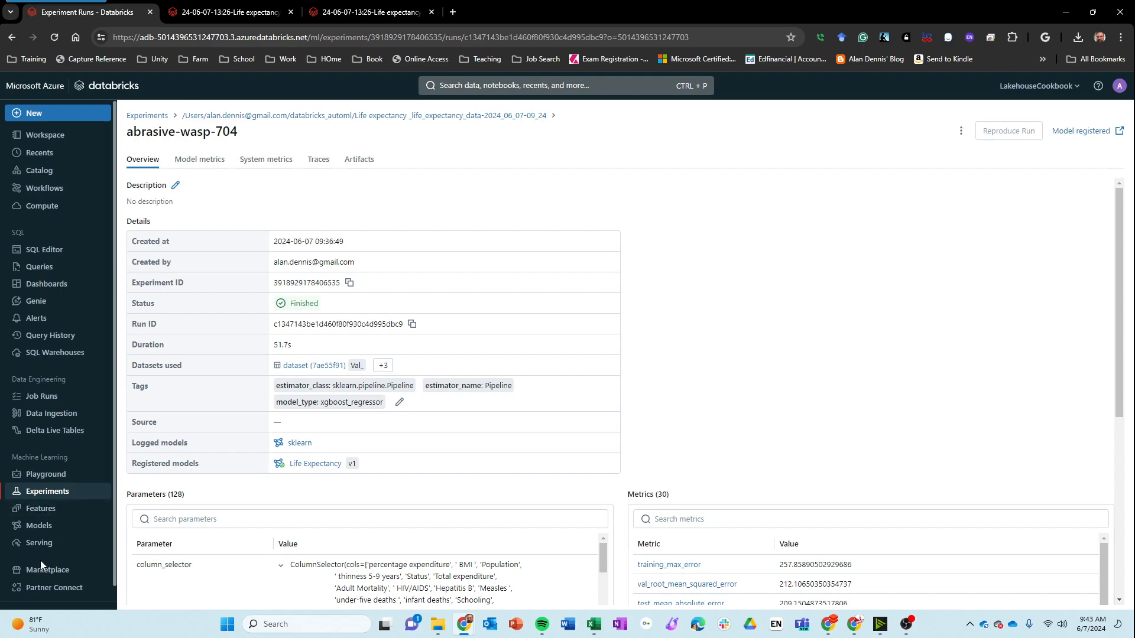
# Go to the registered models list and open the details of the Life Expectancy model
pyautogui.click(52, 526)
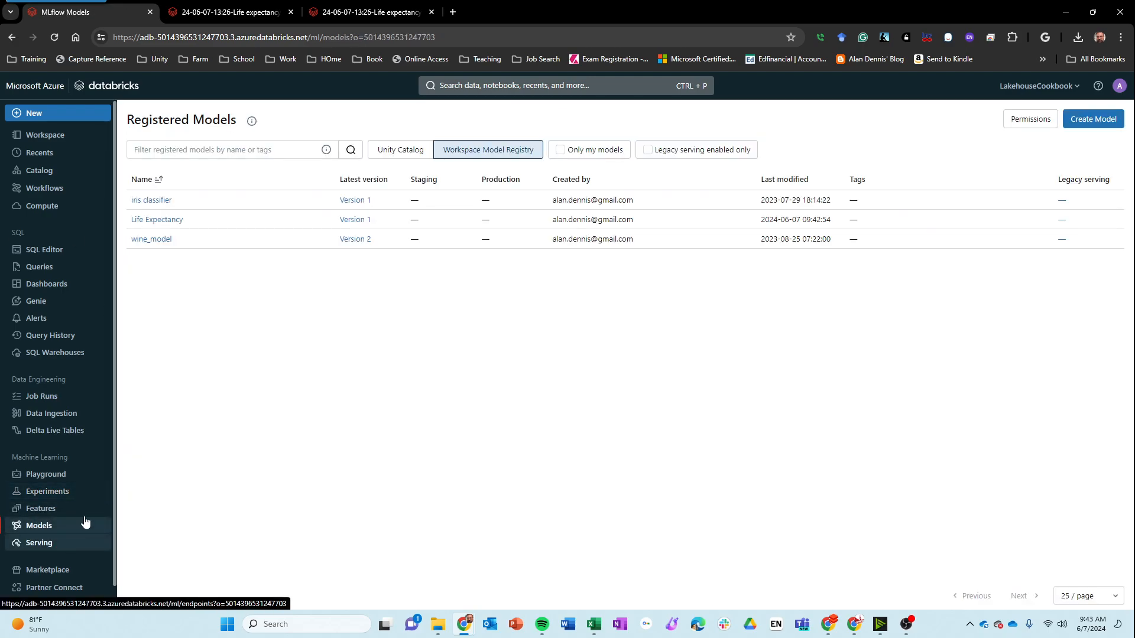
pyautogui.click(165, 238)
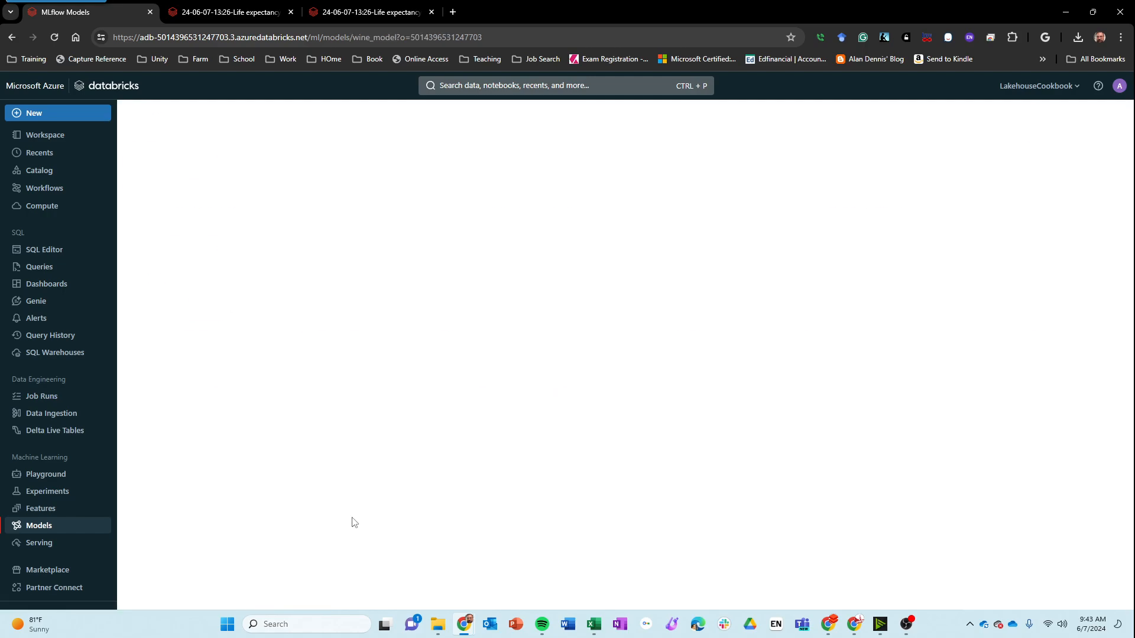
pyautogui.hotkey('alt', 'Left')
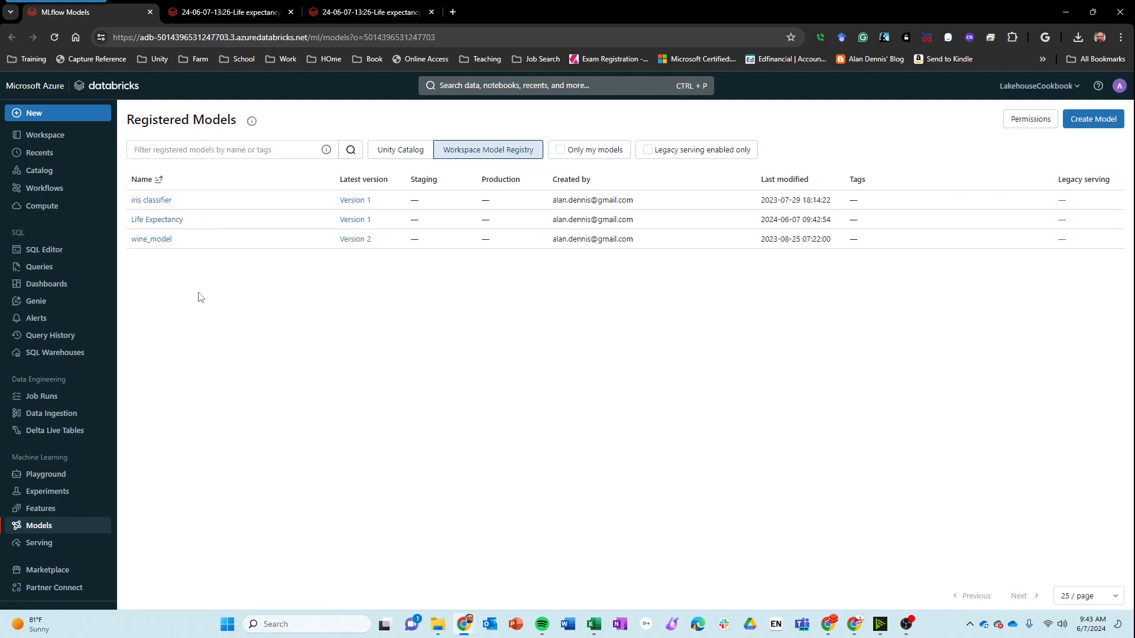
pyautogui.click(182, 228)
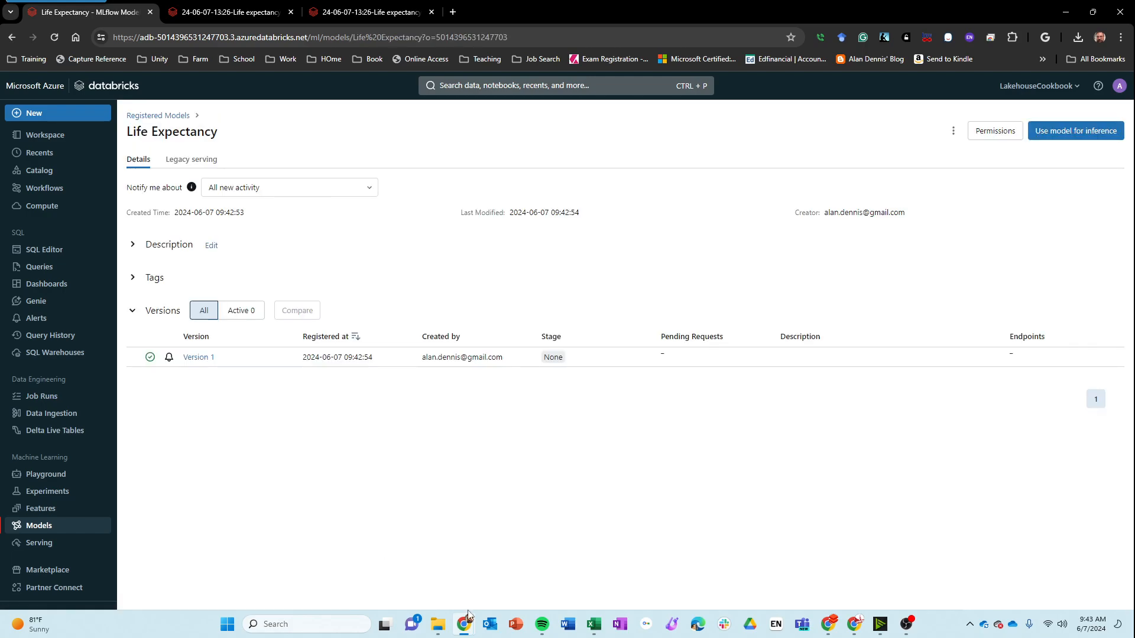
pyautogui.hotkey('alt', 'Left')
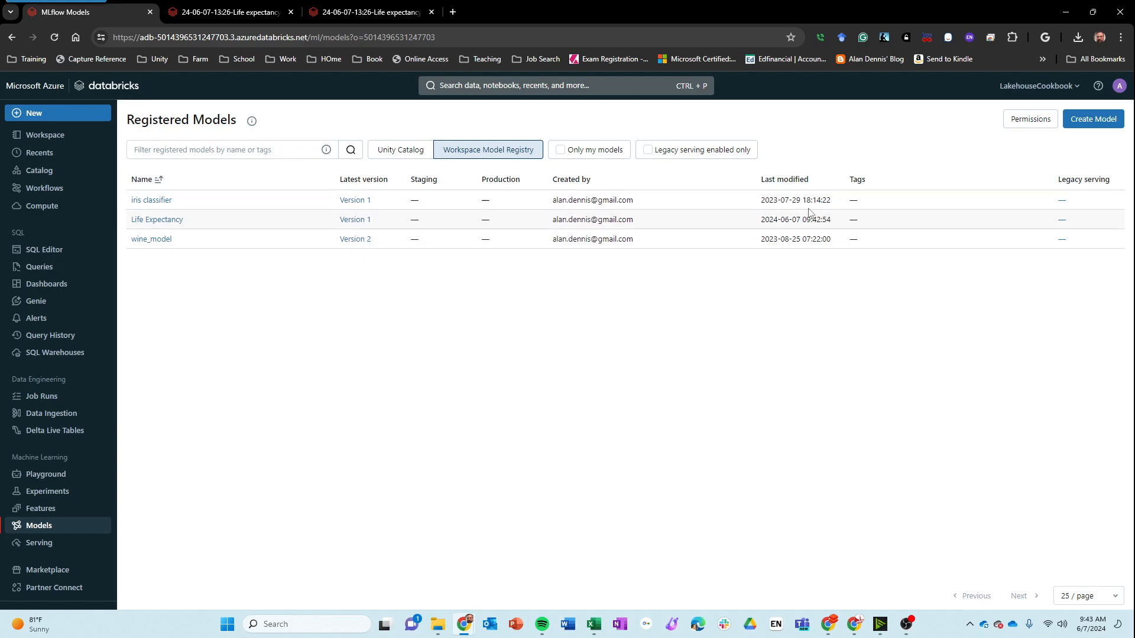
pyautogui.click(152, 219)
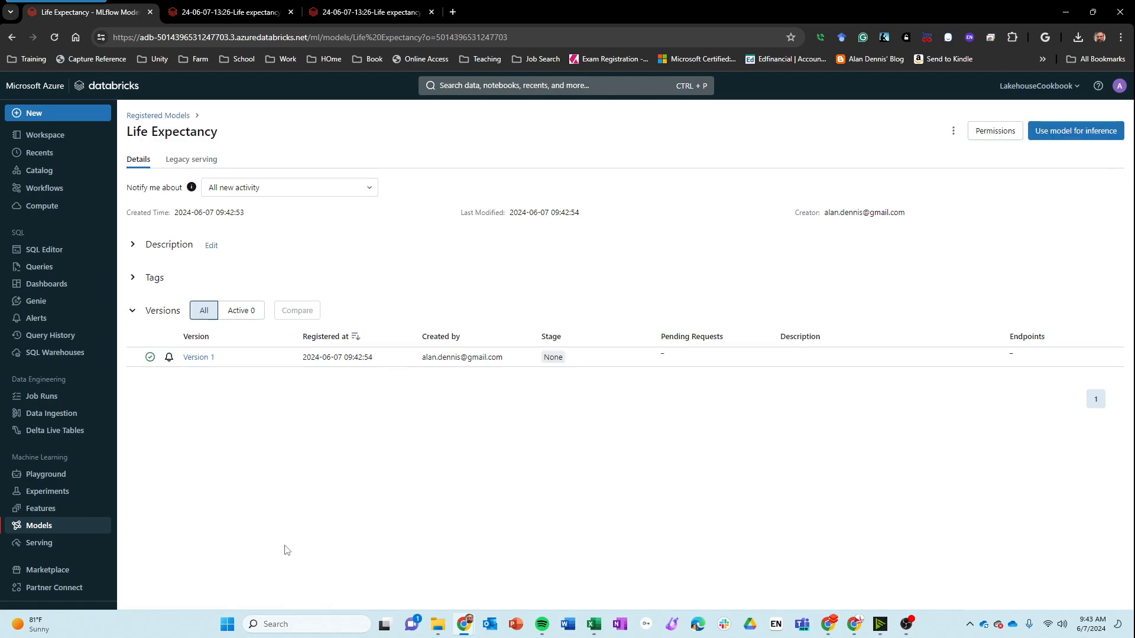